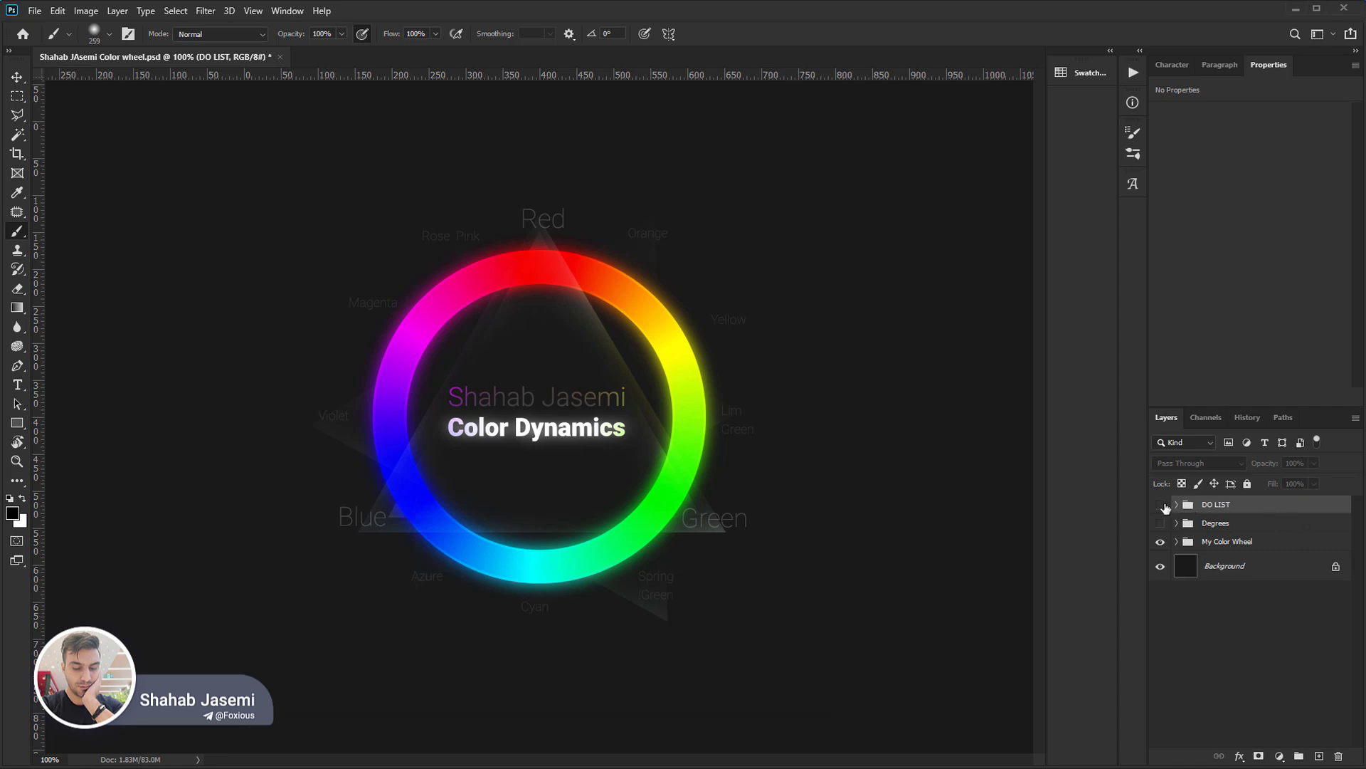
# Show the DO LIST group to review the lesson topics and hide it again.
pyautogui.click(1160, 504)
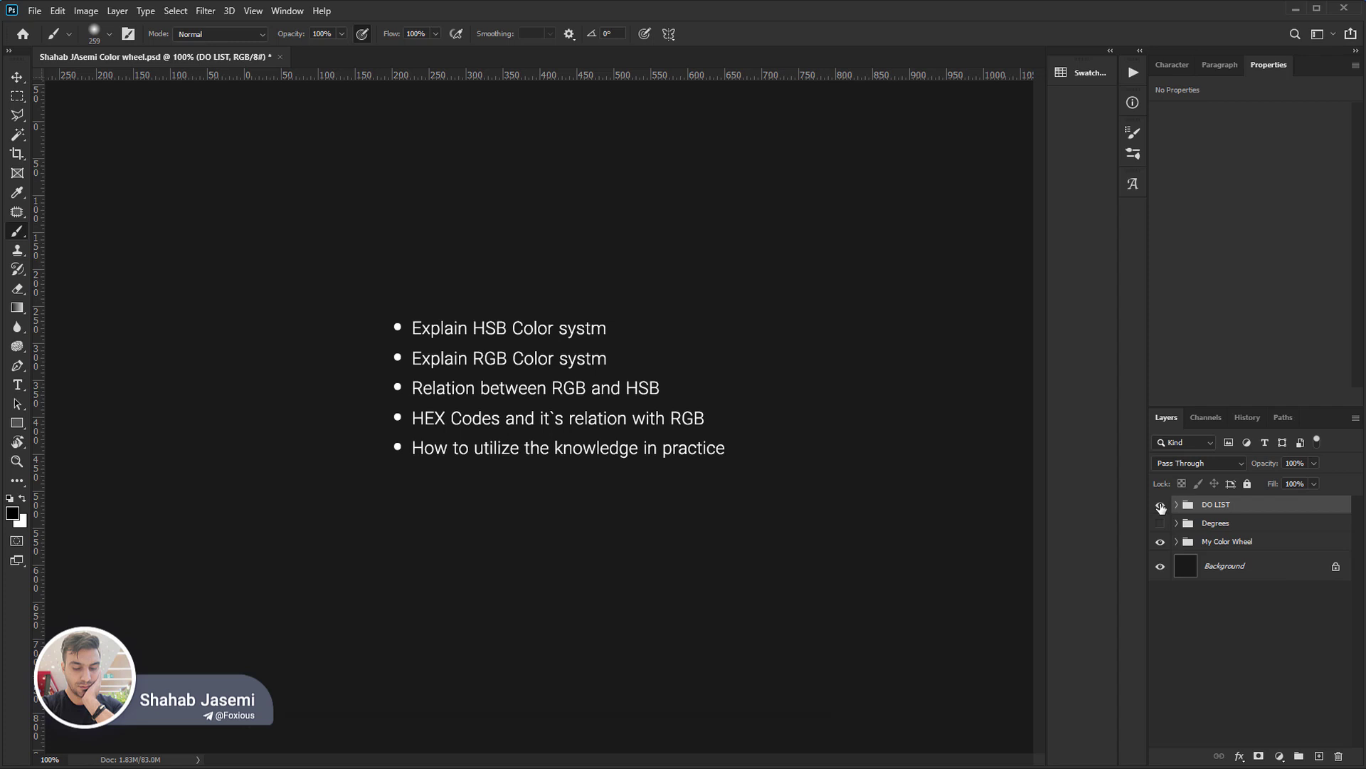
pyautogui.click(1161, 504)
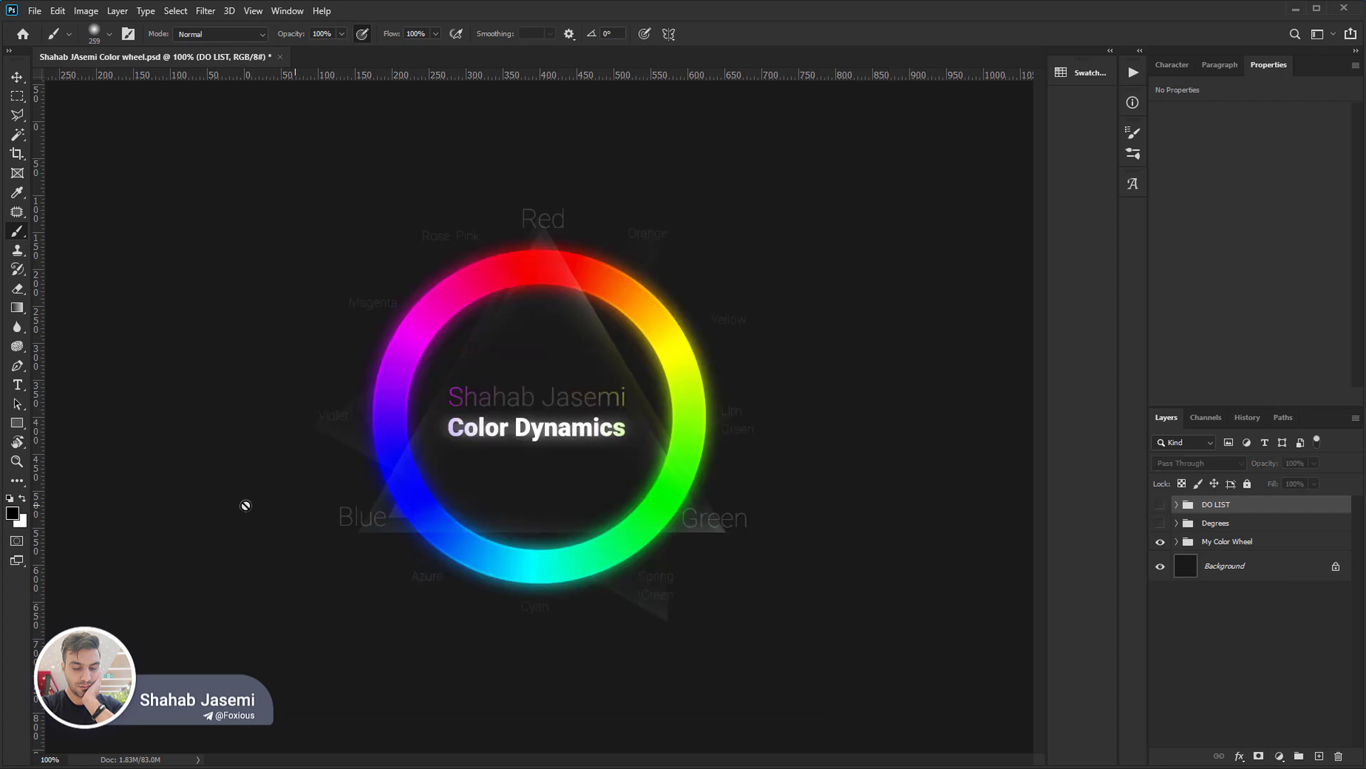
# Open the foreground colour picker and sweep the hue through orange and blue up to 336°.
pyautogui.click(13, 513)
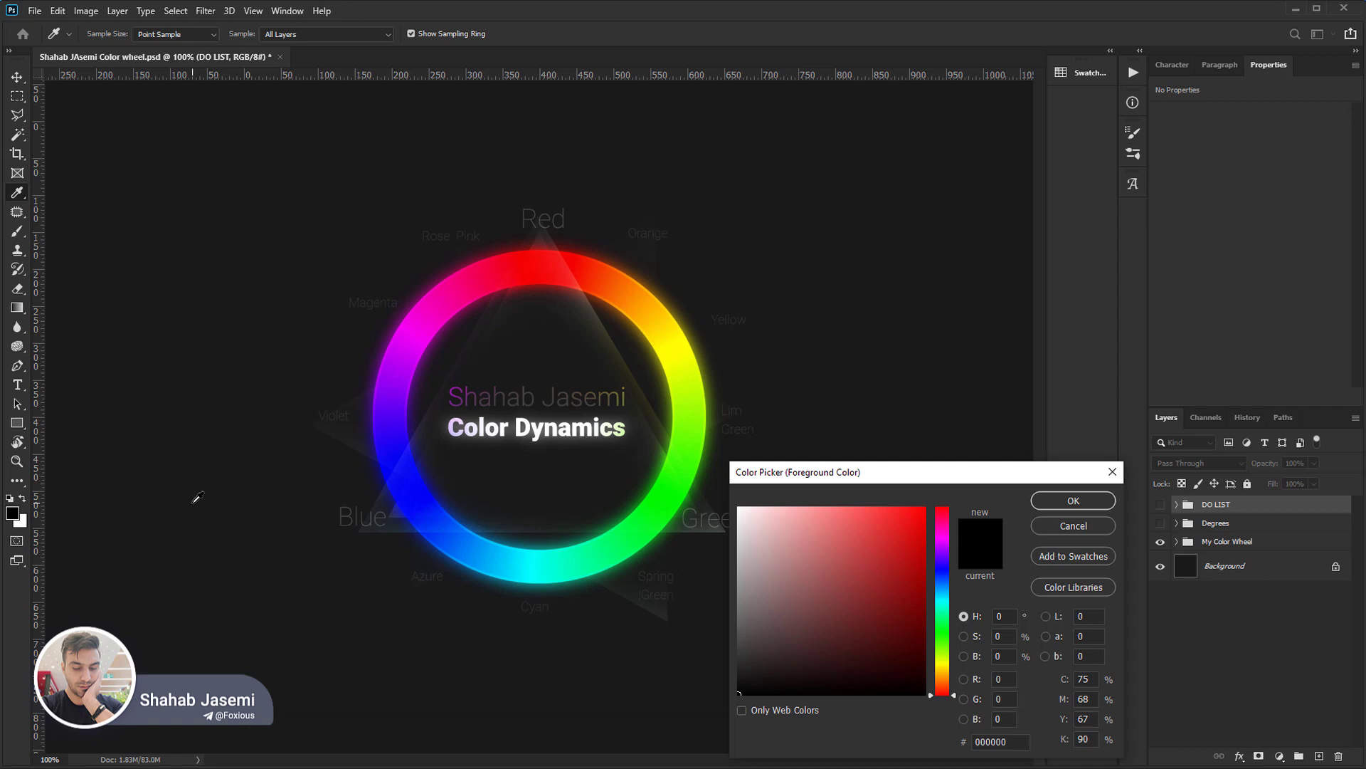
pyautogui.moveTo(830, 570)
pyautogui.mouseDown()
pyautogui.moveTo(898, 535)
pyautogui.moveTo(727, 702)
pyautogui.mouseUp()
pyautogui.moveTo(943, 694)
pyautogui.mouseDown()
pyautogui.moveTo(938, 664)
pyautogui.moveTo(940, 694)
pyautogui.moveTo(936, 684)
pyautogui.mouseUp()
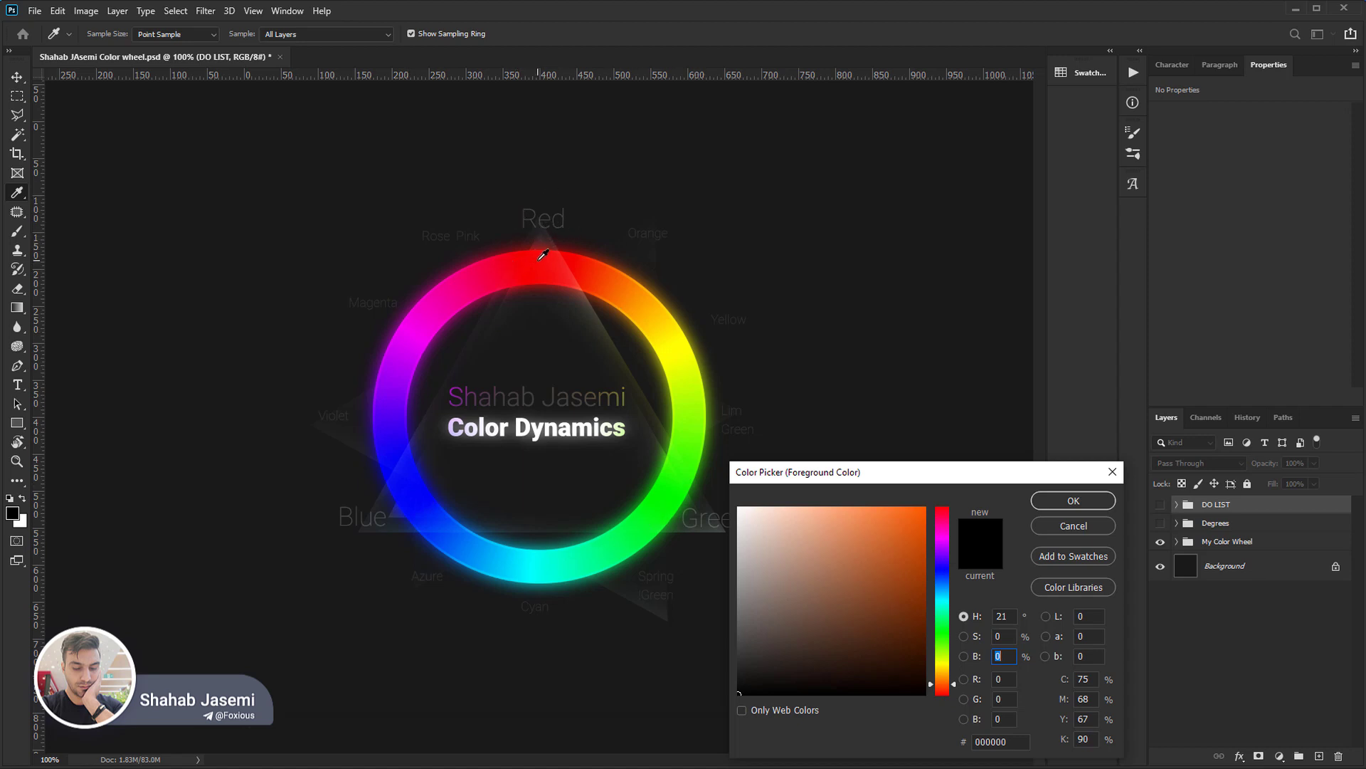
pyautogui.click(943, 697)
pyautogui.click(942, 677)
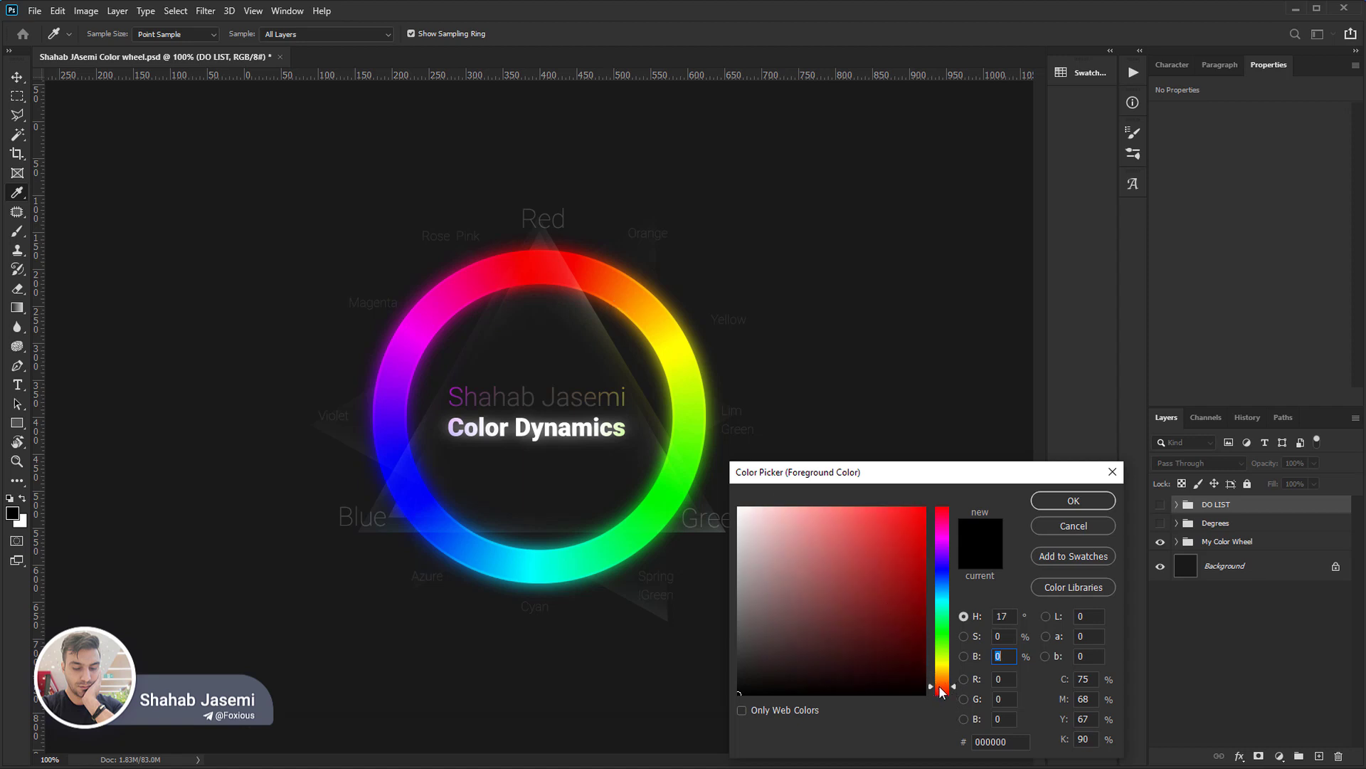
pyautogui.moveTo(943, 677); pyautogui.dragTo(943, 590)
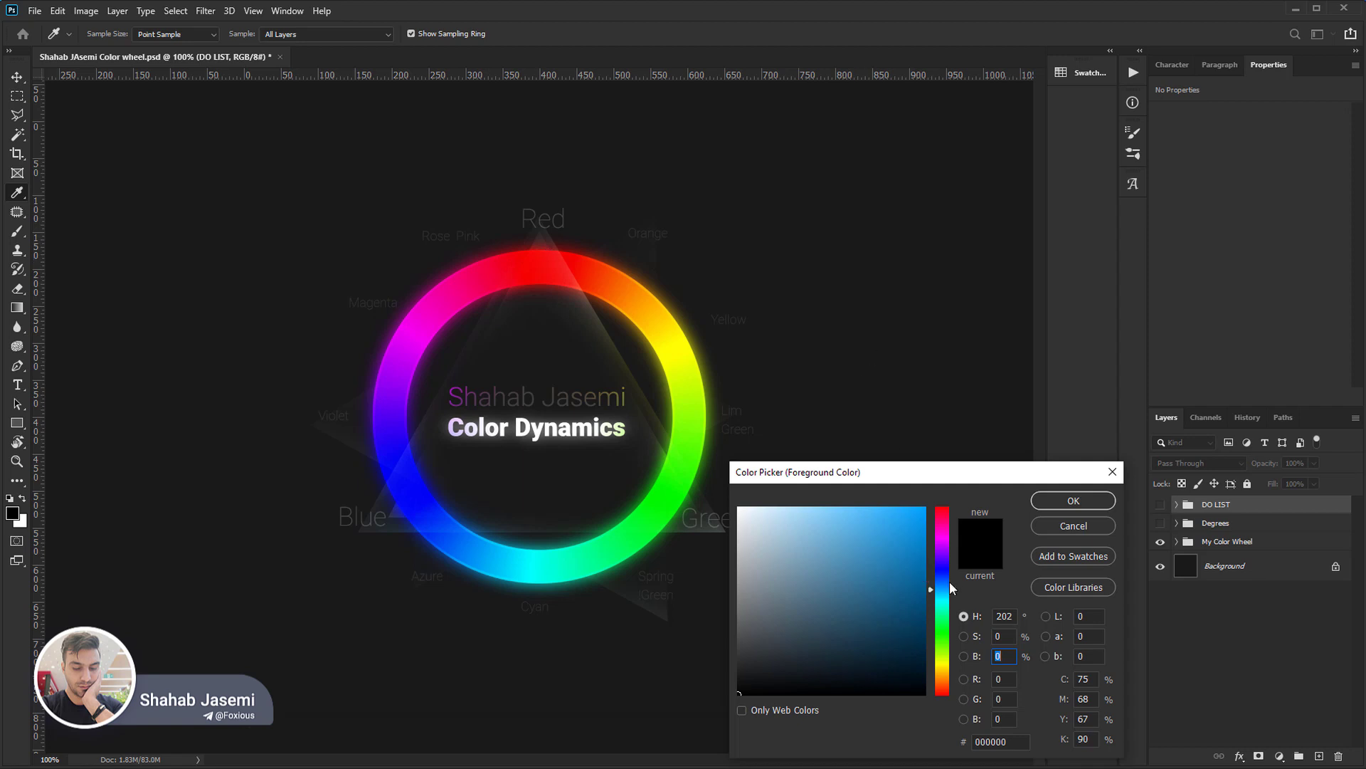
pyautogui.moveTo(947, 591); pyautogui.dragTo(945, 516)
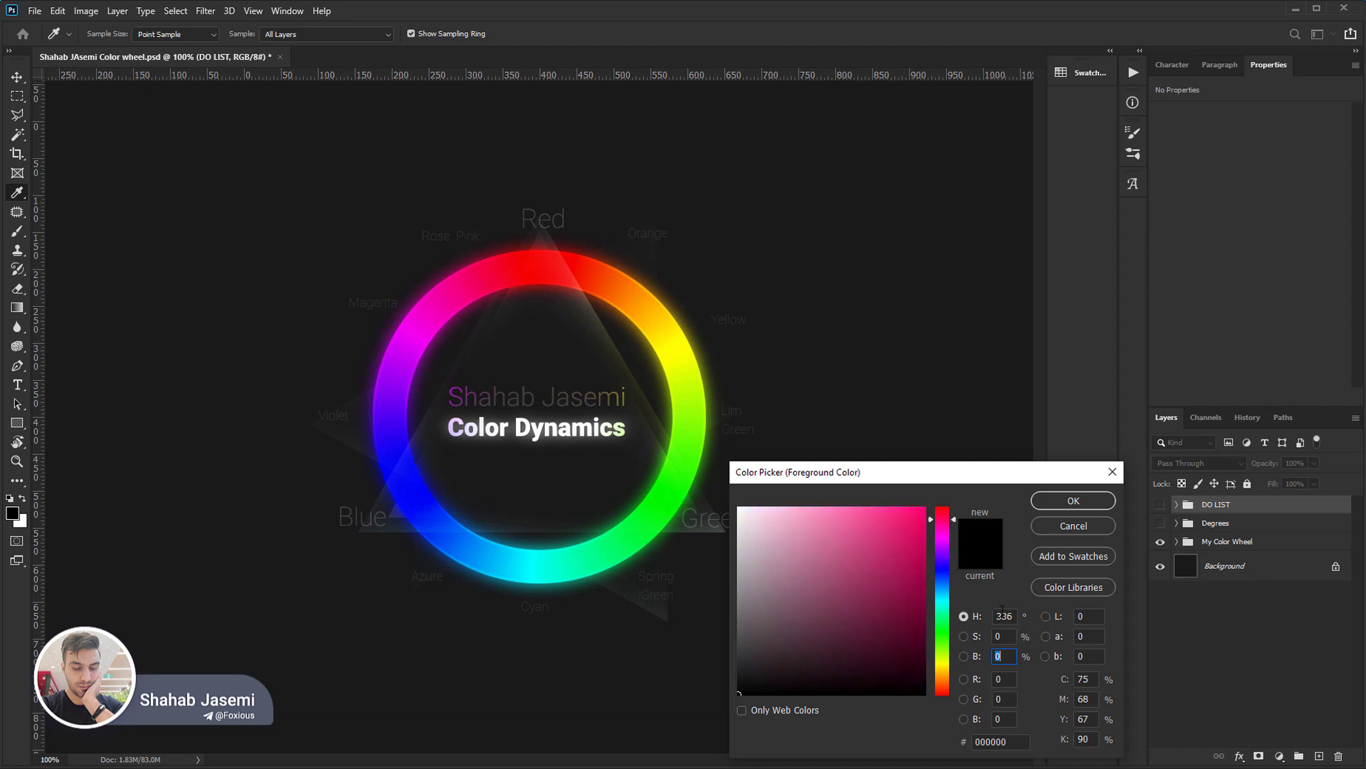
# Raise the hue value step by step to 360°.
pyautogui.click(1003, 616)
pyautogui.press('Up')
pyautogui.press('Up')
pyautogui.press('Up')
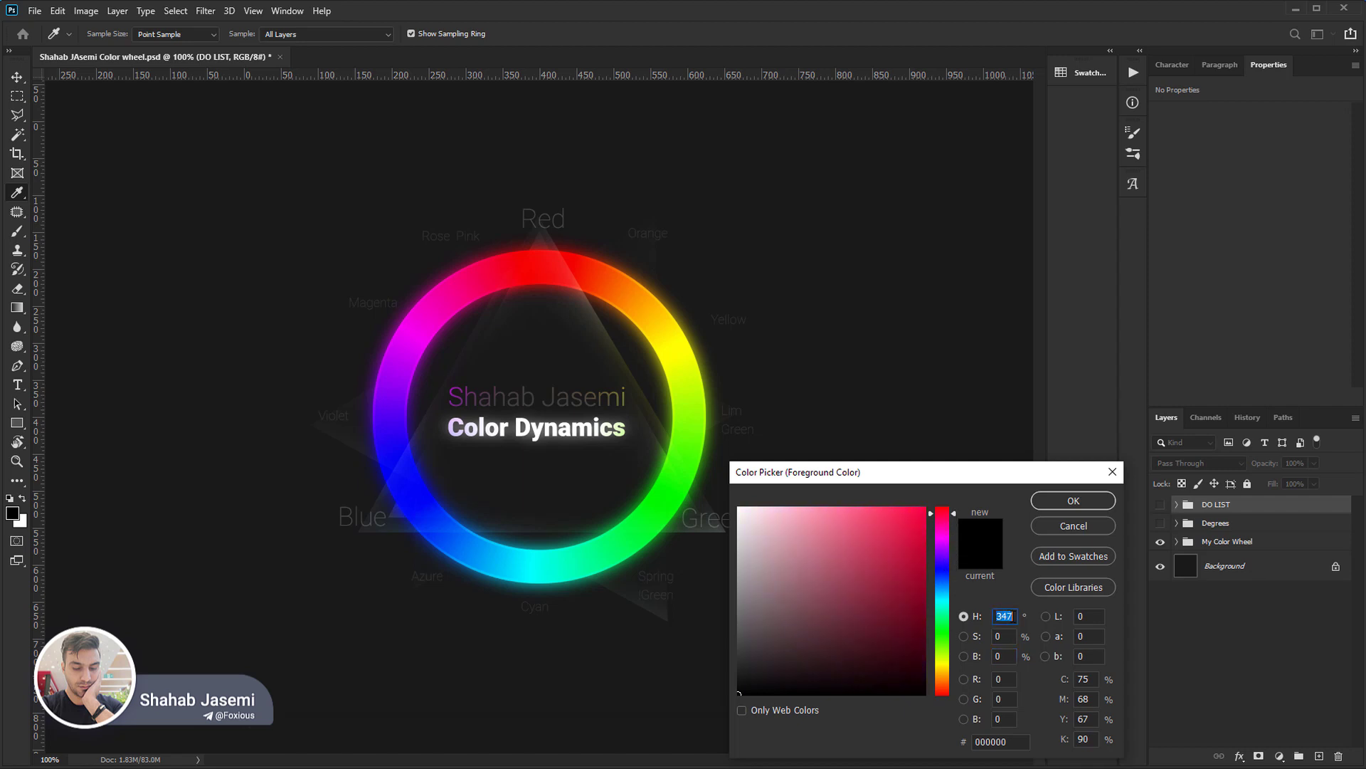
pyautogui.press('Up')
pyautogui.press('Up')
pyautogui.press('Up')
pyautogui.press('Up')
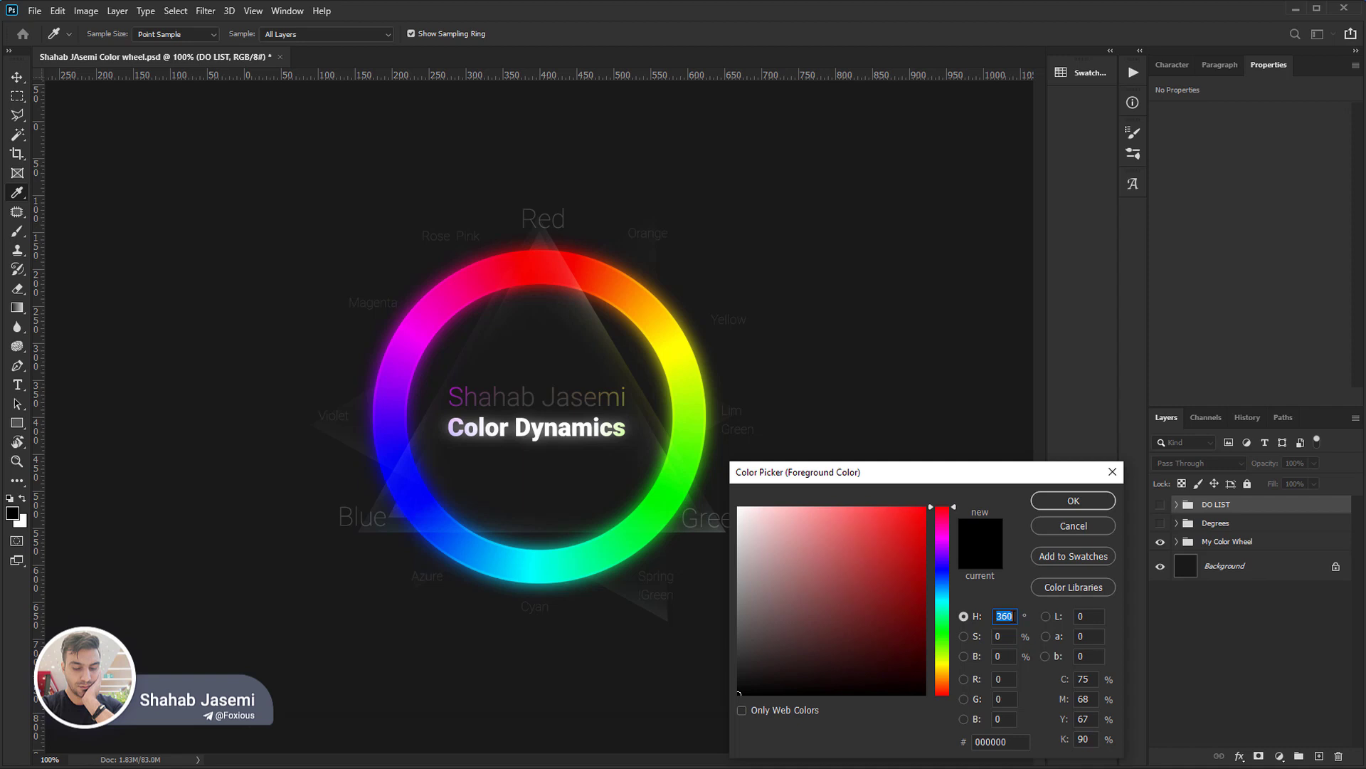
# Return the hue to 0° and pick pure red at 100% saturation and 100% brightness, with the colour picker moved higher up.
pyautogui.click(1006, 656)
pyautogui.moveTo(944, 673); pyautogui.dragTo(950, 719)
pyautogui.moveTo(841, 474); pyautogui.dragTo(924, 242)
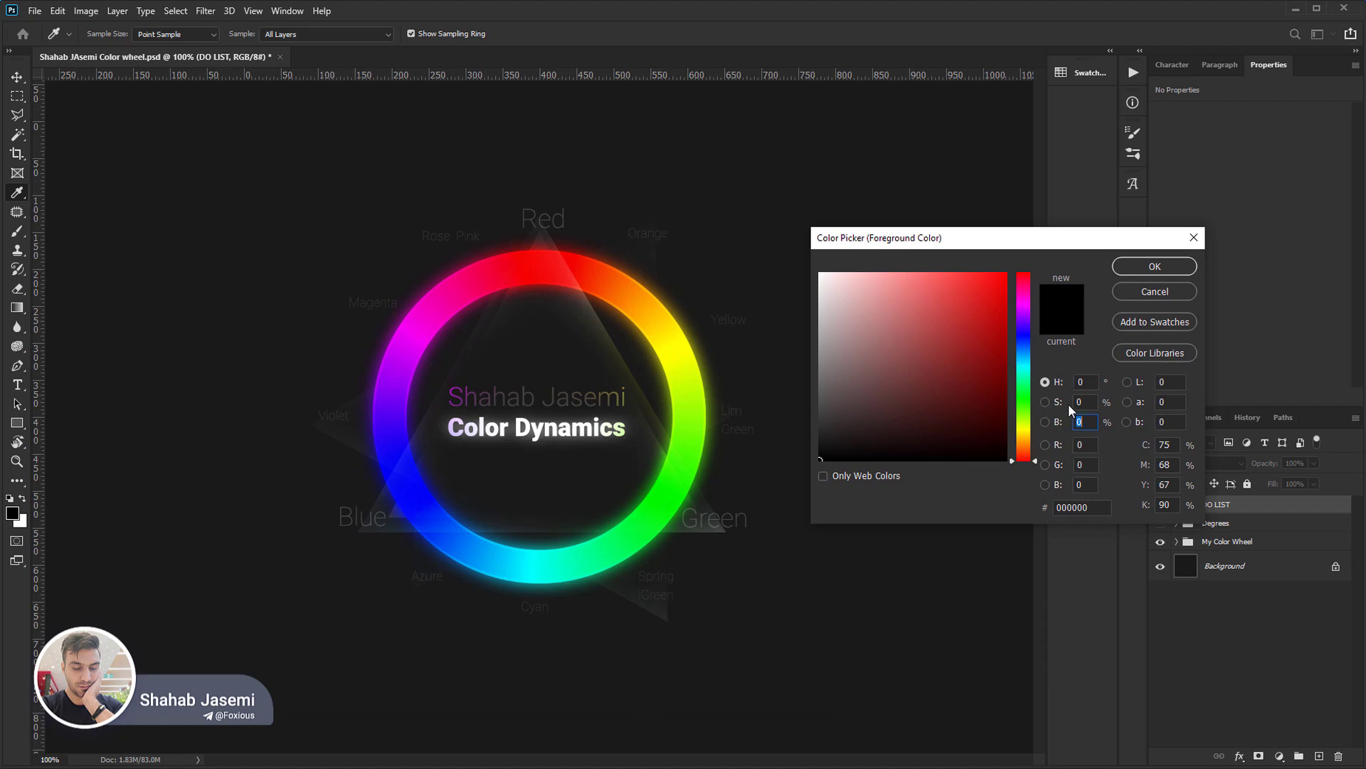
pyautogui.moveTo(863, 373); pyautogui.dragTo(1087, 109)
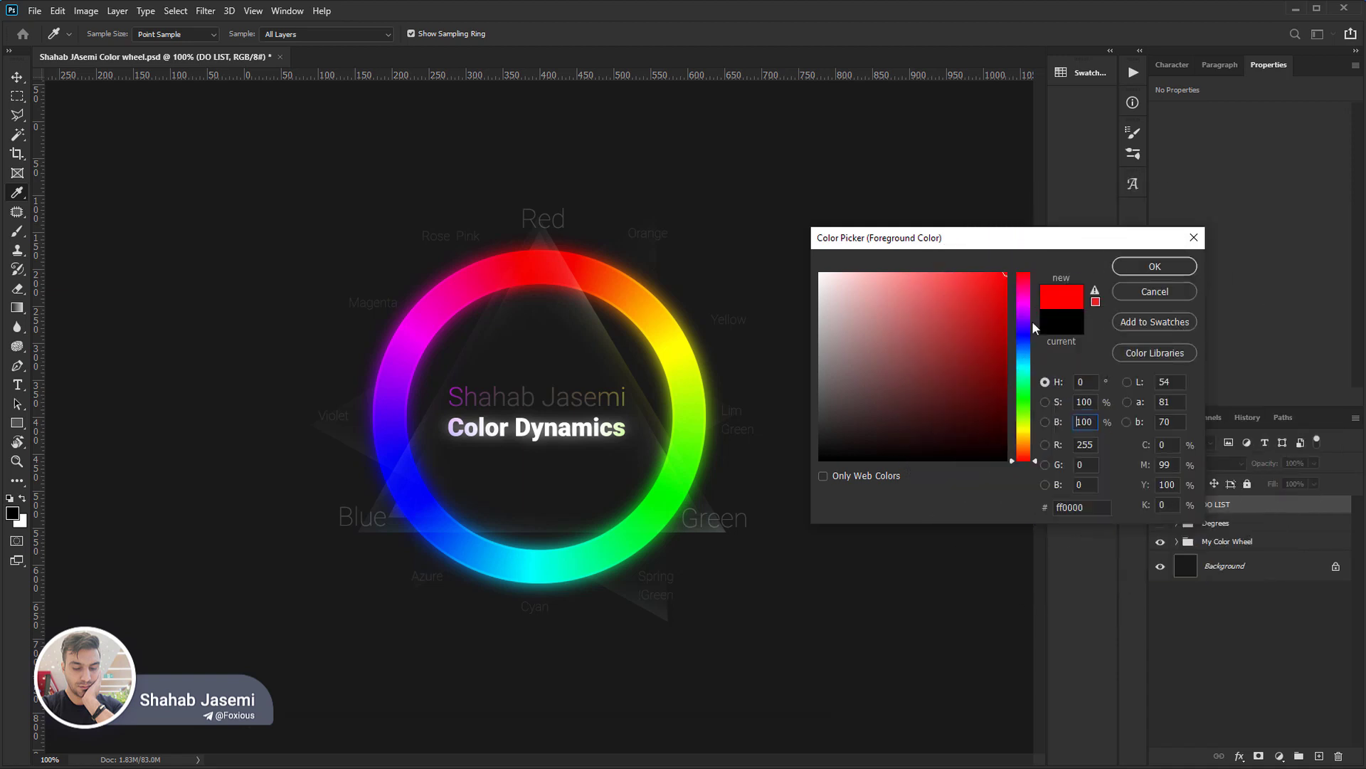
pyautogui.moveTo(1000, 275); pyautogui.dragTo(1006, 272)
# Reduce the red's saturation through 69% to 0% at full brightness and bring it back to 100%.
pyautogui.moveTo(1009, 274); pyautogui.dragTo(950, 274)
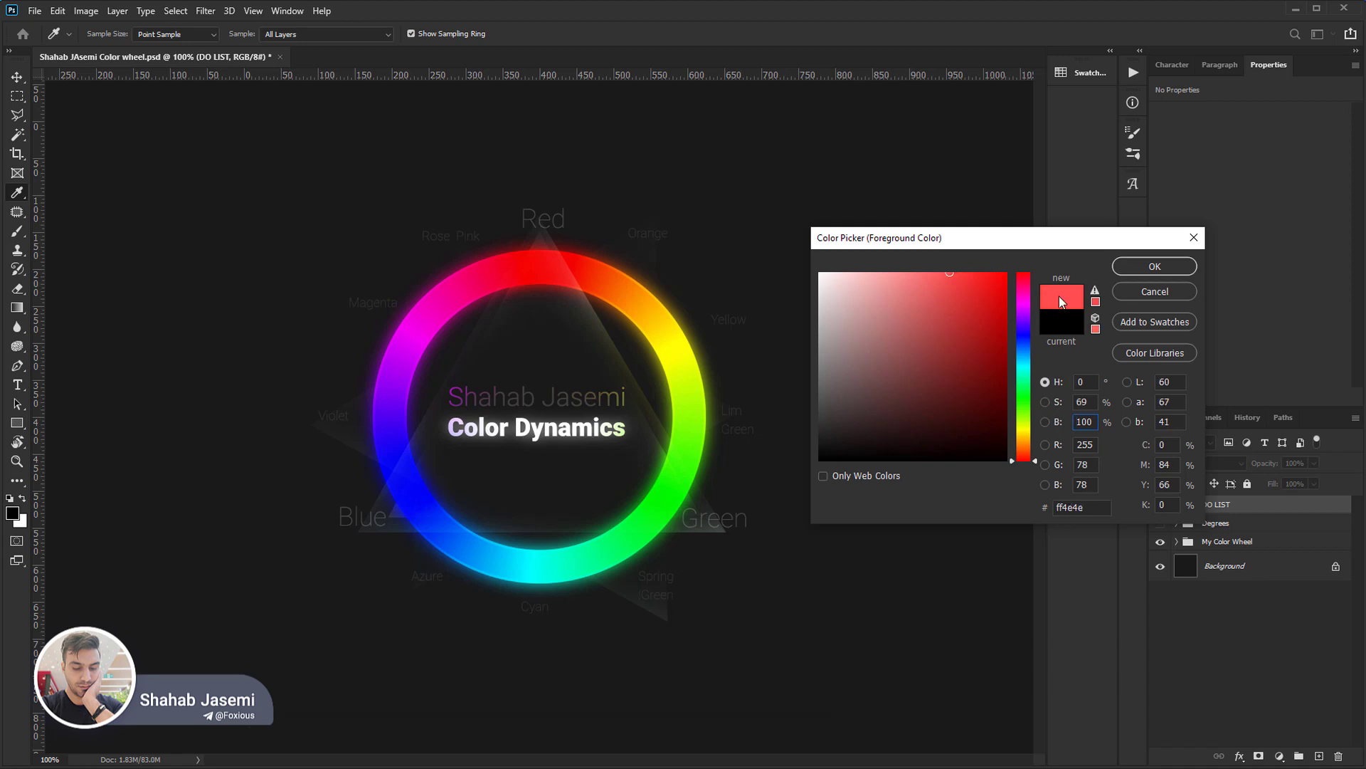
pyautogui.moveTo(951, 273)
pyautogui.mouseDown()
pyautogui.moveTo(810, 255)
pyautogui.moveTo(819, 274)
pyautogui.mouseUp()
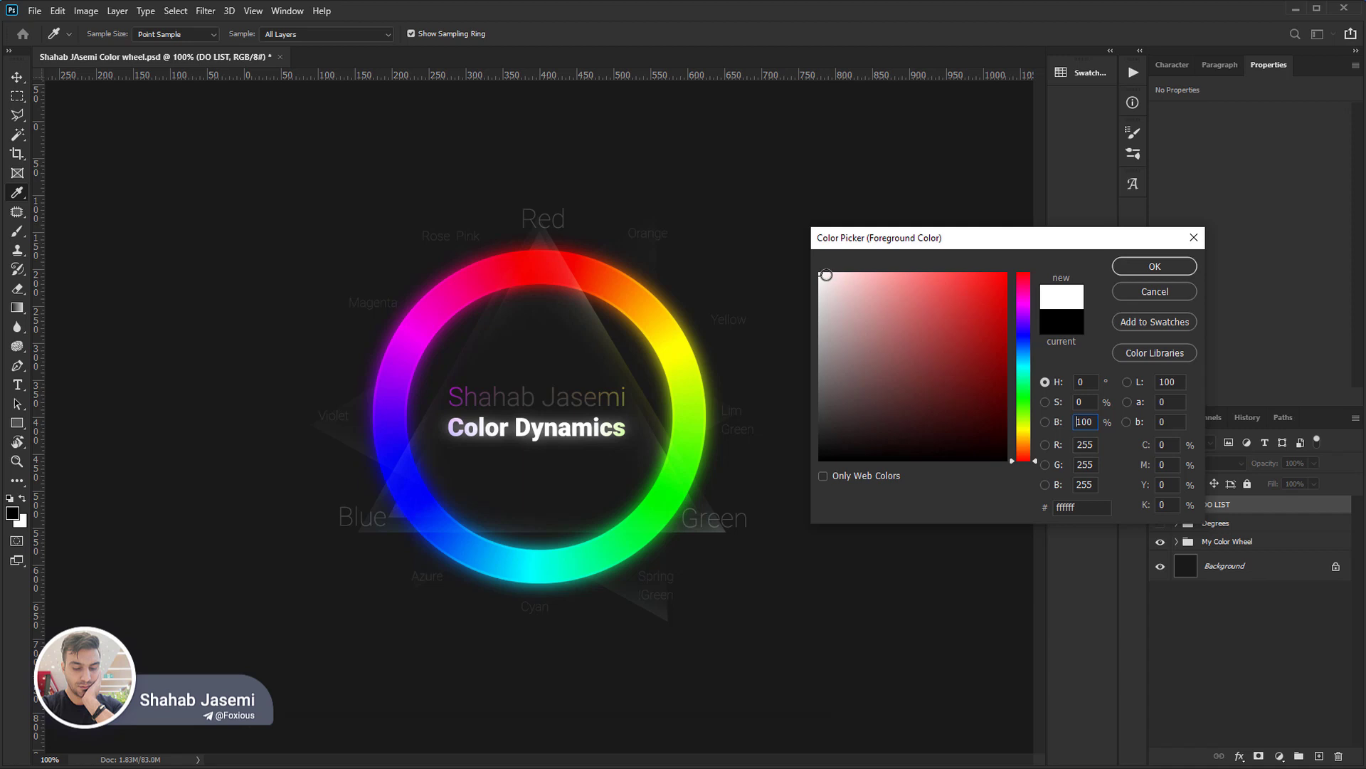
pyautogui.moveTo(825, 274); pyautogui.dragTo(1017, 247)
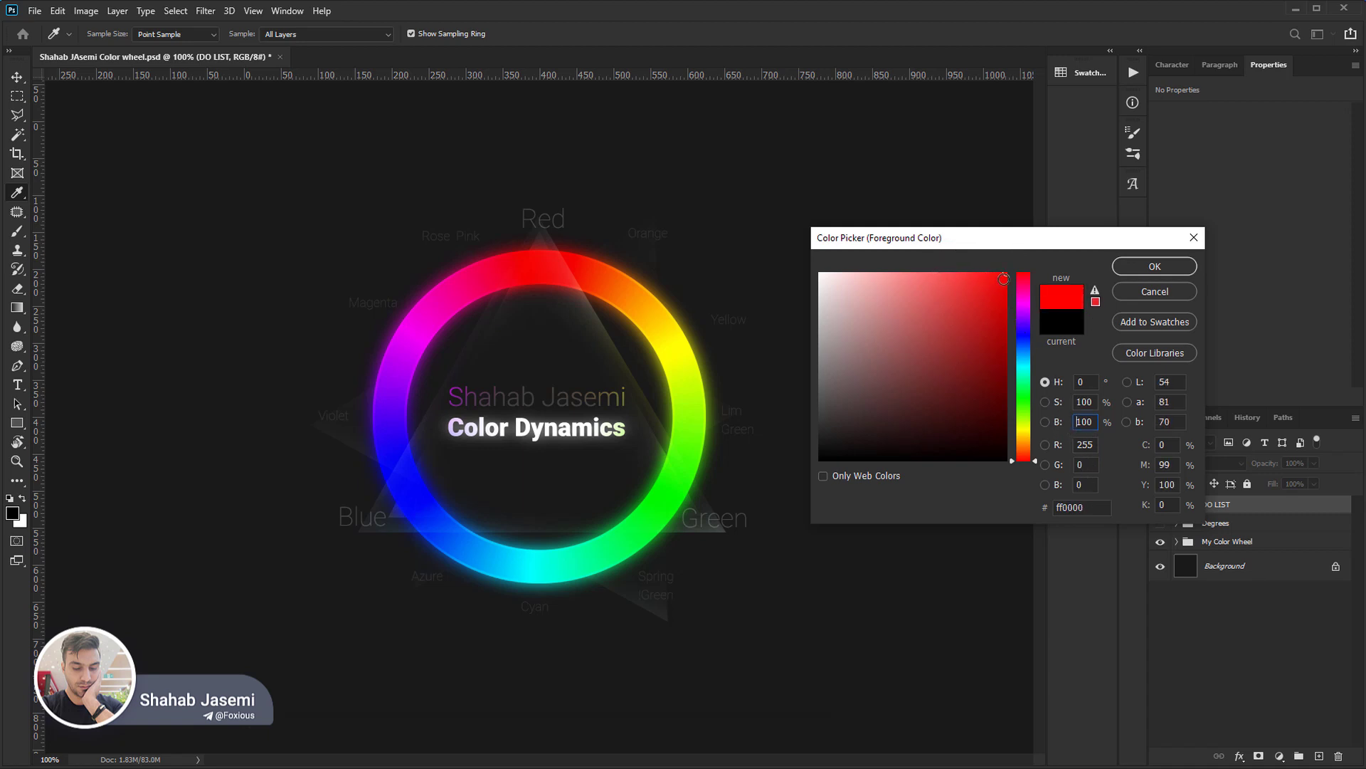
# Lower the fully saturated red's brightness gradually to 0%.
pyautogui.press('Down')
pyautogui.press('Down')
pyautogui.press('Down')
pyautogui.press('Down')
pyautogui.press('Down')
pyautogui.press('Down')
pyautogui.press('Down')
pyautogui.press('Down')
pyautogui.press('Down')
pyautogui.press('Down')
pyautogui.press('Down')
pyautogui.press('Down')
pyautogui.press('Down')
pyautogui.press('Down')
pyautogui.press('Down')
pyautogui.press('Down')
pyautogui.press('Down')
pyautogui.press('Down')
pyautogui.press('Down')
pyautogui.press('Down')
pyautogui.press('Down')
pyautogui.press('Down')
pyautogui.press('Down')
pyautogui.press('Down')
pyautogui.press('Down')
pyautogui.press('Down')
pyautogui.press('Down')
pyautogui.press('Down')
pyautogui.press('Down')
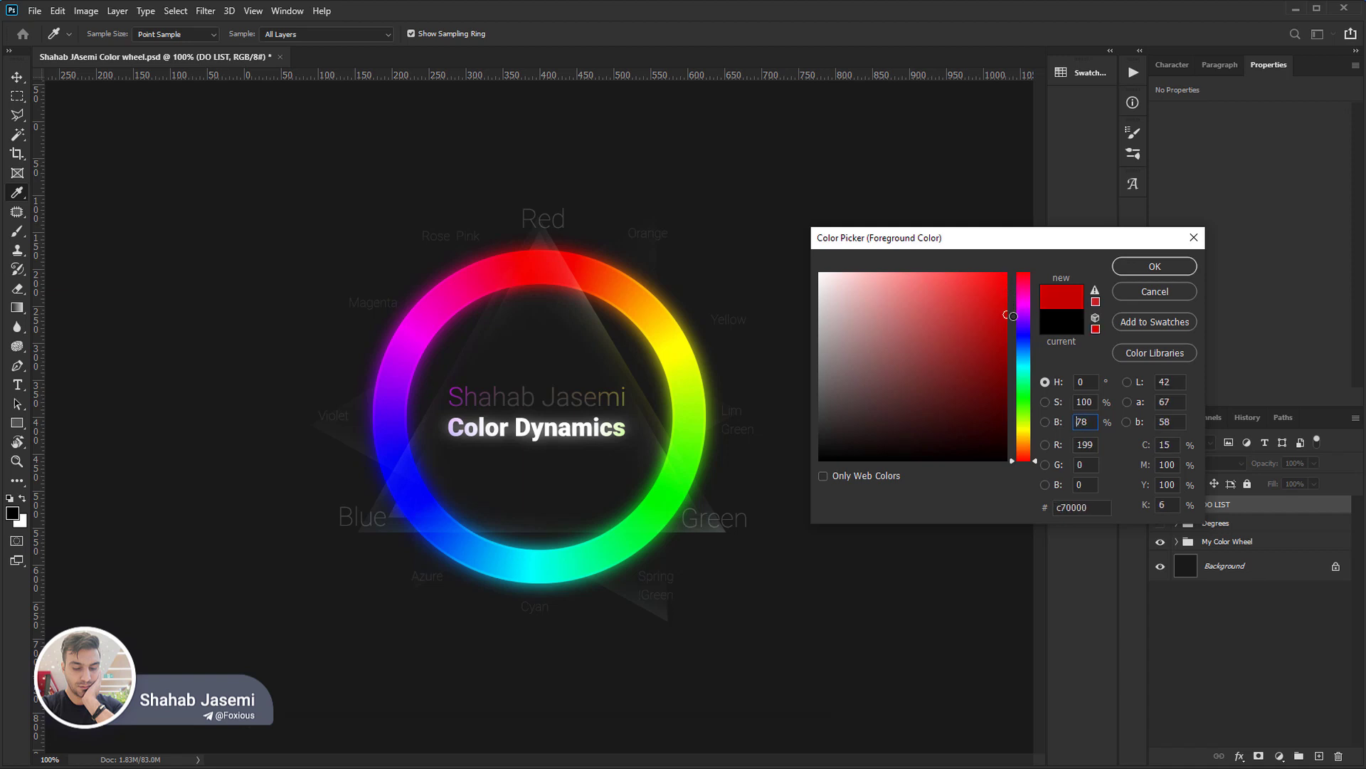
pyautogui.press('Down')
pyautogui.press('Down')
pyautogui.press('Down')
pyautogui.press('Down')
pyautogui.press('Down')
pyautogui.press('Down')
pyautogui.press('Down')
pyautogui.press('Down')
pyautogui.press('Down')
pyautogui.press('Down')
pyautogui.press('Down')
pyautogui.press('Down')
pyautogui.press('Down')
pyautogui.press('Down')
pyautogui.press('Down')
pyautogui.press('Down')
pyautogui.press('Down')
pyautogui.press('Down')
pyautogui.press('Down')
pyautogui.press('Down')
pyautogui.press('Down')
pyautogui.press('Down')
pyautogui.press('Down')
pyautogui.press('Down')
pyautogui.press('Down')
pyautogui.press('Down')
pyautogui.press('Down')
pyautogui.press('Down')
pyautogui.press('Down')
pyautogui.press('Down')
pyautogui.press('Down')
pyautogui.press('Down')
pyautogui.press('Down')
pyautogui.press('Down')
pyautogui.press('Down')
pyautogui.press('Down')
pyautogui.press('Down')
pyautogui.press('Down')
pyautogui.press('Down')
pyautogui.press('Down')
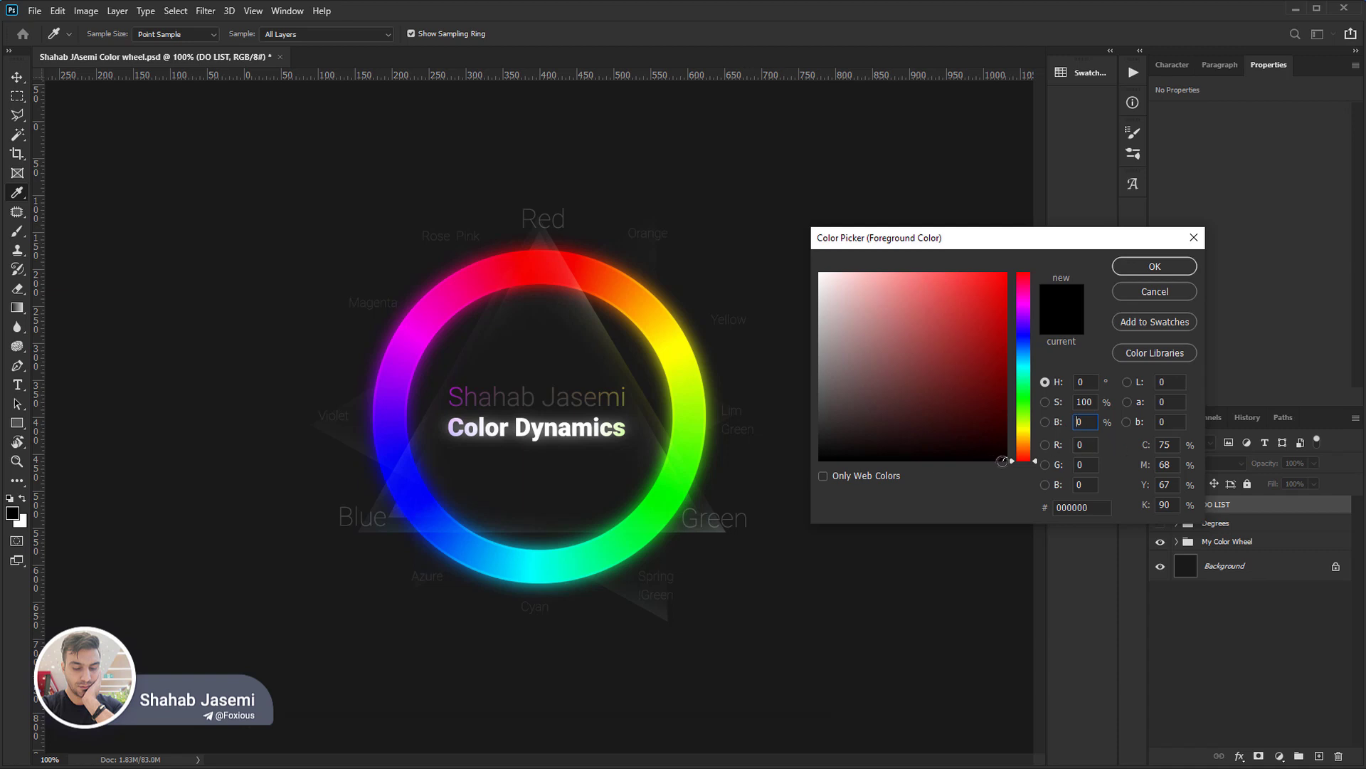
# Raise the brightness back up to 100% at full saturation to restore pure red.
pyautogui.click(1007, 461)
pyautogui.press('Up')
pyautogui.press('Up')
pyautogui.press('Up')
pyautogui.press('Up')
pyautogui.press('Up')
pyautogui.press('Up')
pyautogui.press('Up')
pyautogui.press('Up')
pyautogui.press('Up')
pyautogui.press('Up')
pyautogui.press('Up')
pyautogui.press('Up')
pyautogui.press('Up')
pyautogui.press('Up')
pyautogui.press('Up')
pyautogui.press('Up')
pyautogui.press('Up')
pyautogui.press('Up')
pyautogui.press('Up')
pyautogui.press('Up')
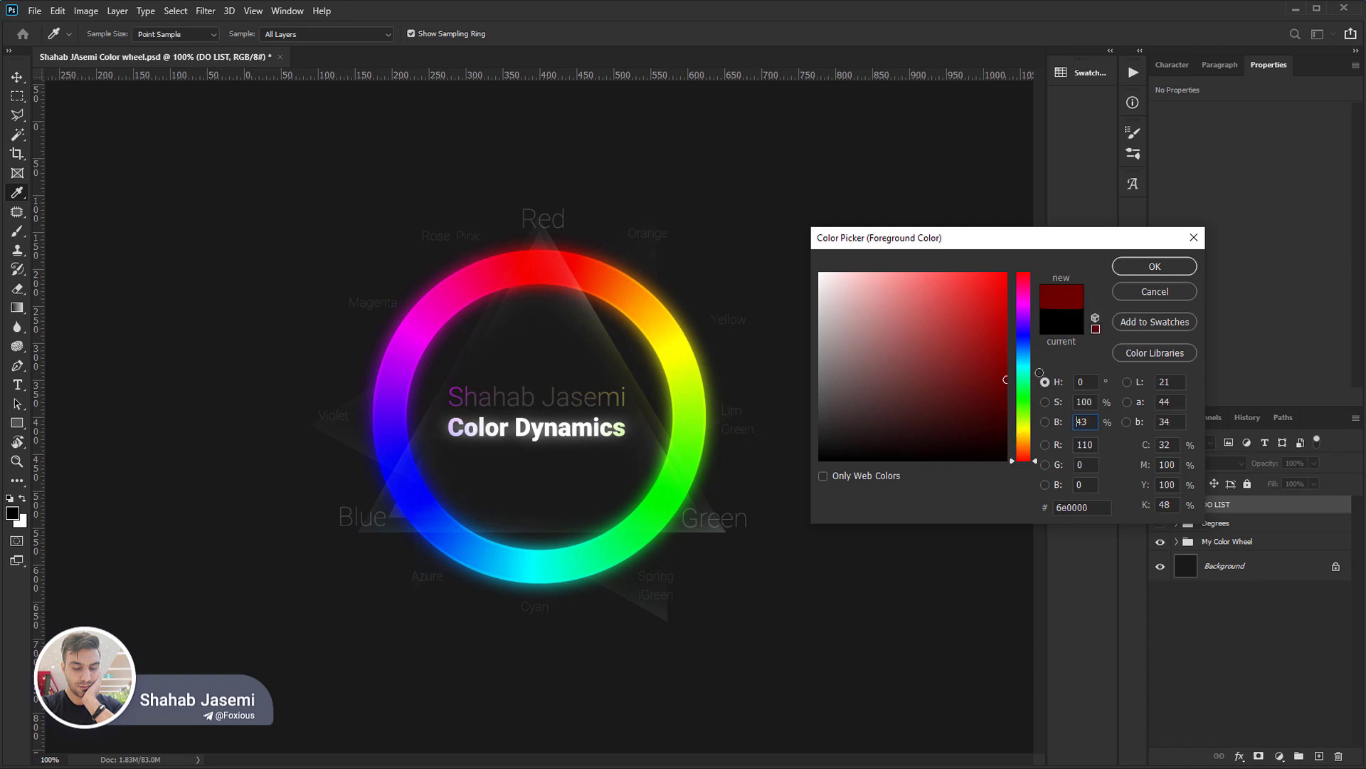
pyautogui.press('Up')
pyautogui.press('Up')
pyautogui.press('Up')
pyautogui.press('Up')
pyautogui.press('Up')
pyautogui.press('Up')
pyautogui.press('Up')
pyautogui.press('Up')
pyautogui.press('Up')
pyautogui.press('Up')
pyautogui.press('Up')
pyautogui.press('Up')
pyautogui.press('Up')
pyautogui.press('Up')
pyautogui.press('Up')
pyautogui.press('Up')
pyautogui.press('Up')
pyautogui.press('Up')
pyautogui.press('Up')
pyautogui.press('Up')
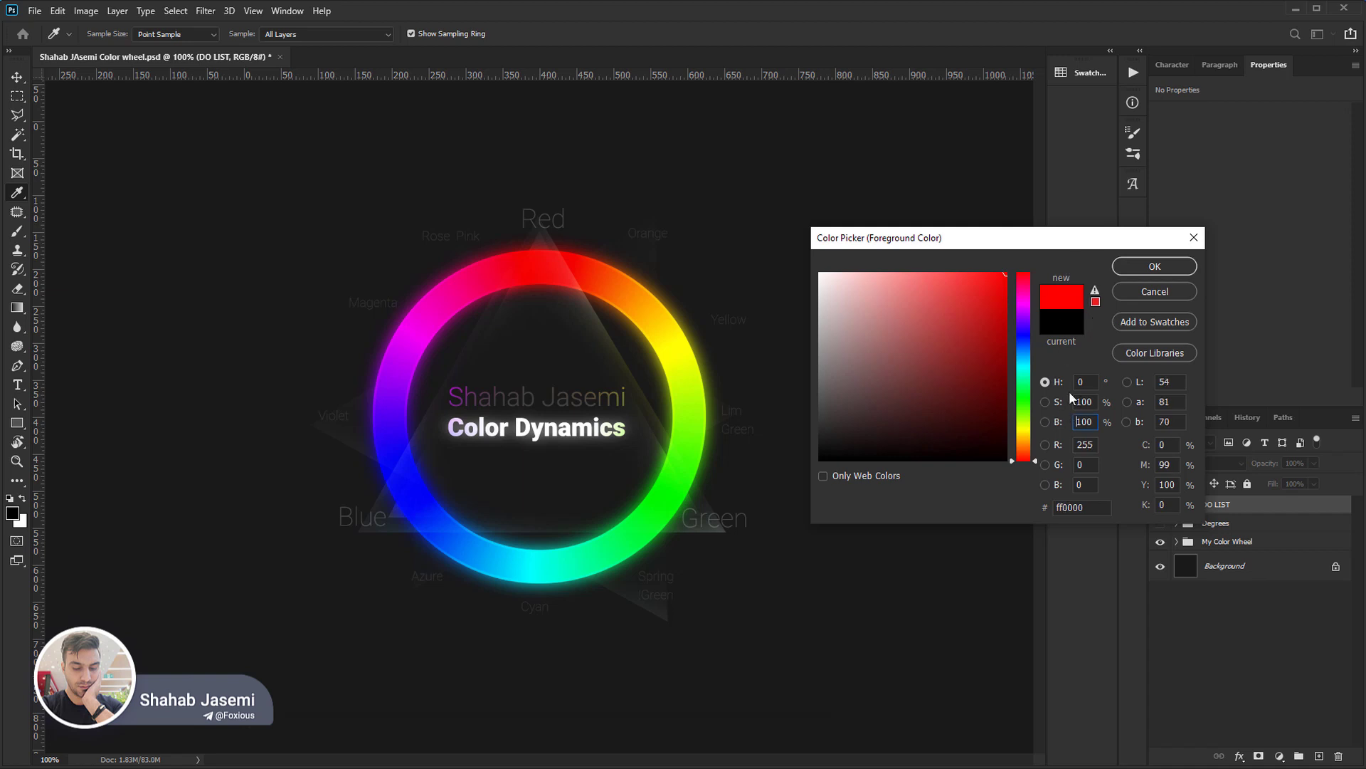
# Take the pure red down to black once more and back to full brightness.
pyautogui.moveTo(999, 274)
pyautogui.mouseDown()
pyautogui.moveTo(850, 266)
pyautogui.moveTo(1039, 274)
pyautogui.mouseUp()
pyautogui.press('Down')
pyautogui.press('Down')
pyautogui.press('Down')
pyautogui.press('Down')
pyautogui.press('Down')
pyautogui.press('Down')
pyautogui.press('Down')
pyautogui.press('Down')
pyautogui.press('Down')
pyautogui.press('Down')
pyautogui.press('Down')
pyautogui.press('Down')
pyautogui.press('Down')
pyautogui.press('Down')
pyautogui.press('Down')
pyautogui.press('Down')
pyautogui.press('Down')
pyautogui.press('Down')
pyautogui.press('Down')
pyautogui.press('Down')
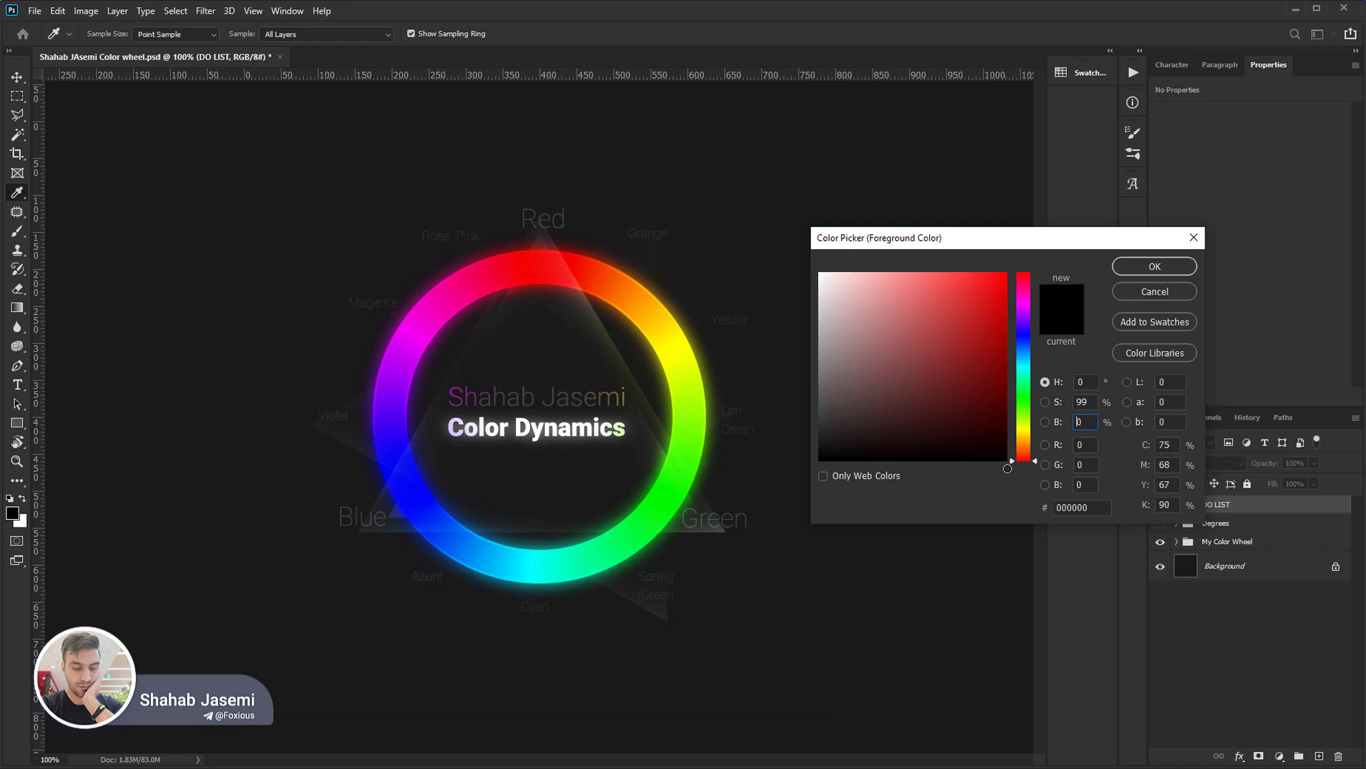
pyautogui.hotkey('shift', 'Up')
pyautogui.hotkey('shift', 'Up')
pyautogui.hotkey('shift', 'Up')
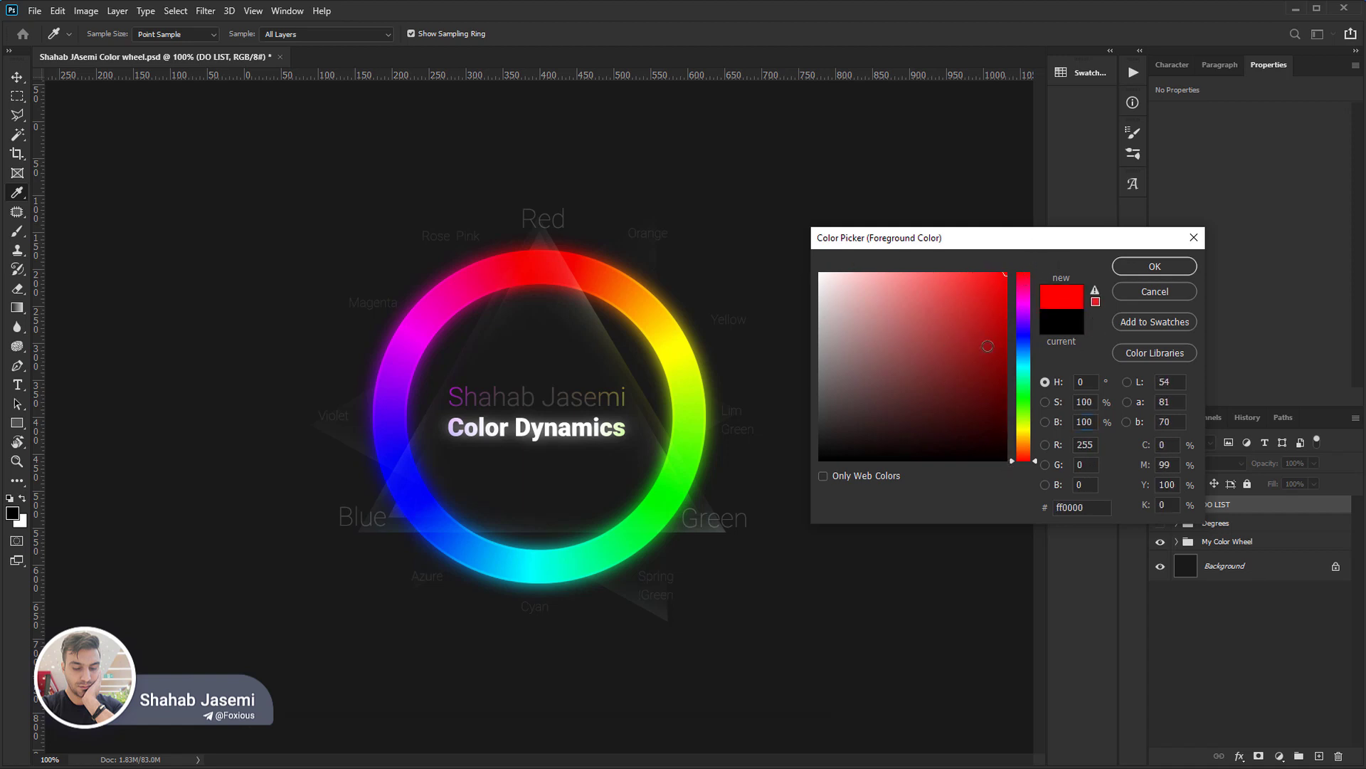
# Switch the picker to its saturation-based view and sweep across the whole hue range at full brightness.
pyautogui.click(1046, 401)
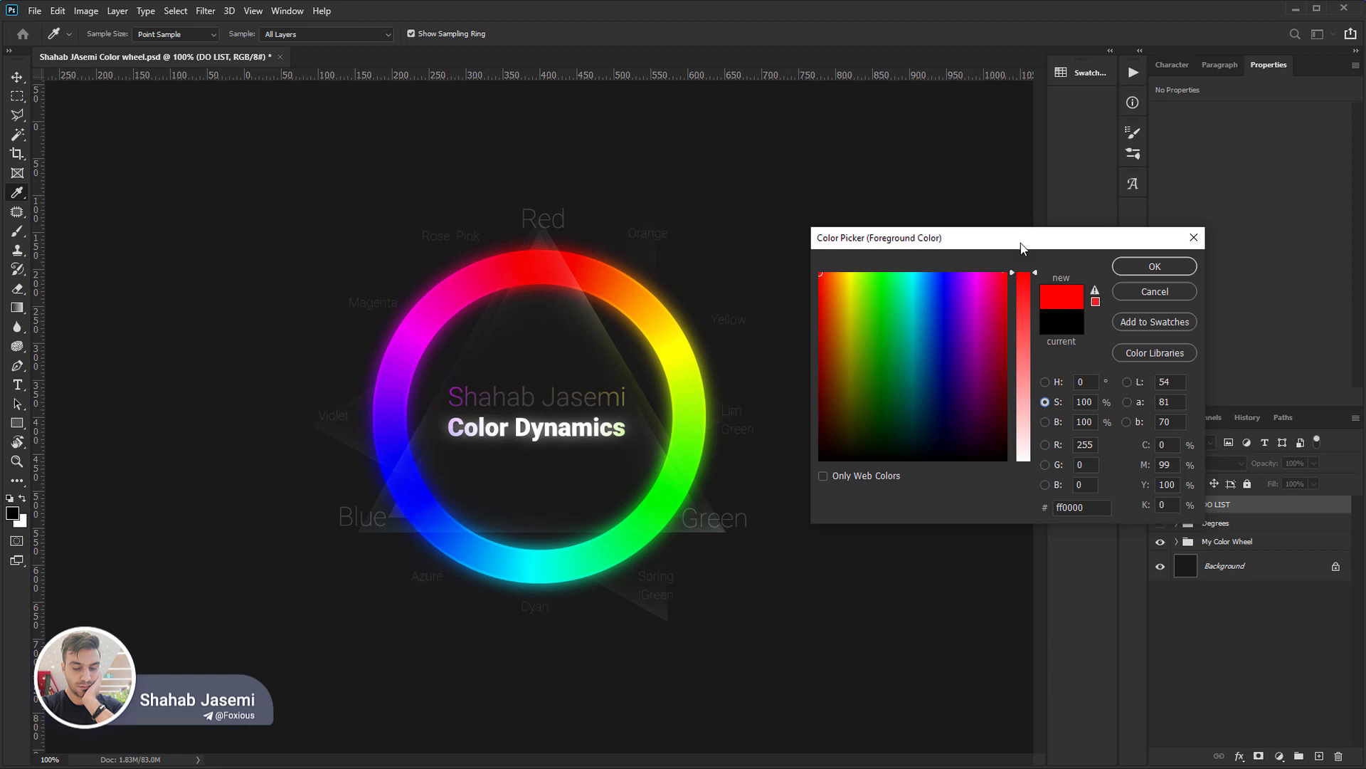
pyautogui.moveTo(821, 274)
pyautogui.mouseDown()
pyautogui.moveTo(794, 473)
pyautogui.moveTo(796, 255)
pyautogui.mouseUp()
pyautogui.moveTo(820, 274)
pyautogui.mouseDown()
pyautogui.moveTo(1019, 249)
pyautogui.moveTo(796, 231)
pyautogui.moveTo(1011, 211)
pyautogui.mouseUp()
# Try red in the picker's brightness-based view at full saturation and brightness, and return to the hue-based view.
pyautogui.click(1045, 422)
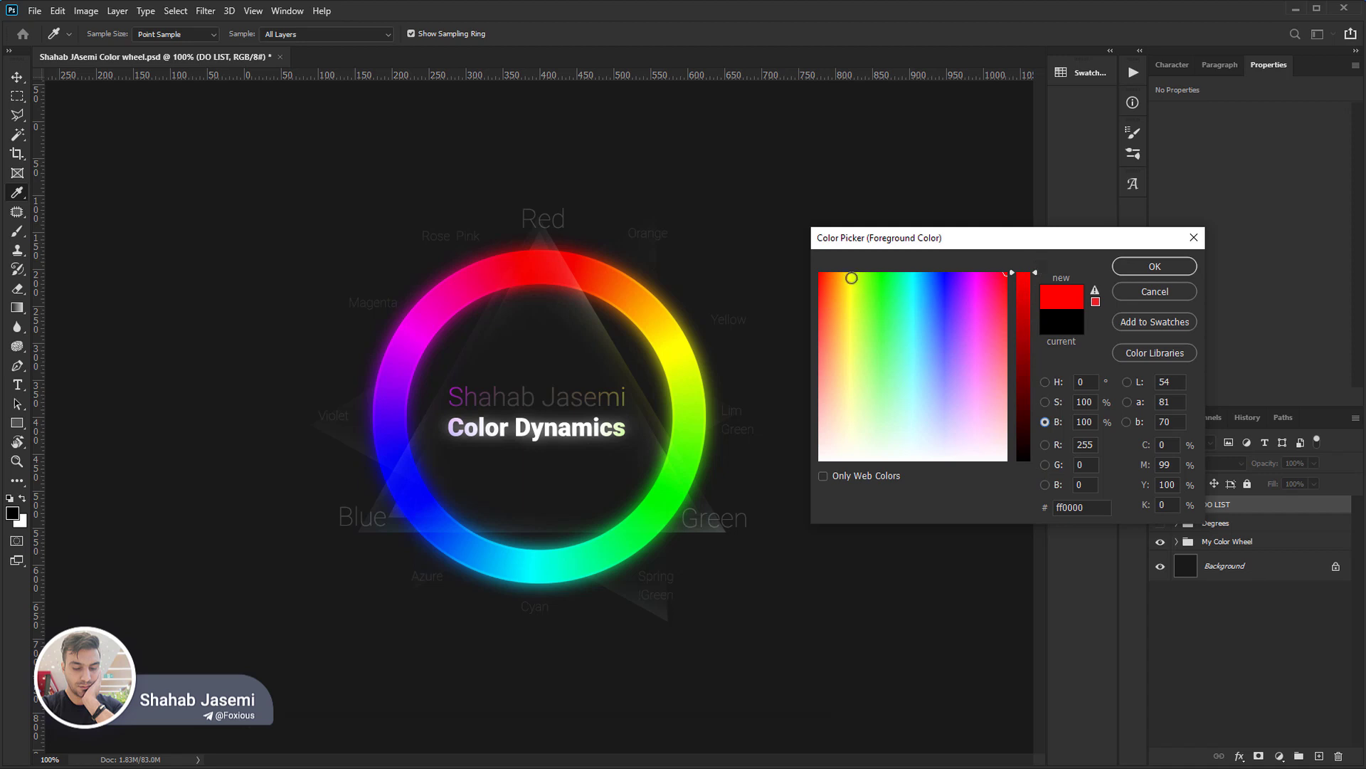
pyautogui.click(824, 272)
pyautogui.moveTo(823, 272); pyautogui.dragTo(782, 212)
pyautogui.moveTo(825, 279)
pyautogui.mouseDown()
pyautogui.moveTo(785, 400)
pyautogui.moveTo(781, 469)
pyautogui.moveTo(763, 296)
pyautogui.moveTo(771, 257)
pyautogui.mouseUp()
pyautogui.moveTo(1021, 278)
pyautogui.mouseDown()
pyautogui.moveTo(1021, 463)
pyautogui.moveTo(1040, 266)
pyautogui.mouseUp()
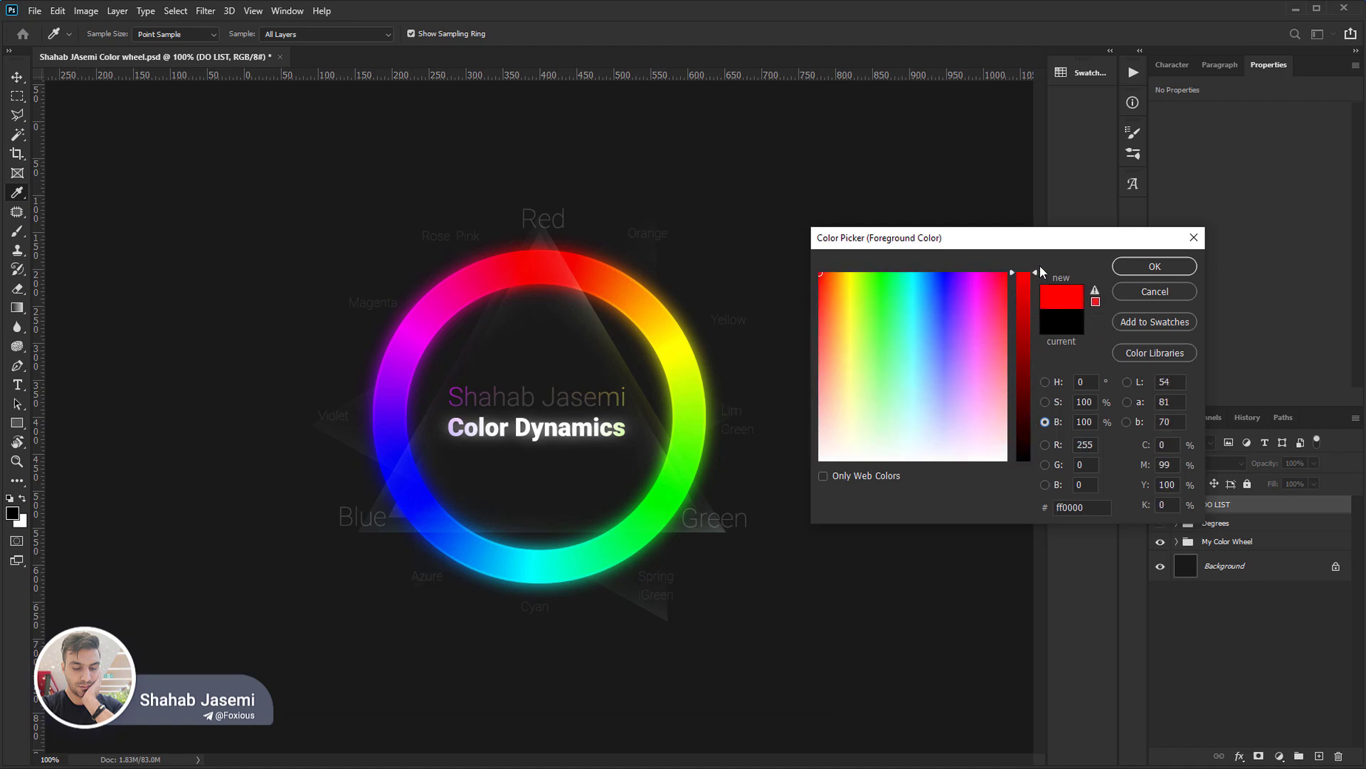
pyautogui.click(1045, 382)
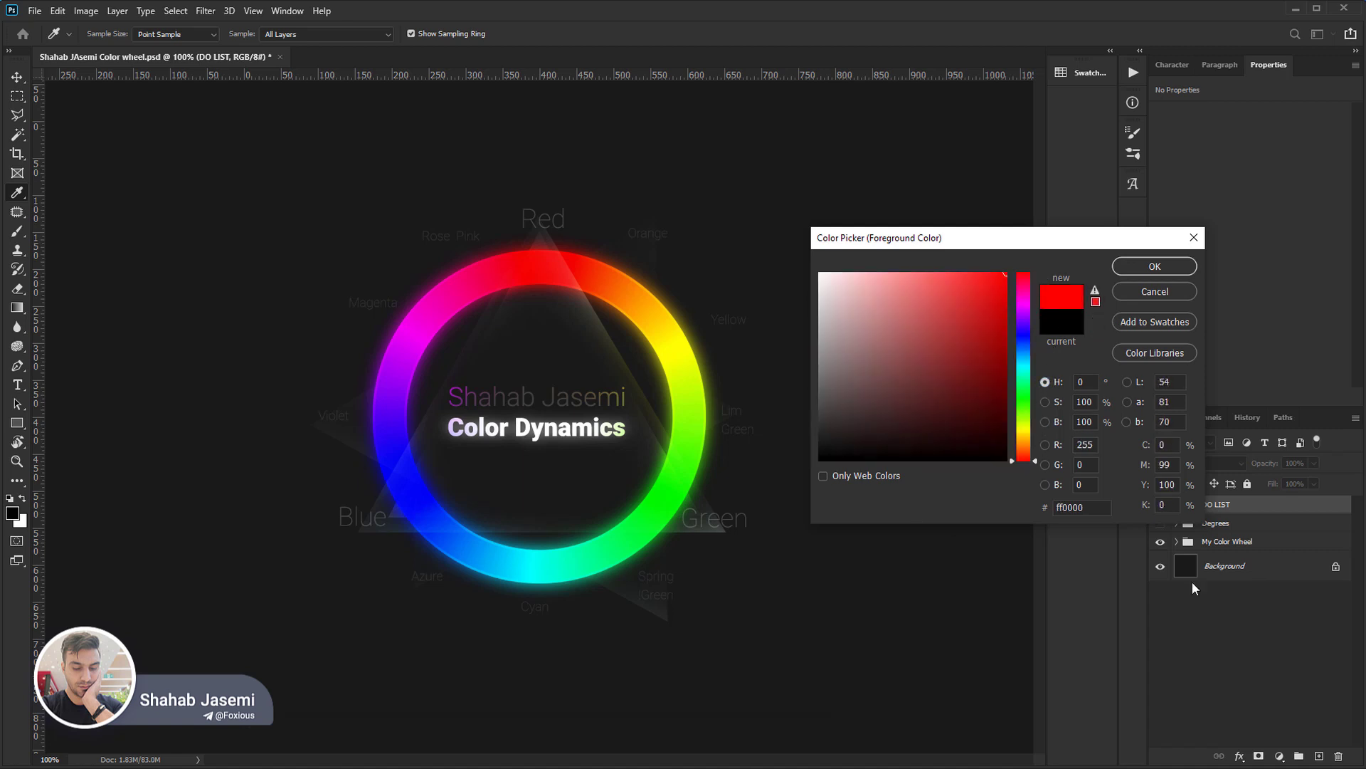
# Switch the picker to the saturation-based view and set the saturation to 40%.
pyautogui.click(1044, 402)
pyautogui.doubleClick(1092, 401)
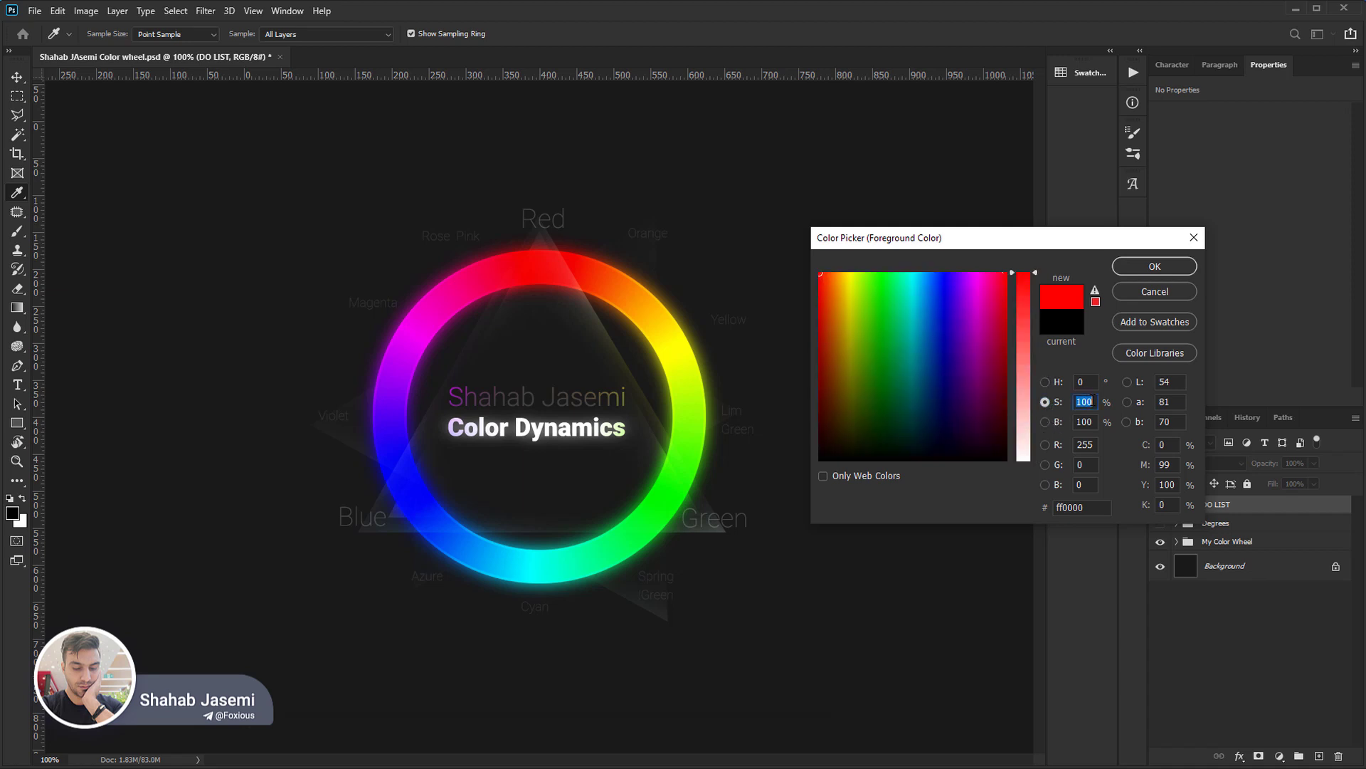
pyautogui.write('40')
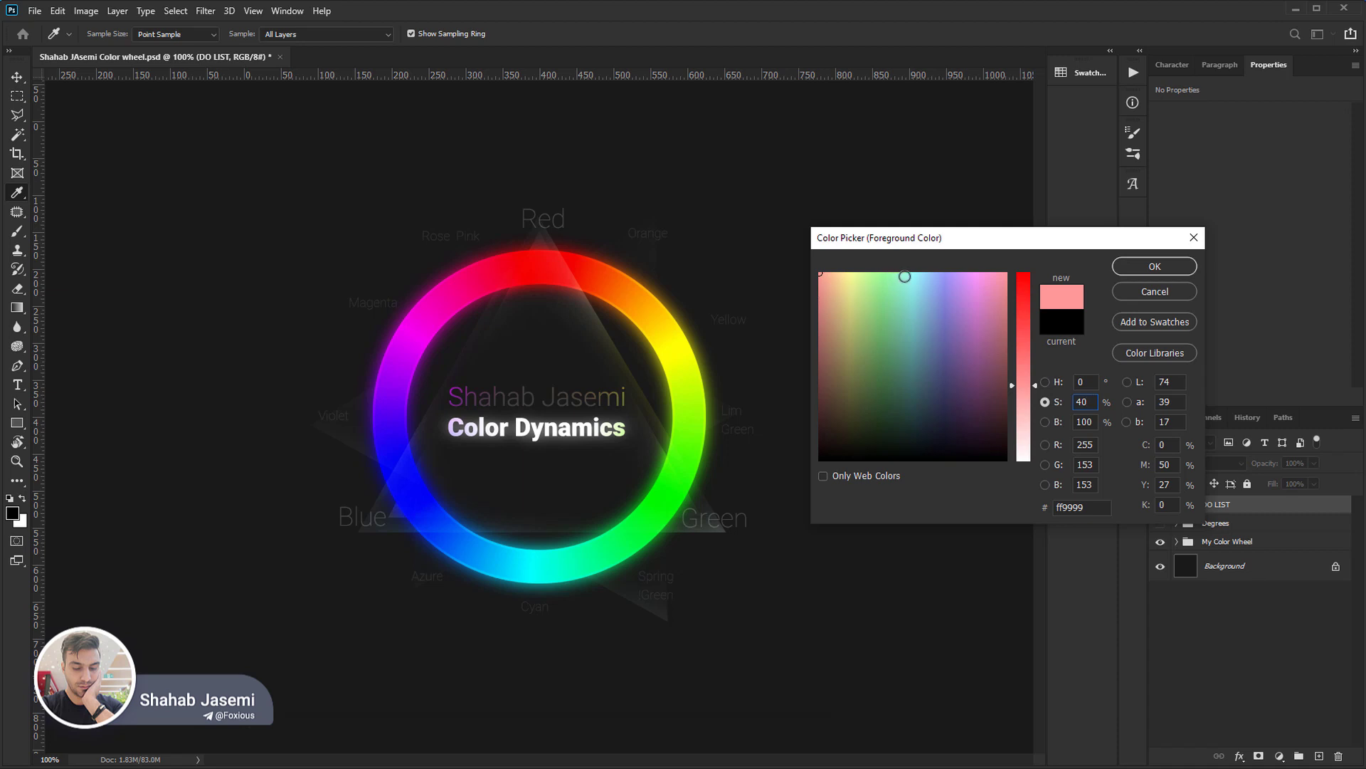
# Sample colours across the hue range at 40% saturation, ending on a muted green with hue 80° and brightness 83%.
pyautogui.click(835, 273)
pyautogui.click(868, 272)
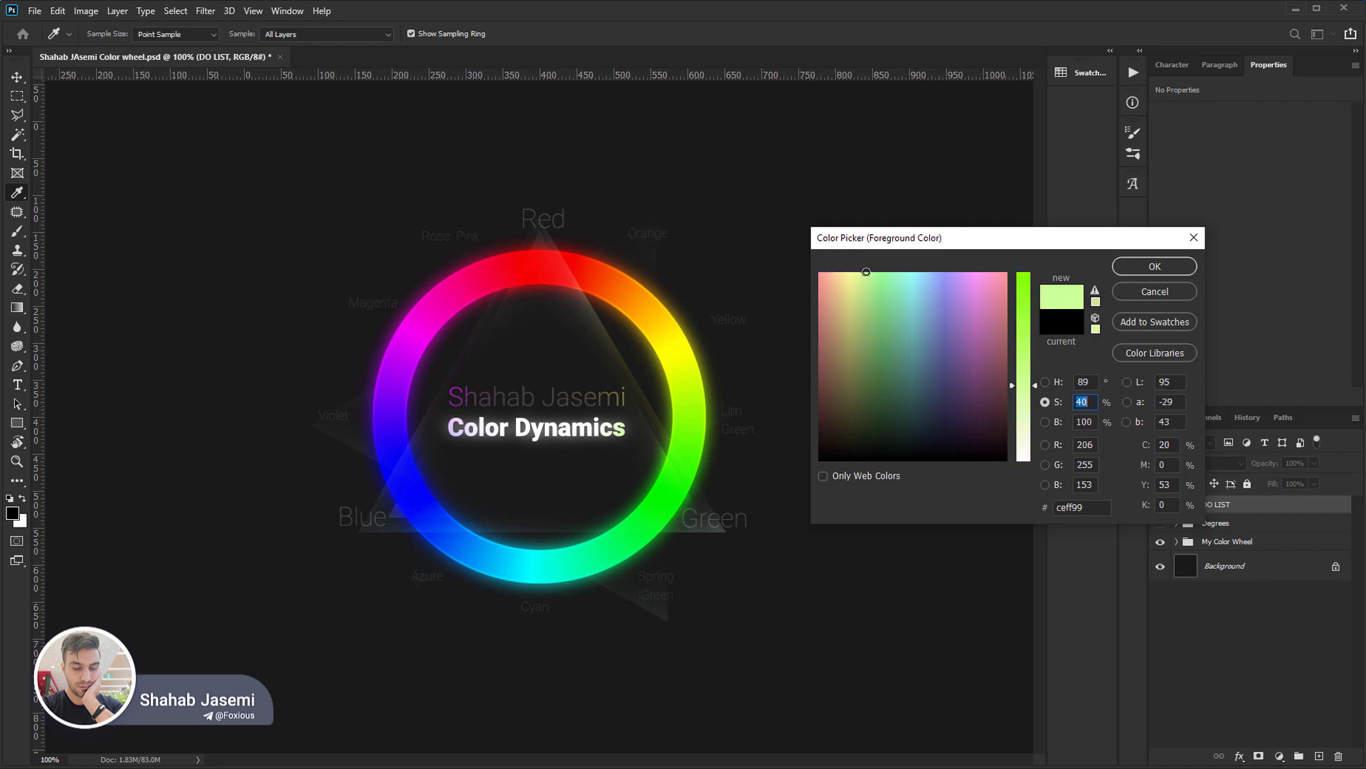
pyautogui.click(874, 272)
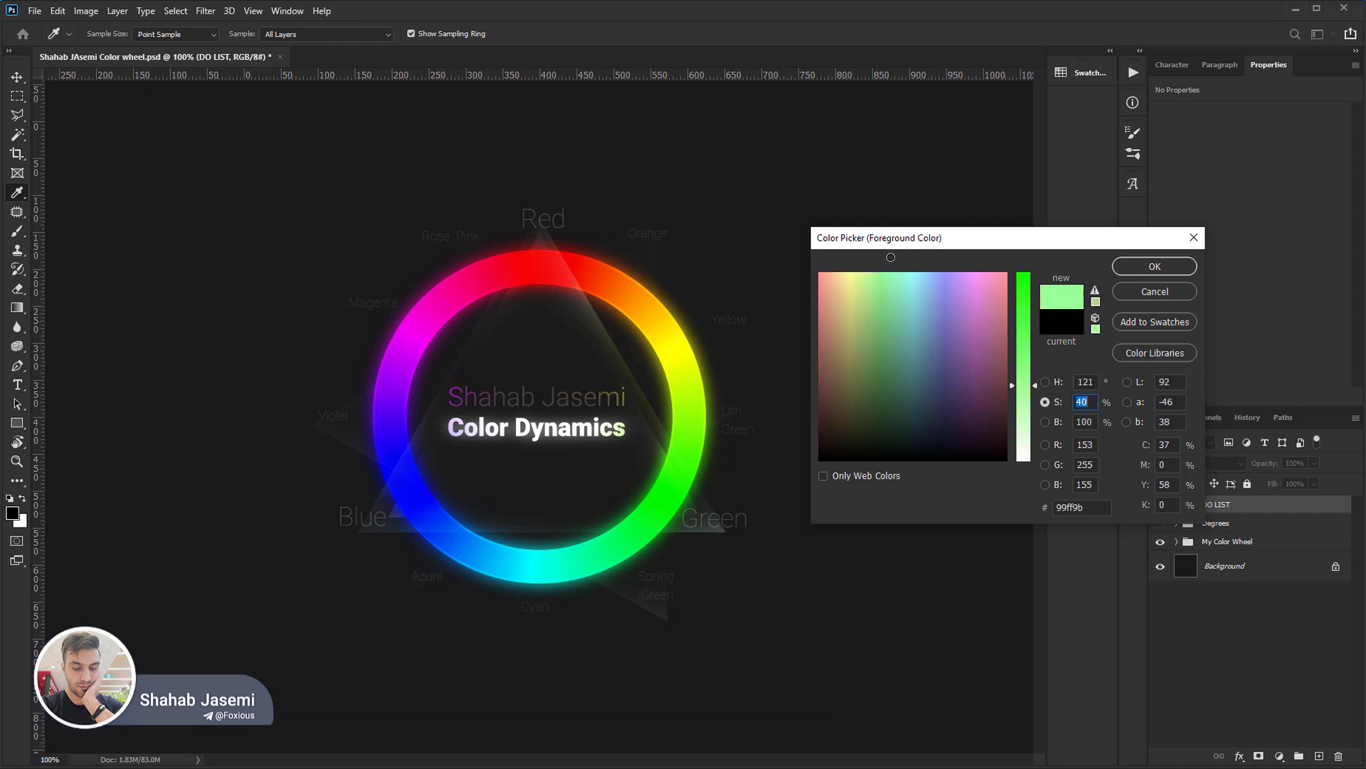
pyautogui.click(911, 274)
pyautogui.moveTo(919, 259); pyautogui.dragTo(993, 271)
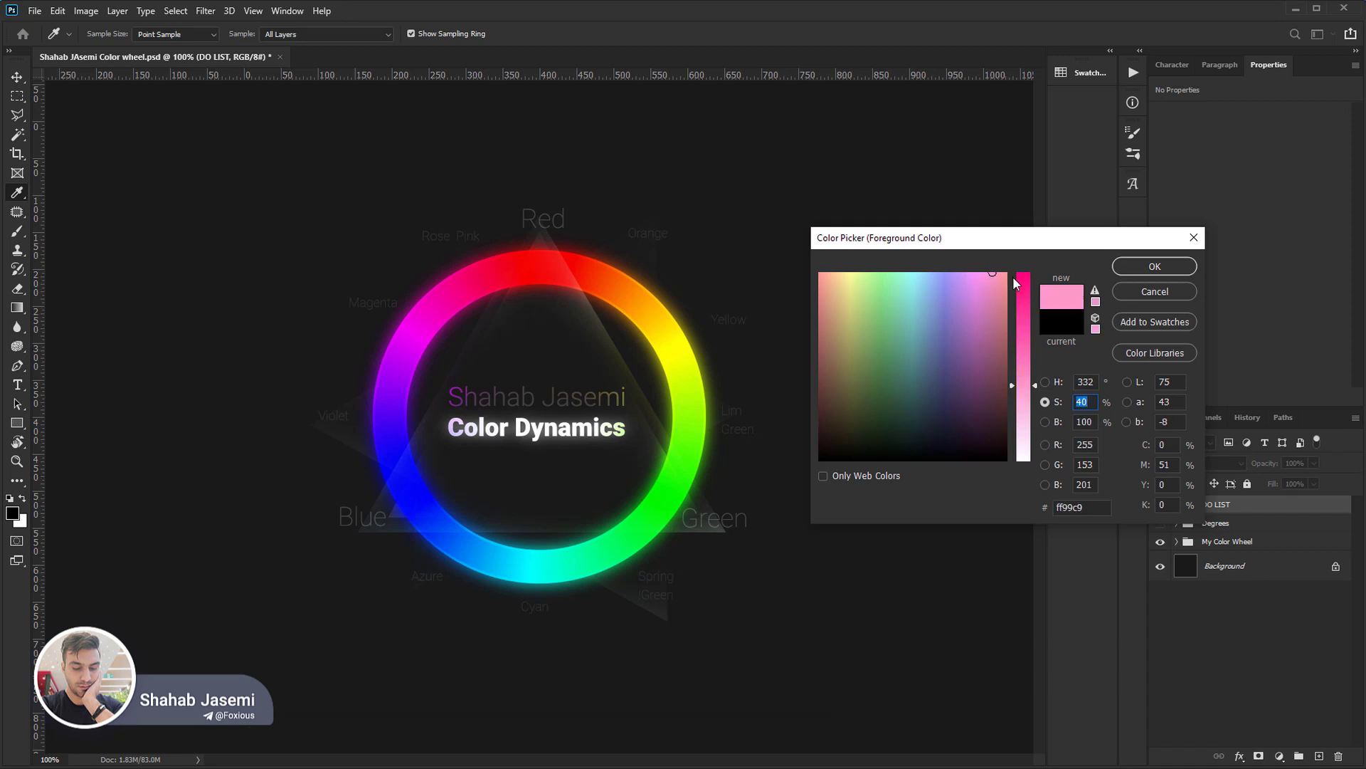
pyautogui.moveTo(994, 278)
pyautogui.mouseDown()
pyautogui.moveTo(846, 297)
pyautogui.moveTo(874, 306)
pyautogui.moveTo(855, 310)
pyautogui.moveTo(867, 325)
pyautogui.moveTo(887, 324)
pyautogui.moveTo(940, 303)
pyautogui.moveTo(860, 304)
pyautogui.mouseUp()
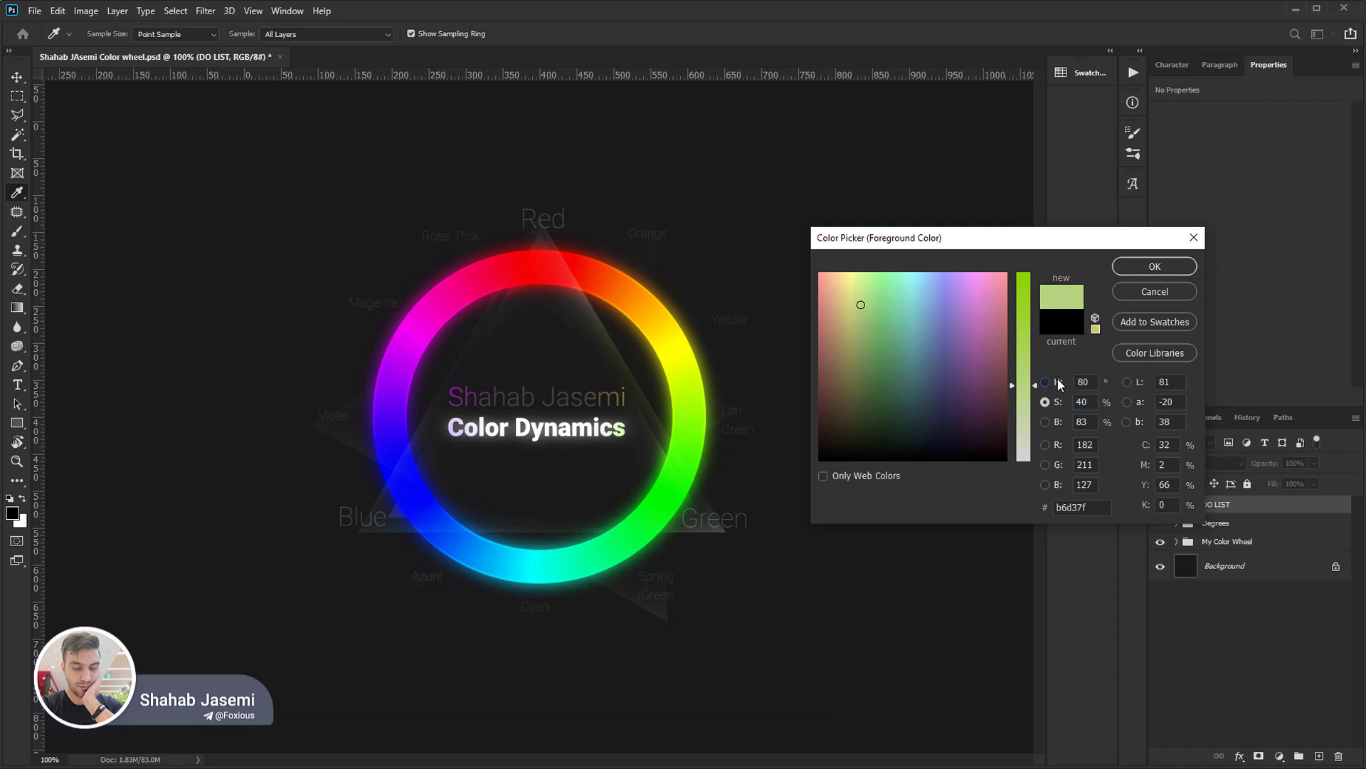
# Return to the picker's hue-based view, choose black and set the hue to 0°.
pyautogui.click(1057, 382)
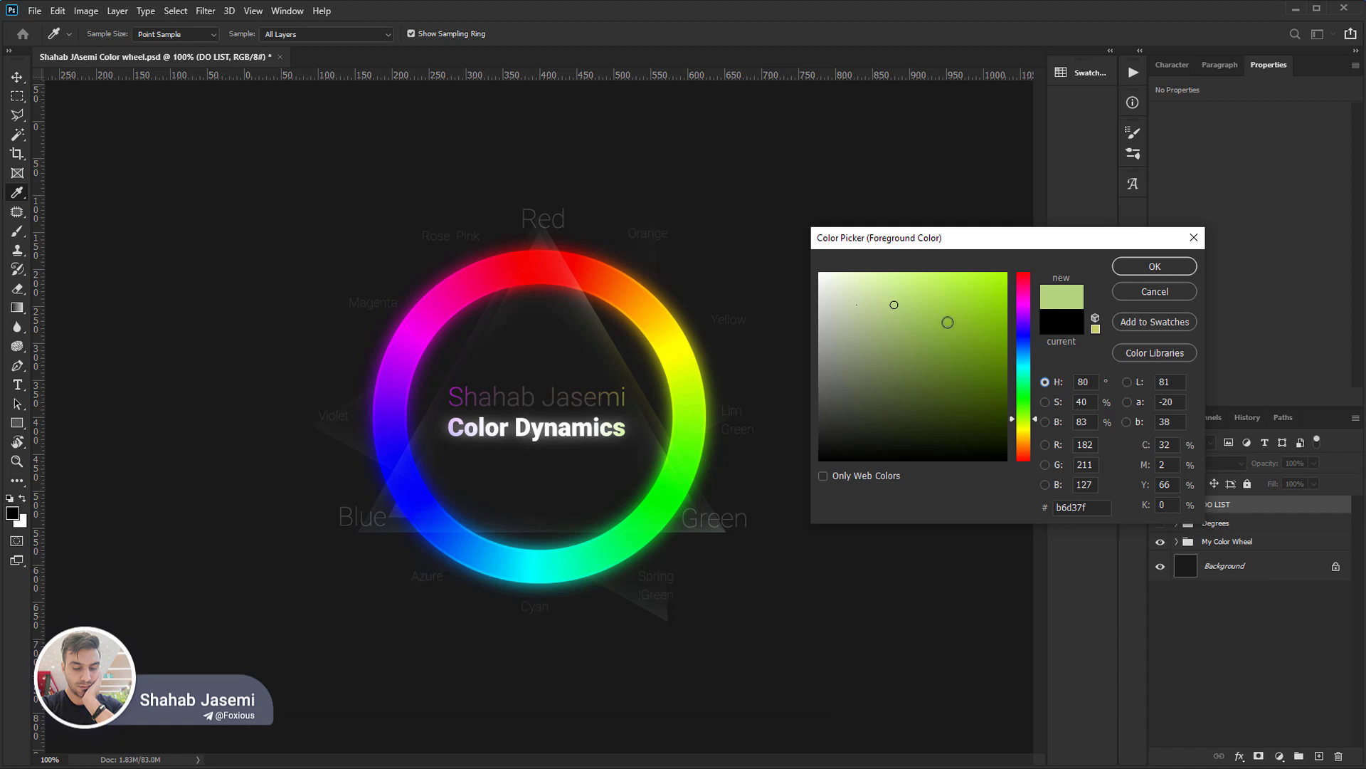
pyautogui.click(820, 459)
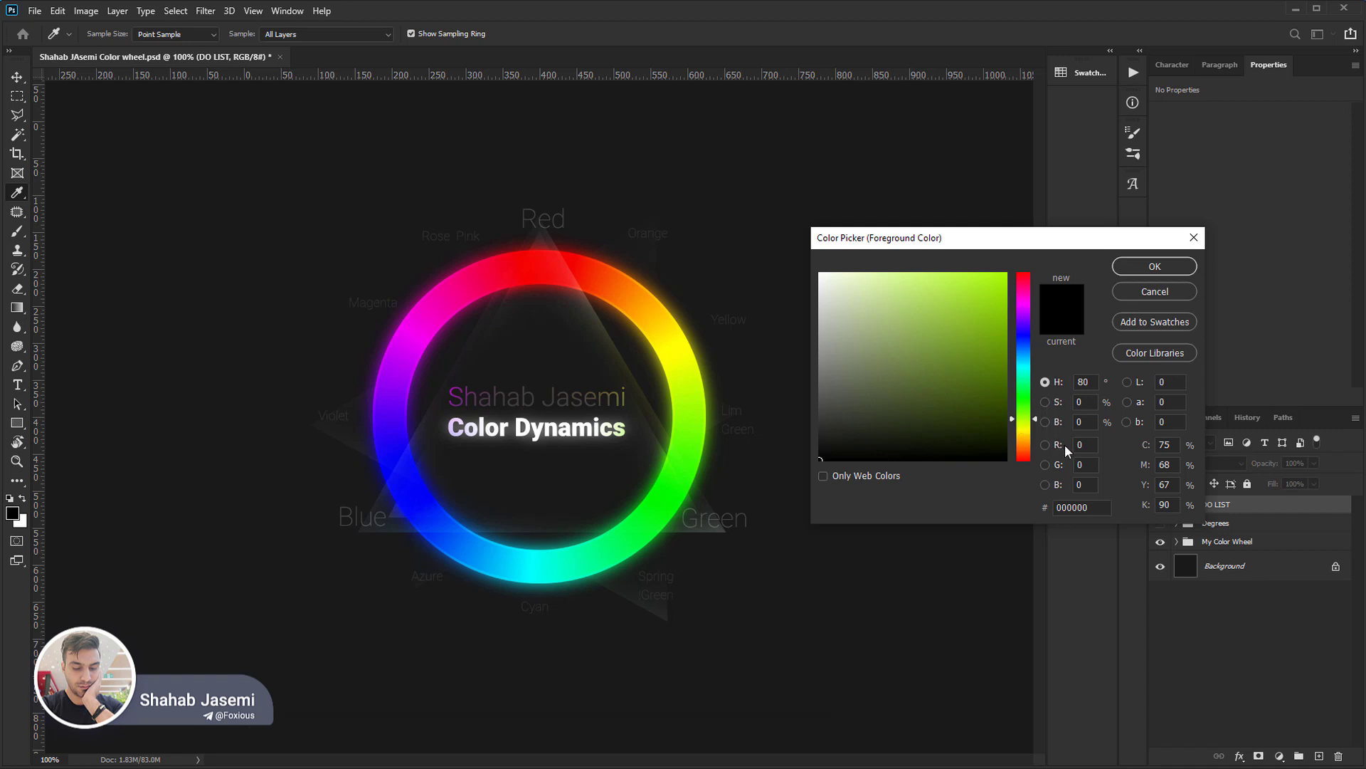
pyautogui.moveTo(1032, 439); pyautogui.dragTo(1026, 470)
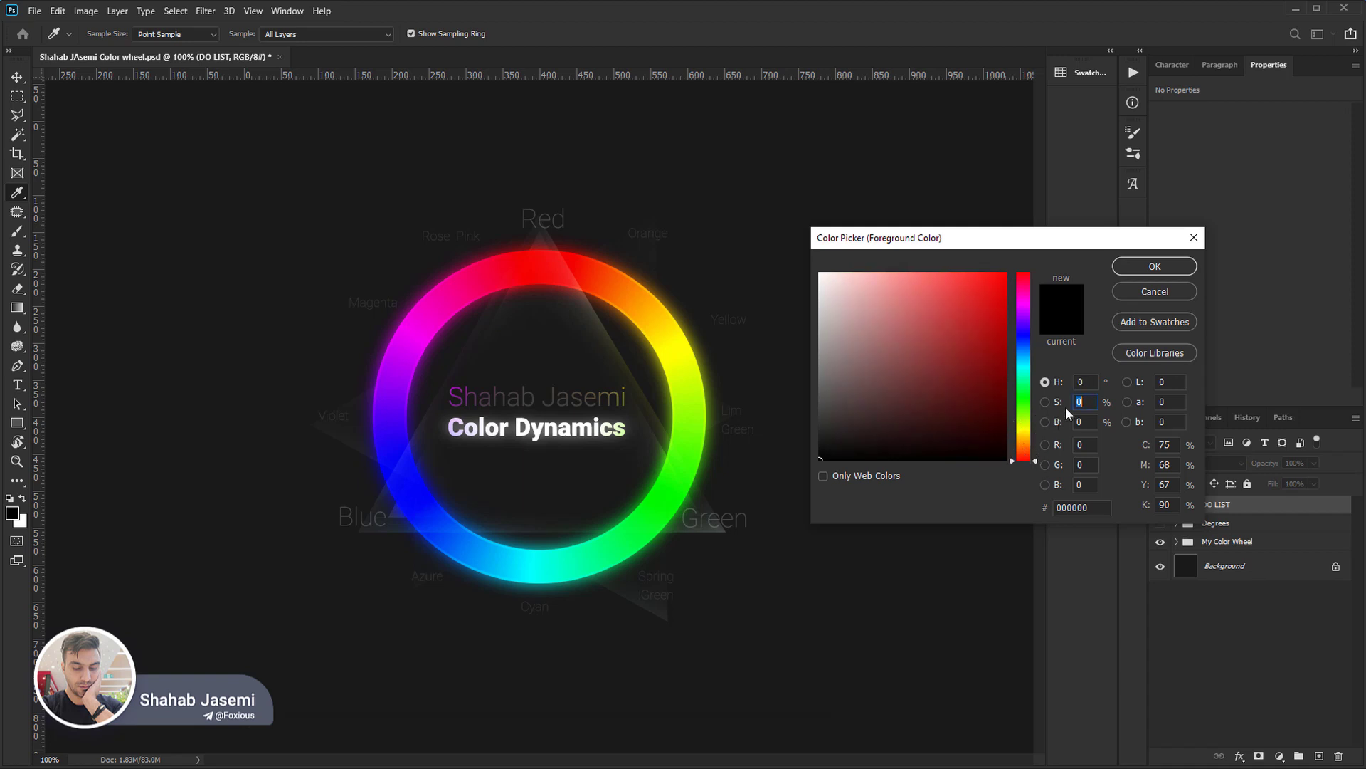
# Pick pure red at full saturation and brightness, and dismiss the colour picker without applying it.
pyautogui.moveTo(1088, 382); pyautogui.dragTo(1069, 383)
pyautogui.moveTo(1002, 278); pyautogui.dragTo(1033, 240)
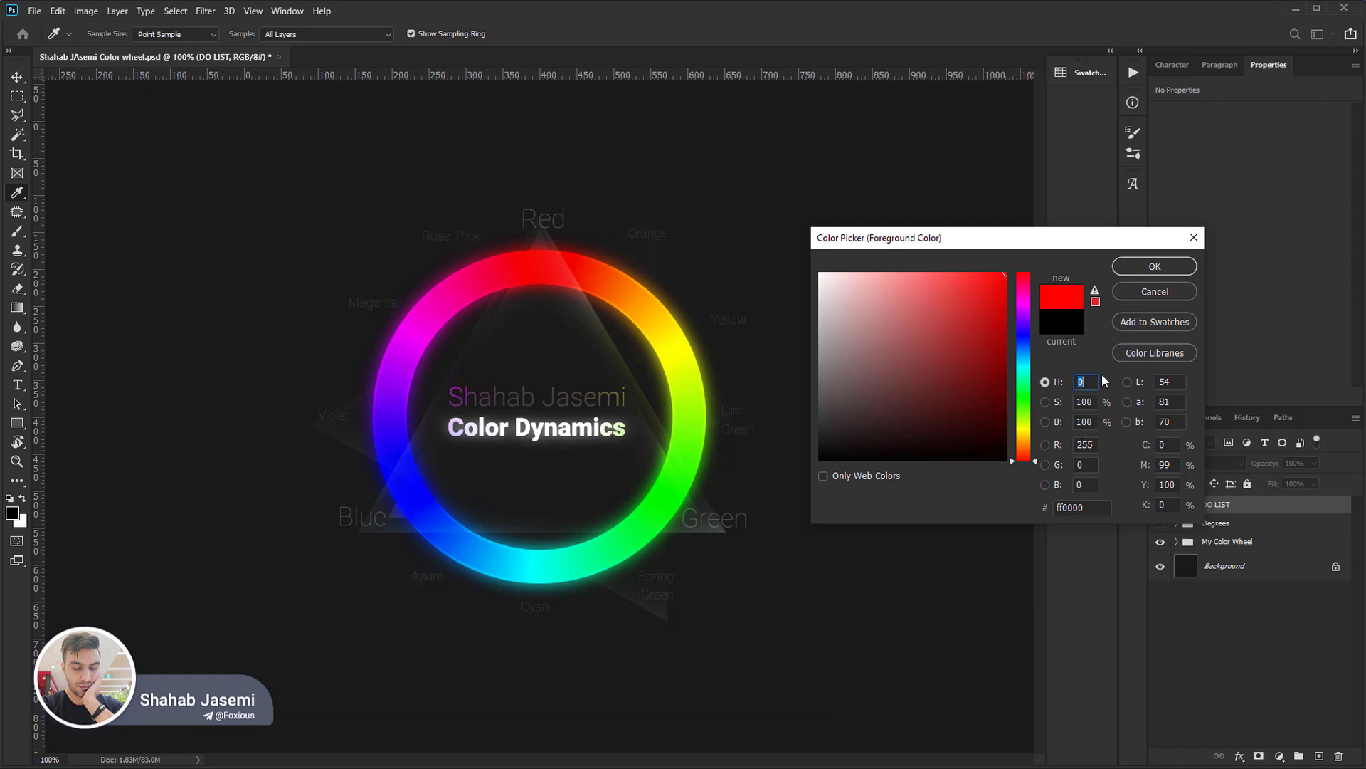
pyautogui.click(1088, 447)
pyautogui.click(1154, 292)
# Activate the Brush tool and show the Degrees group around the colour wheel.
pyautogui.press('b')
pyautogui.click(1160, 523)
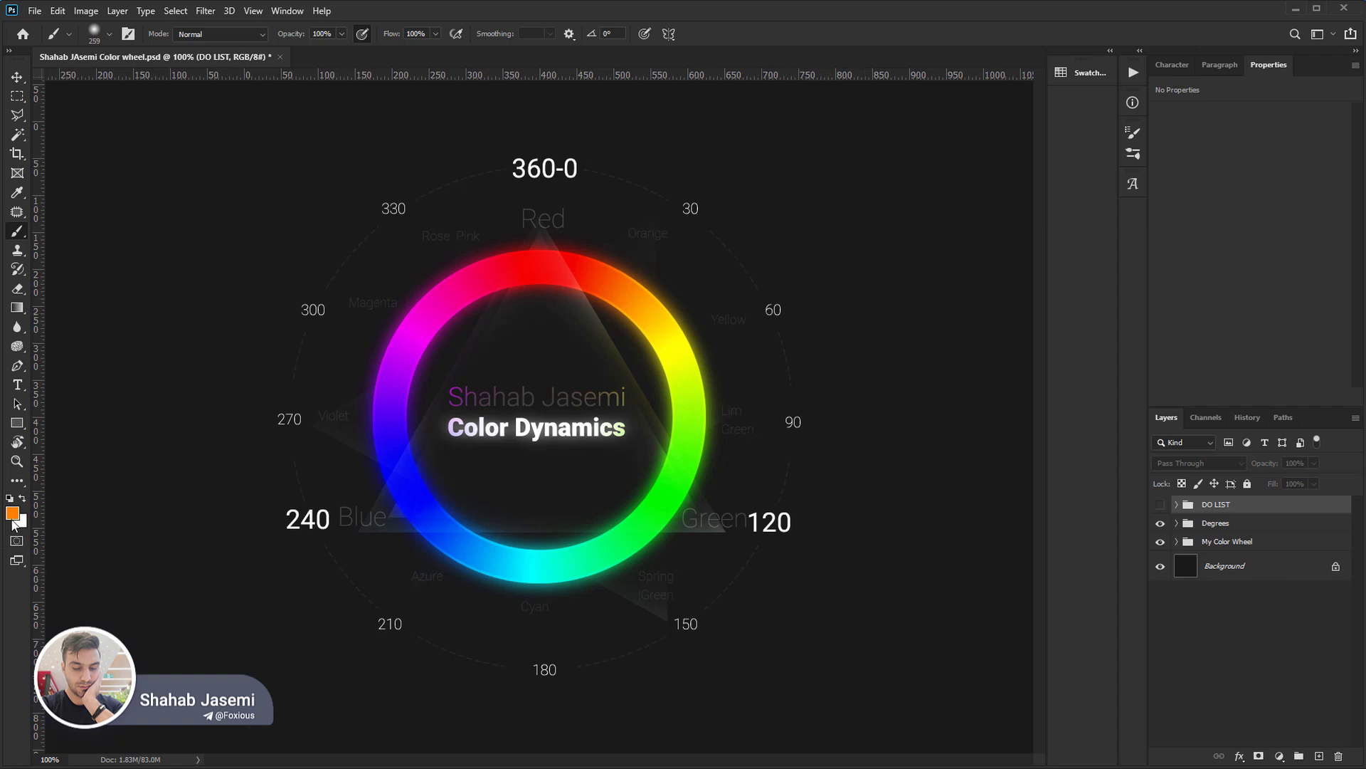
# Open the orange foreground colour for editing with the Eyedropper active and set its hue to 0°.
pyautogui.press('i')
pyautogui.click(12, 512)
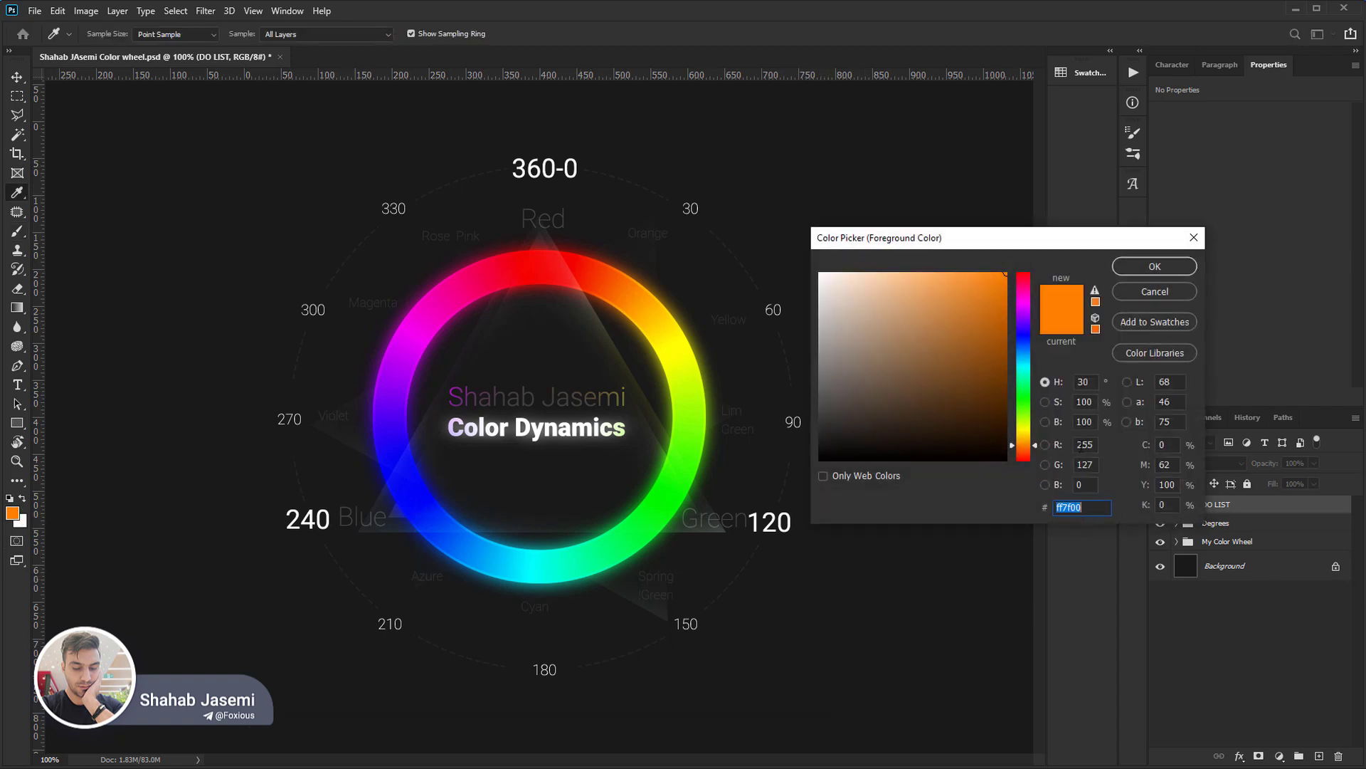
pyautogui.click(1022, 460)
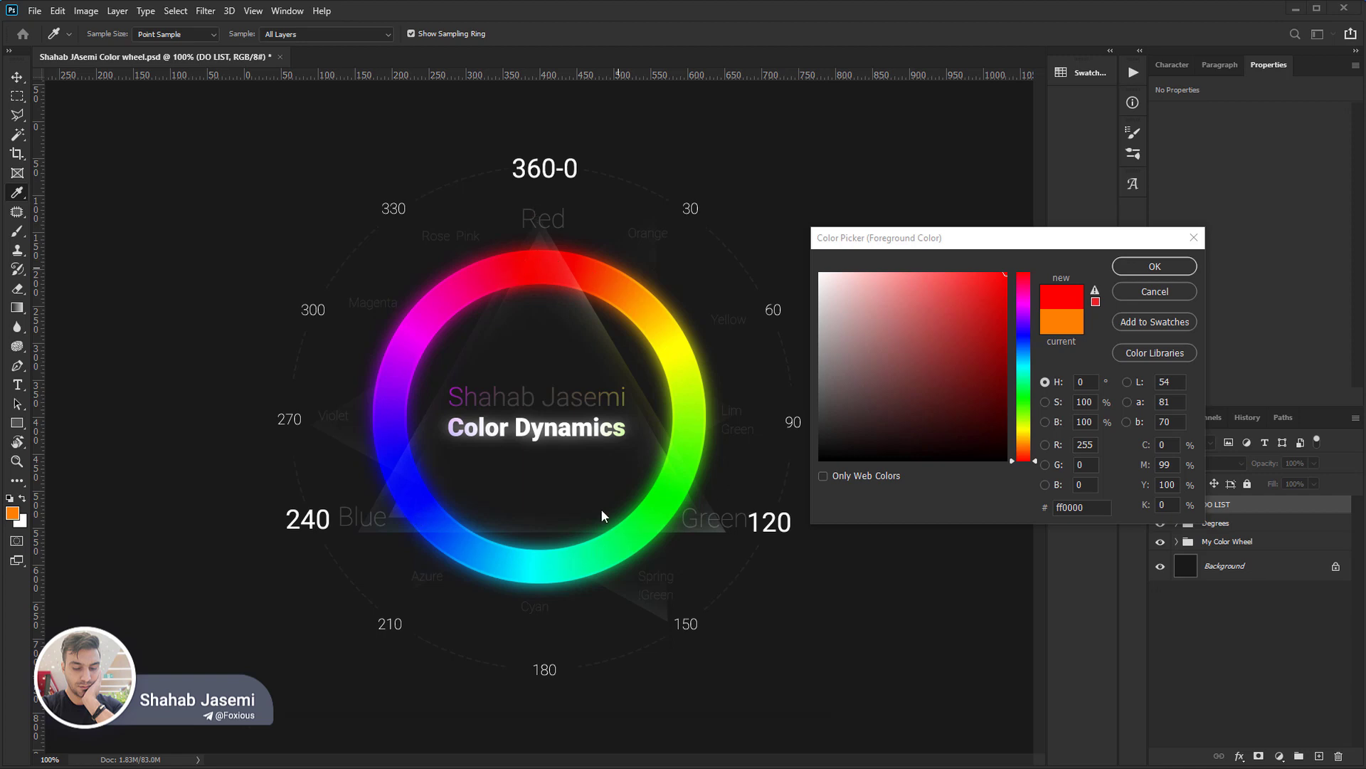
# Set the foreground colour's hue to 120° for green and then to 240° for blue.
pyautogui.click(1093, 380)
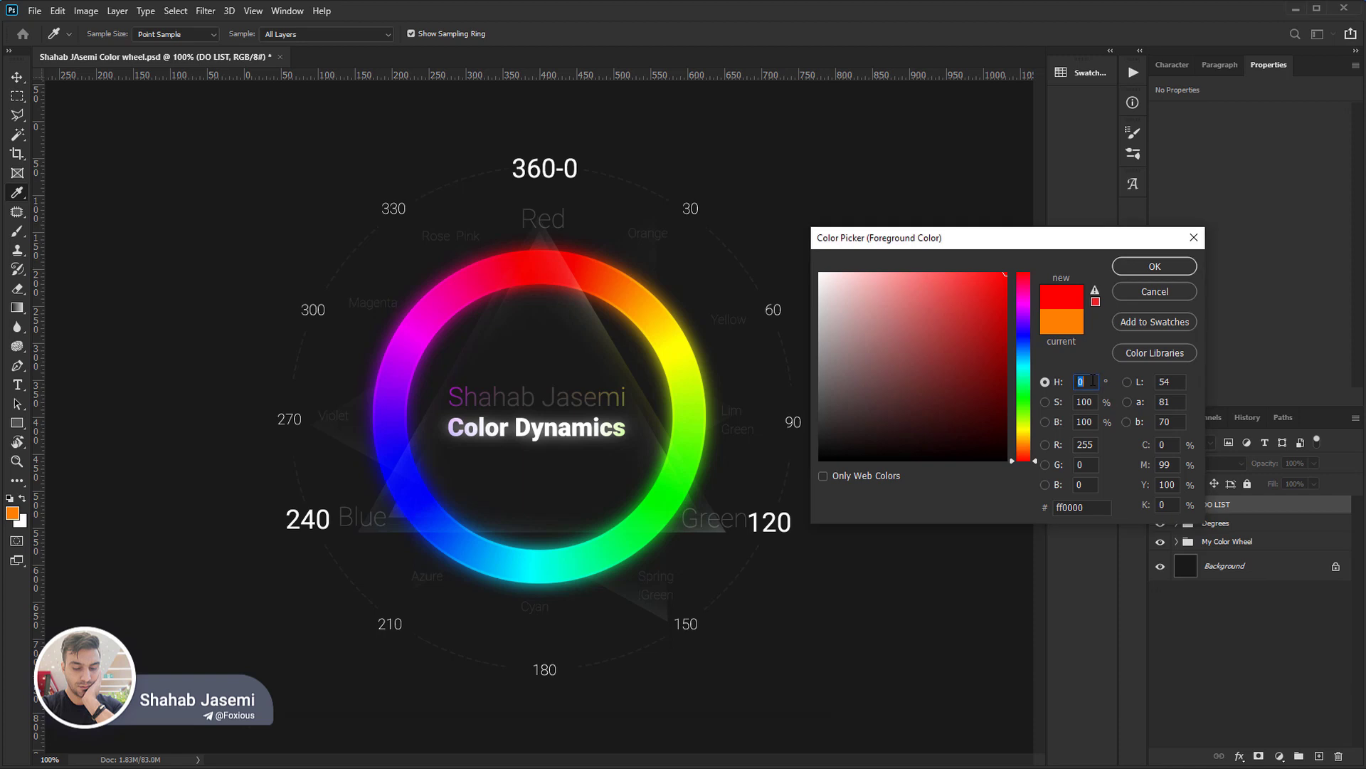
pyautogui.write('120')
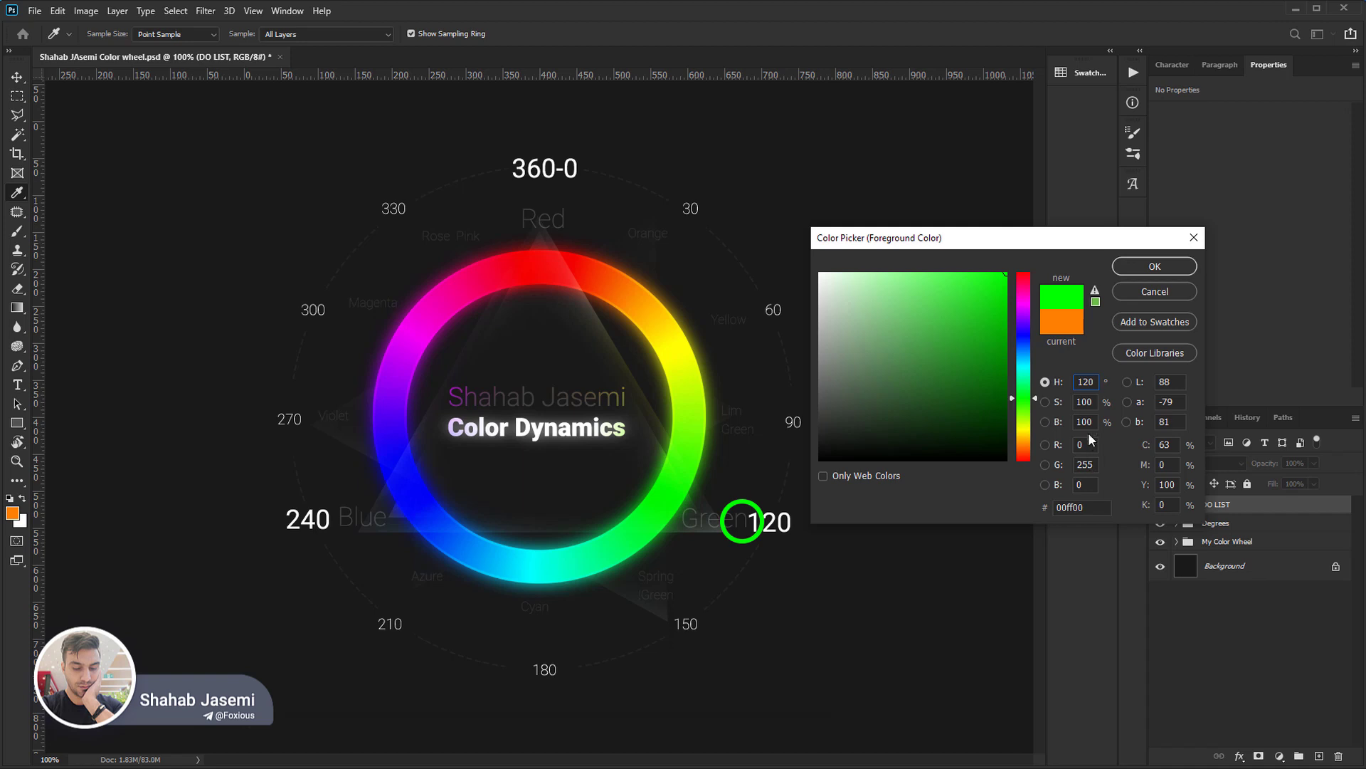
pyautogui.doubleClick(1086, 382)
pyautogui.write('240')
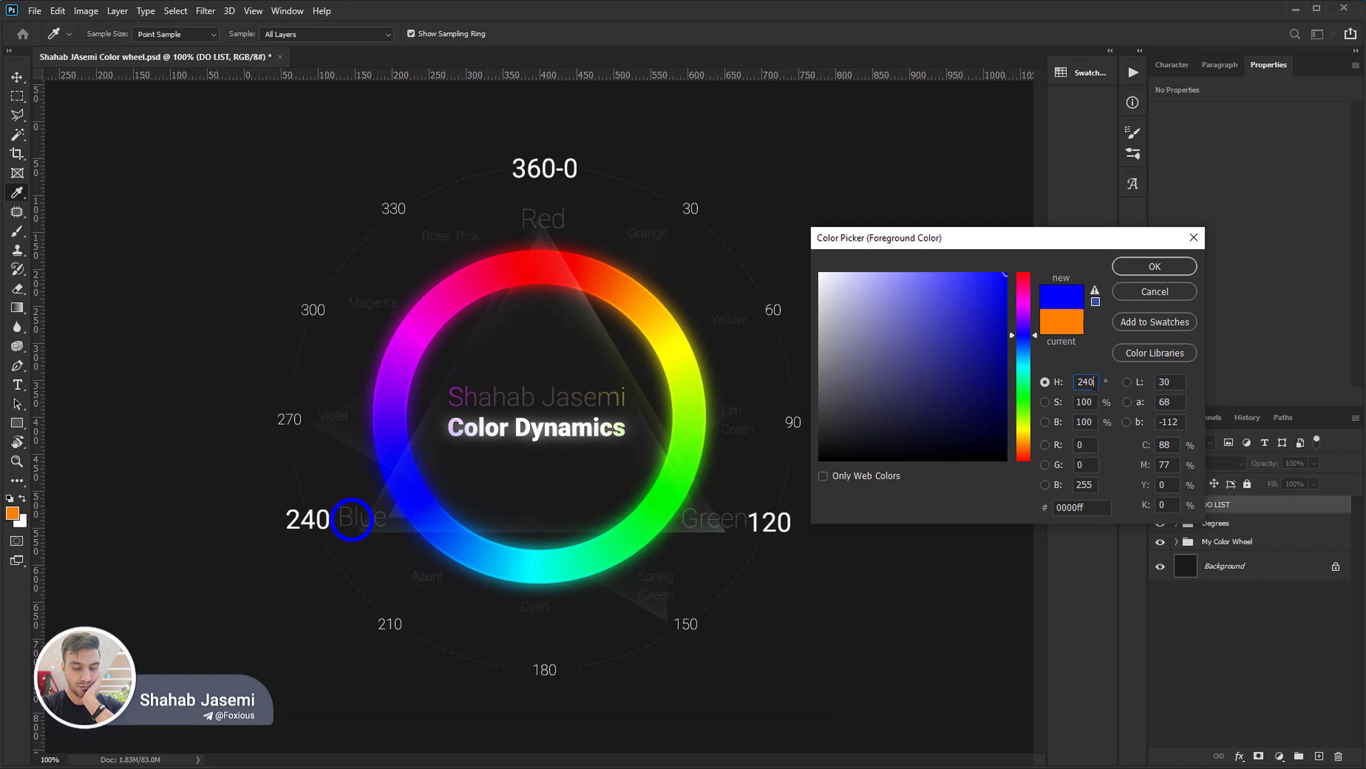
# Set the hue to 60° for yellow and then to 180° for cyan.
pyautogui.doubleClick(1093, 383)
pyautogui.write('60')
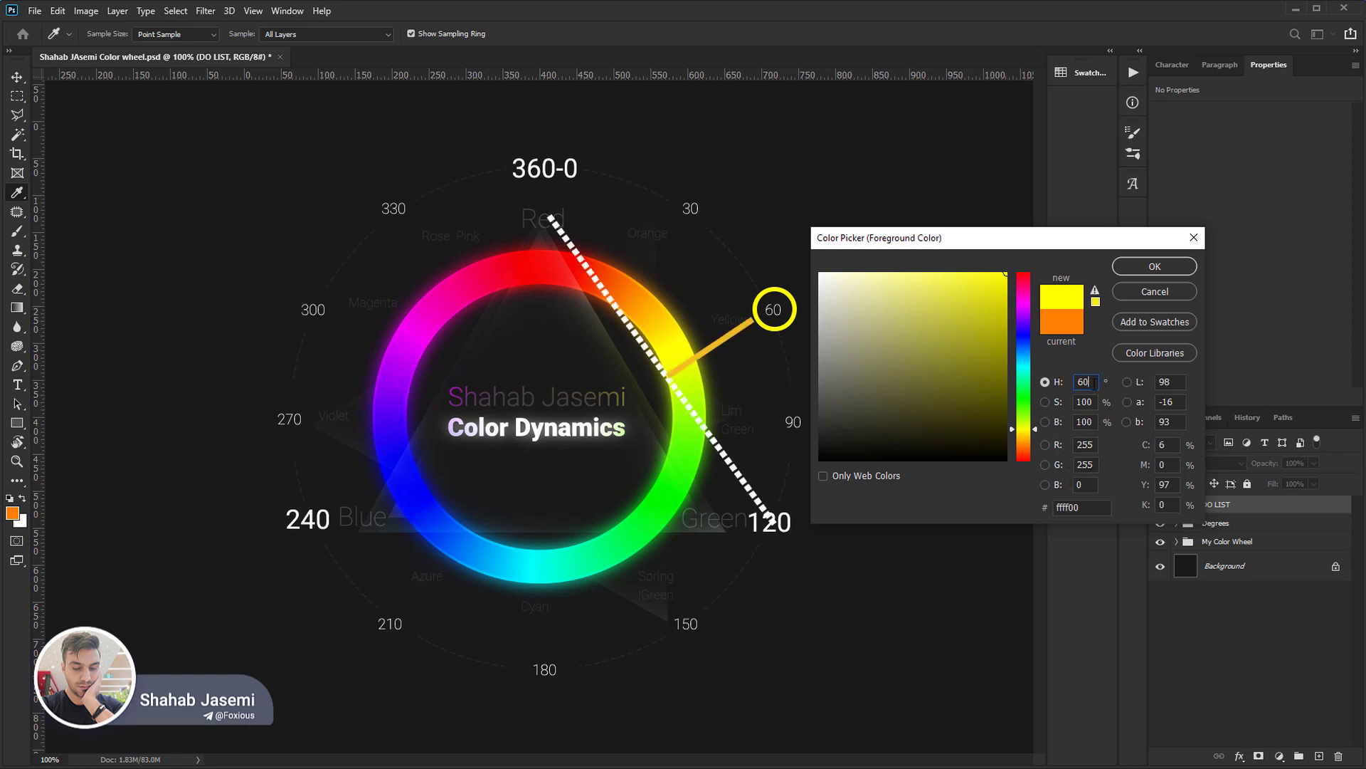
pyautogui.doubleClick(1094, 382)
pyautogui.write('180')
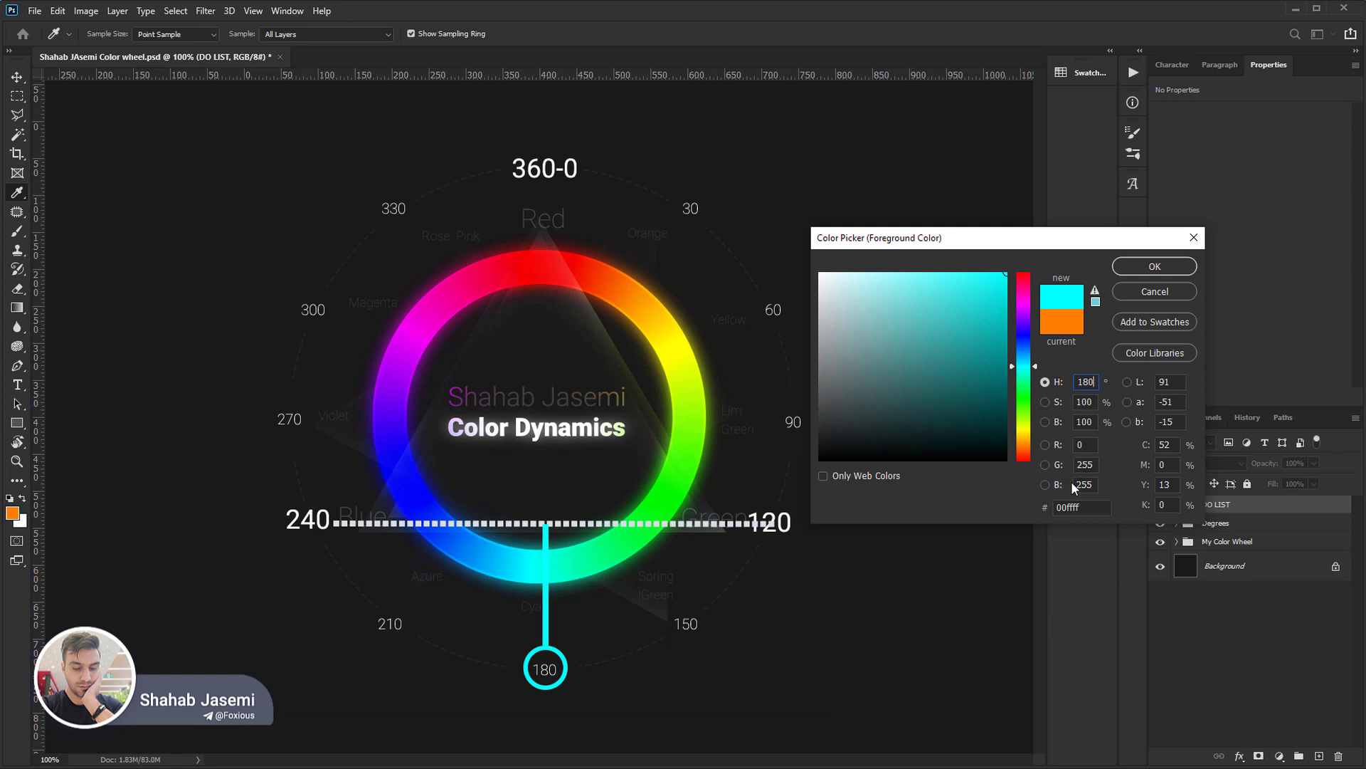
# Set the hue to 300° for magenta, then reduce the blue value to 127 for rose pink at 330°.
pyautogui.doubleClick(1087, 382)
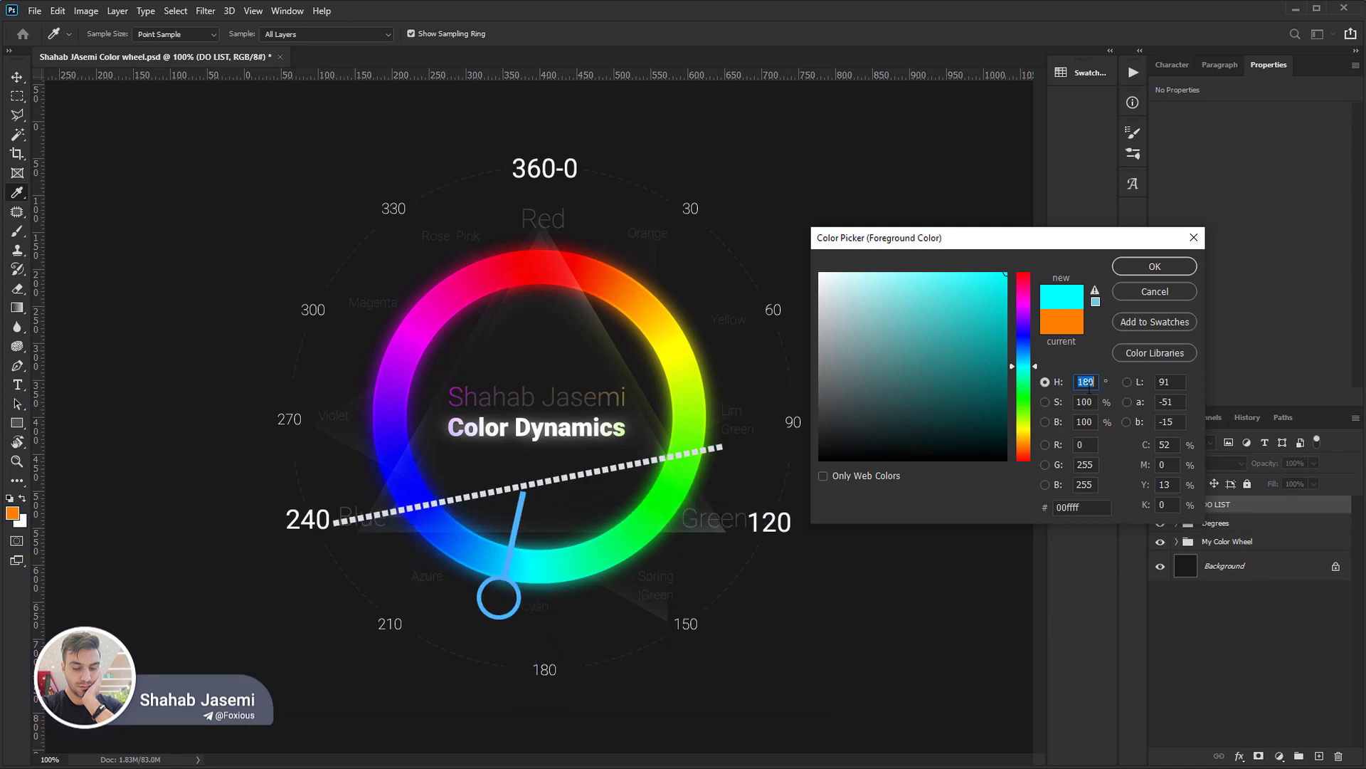
pyautogui.write('300')
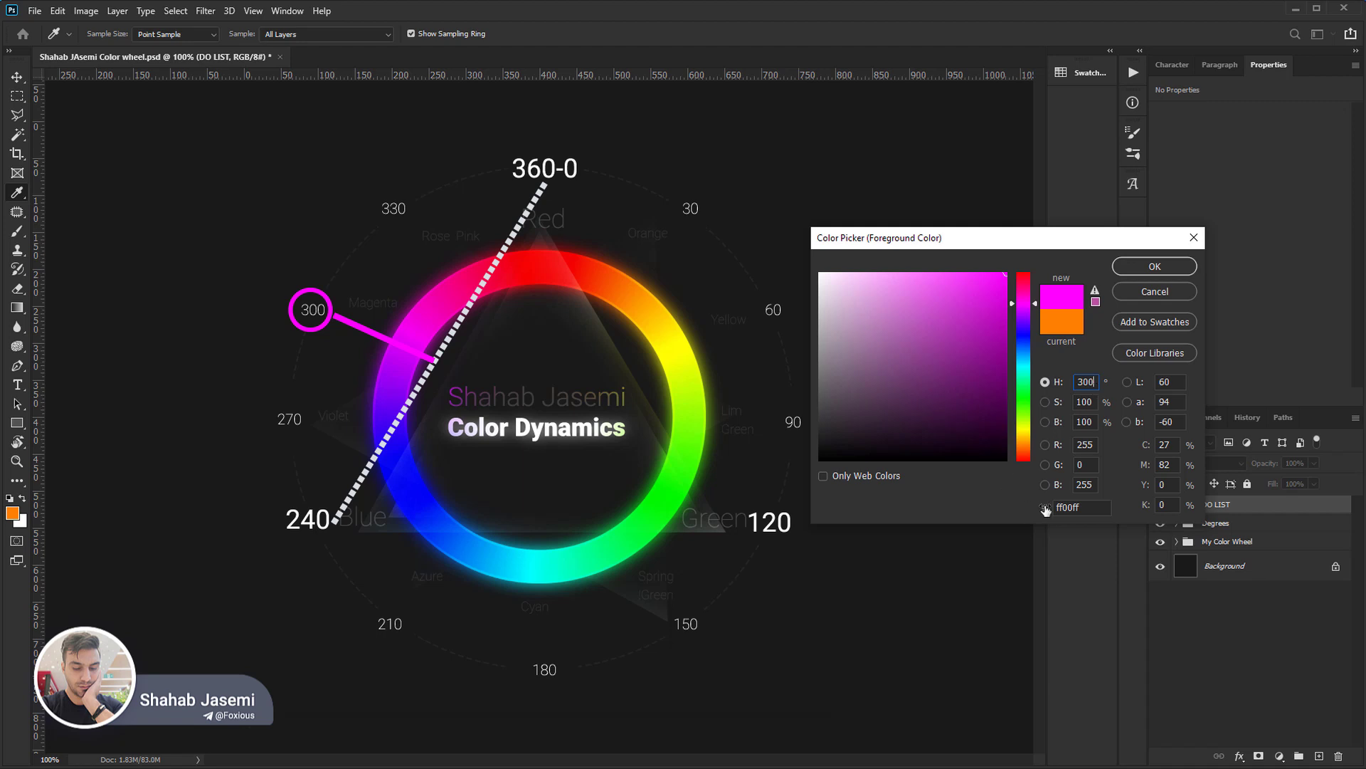
pyautogui.doubleClick(1095, 484)
pyautogui.write('127')
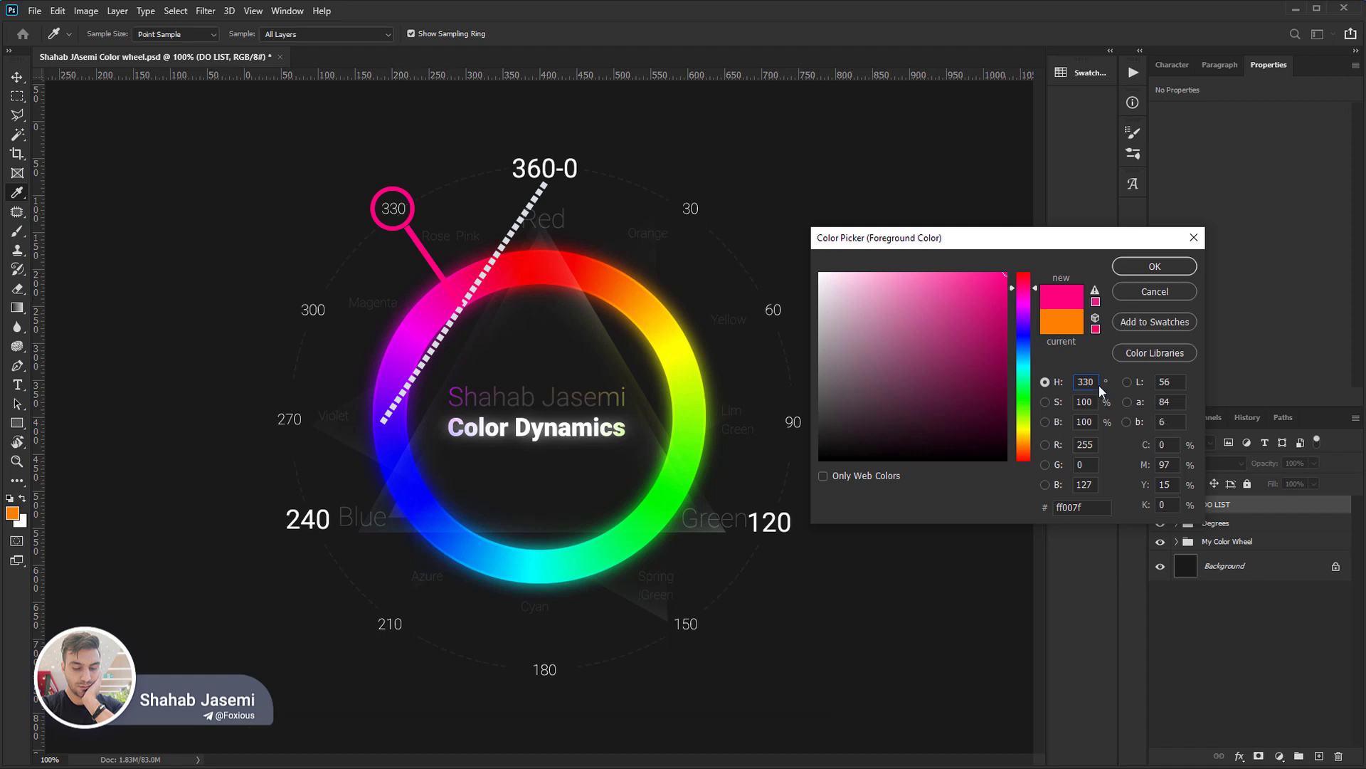
# Reset the hue to 0° and set it successively to 30°, 60°, 90° and 120°.
pyautogui.moveTo(1032, 353); pyautogui.dragTo(1023, 481)
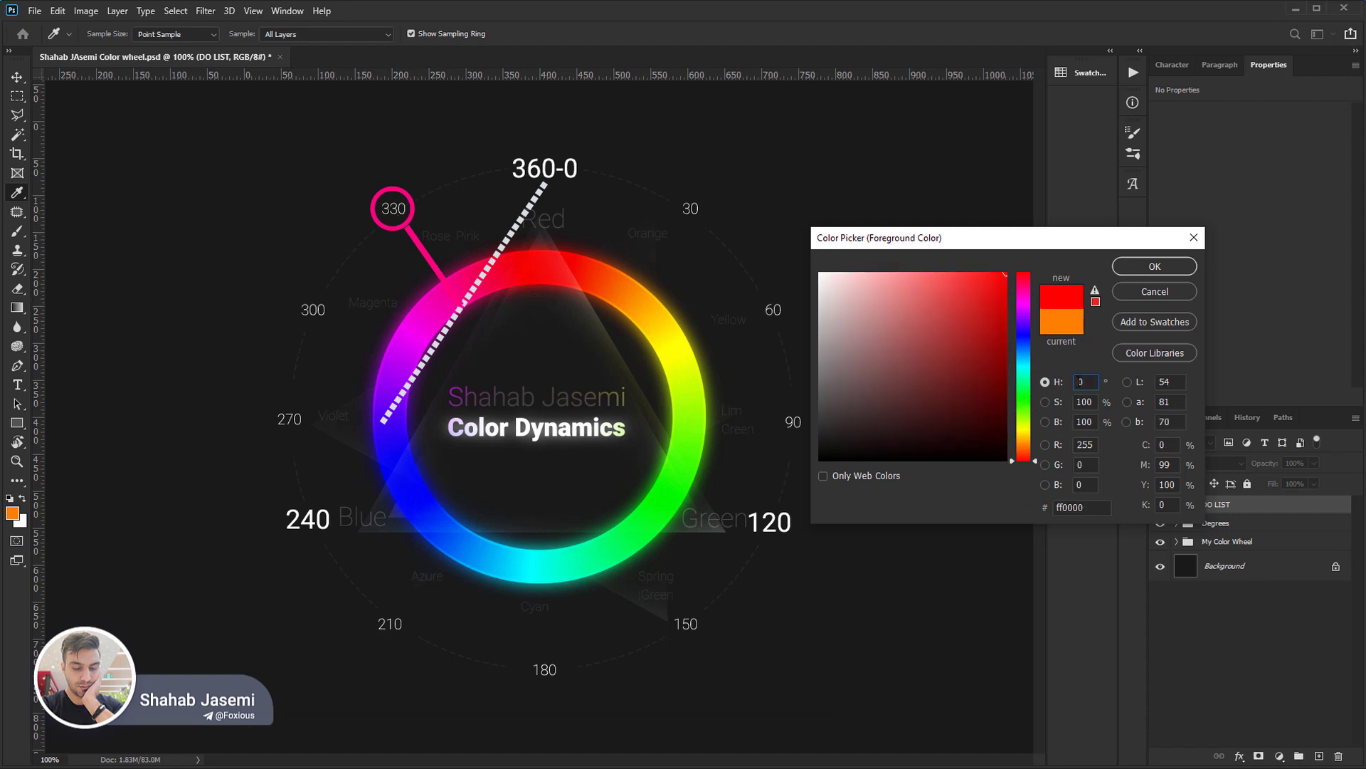
pyautogui.write('30')
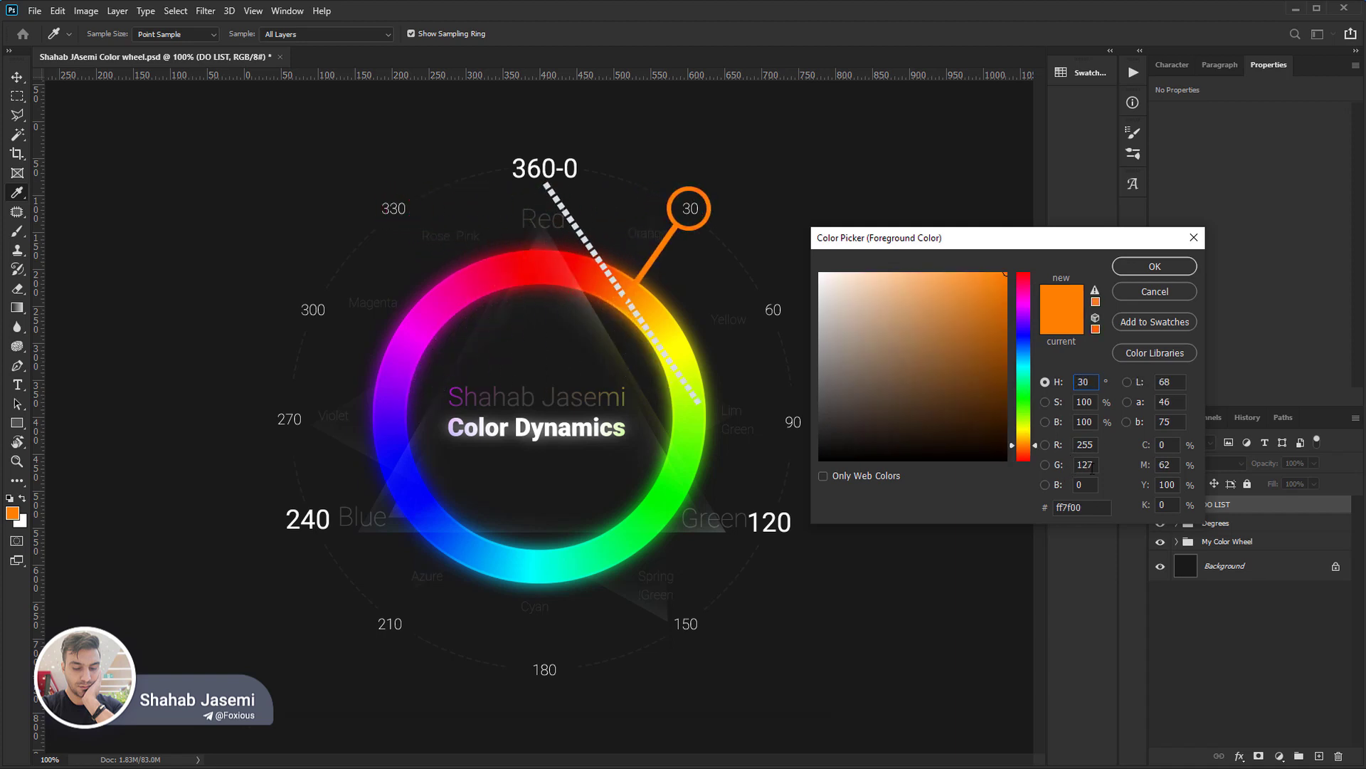
pyautogui.doubleClick(1084, 382)
pyautogui.write('60')
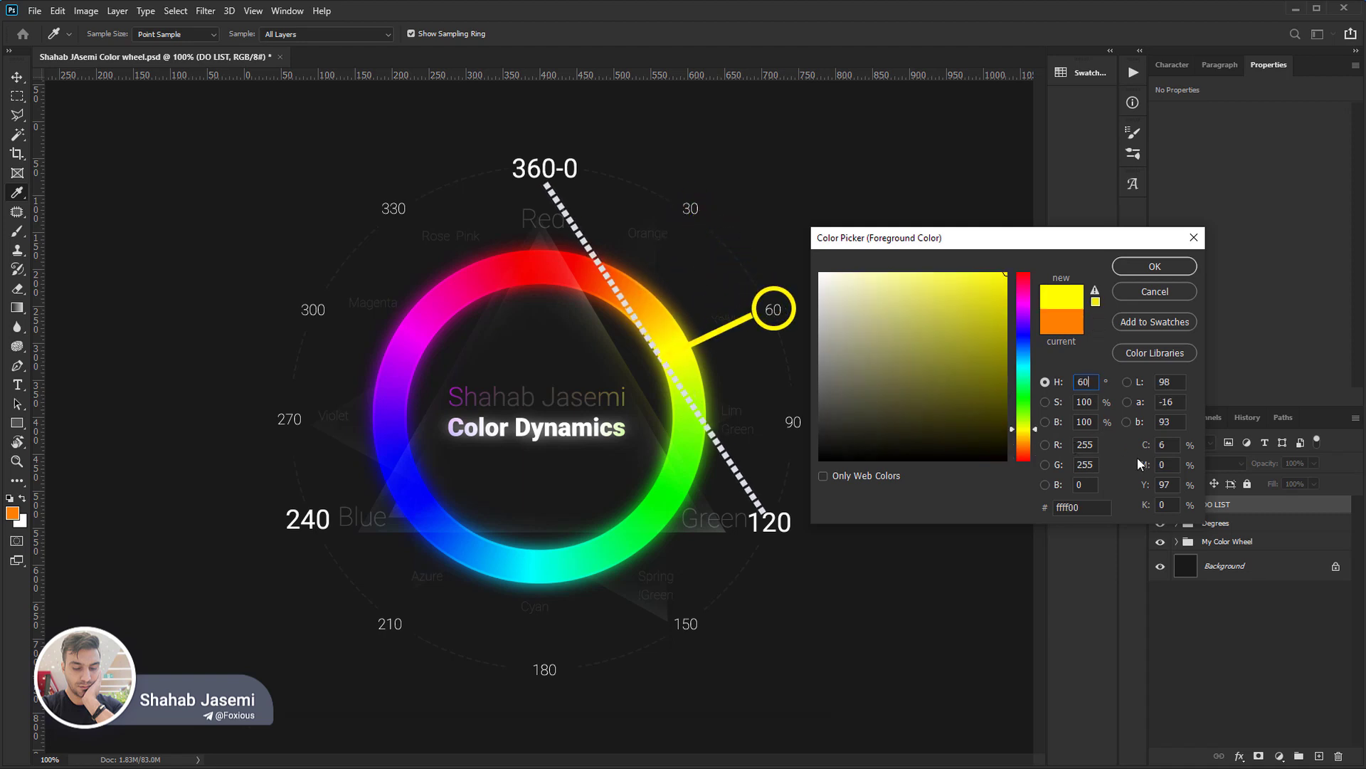
pyautogui.moveTo(1094, 382); pyautogui.dragTo(1027, 377)
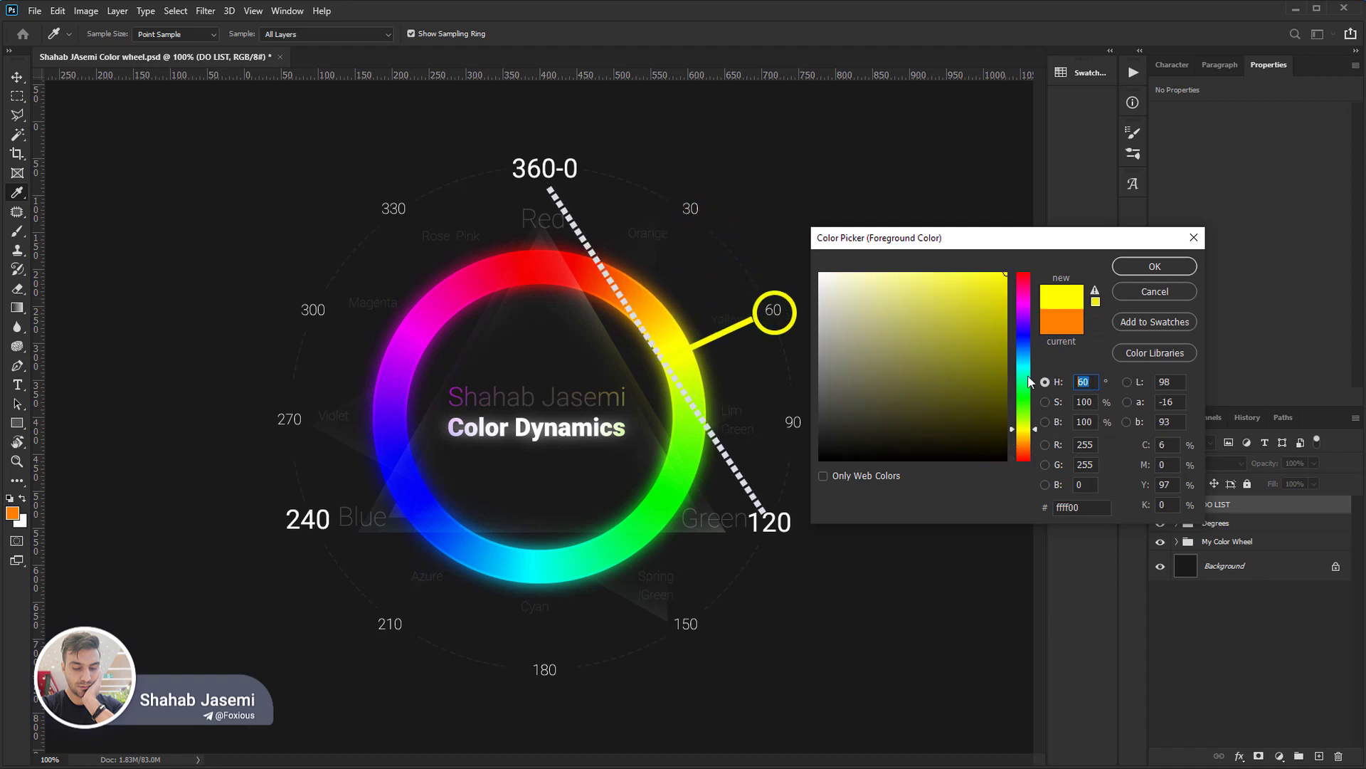
pyautogui.write('90')
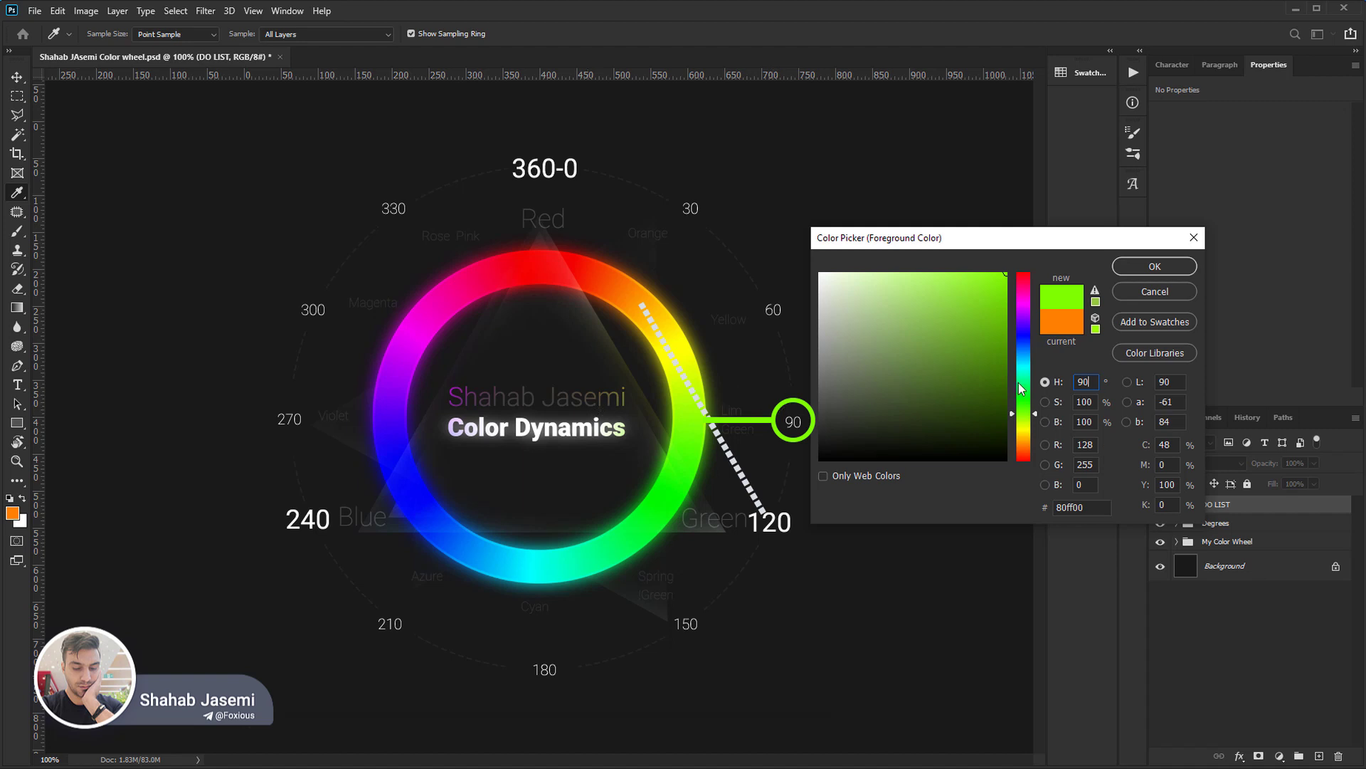
pyautogui.doubleClick(1084, 382)
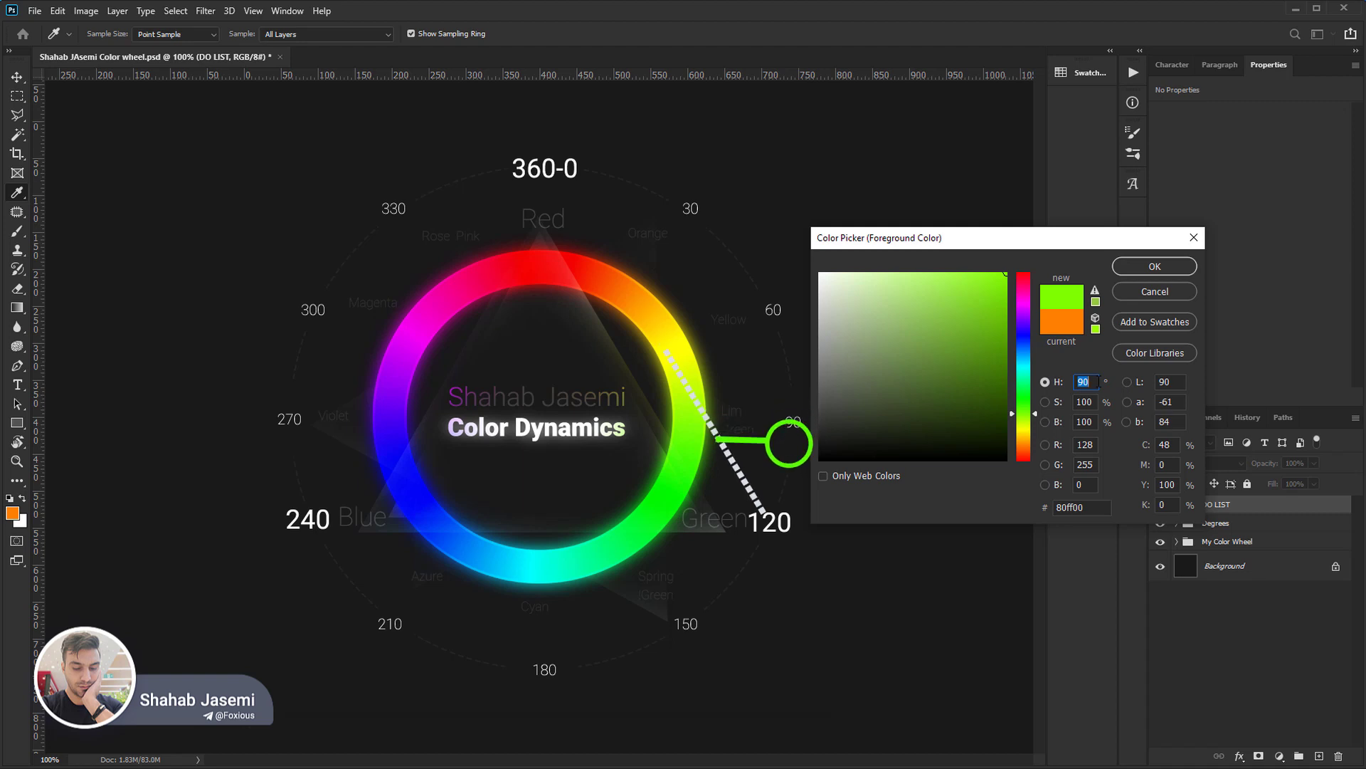
pyautogui.write('120')
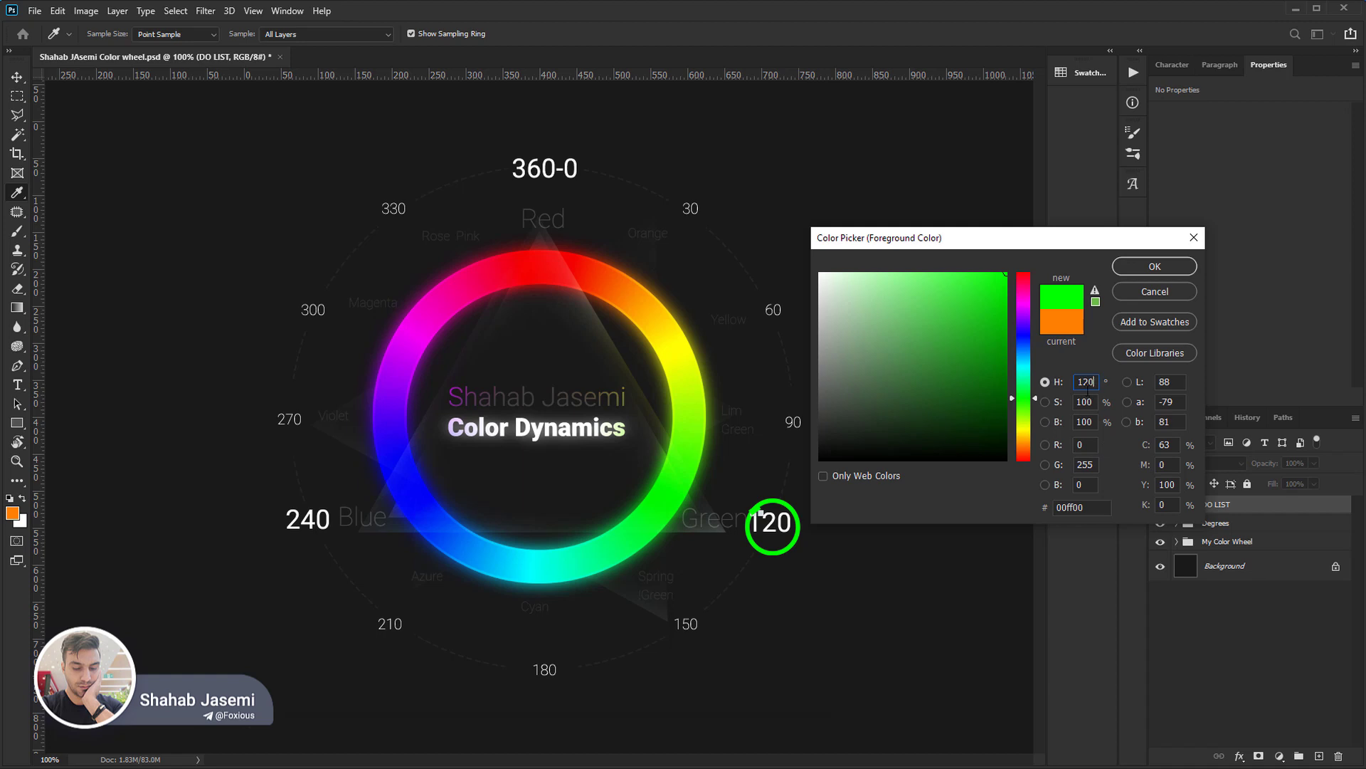
# Raise the hue in 10° increments up to 360°, pausing at every 30° mark from 150° onward.
pyautogui.hotkey('shift', 'Up')
pyautogui.hotkey('shift', 'Up')
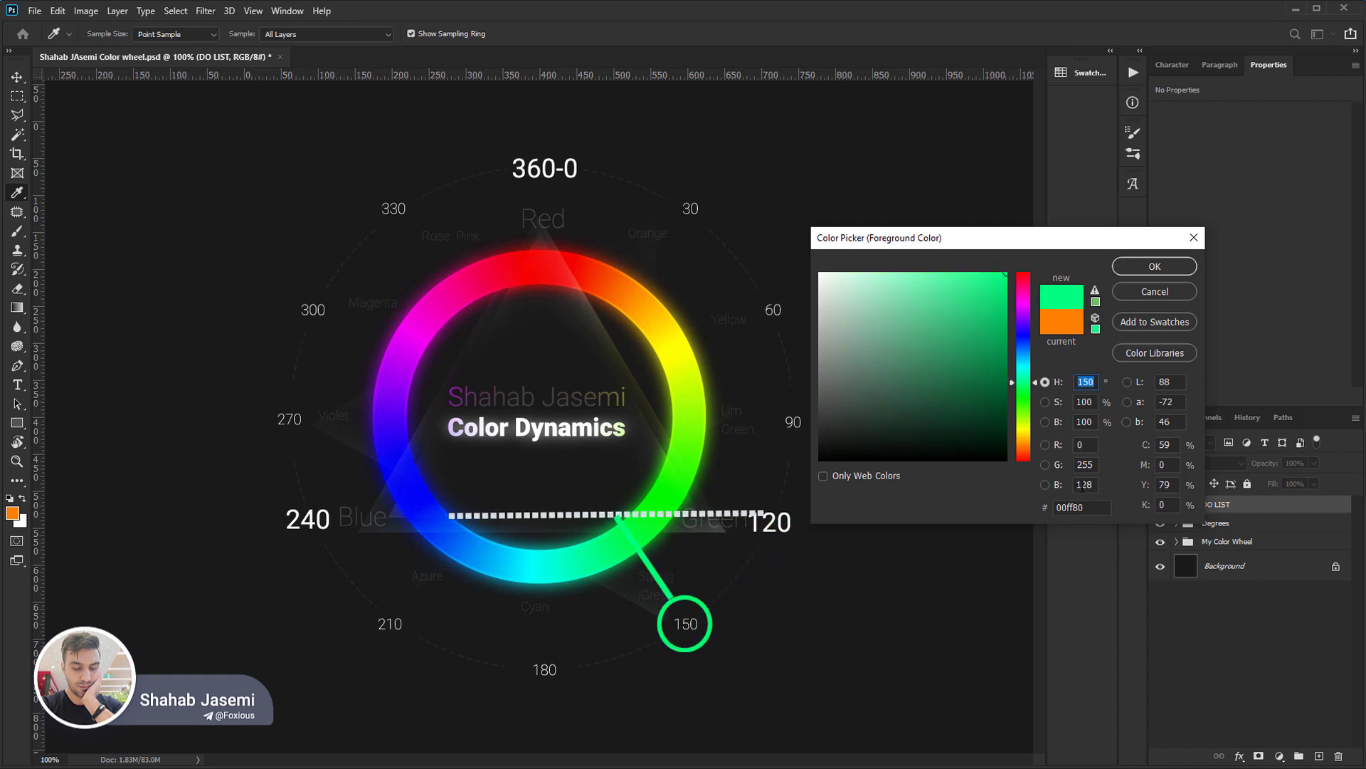
pyautogui.hotkey('shift', 'Up')
pyautogui.hotkey('shift', 'Up')
pyautogui.hotkey('shift', 'Up')
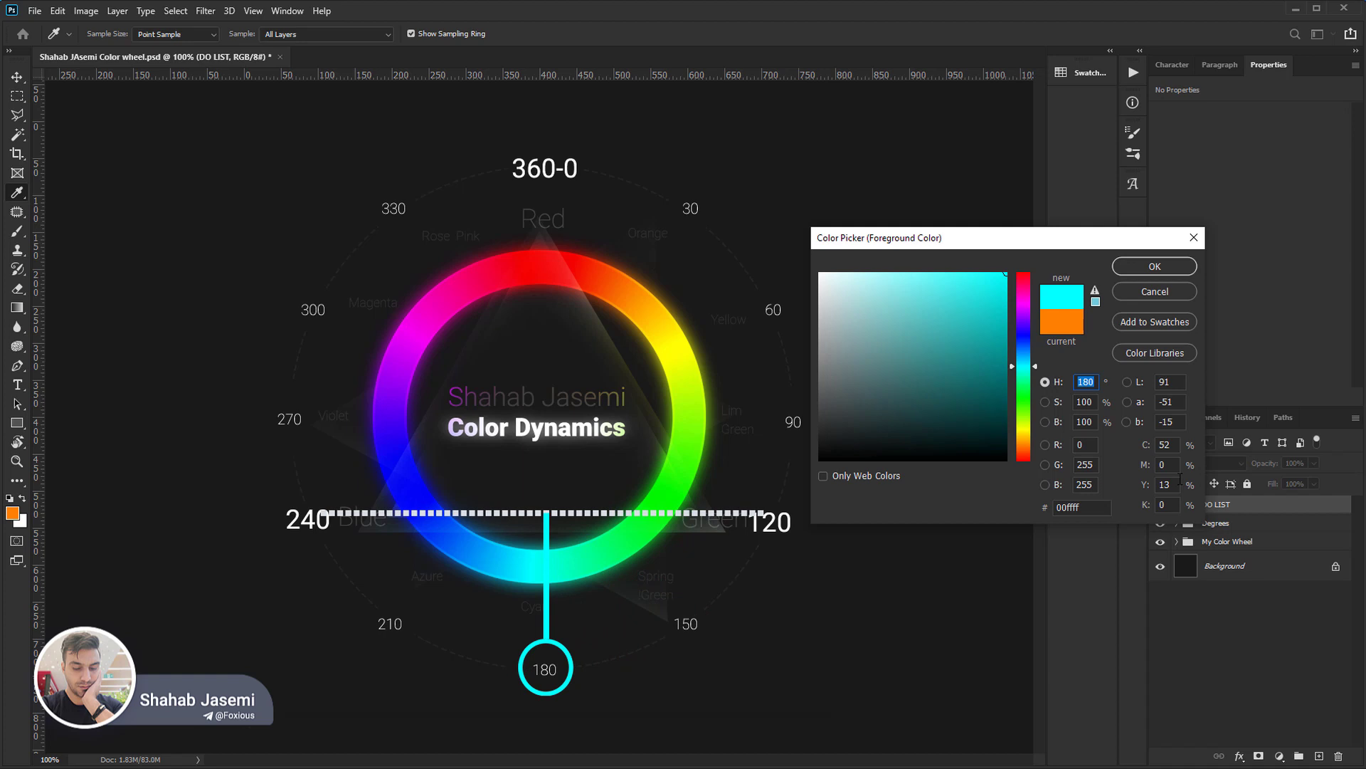
pyautogui.hotkey('shift', 'Up')
pyautogui.hotkey('shift', 'Up')
pyautogui.hotkey('shift', 'Up')
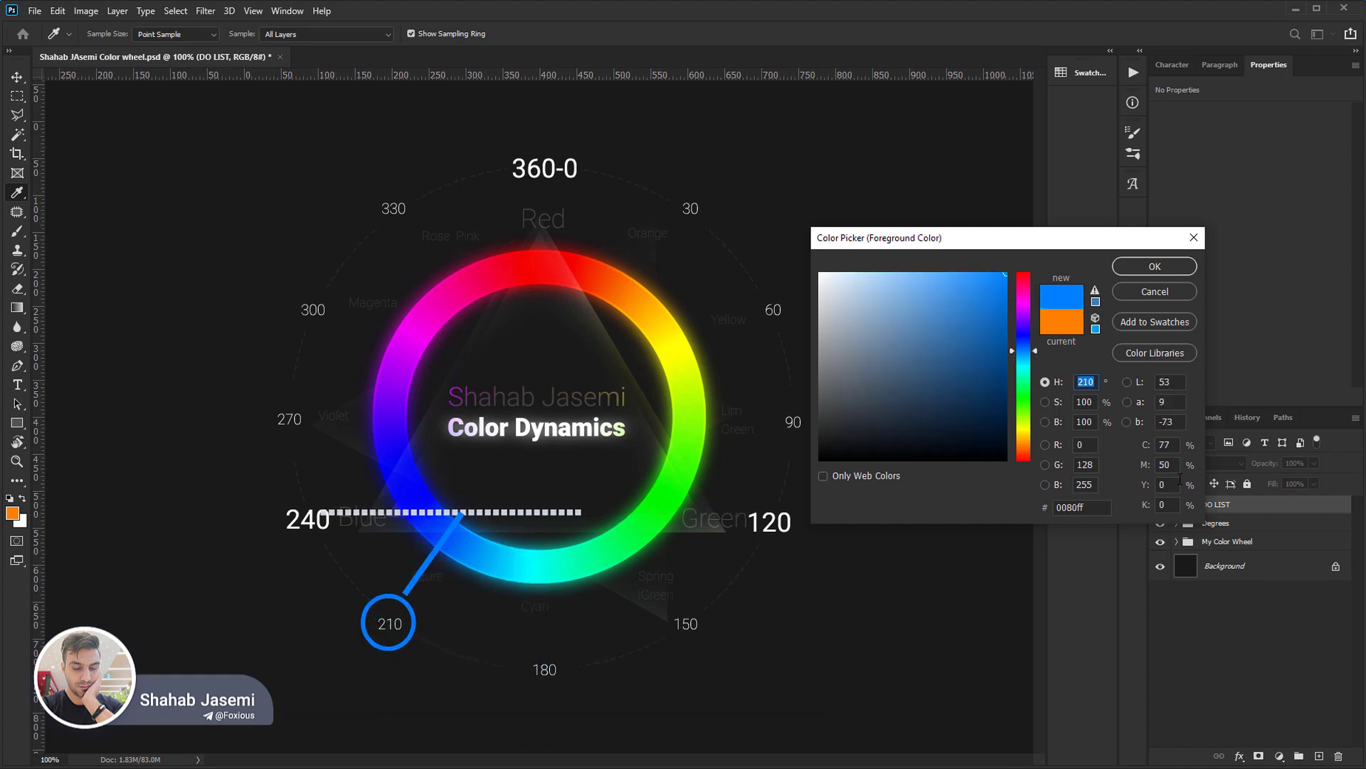
pyautogui.hotkey('shift', 'Up')
pyautogui.hotkey('shift', 'Up')
pyautogui.hotkey('shift', 'Up')
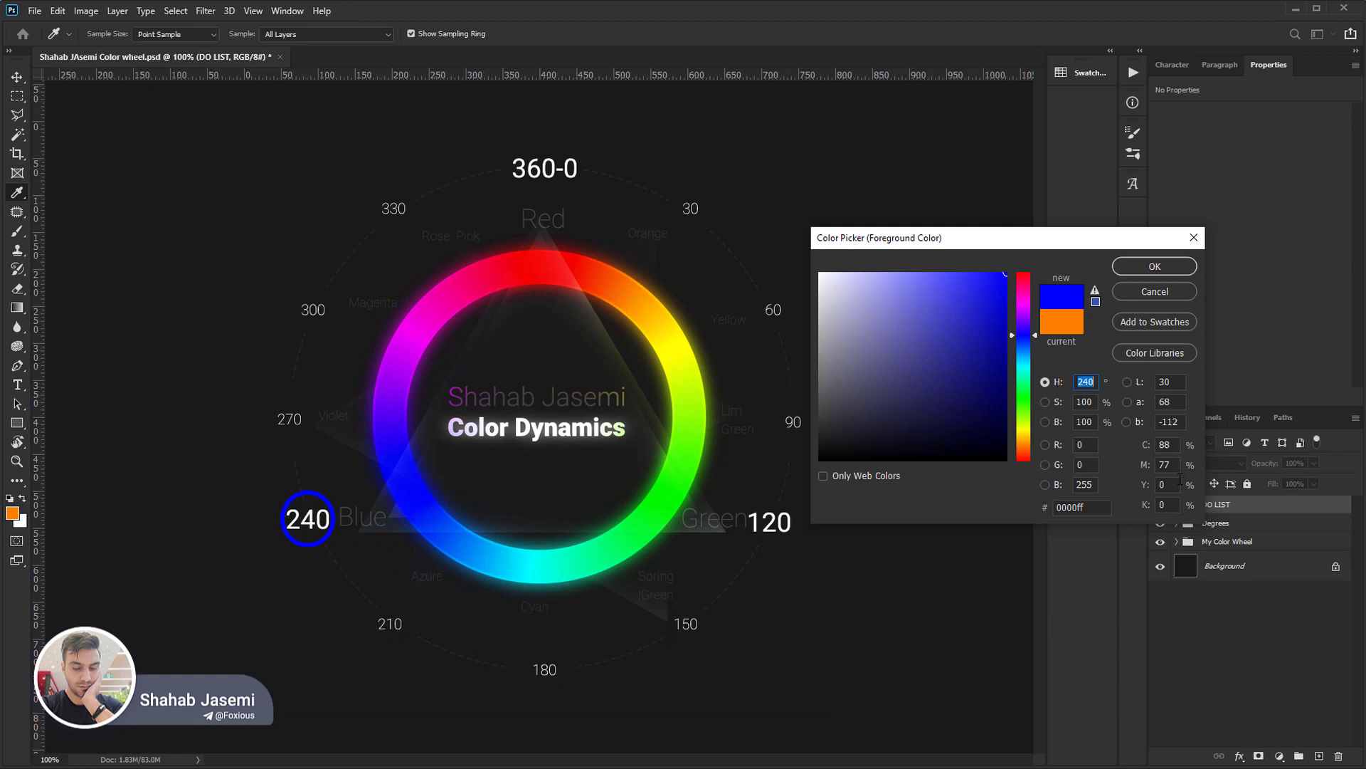
pyautogui.hotkey('shift', 'Up')
pyautogui.hotkey('shift', 'Up')
pyautogui.hotkey('shift', 'Up')
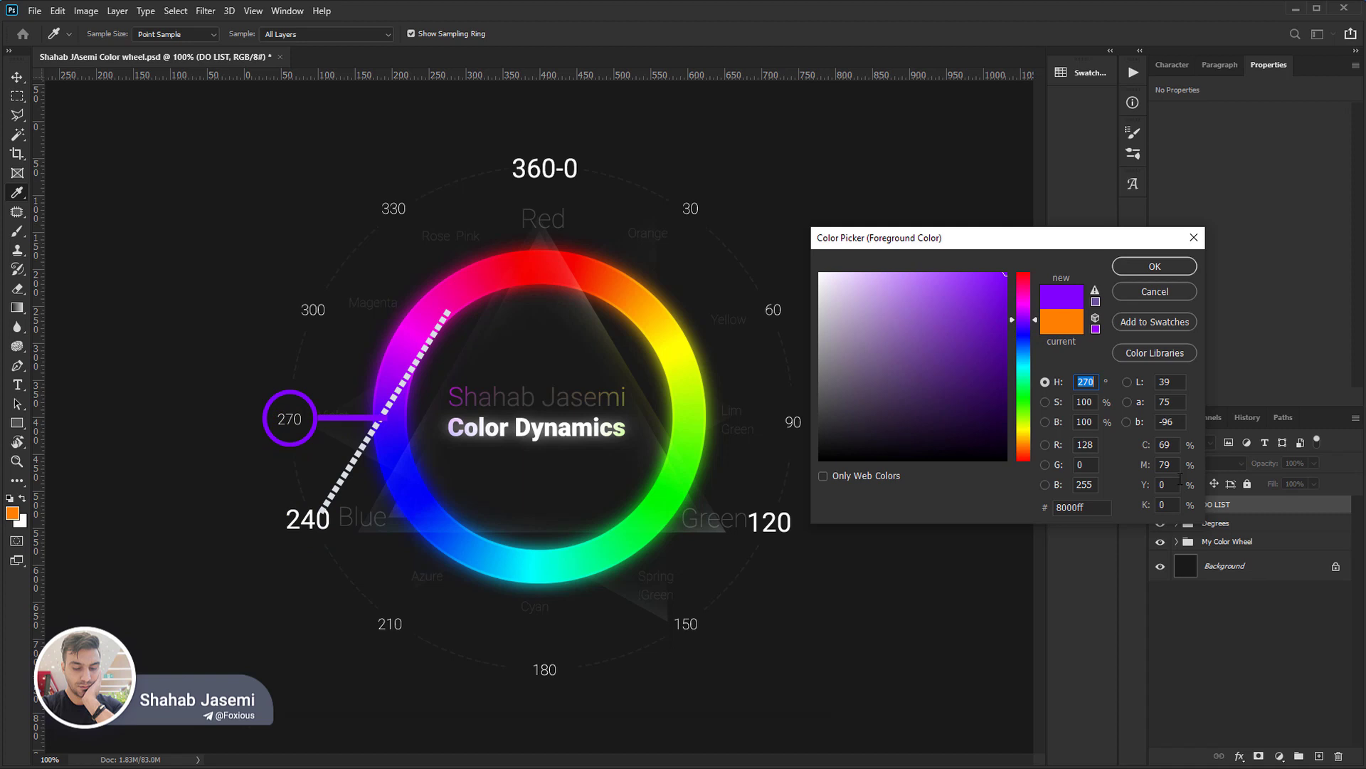
pyautogui.hotkey('shift', 'Up')
pyautogui.hotkey('shift', 'Up')
pyautogui.hotkey('shift', 'Up')
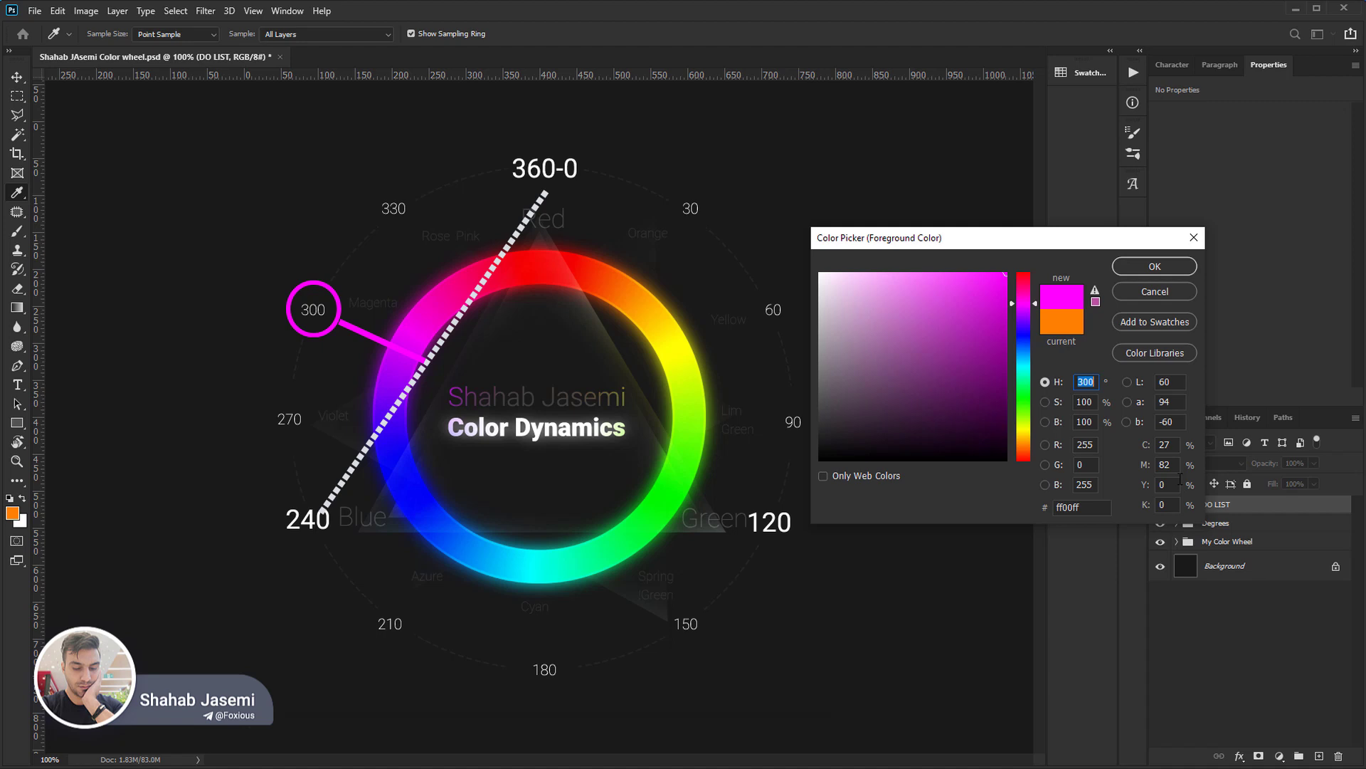
pyautogui.hotkey('shift', 'Up')
pyautogui.hotkey('shift', 'Up')
pyautogui.hotkey('shift', 'Up')
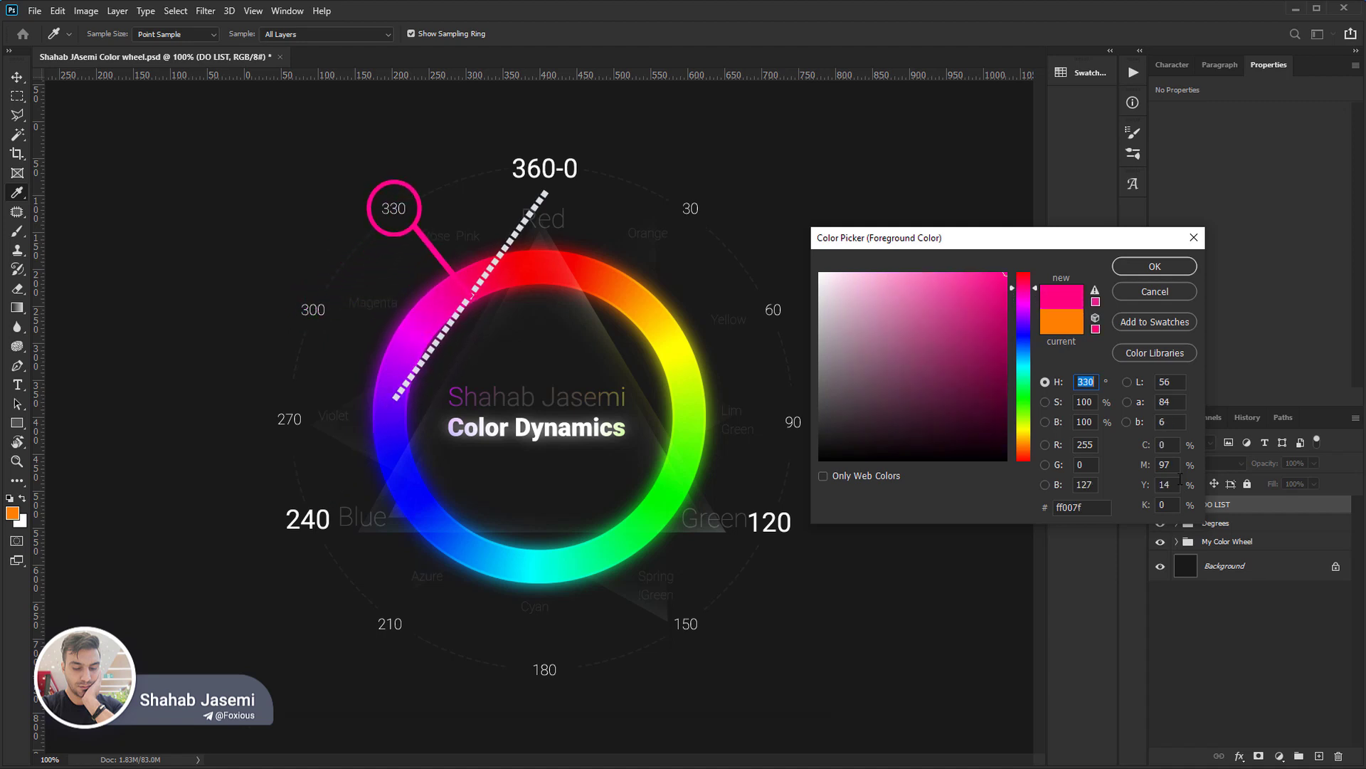
pyautogui.hotkey('shift', 'Up')
pyautogui.hotkey('shift', 'Up')
pyautogui.hotkey('shift', 'Up')
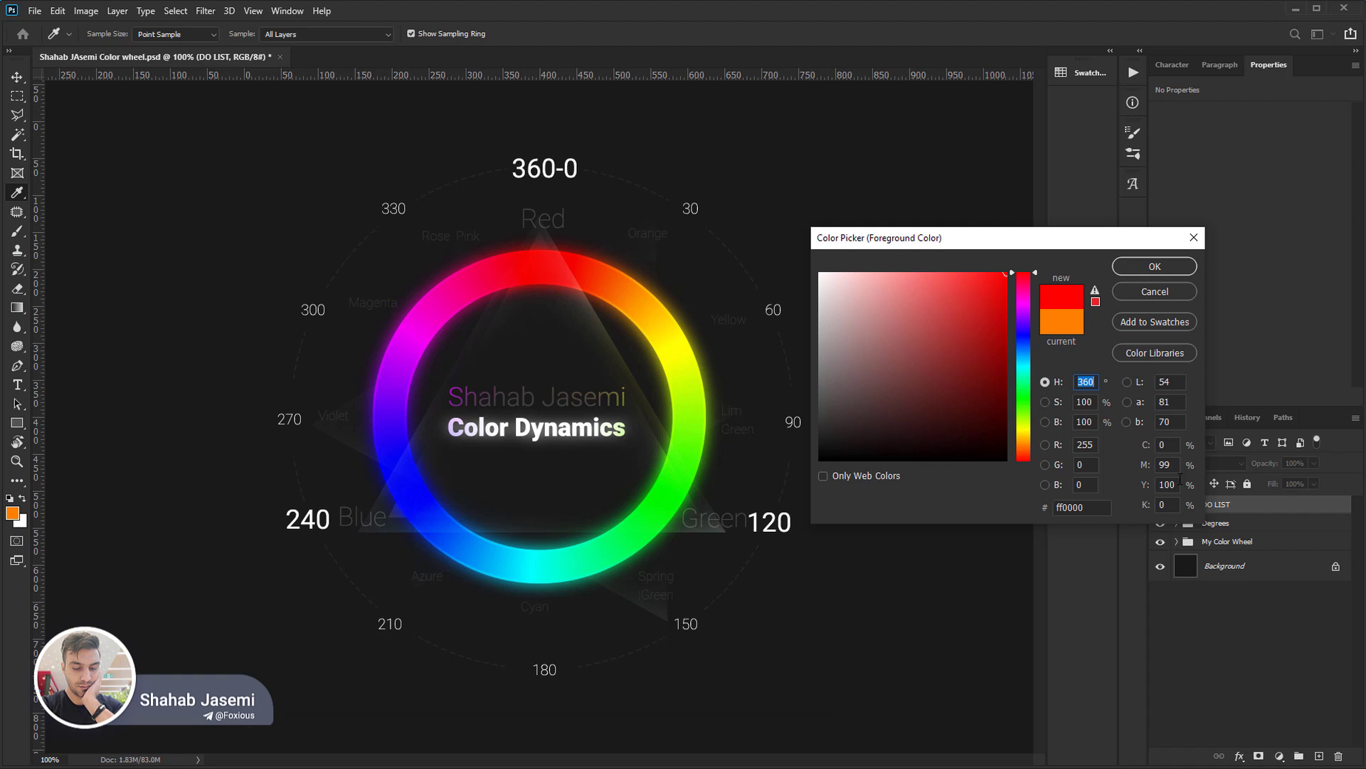
# Change the picker to its red-channel view and vary the red level to 187, 0 and back to 255.
pyautogui.click(1006, 342)
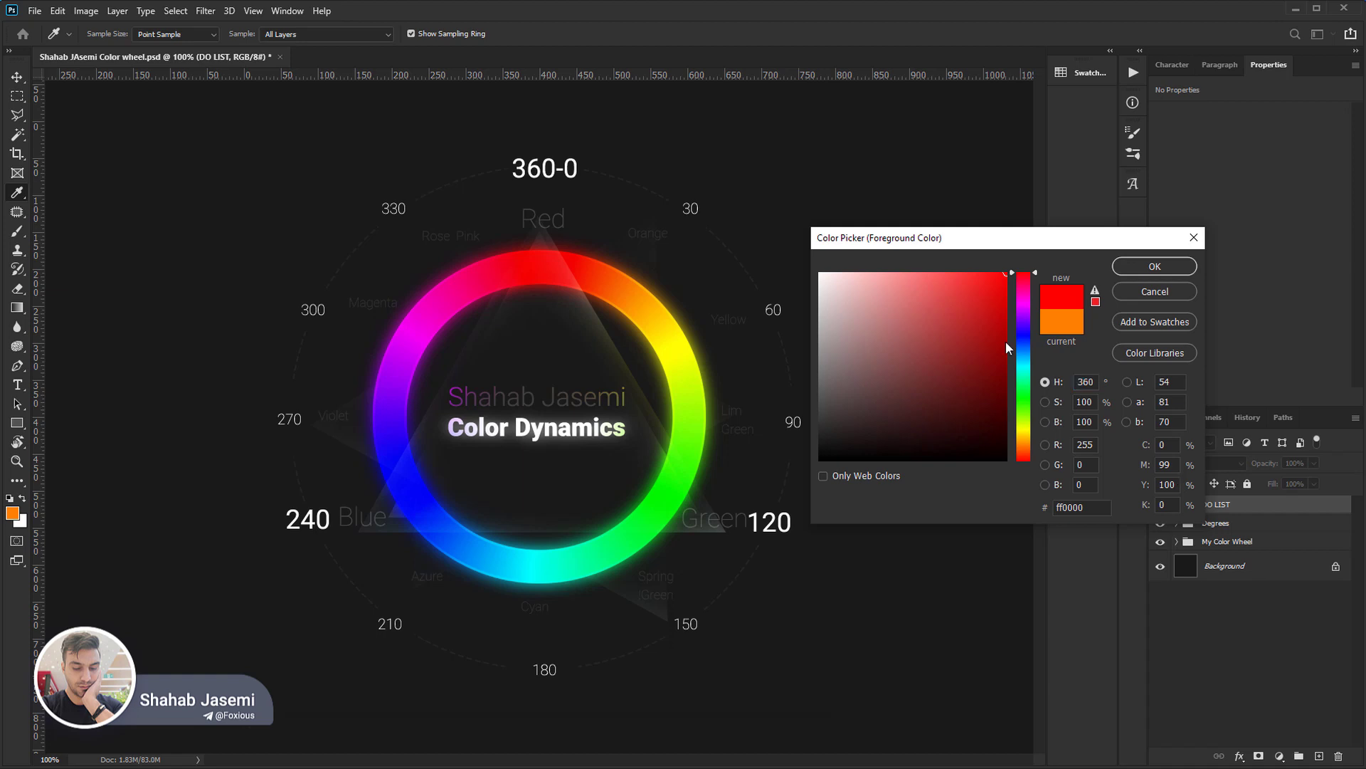
pyautogui.click(1046, 445)
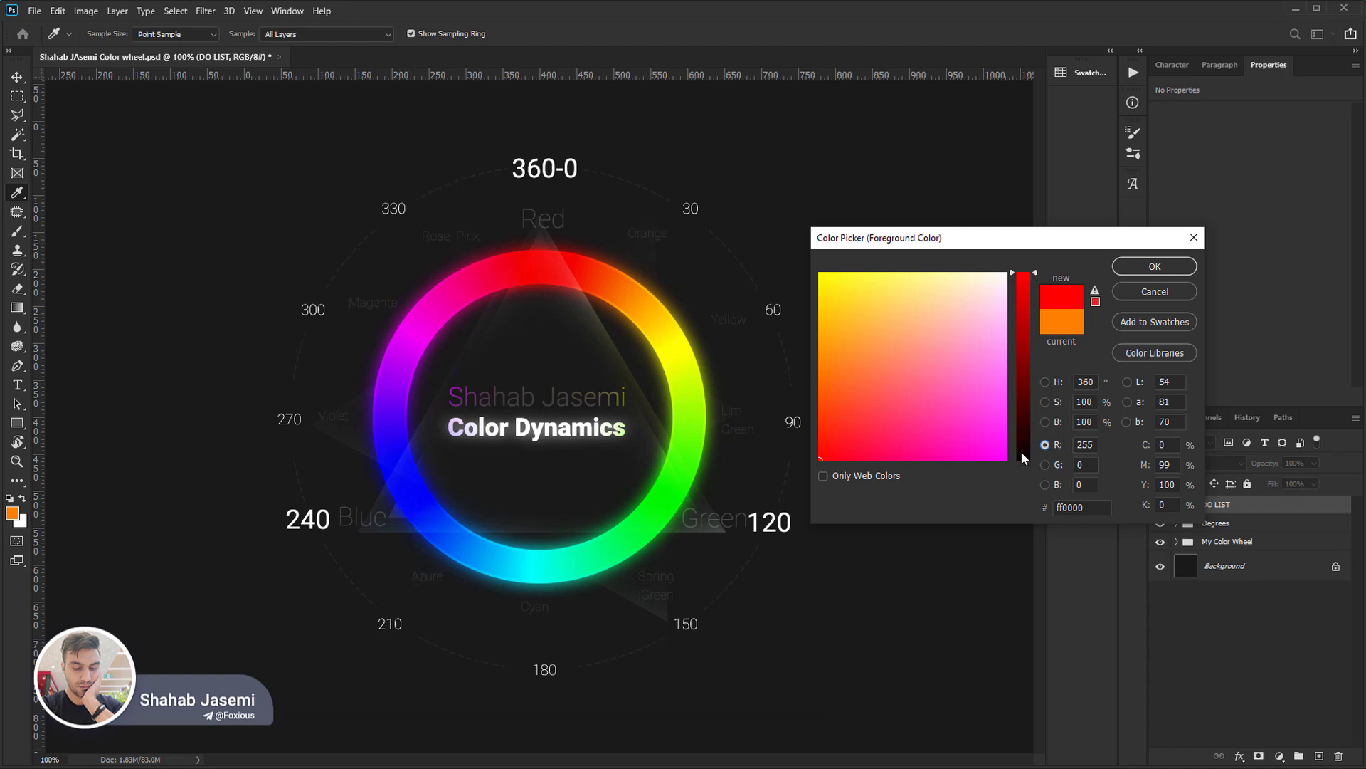
pyautogui.moveTo(1021, 451); pyautogui.dragTo(1014, 323)
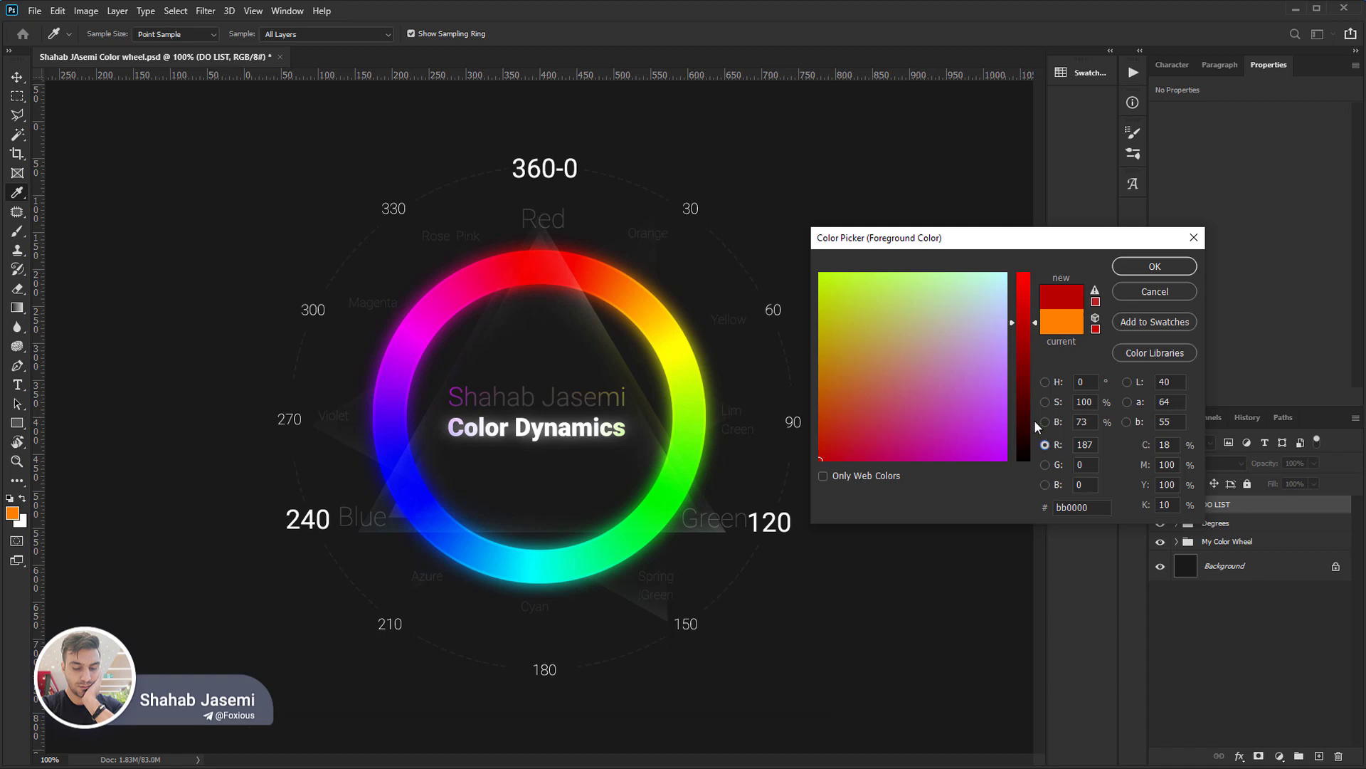
pyautogui.moveTo(1020, 340); pyautogui.dragTo(1037, 463)
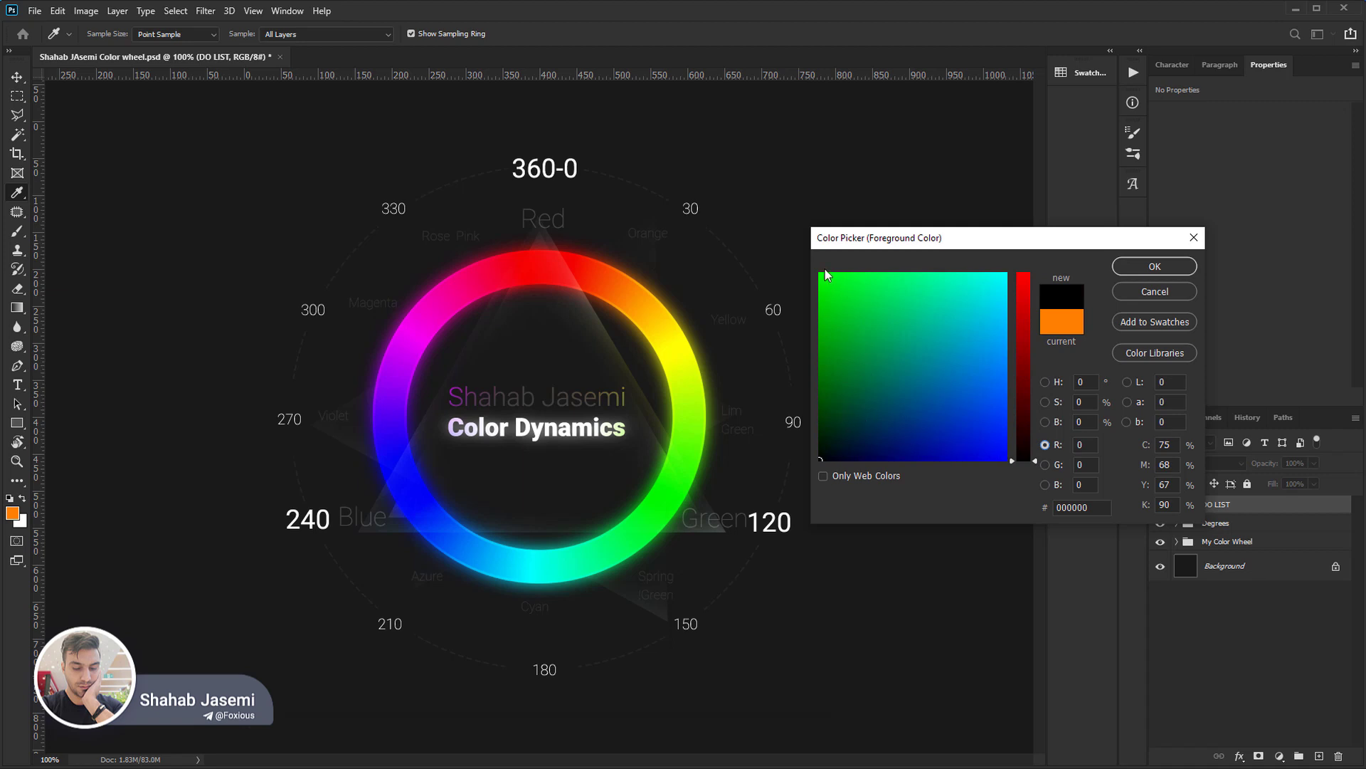
pyautogui.moveTo(1015, 407); pyautogui.dragTo(1016, 266)
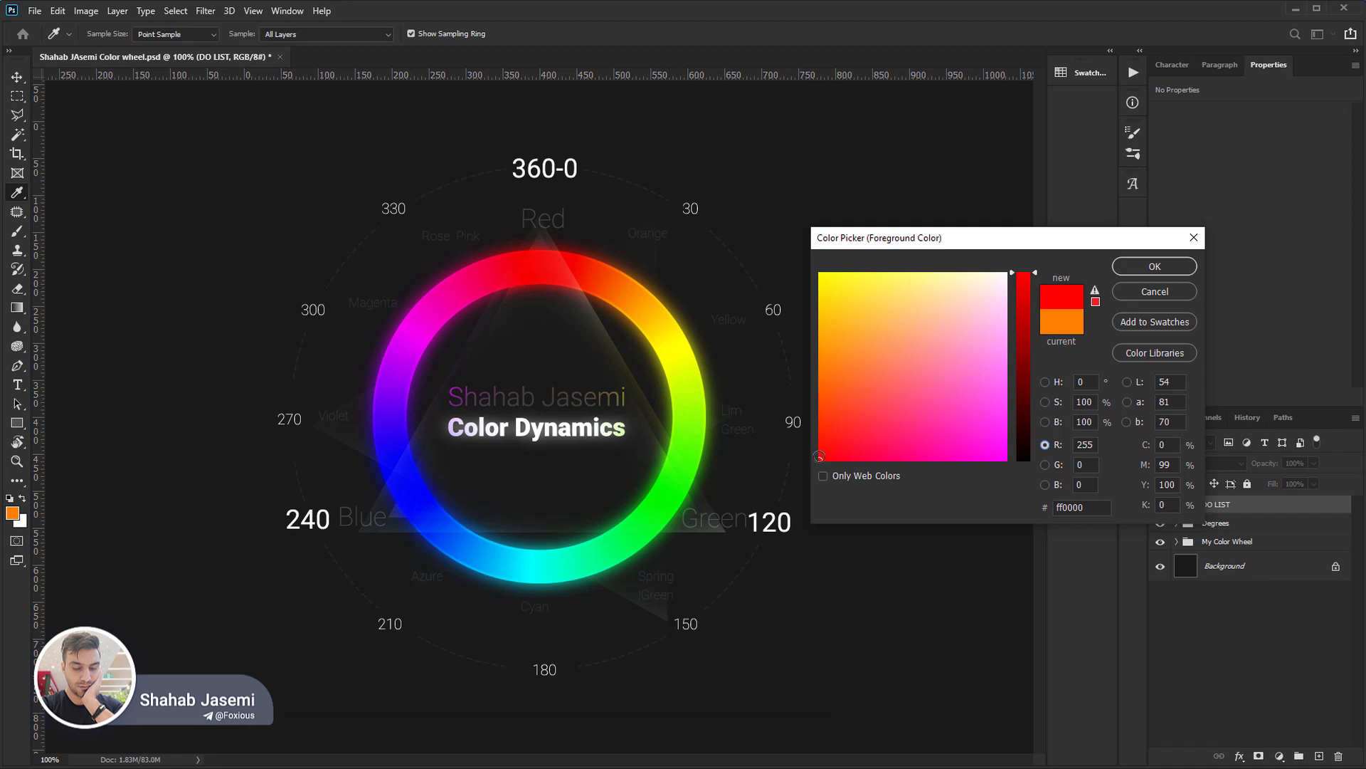
# With red kept at 255, pick yellow ffff00 and magenta ff00ff in the colour field, then return to pure red.
pyautogui.click(819, 456)
pyautogui.moveTo(819, 456); pyautogui.dragTo(823, 280)
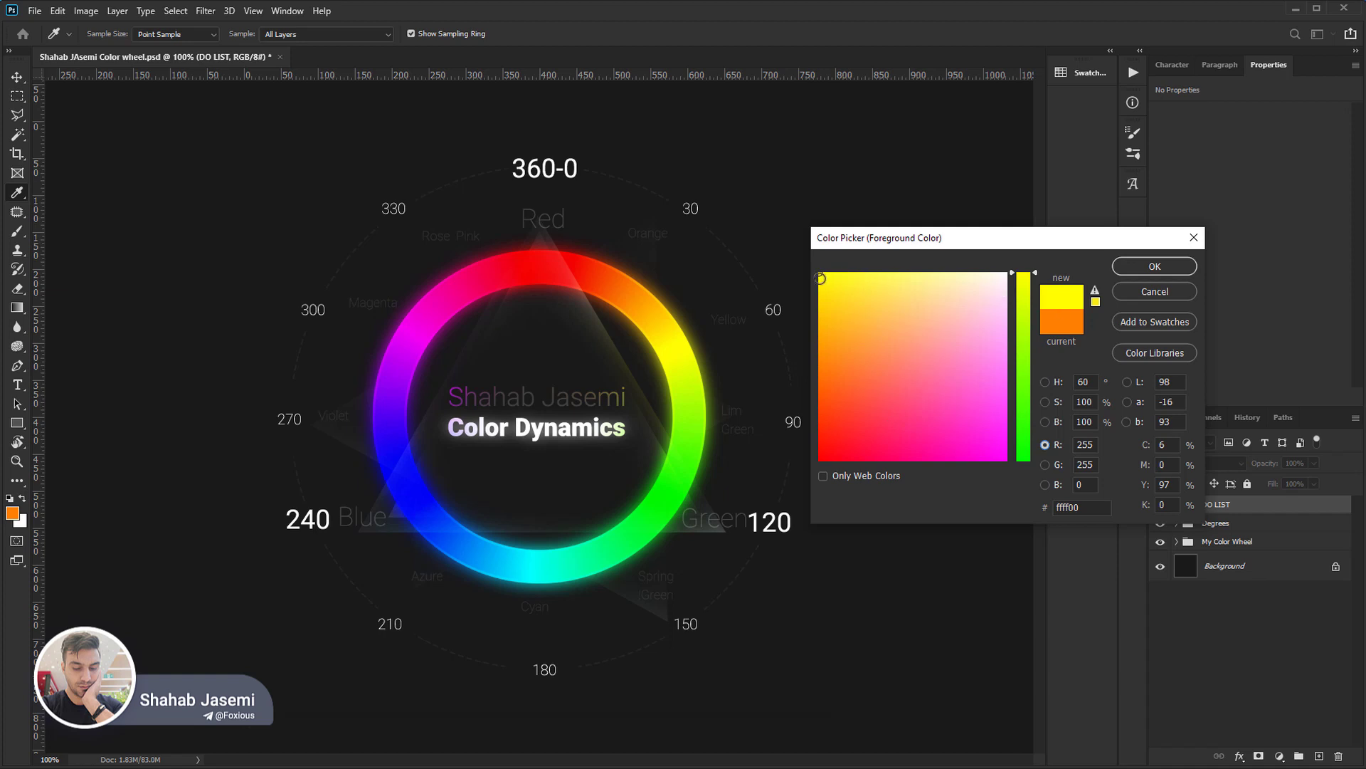
pyautogui.moveTo(821, 278)
pyautogui.mouseDown()
pyautogui.moveTo(803, 464)
pyautogui.moveTo(799, 297)
pyautogui.moveTo(792, 469)
pyautogui.moveTo(992, 475)
pyautogui.moveTo(1009, 462)
pyautogui.mouseUp()
pyautogui.click(821, 459)
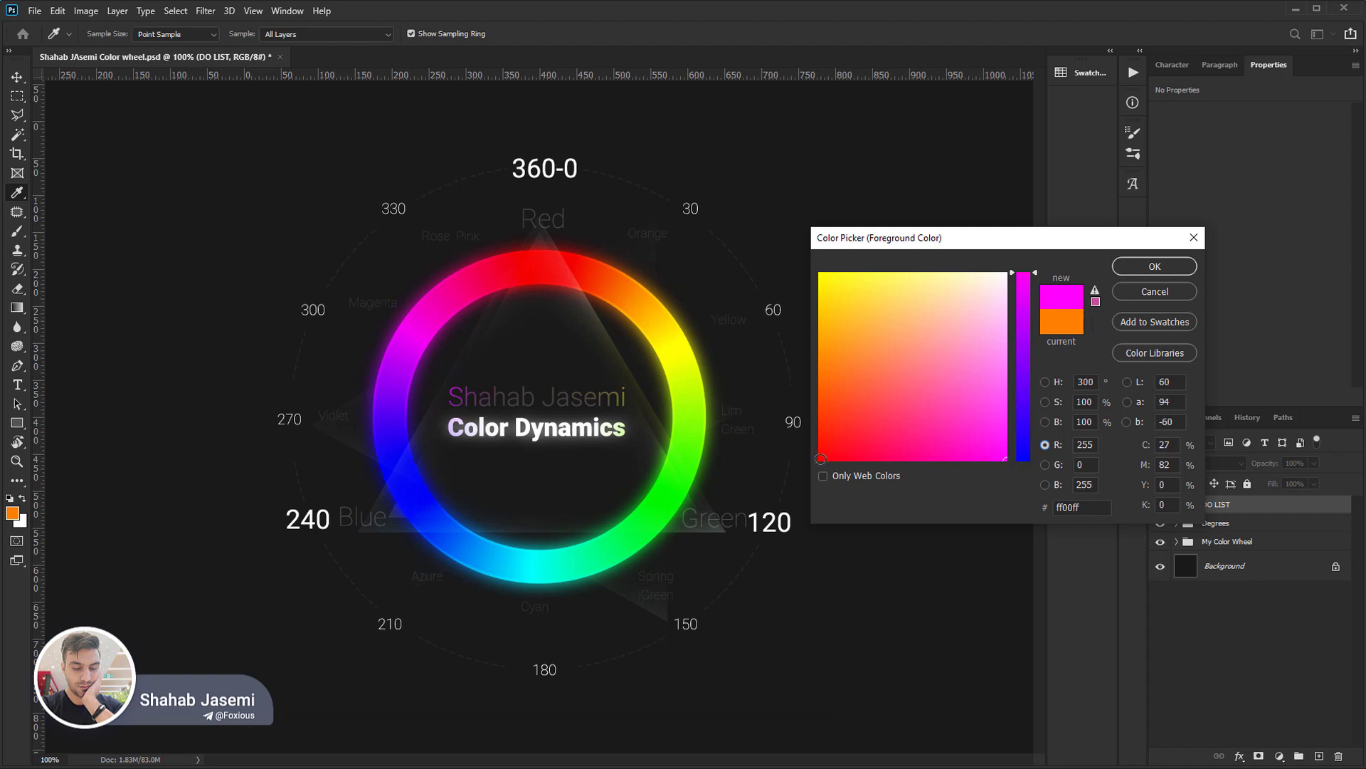
# Move the picked colour diagonally across the field through ff575b to white ffffff, and bring it back to pure red.
pyautogui.moveTo(822, 457); pyautogui.dragTo(886, 396)
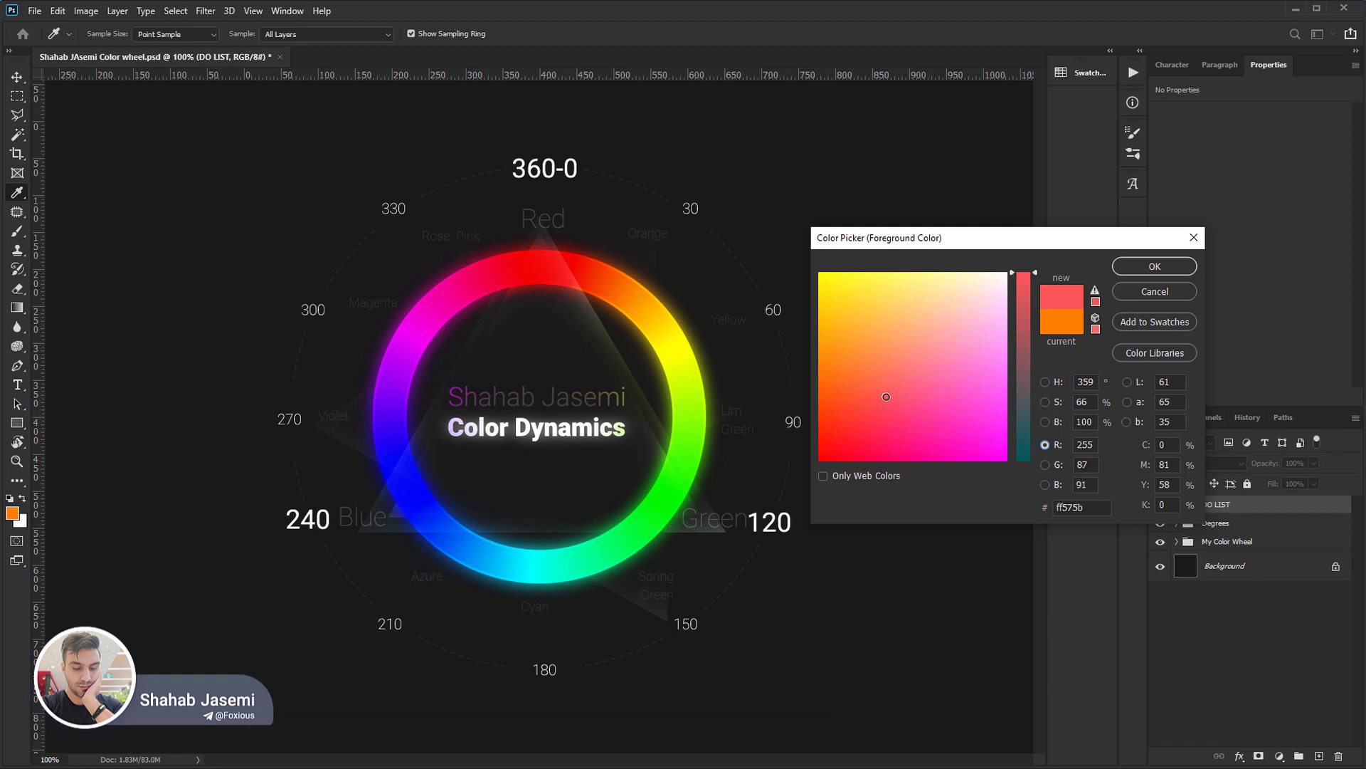
pyautogui.moveTo(886, 396); pyautogui.dragTo(1009, 270)
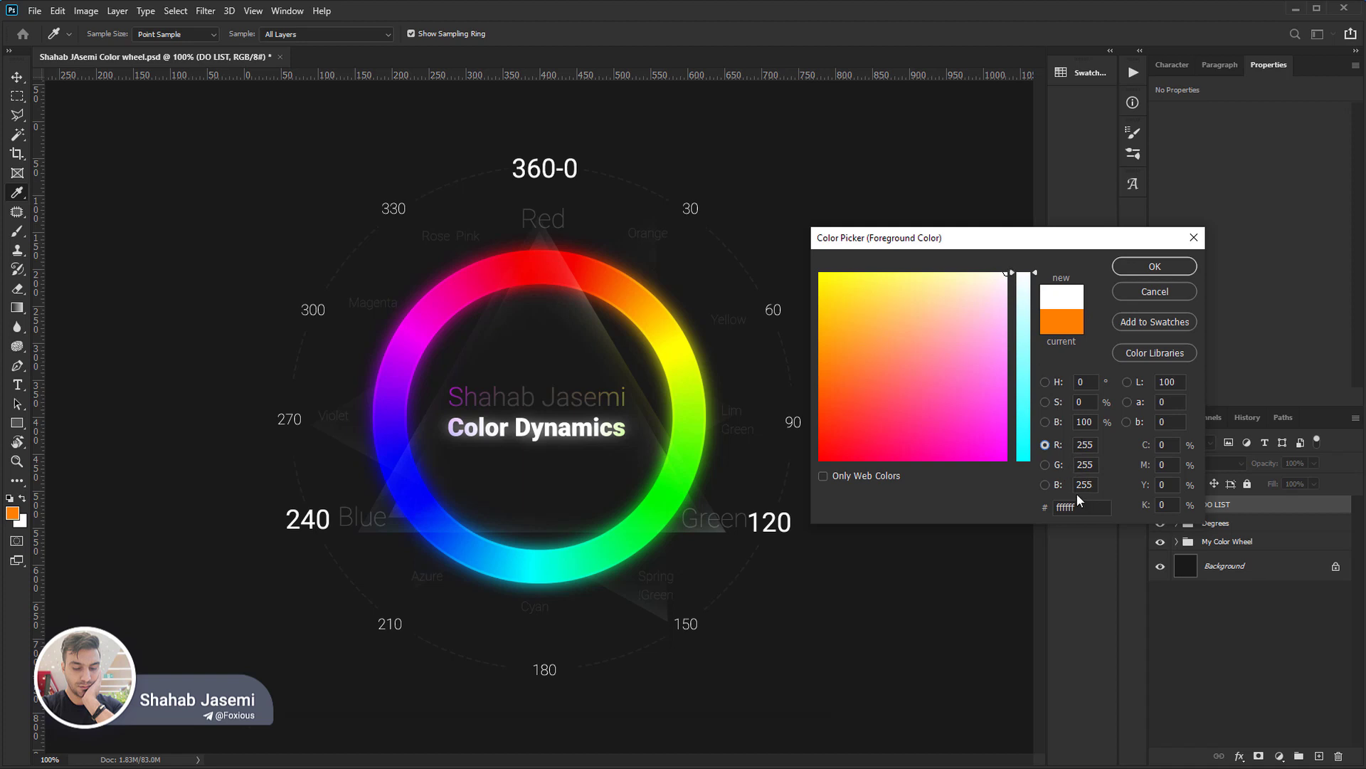
pyautogui.click(1002, 282)
pyautogui.moveTo(1002, 282); pyautogui.dragTo(801, 475)
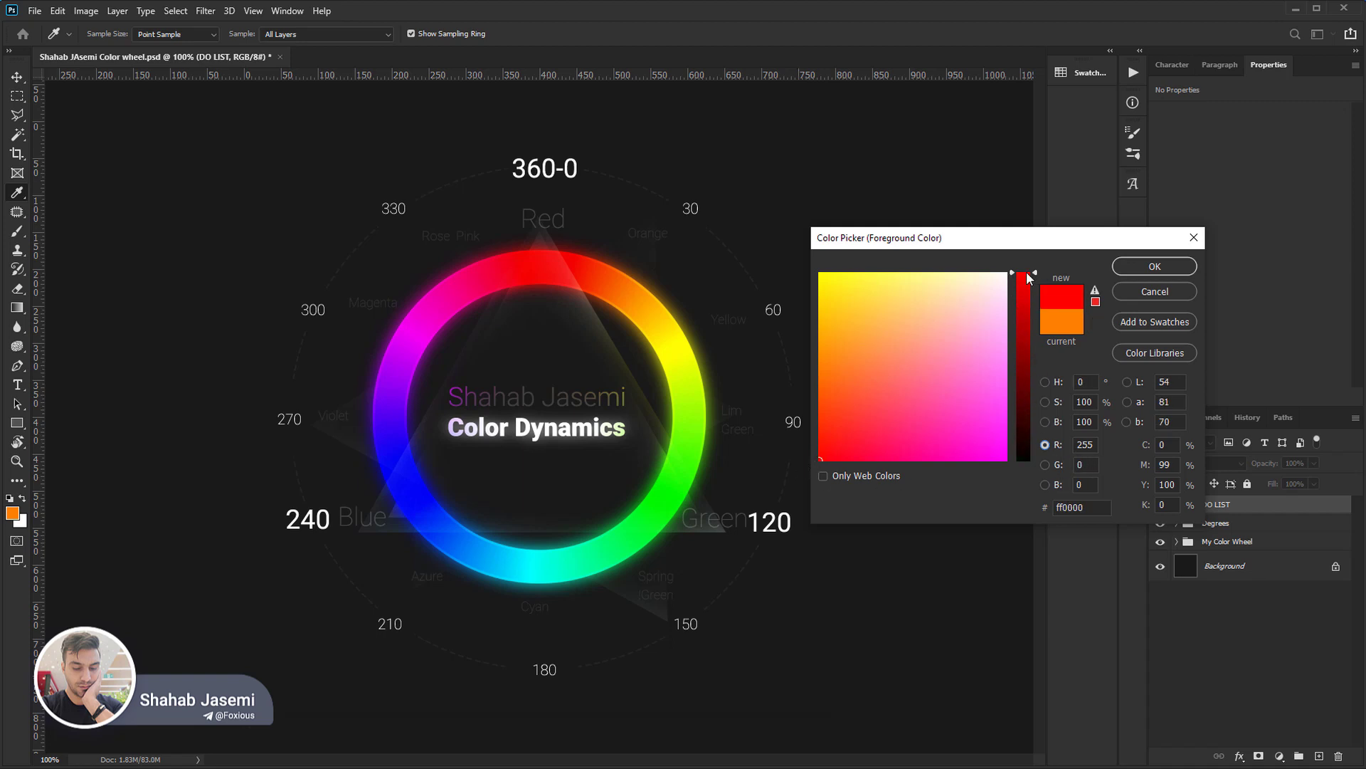
pyautogui.moveTo(1025, 280); pyautogui.dragTo(978, 243)
pyautogui.moveTo(824, 458)
pyautogui.mouseDown()
pyautogui.moveTo(815, 410)
pyautogui.moveTo(792, 429)
pyautogui.moveTo(795, 491)
pyautogui.moveTo(980, 518)
pyautogui.moveTo(822, 524)
pyautogui.mouseUp()
# Change the picker to its green-channel view, choose black 000000, and change to the blue-channel view.
pyautogui.click(1046, 467)
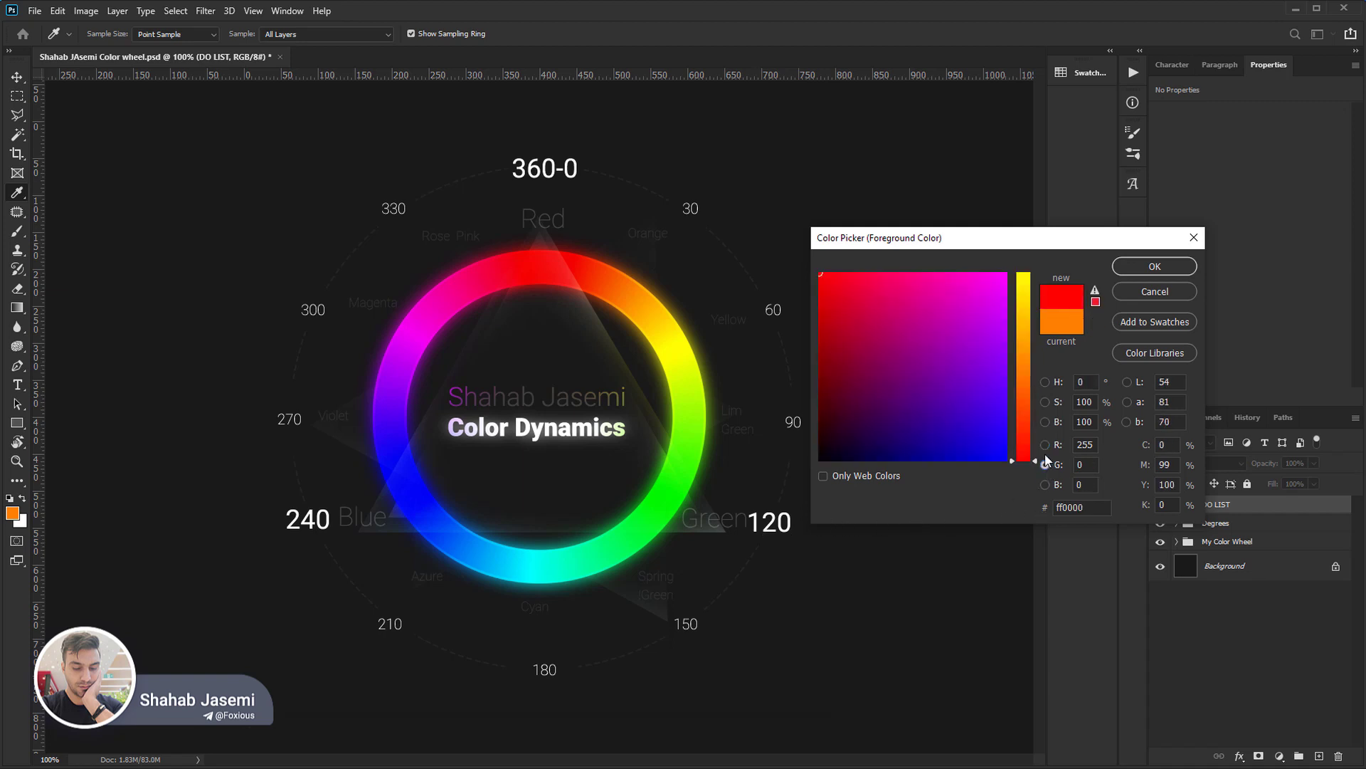
pyautogui.moveTo(868, 438); pyautogui.dragTo(784, 475)
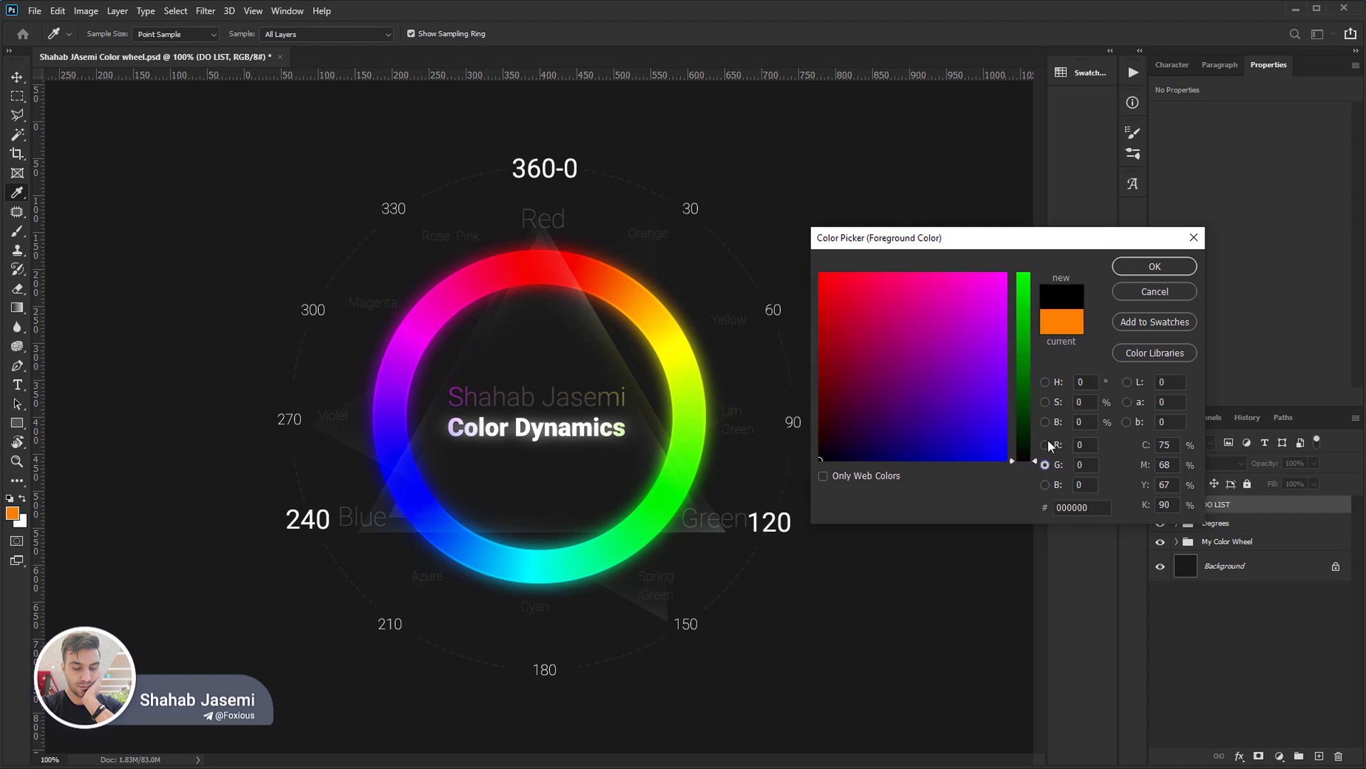
pyautogui.moveTo(1024, 459)
pyautogui.mouseDown()
pyautogui.moveTo(1018, 312)
pyautogui.moveTo(1027, 463)
pyautogui.mouseUp()
pyautogui.moveTo(825, 456)
pyautogui.mouseDown()
pyautogui.moveTo(804, 299)
pyautogui.moveTo(782, 267)
pyautogui.moveTo(844, 402)
pyautogui.moveTo(820, 465)
pyautogui.moveTo(1015, 493)
pyautogui.moveTo(797, 502)
pyautogui.mouseUp()
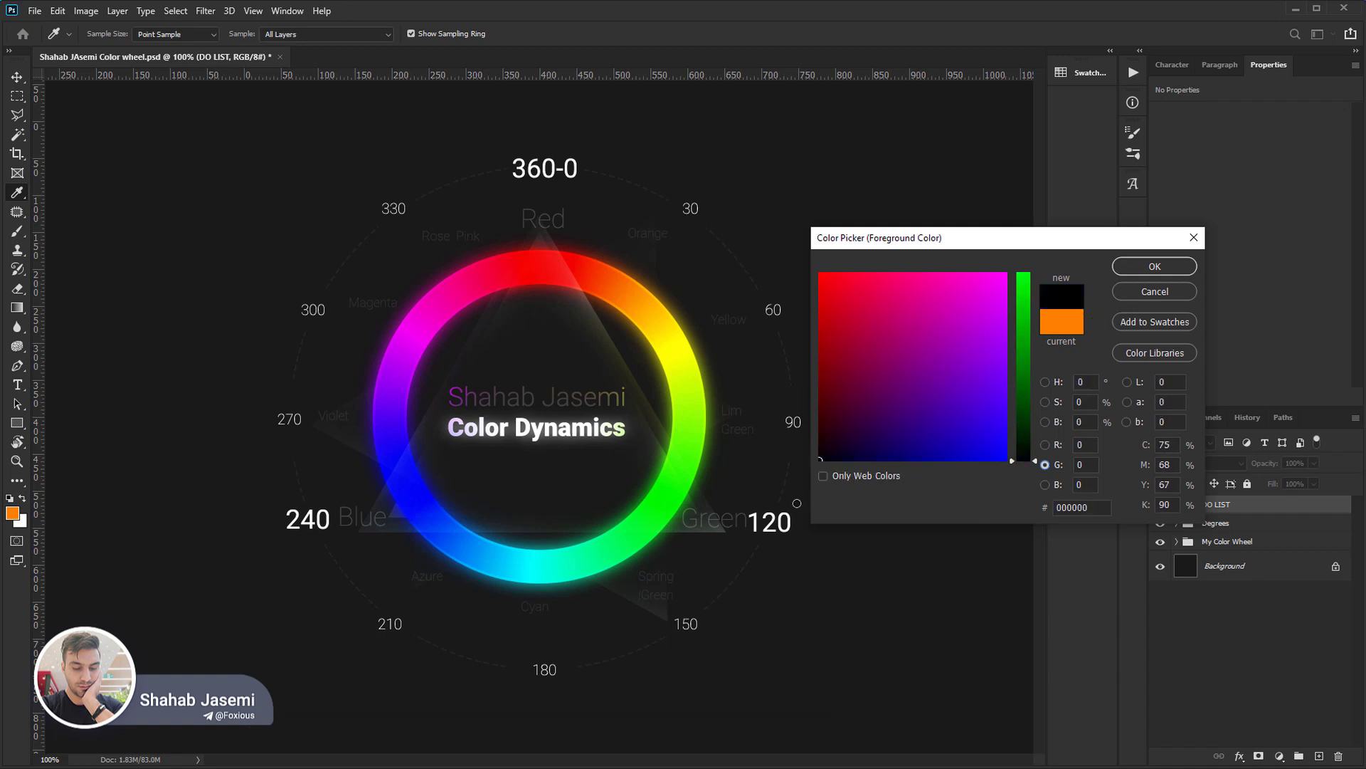
pyautogui.click(1045, 485)
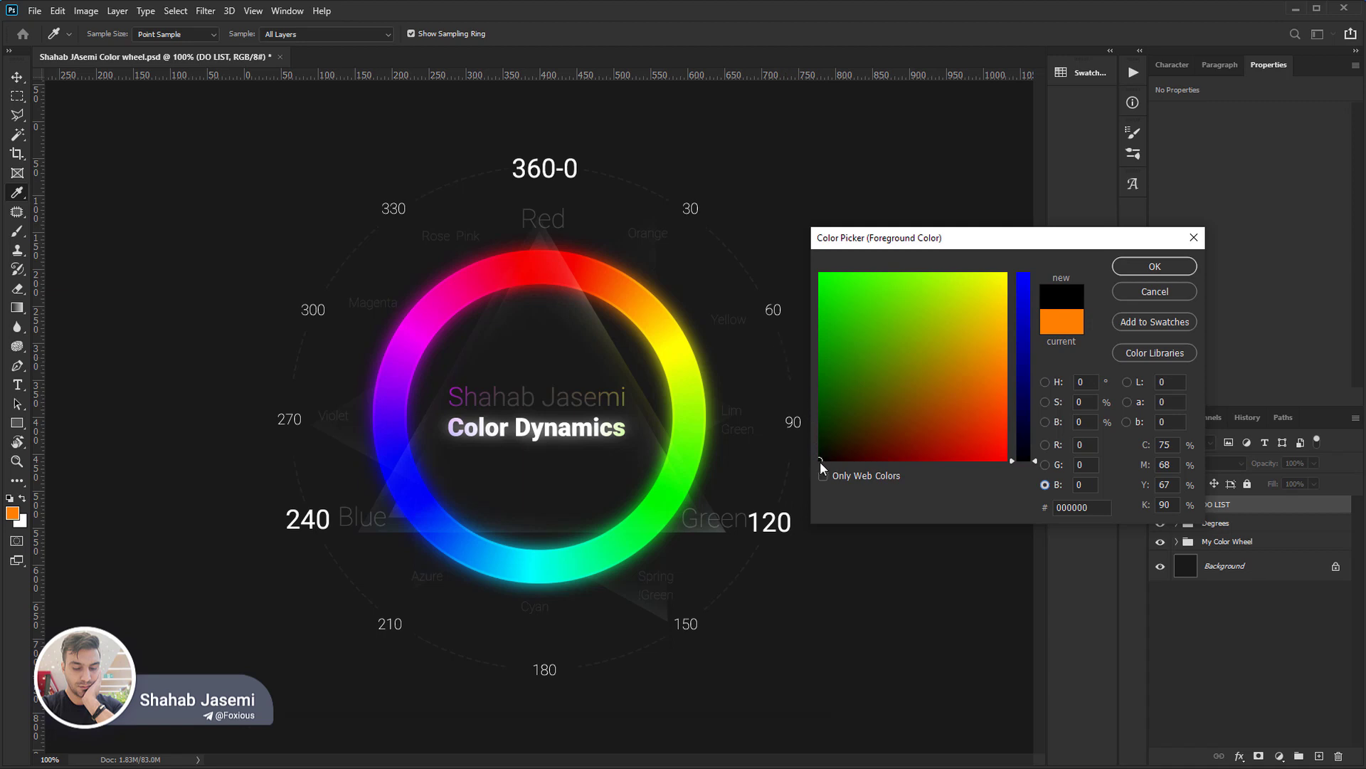
# Raise the blue level to 48 for dark blue 000030, return the picker to its hue view and accept the foreground colour.
pyautogui.moveTo(820, 461)
pyautogui.mouseDown()
pyautogui.moveTo(811, 315)
pyautogui.moveTo(820, 480)
pyautogui.moveTo(1009, 506)
pyautogui.moveTo(815, 509)
pyautogui.mouseUp()
pyautogui.moveTo(1032, 460); pyautogui.dragTo(1030, 382)
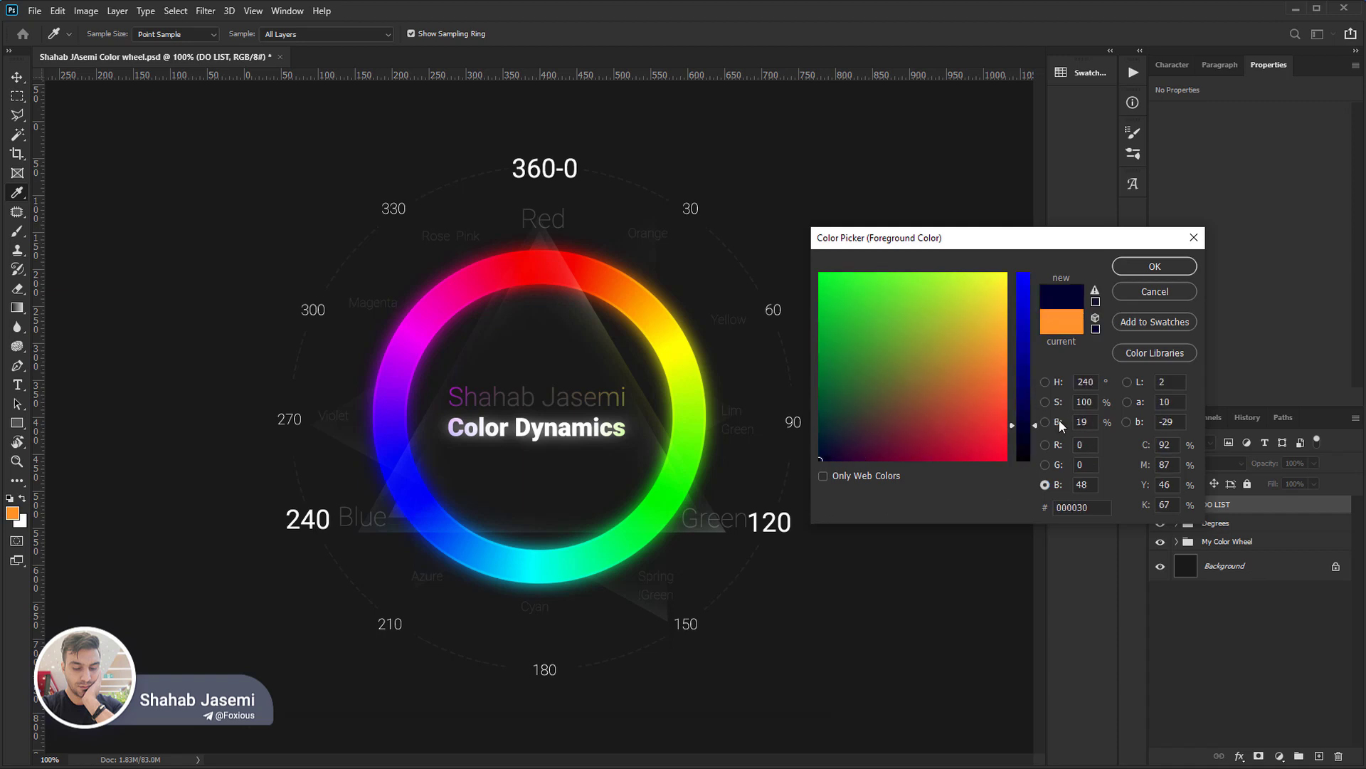
pyautogui.click(1045, 382)
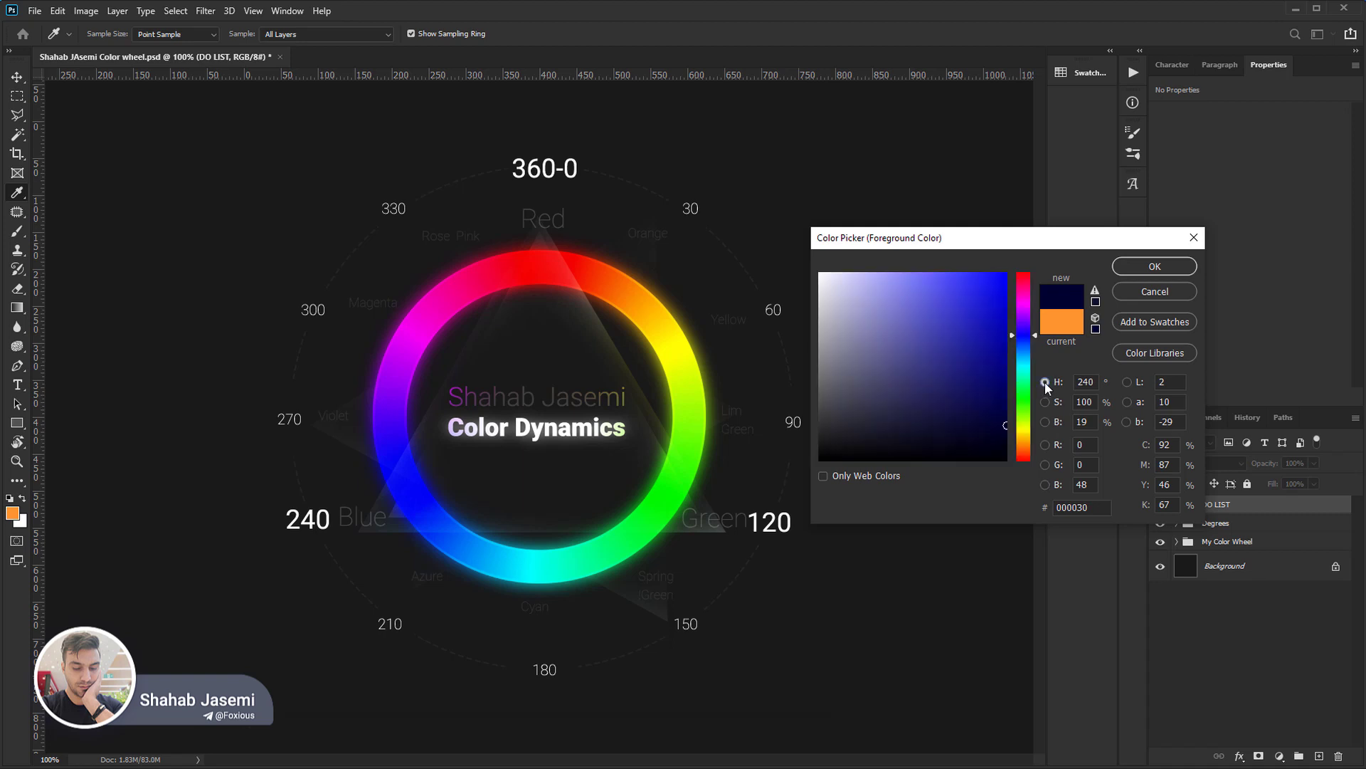
pyautogui.click(1155, 271)
pyautogui.press('b')
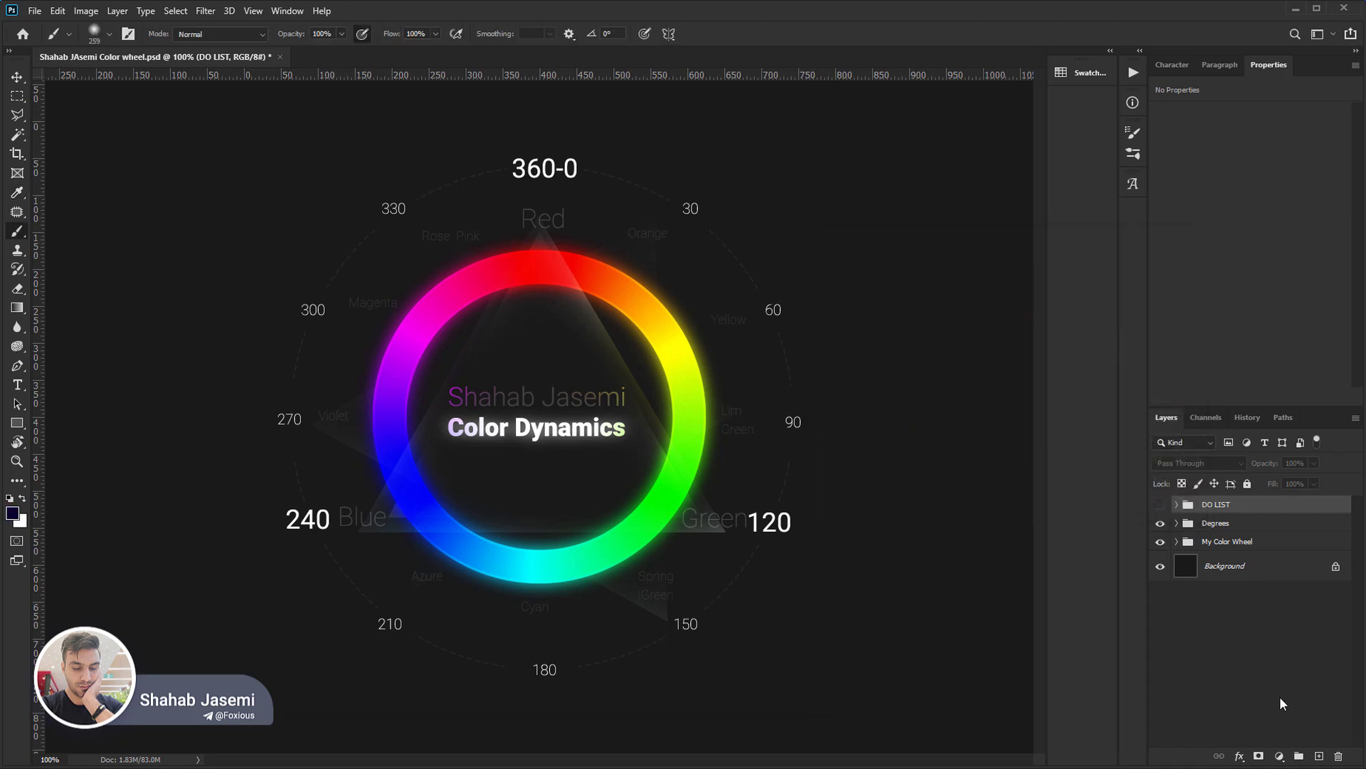
# Add a new layer, draw a rectangle of about 185 × 52 px outside the wheel, and round its corners to 8 px.
pyautogui.click(1320, 755)
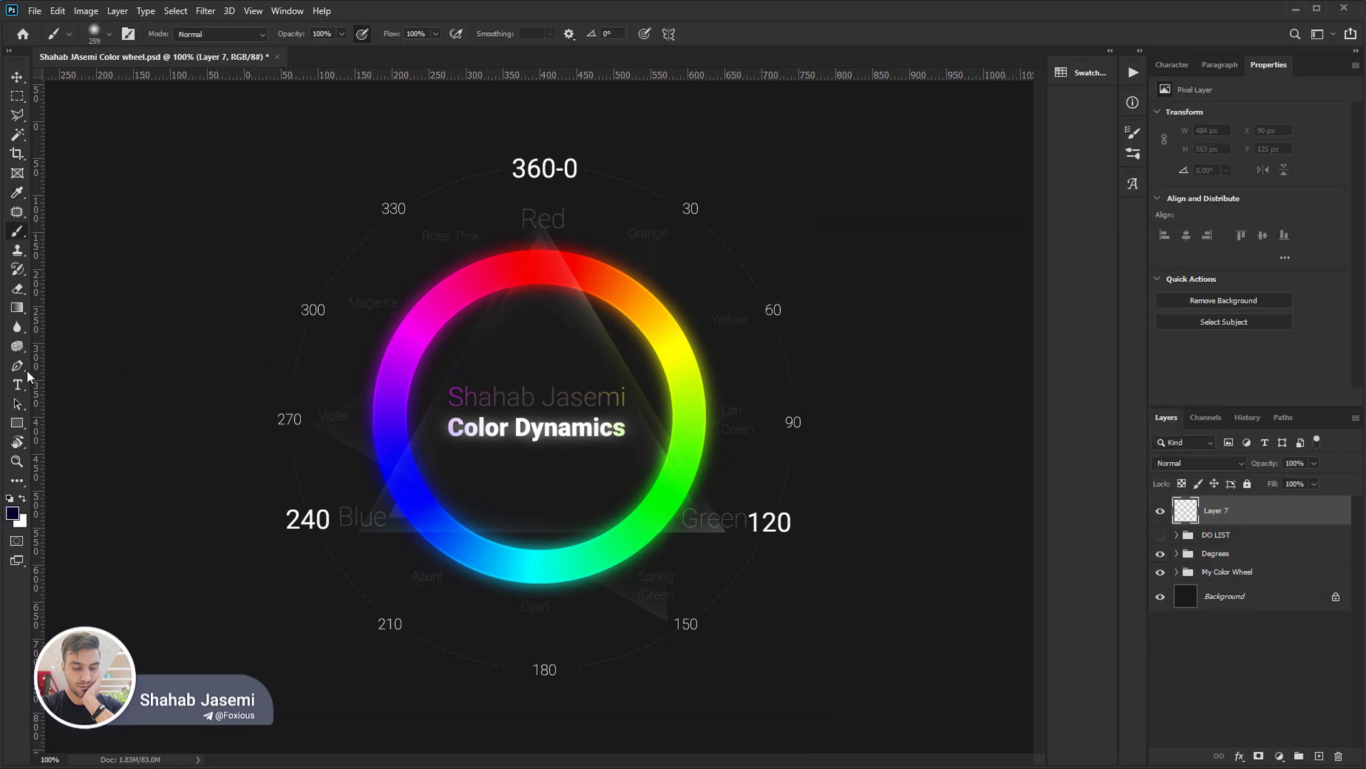
pyautogui.click(17, 423)
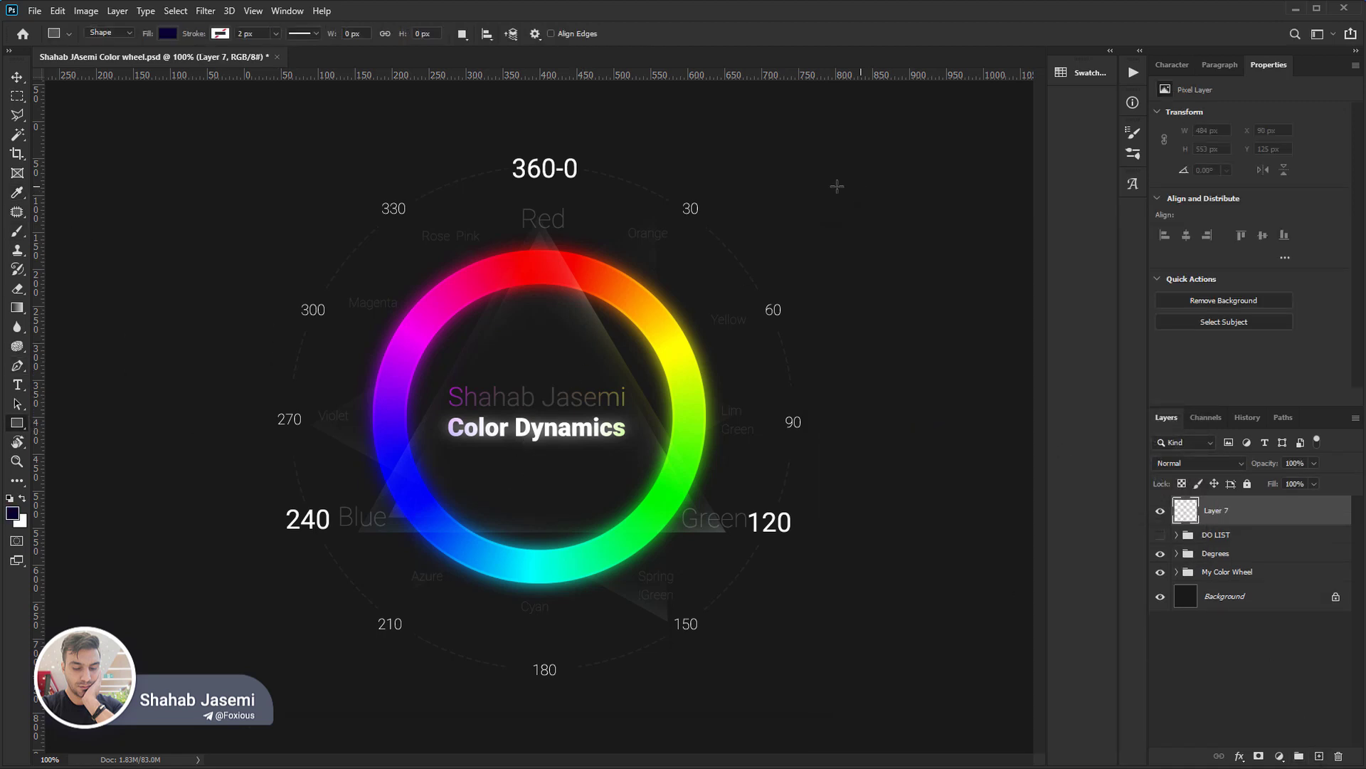
pyautogui.moveTo(783, 193); pyautogui.dragTo(921, 232)
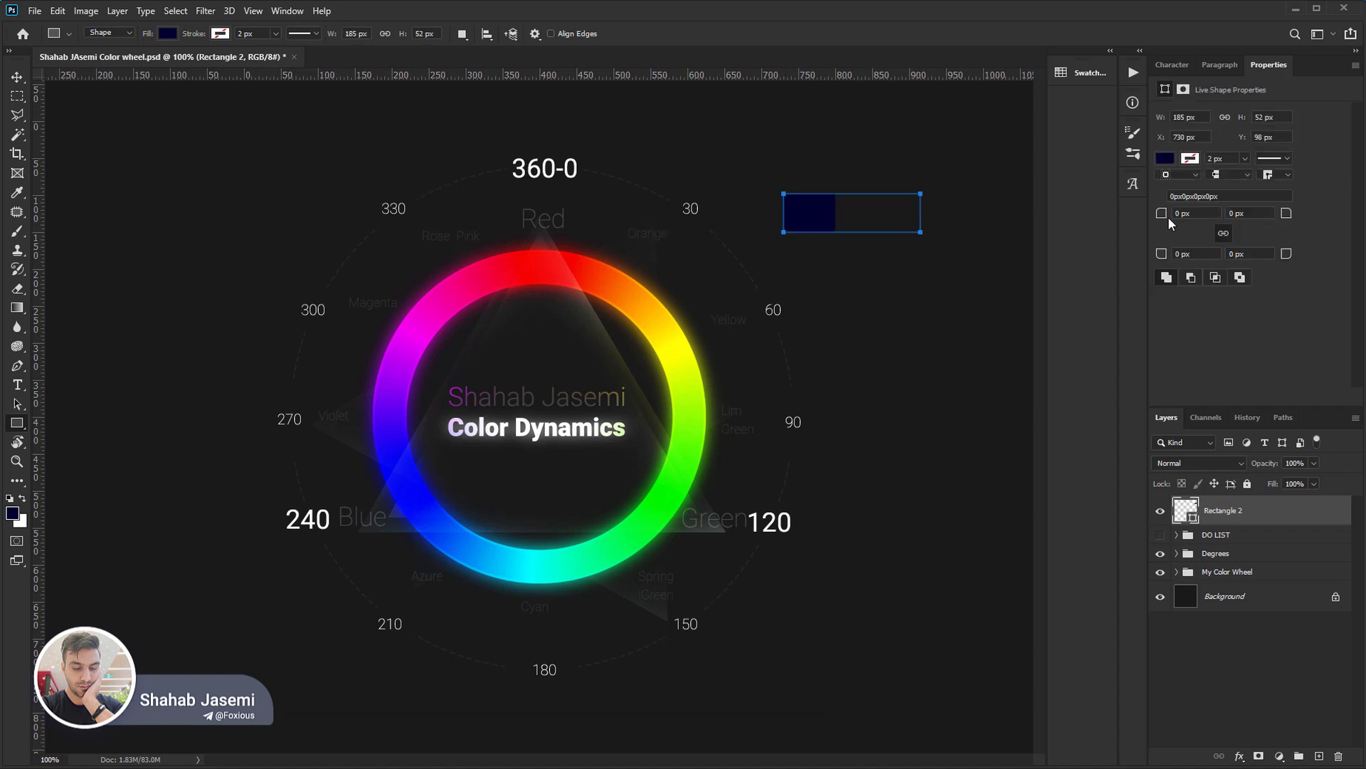
pyautogui.moveTo(1165, 216); pyautogui.dragTo(1170, 216)
pyautogui.press('b')
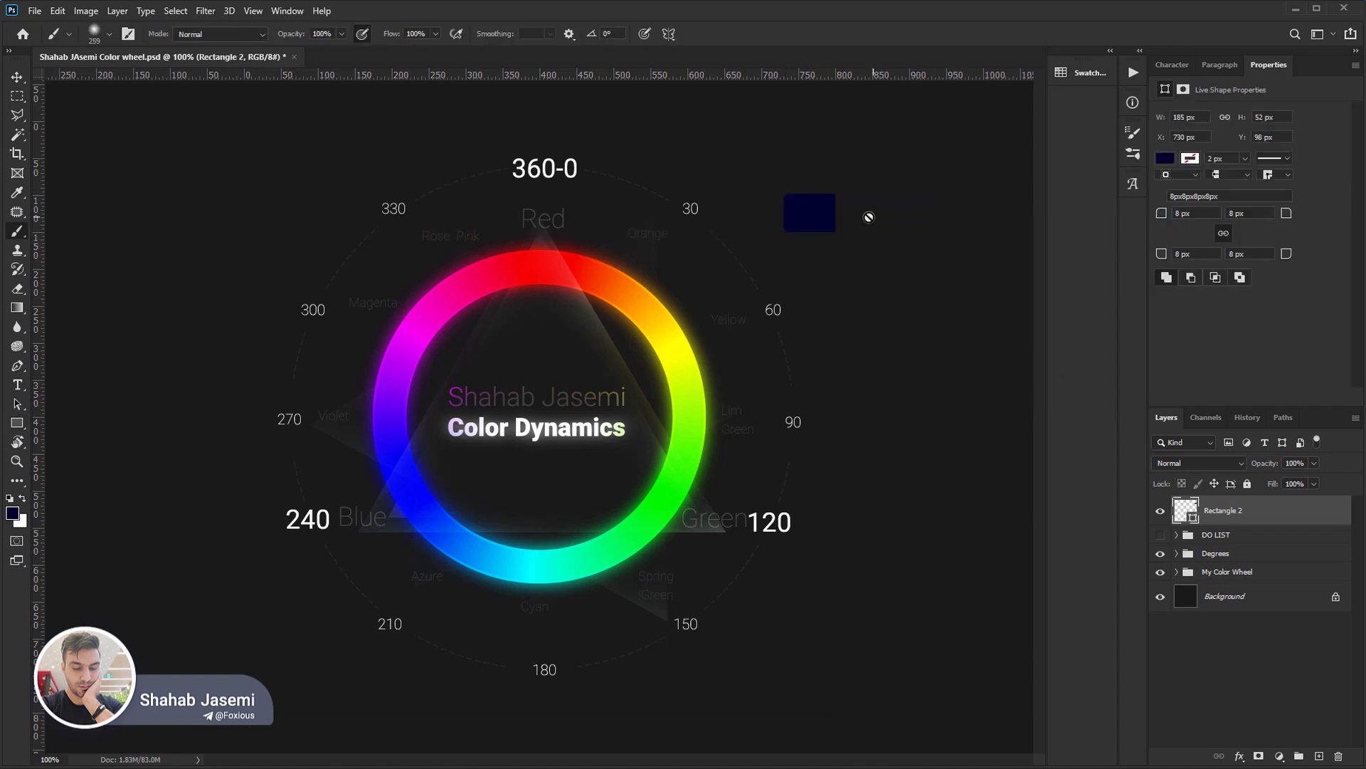
# Hide the My Color Wheel and Degrees groups and move the rectangle to about X 310 px, Y 252 px.
pyautogui.moveTo(812, 217); pyautogui.dragTo(643, 218)
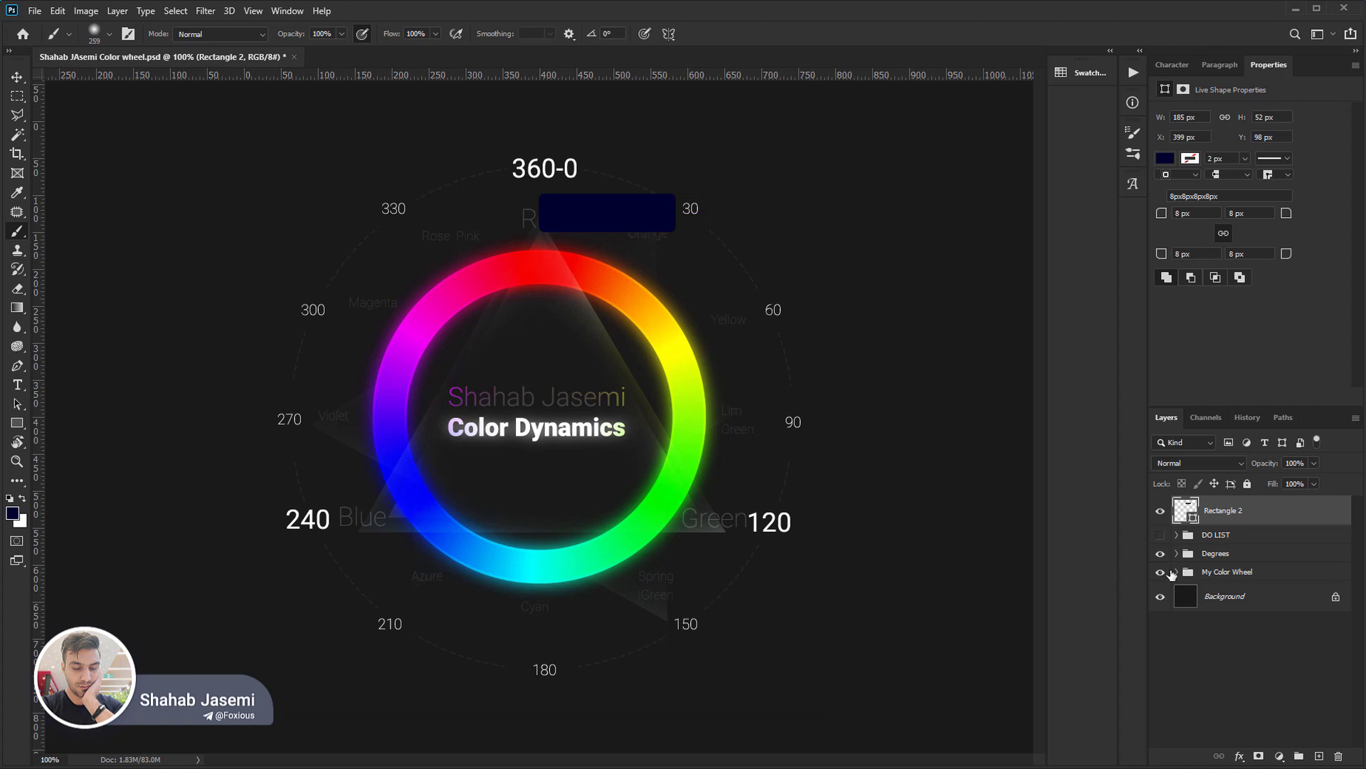
pyautogui.moveTo(1161, 572); pyautogui.dragTo(1162, 554)
pyautogui.moveTo(616, 274); pyautogui.dragTo(551, 388)
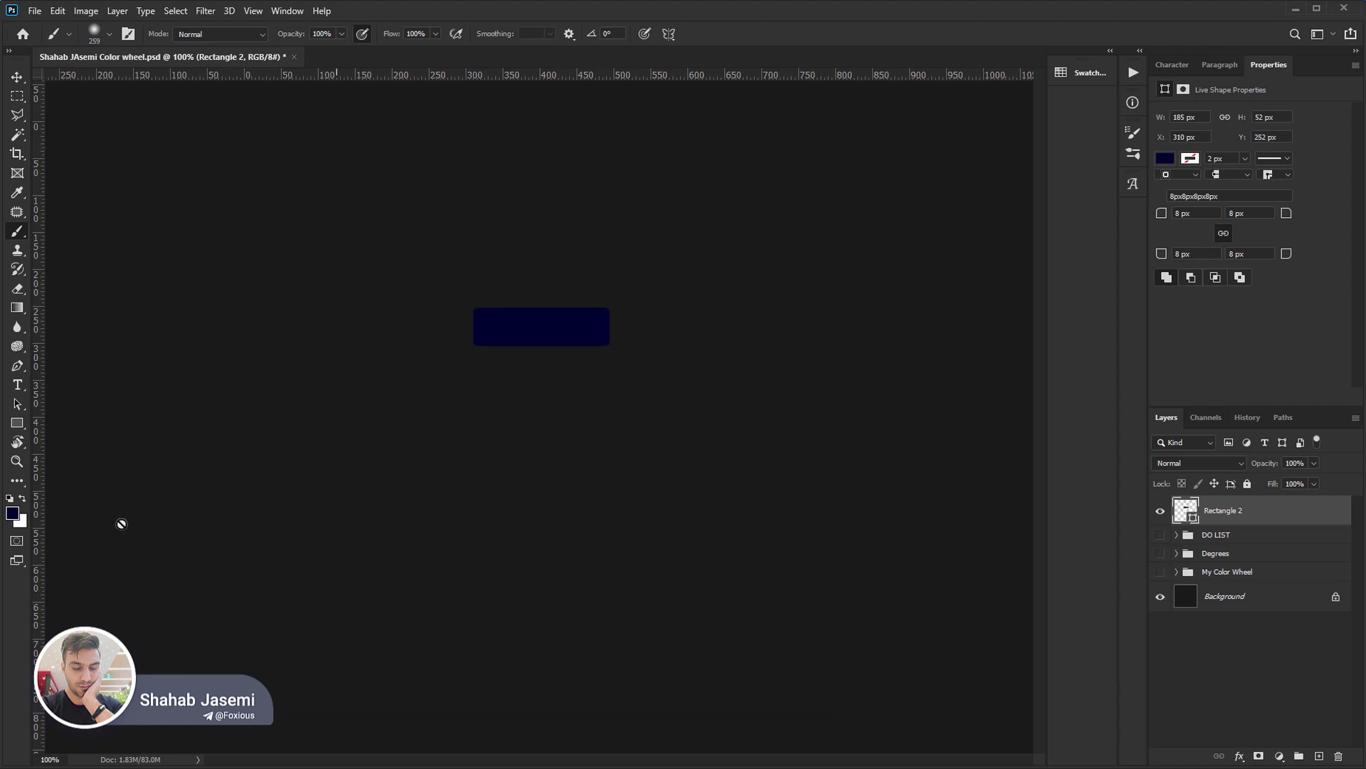
# Set the foreground colour to blue 296db3 and fill the rectangle with it.
pyautogui.click(13, 515)
pyautogui.moveTo(958, 359)
pyautogui.mouseDown()
pyautogui.moveTo(958, 333)
pyautogui.moveTo(1022, 350)
pyautogui.mouseUp()
pyautogui.press('Return')
pyautogui.press('b')
pyautogui.hotkey('alt', 'BackSpace')
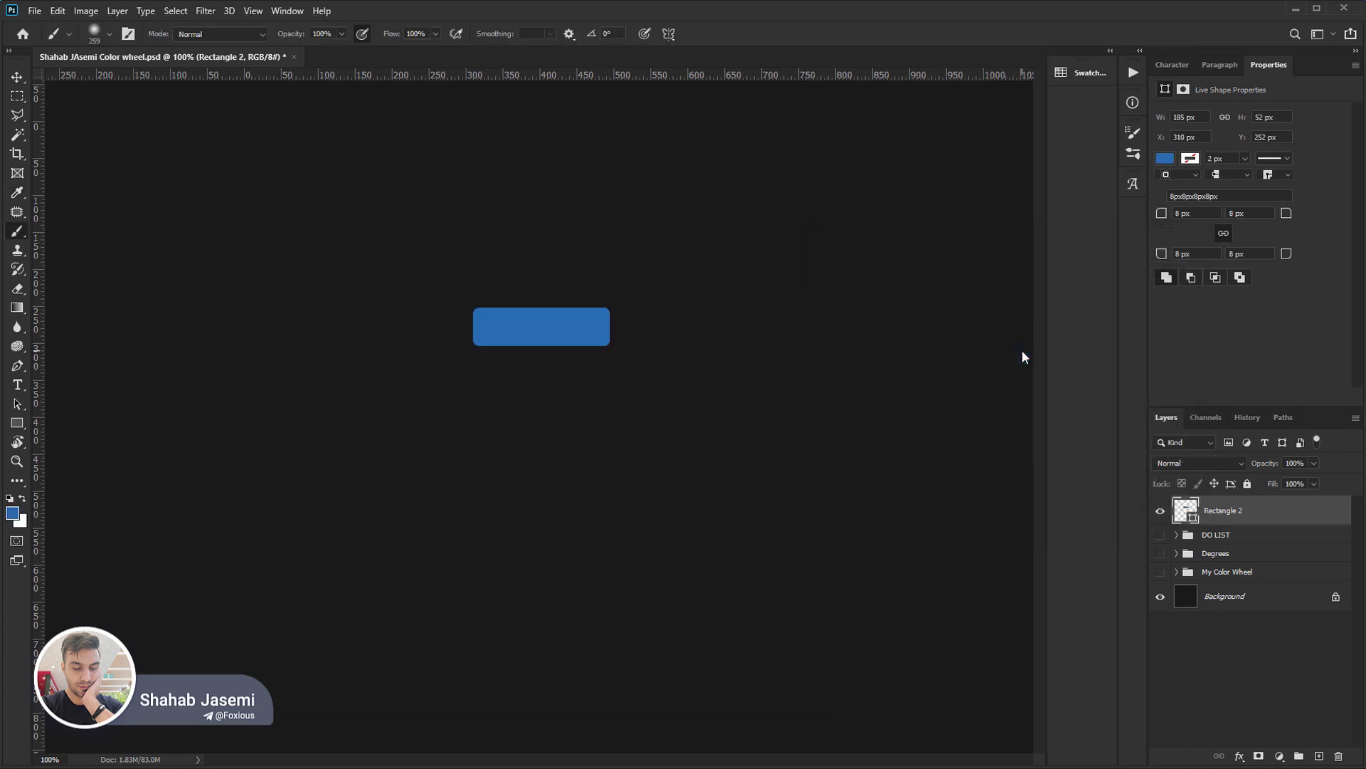
# Move the blue rectangle down to about Y 300 px and rename its layer Idle.
pyautogui.moveTo(588, 399); pyautogui.dragTo(605, 457)
pyautogui.press('z')
pyautogui.click(510, 359)
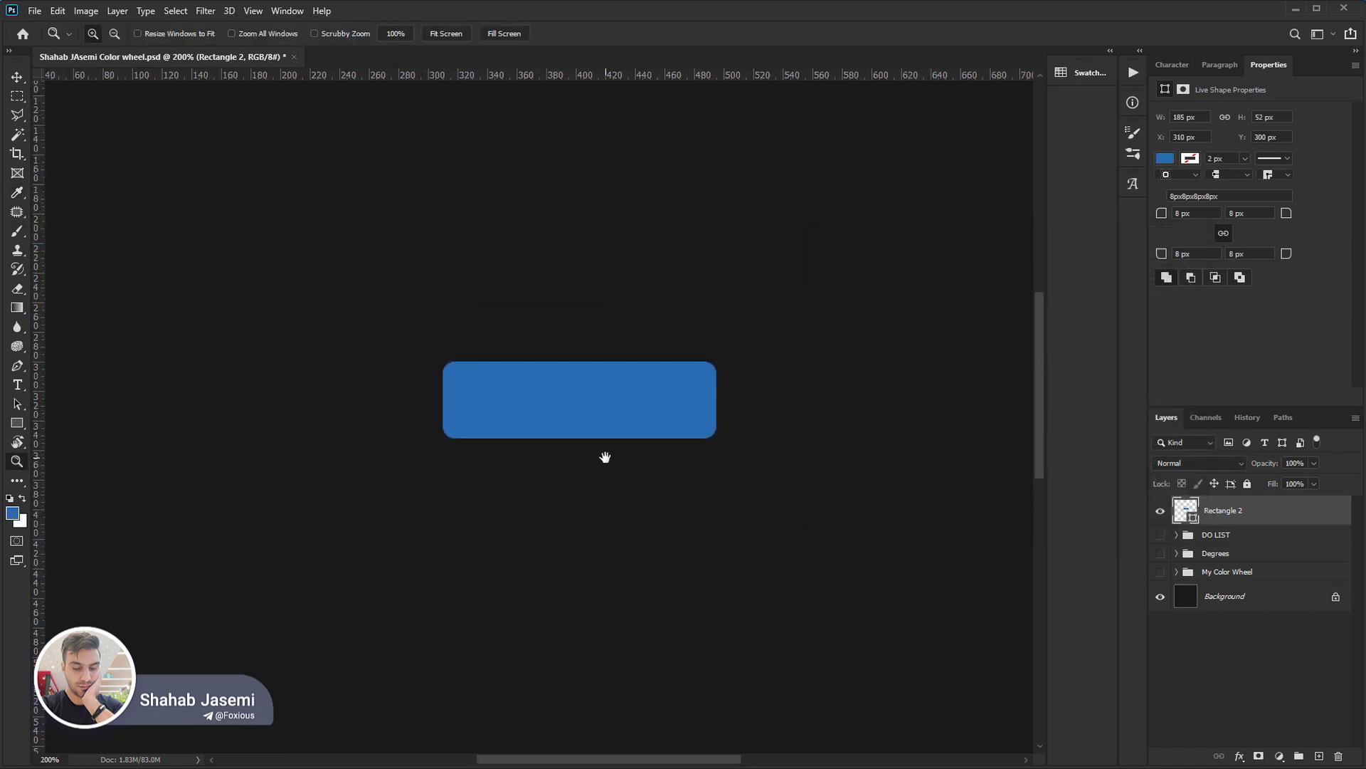
pyautogui.doubleClick(1229, 510)
pyautogui.write('Idle')
pyautogui.press('Return')
# Duplicate the Idle layer, hide the original and rename the copy Hover.
pyautogui.hotkey('ctrl', 'j')
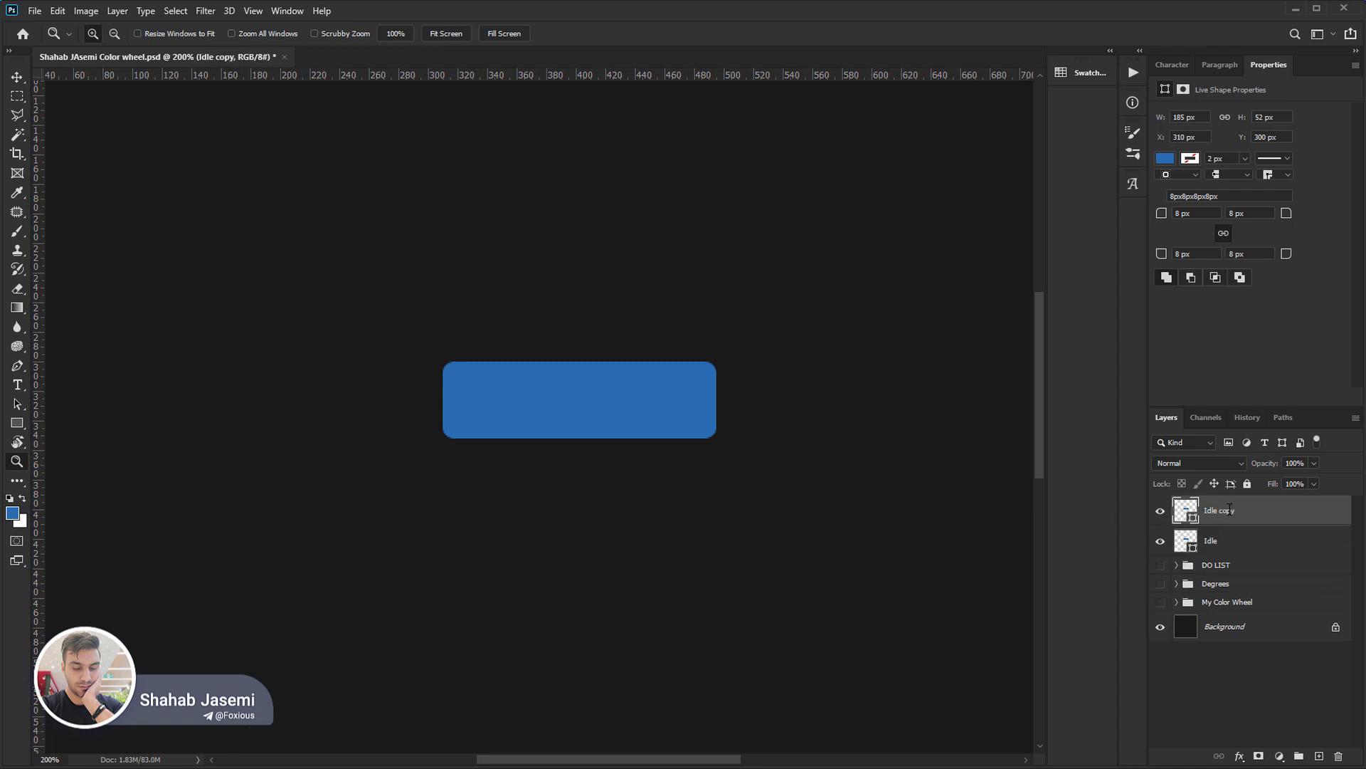
pyautogui.click(1161, 541)
pyautogui.doubleClick(1218, 512)
pyautogui.write('Hover')
pyautogui.press('Return')
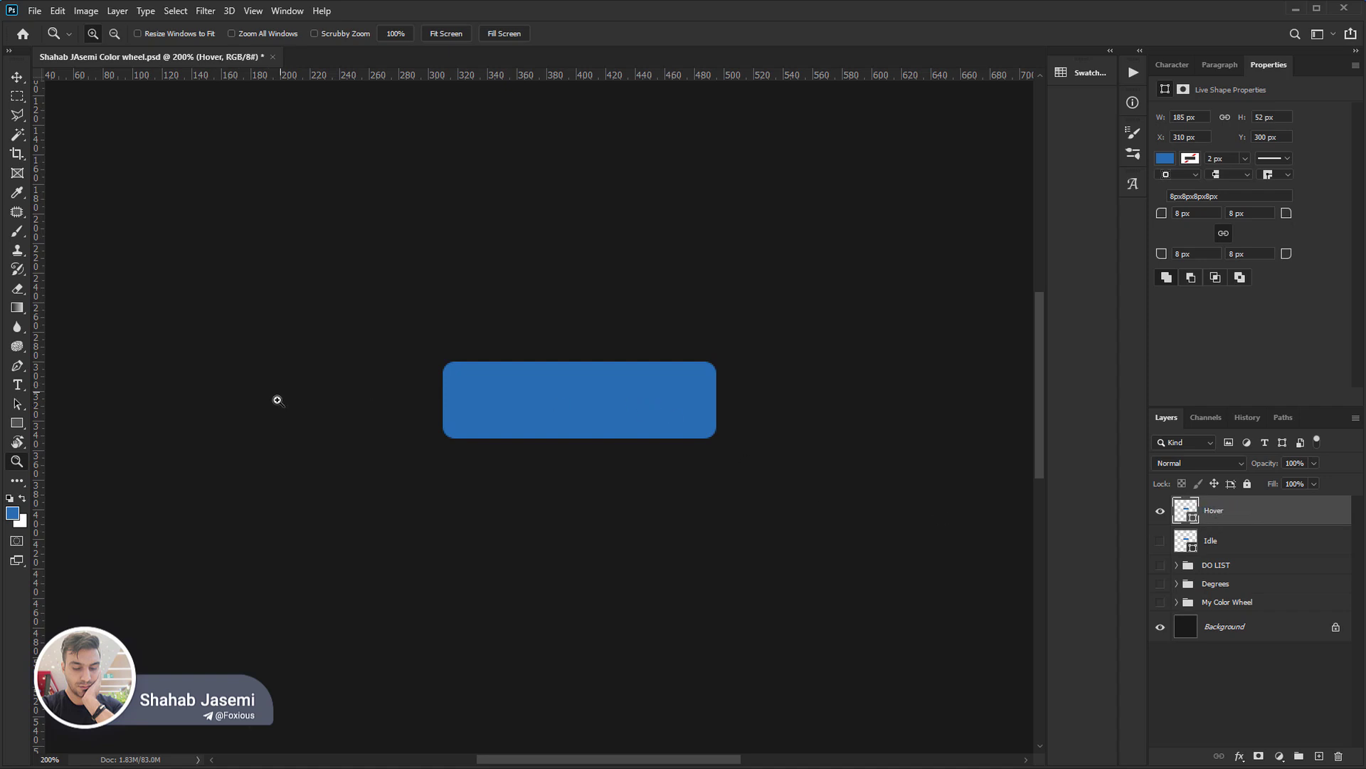
# Sample the rectangle's blue, set its brightness to 80% and fill the Hover rectangle with it.
pyautogui.click(13, 514)
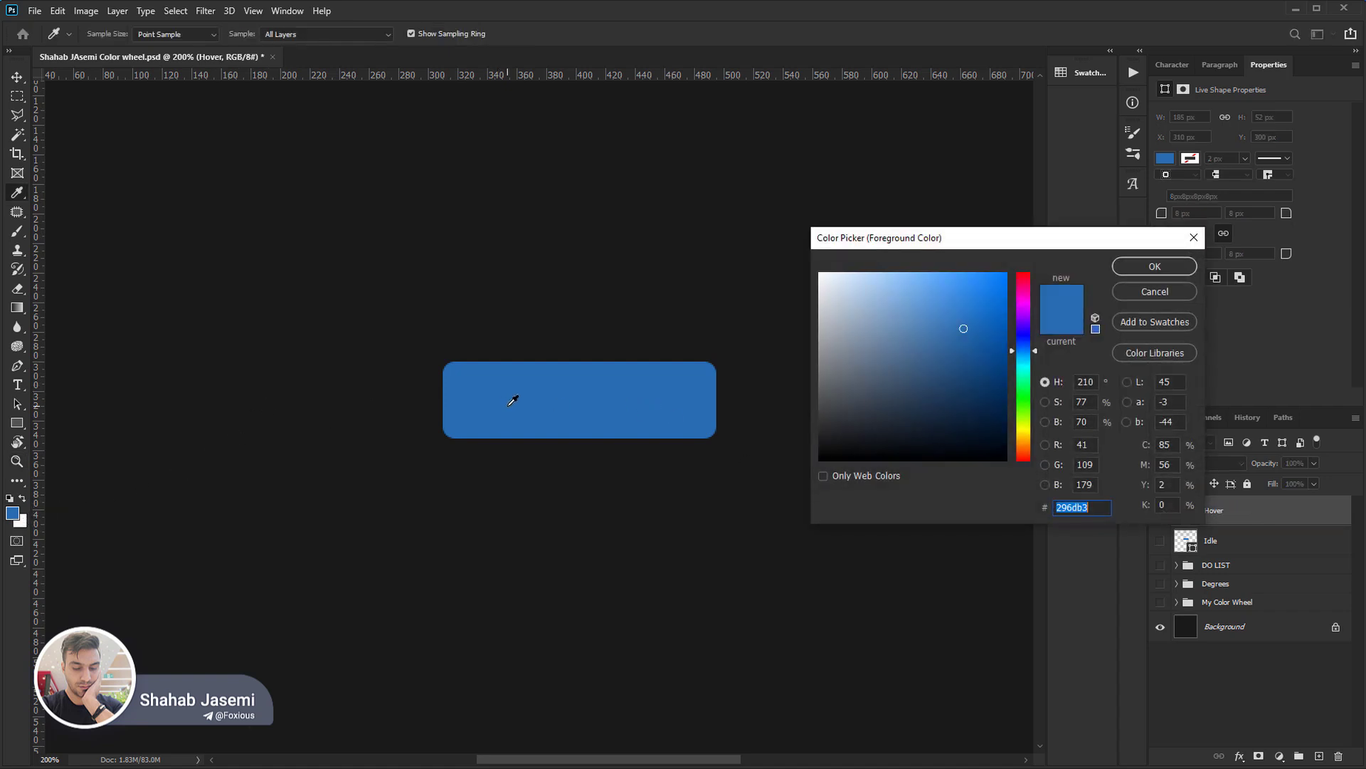
pyautogui.click(589, 396)
pyautogui.click(1085, 421)
pyautogui.hotkey('shift', 'Up')
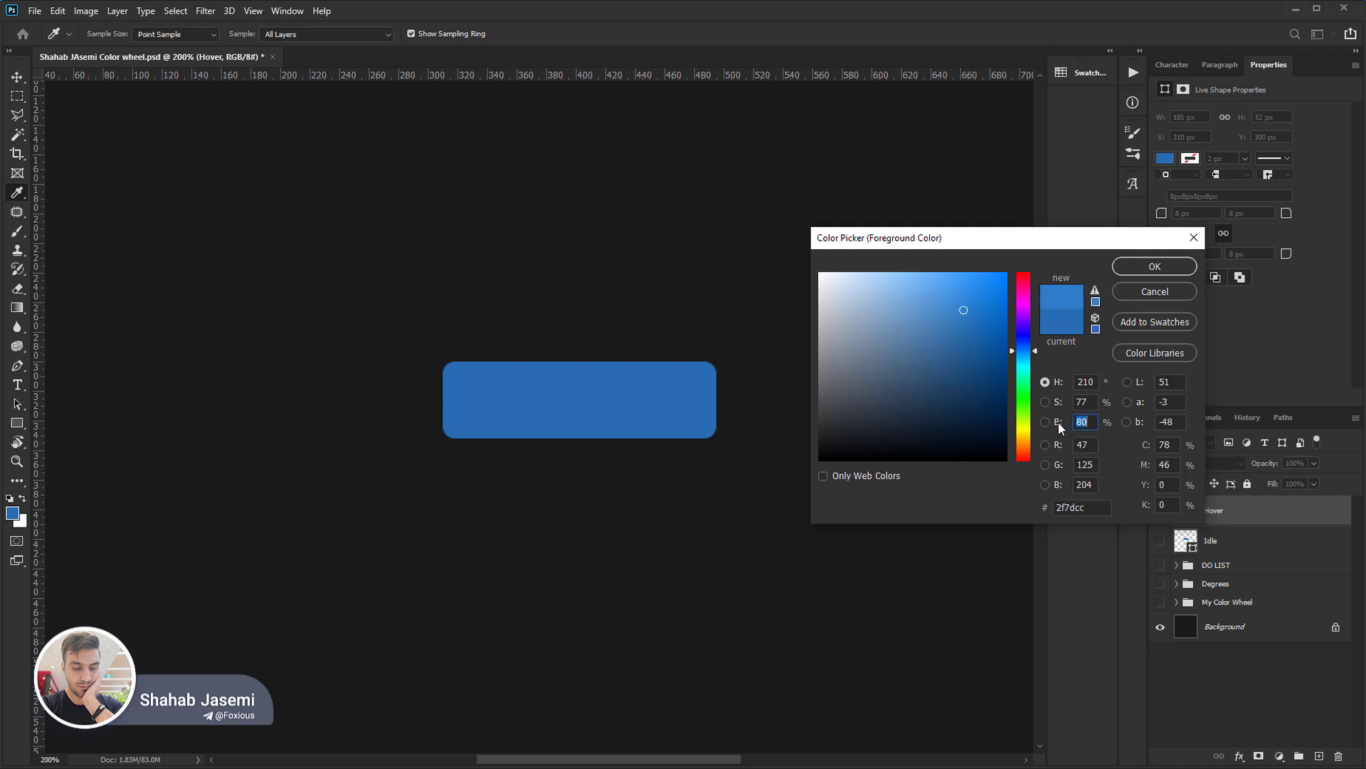
pyautogui.press('Return')
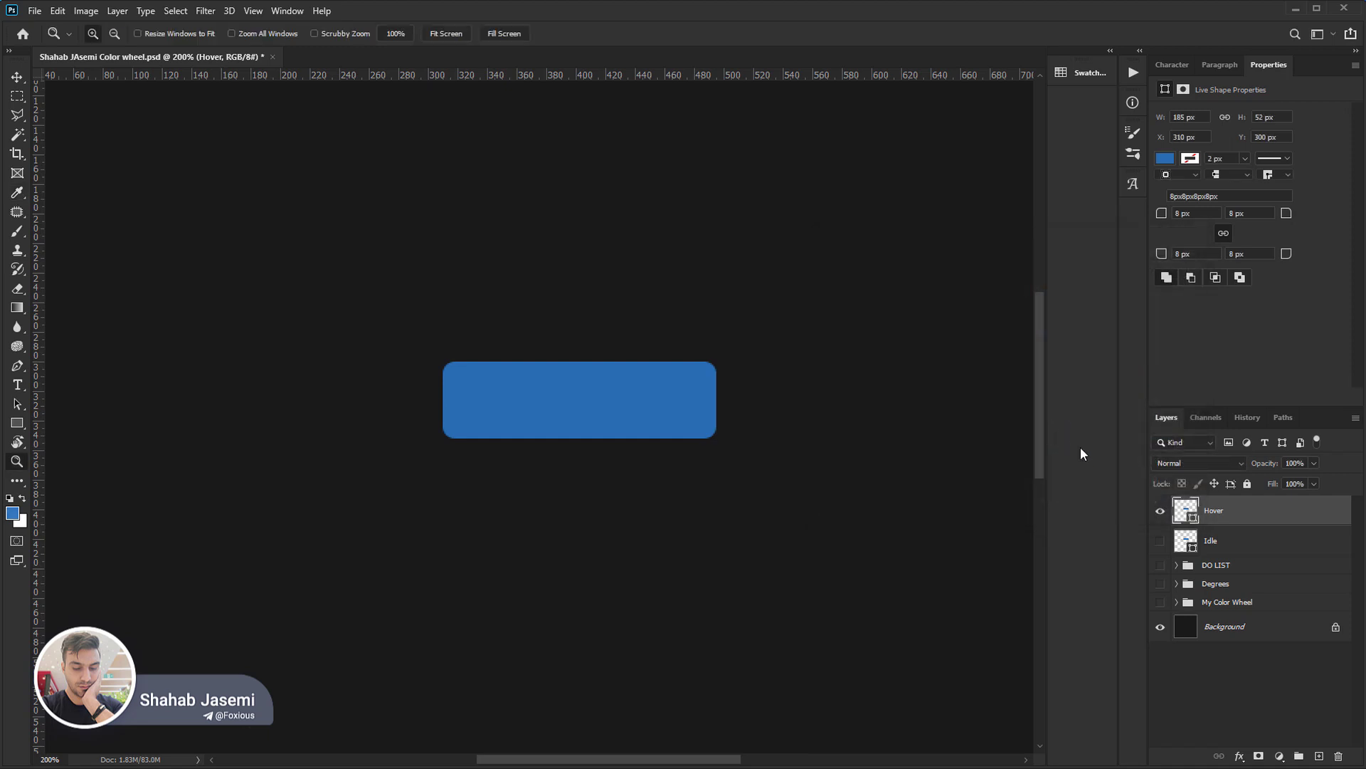
# Show the Idle layer and toggle the Hover layer's visibility to compare the two button colours.
pyautogui.click(1161, 541)
pyautogui.click(1160, 511)
pyautogui.click(1159, 513)
pyautogui.click(1160, 512)
pyautogui.click(1159, 512)
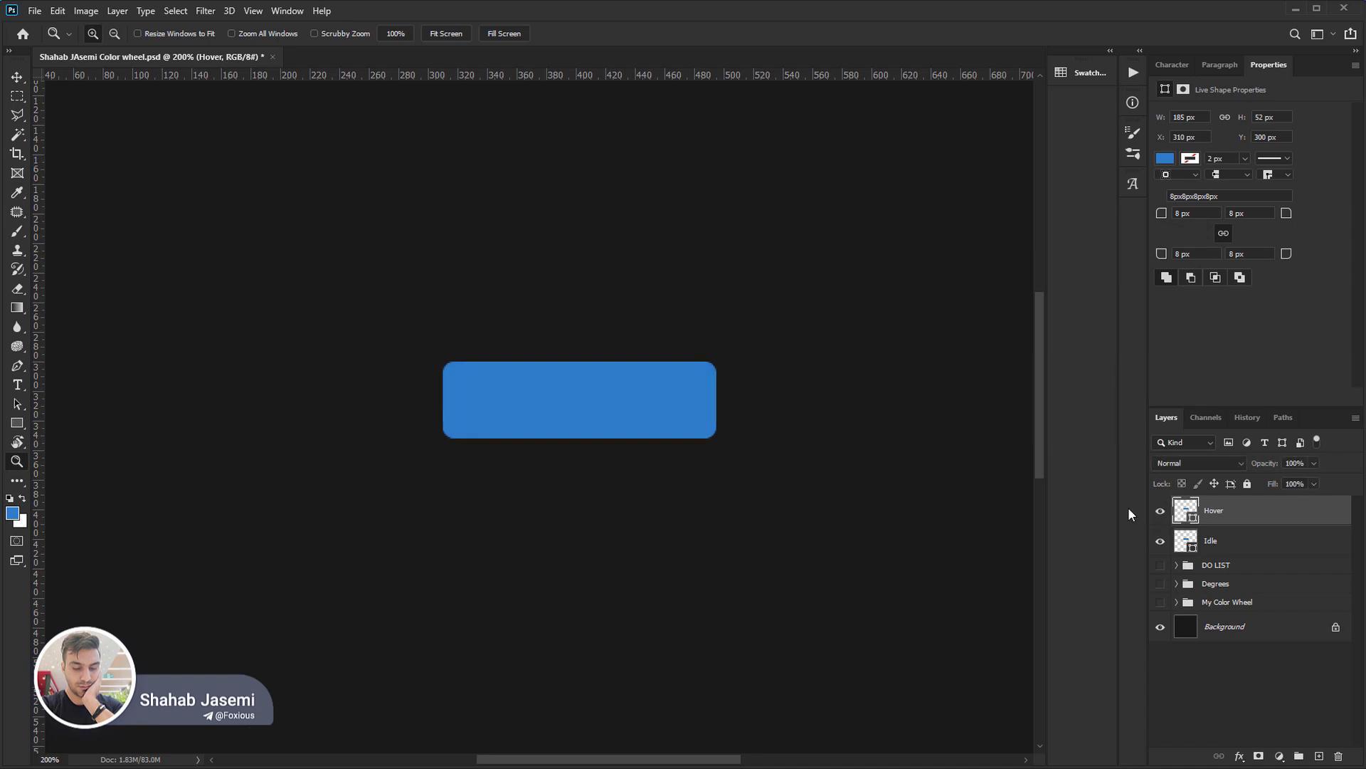
# Set the foreground colour's brightness to 60% and fill the Hover rectangle with it.
pyautogui.click(12, 514)
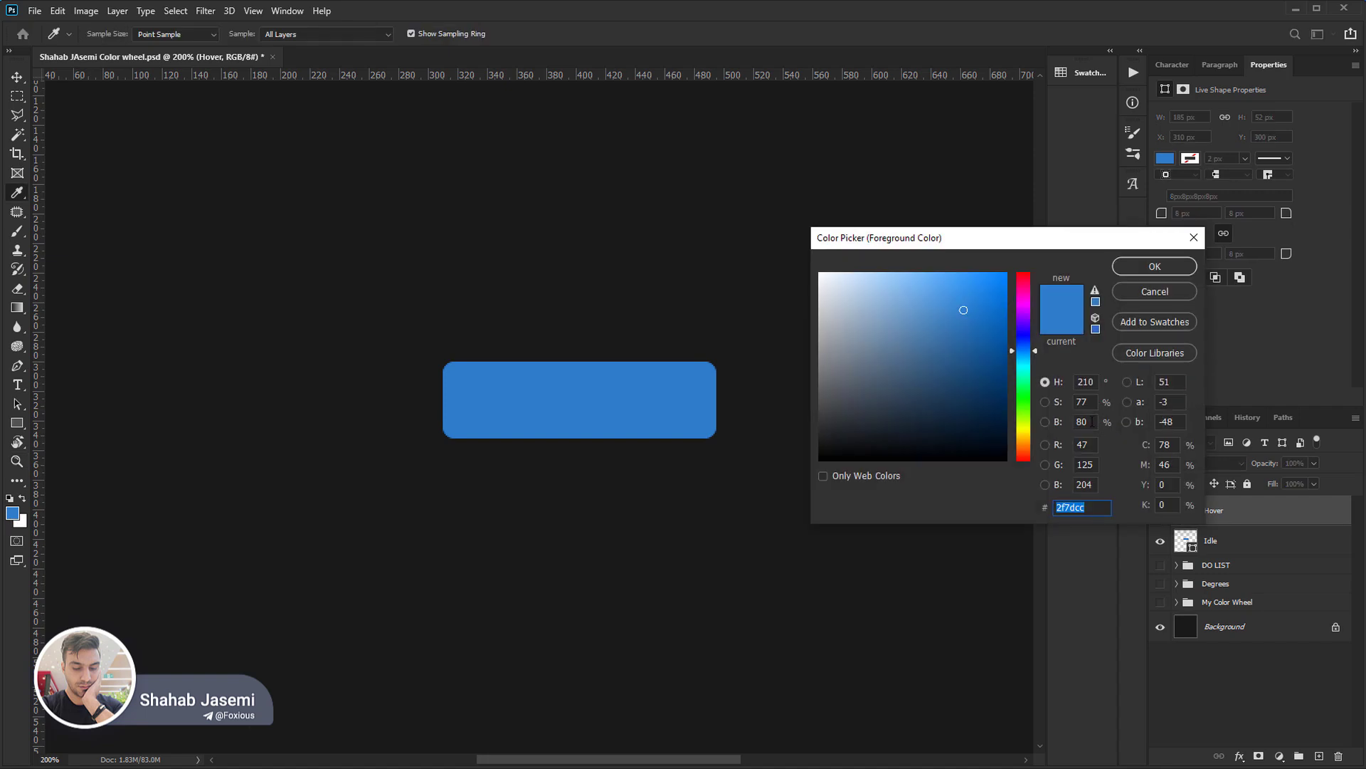
pyautogui.click(1092, 422)
pyautogui.hotkey('shift', 'Down')
pyautogui.hotkey('shift', 'Down')
pyautogui.press('Return')
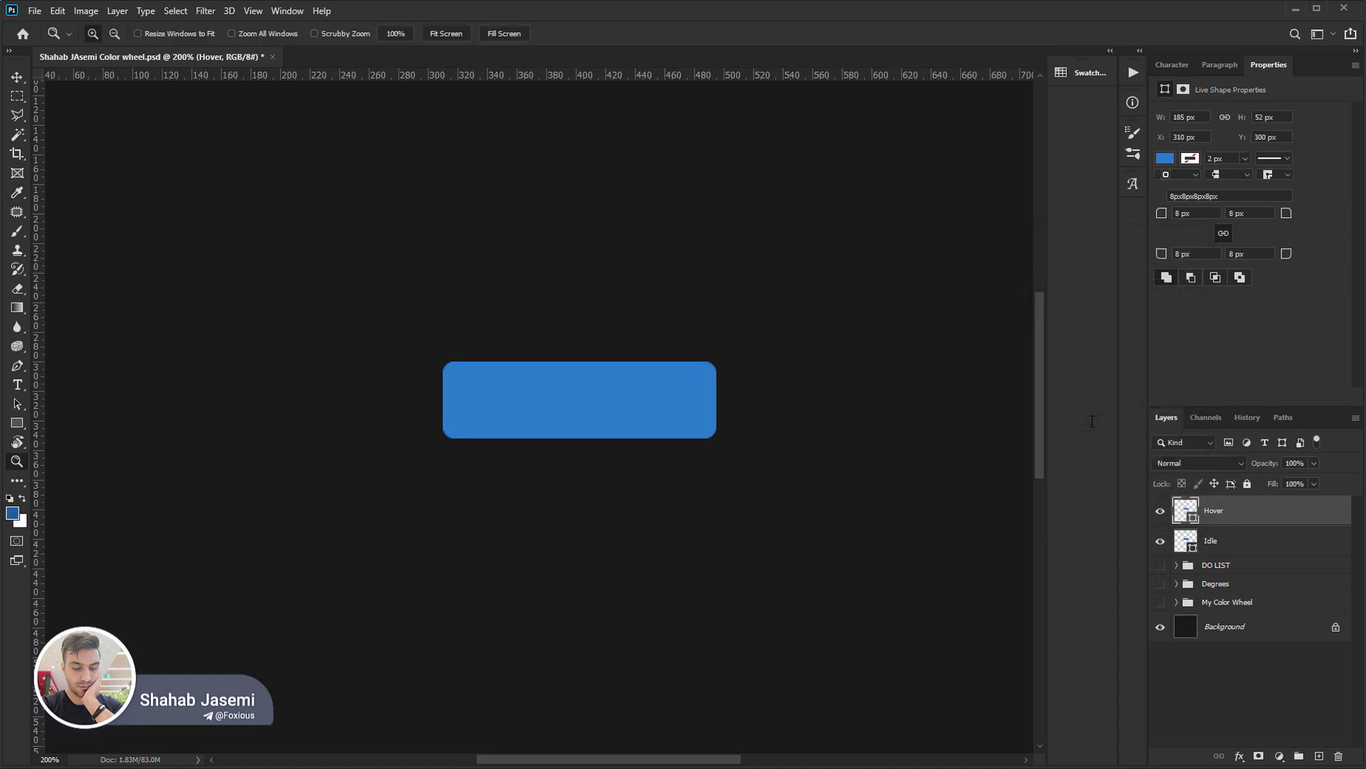
pyautogui.hotkey('alt', 'BackSpace')
# Toggle the Hover layer's visibility to compare its 60% brightness blue with the Idle button.
pyautogui.click(1158, 513)
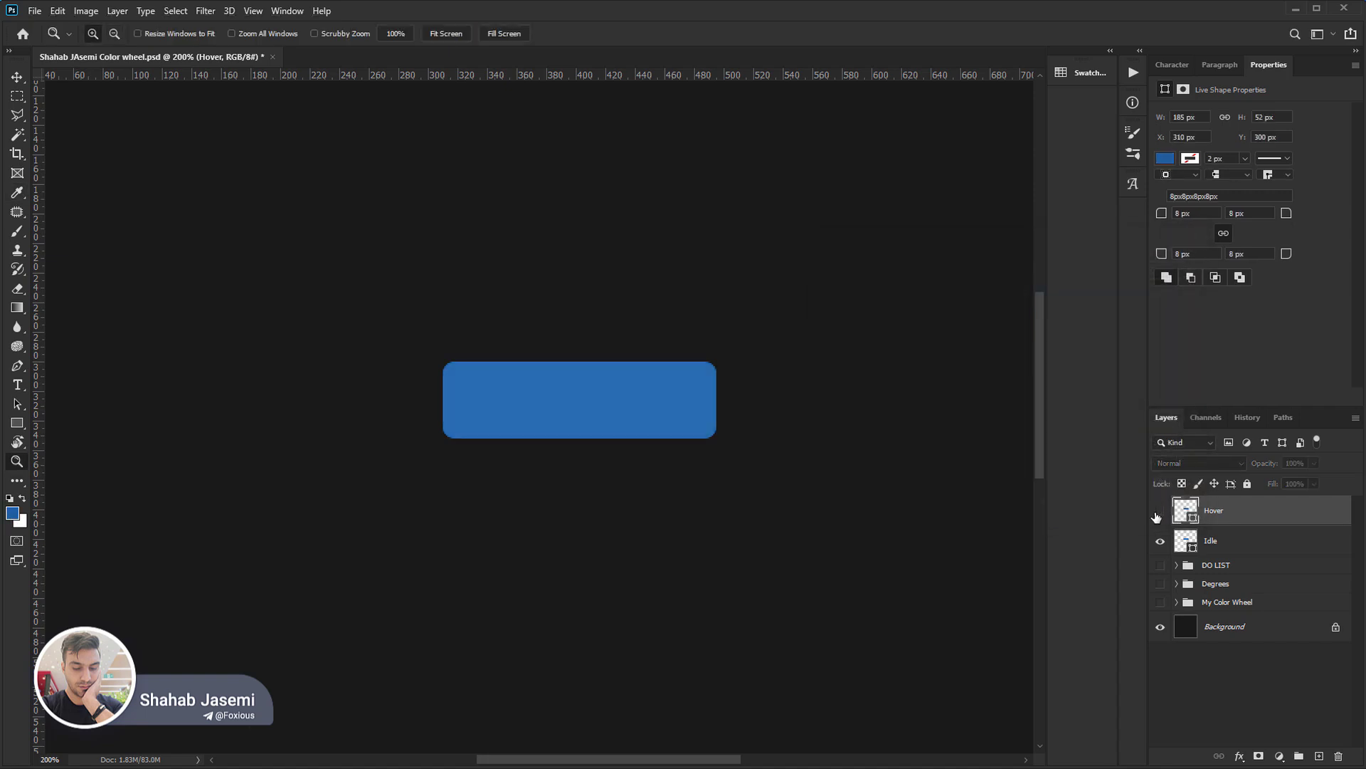
pyautogui.click(1158, 512)
pyautogui.click(1158, 513)
pyautogui.click(1158, 512)
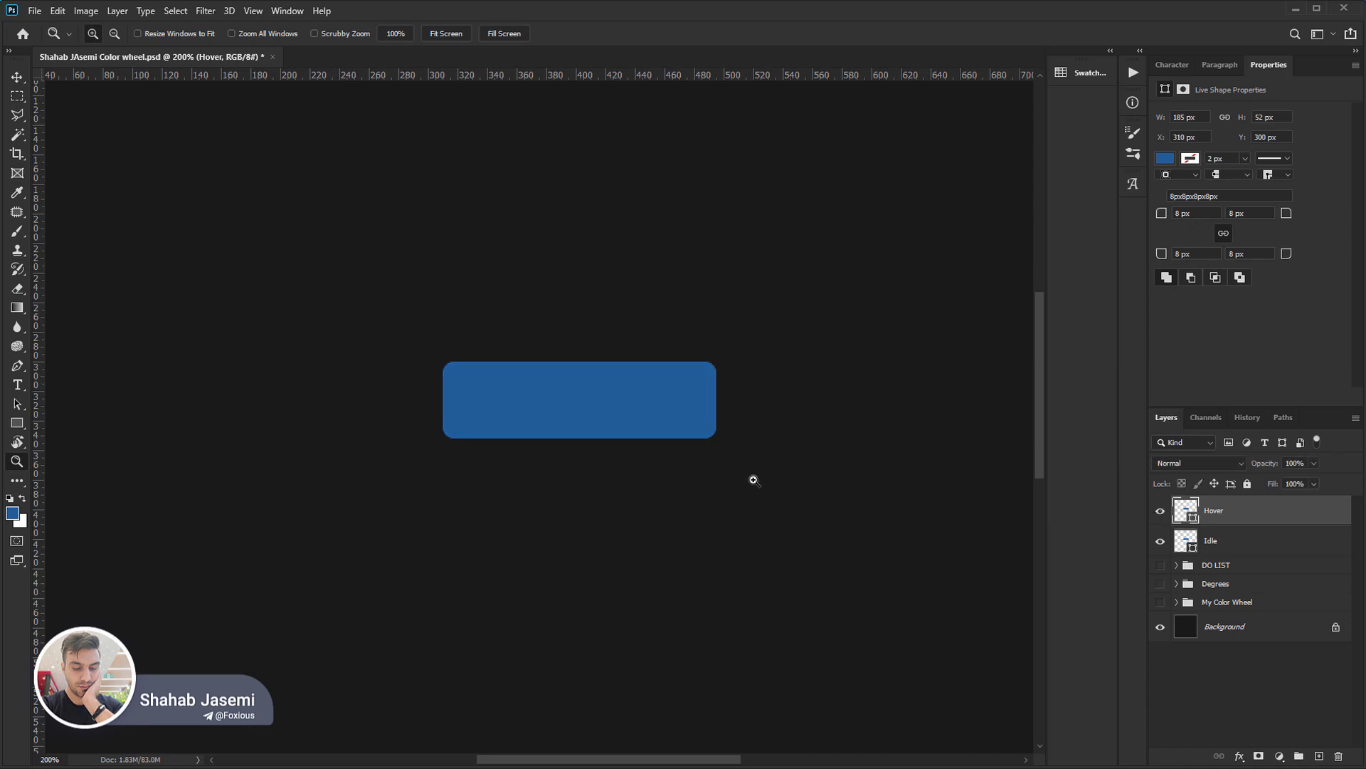
# Set the foreground colour to 70% brightness and a hue of 200°, and fill the Hover rectangle with it.
pyautogui.click(10, 513)
pyautogui.click(1094, 420)
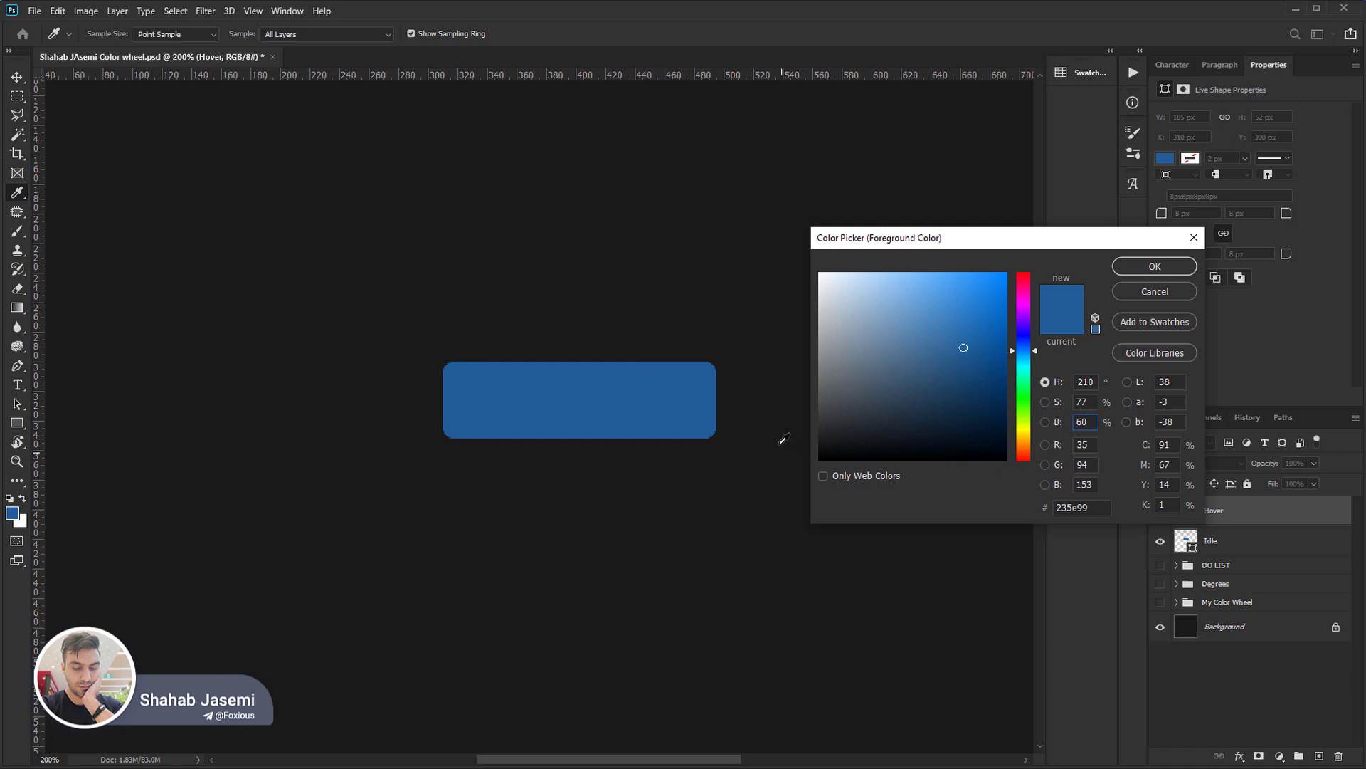
pyautogui.hotkey('shift', 'Up')
pyautogui.press('Return')
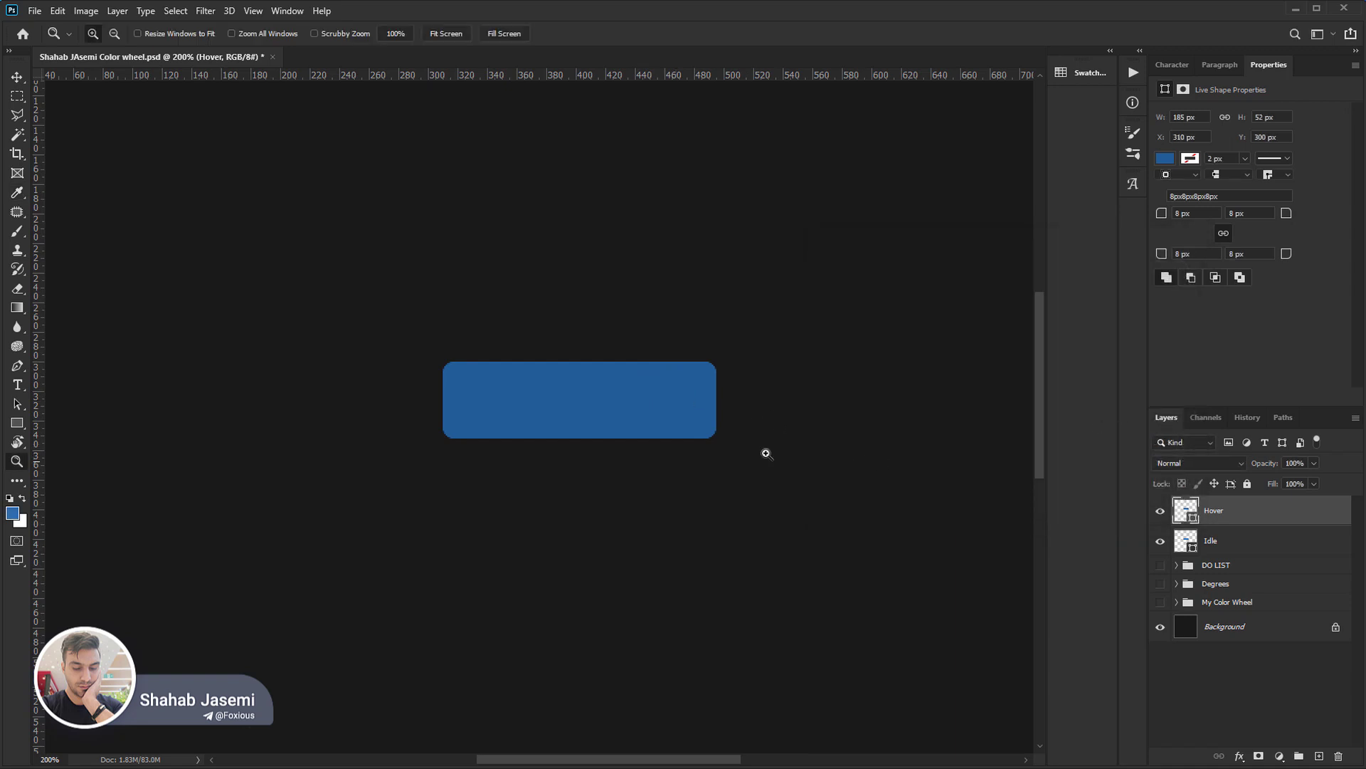
pyautogui.click(14, 515)
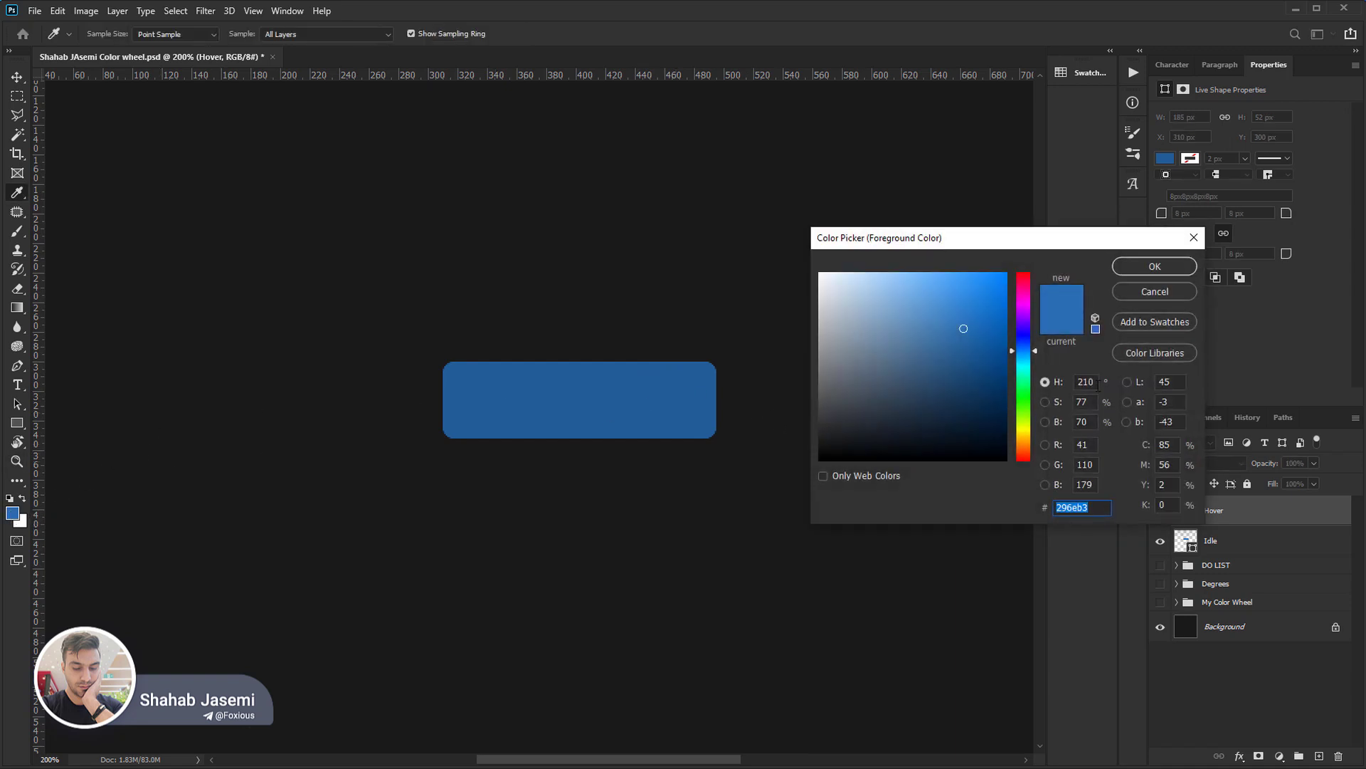
pyautogui.click(1098, 384)
pyautogui.hotkey('shift', 'Down')
pyautogui.press('Return')
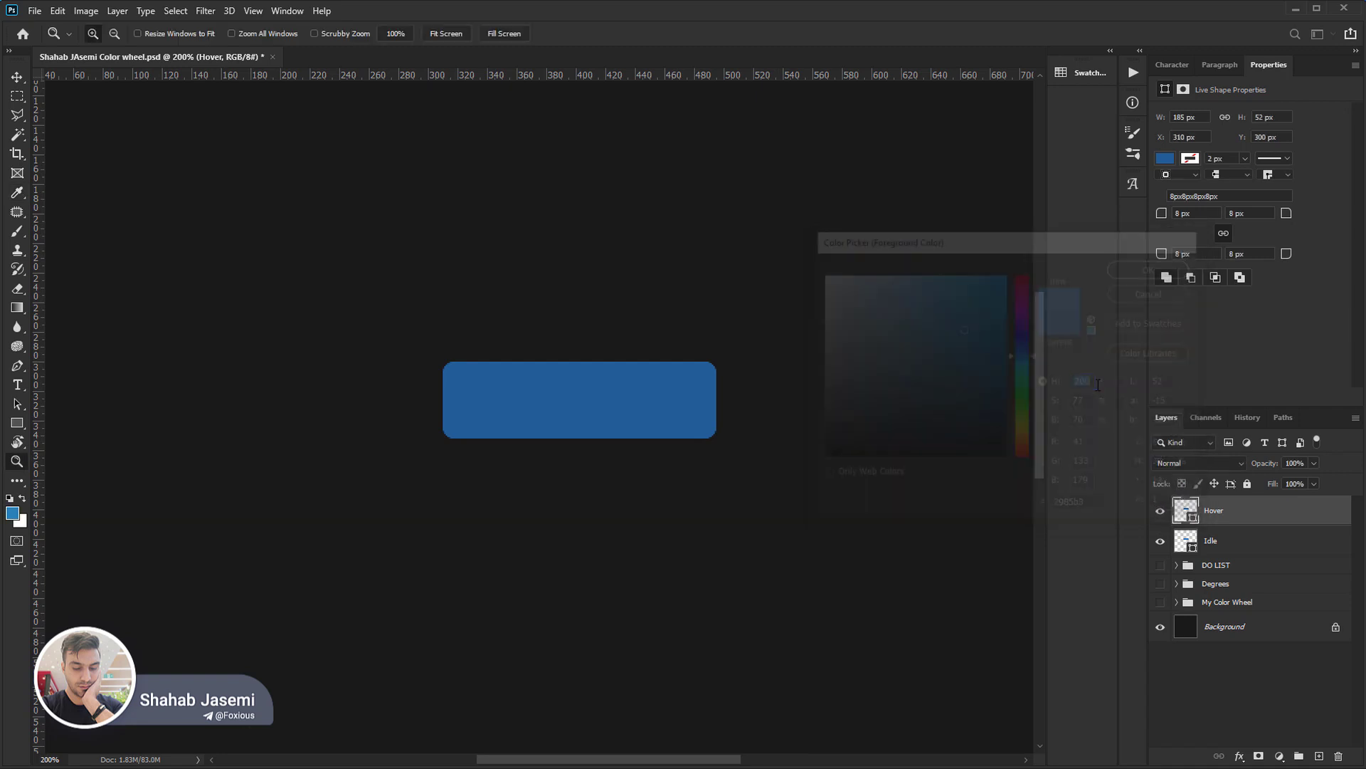
pyautogui.hotkey('alt', 'BackSpace')
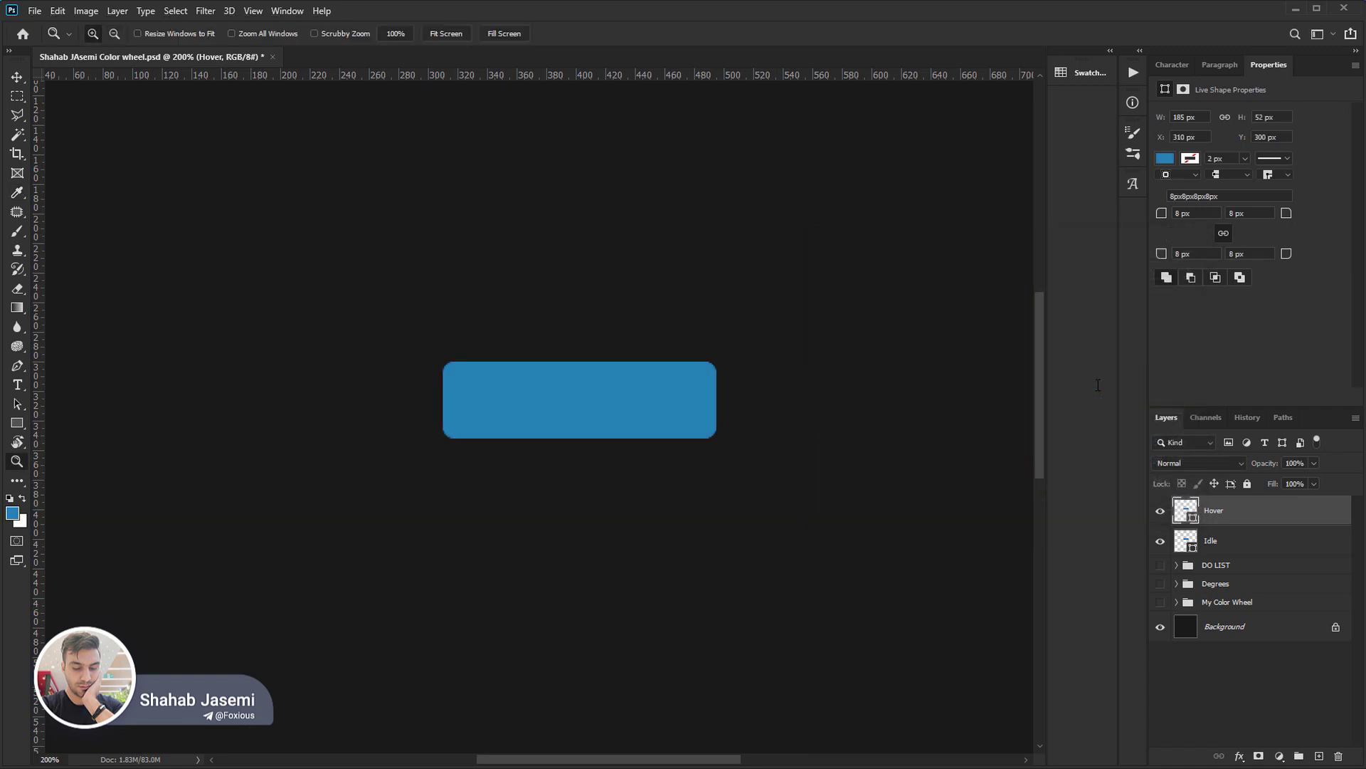
# Toggle the Hover layer's visibility to compare its hue with the Idle button, and delete the Hover layer.
pyautogui.click(1158, 511)
pyautogui.click(1159, 511)
pyautogui.click(1159, 511)
pyautogui.click(1159, 511)
pyautogui.press('Delete')
# Duplicate the Idle layer and name the copy Hover.
pyautogui.hotkey('ctrl', 'j')
pyautogui.doubleClick(1221, 511)
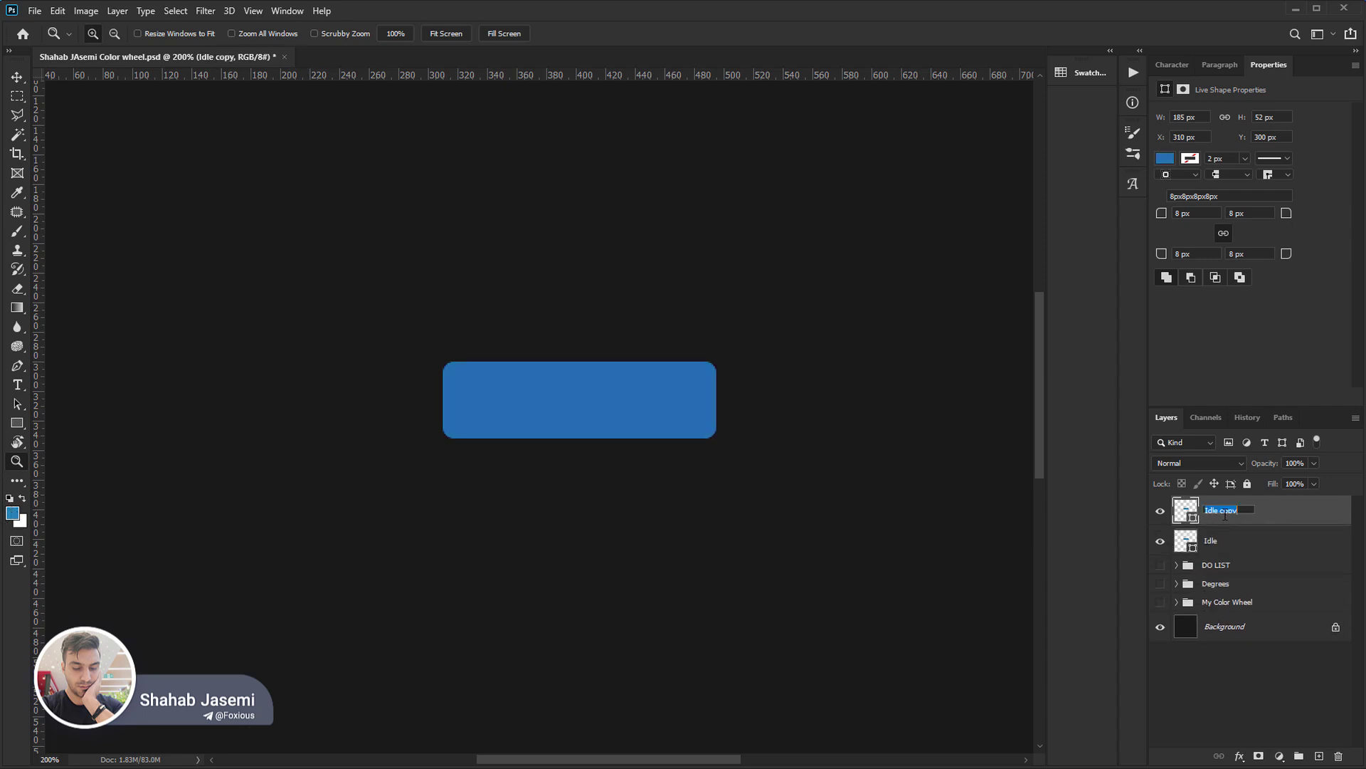
pyautogui.write('Hover')
pyautogui.press('Return')
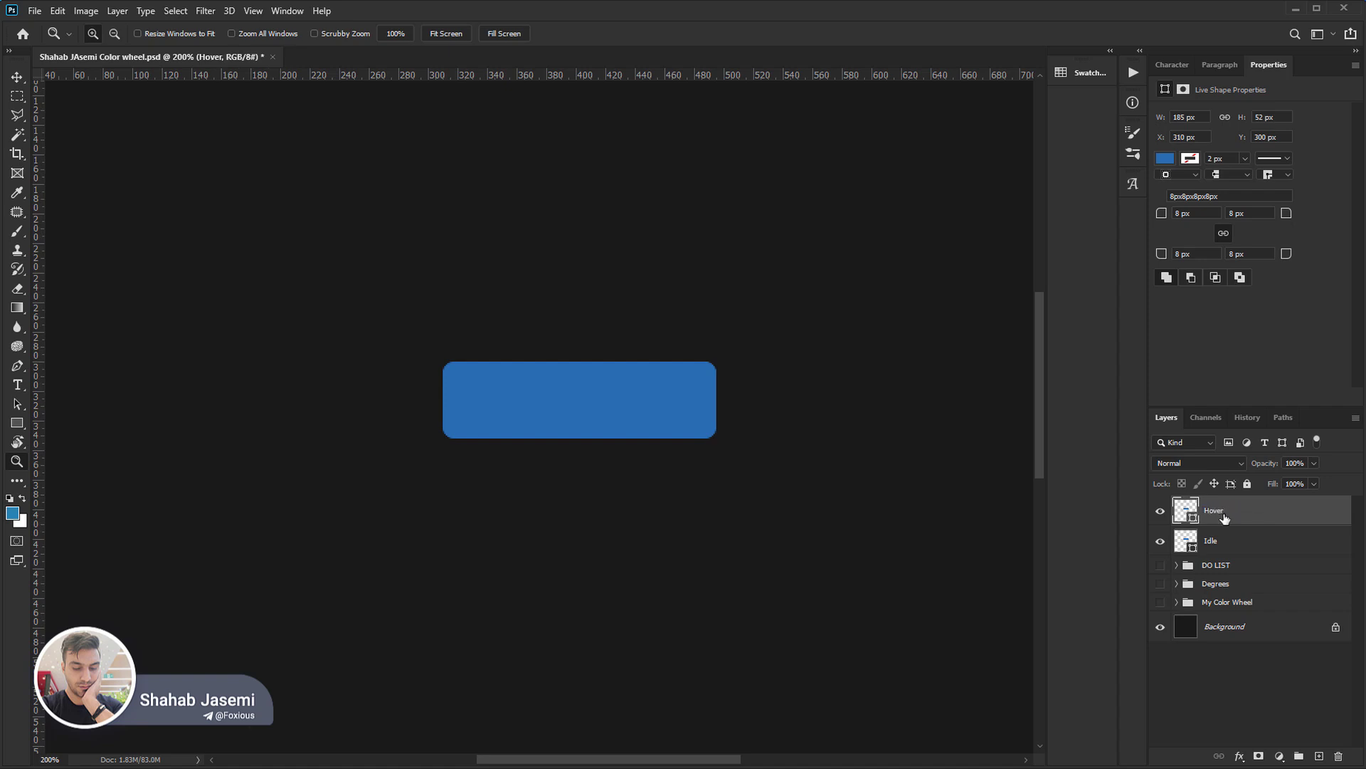
# Sample the rectangle's blue, set its saturation to 40% and fill the Hover rectangle with it.
pyautogui.click(14, 514)
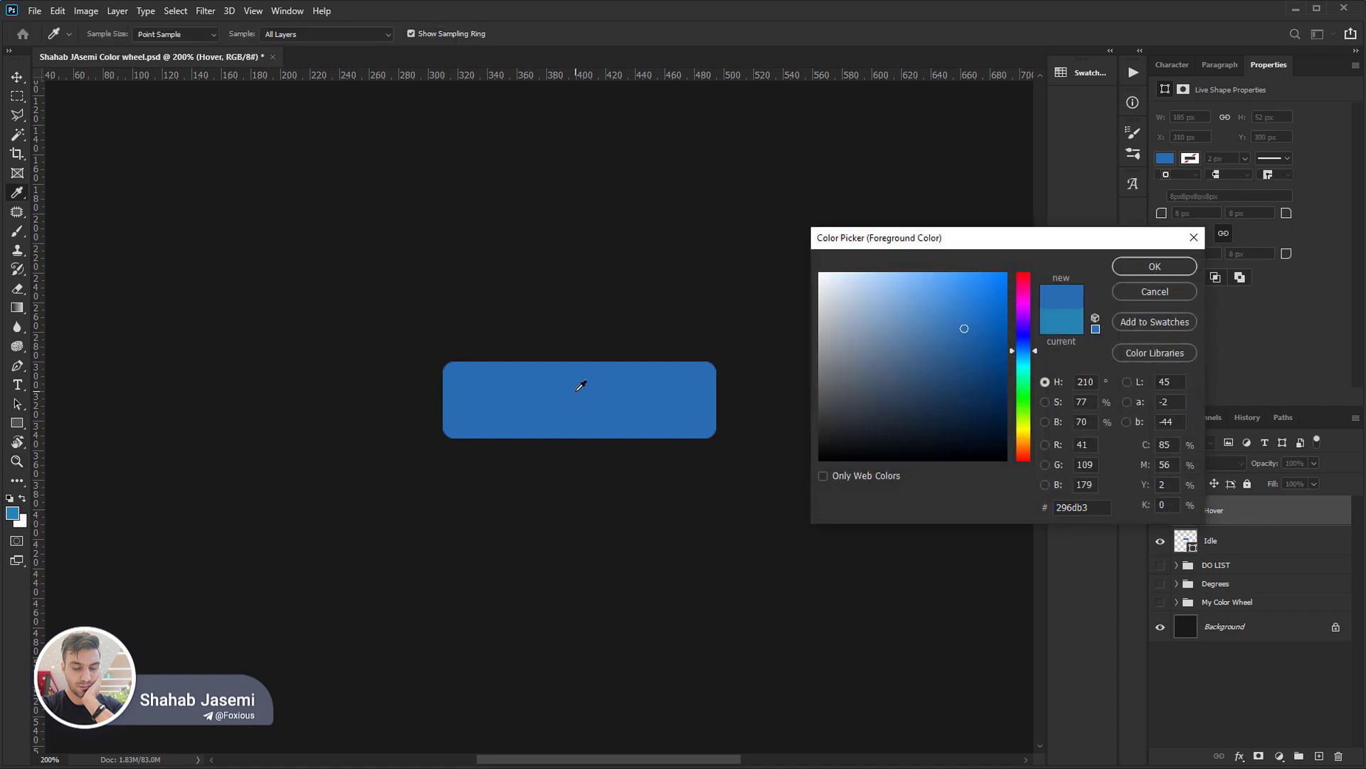
pyautogui.moveTo(1076, 402); pyautogui.dragTo(1098, 400)
pyautogui.hotkey('shift', 'Down')
pyautogui.hotkey('shift', 'Down')
pyautogui.hotkey('shift', 'Down')
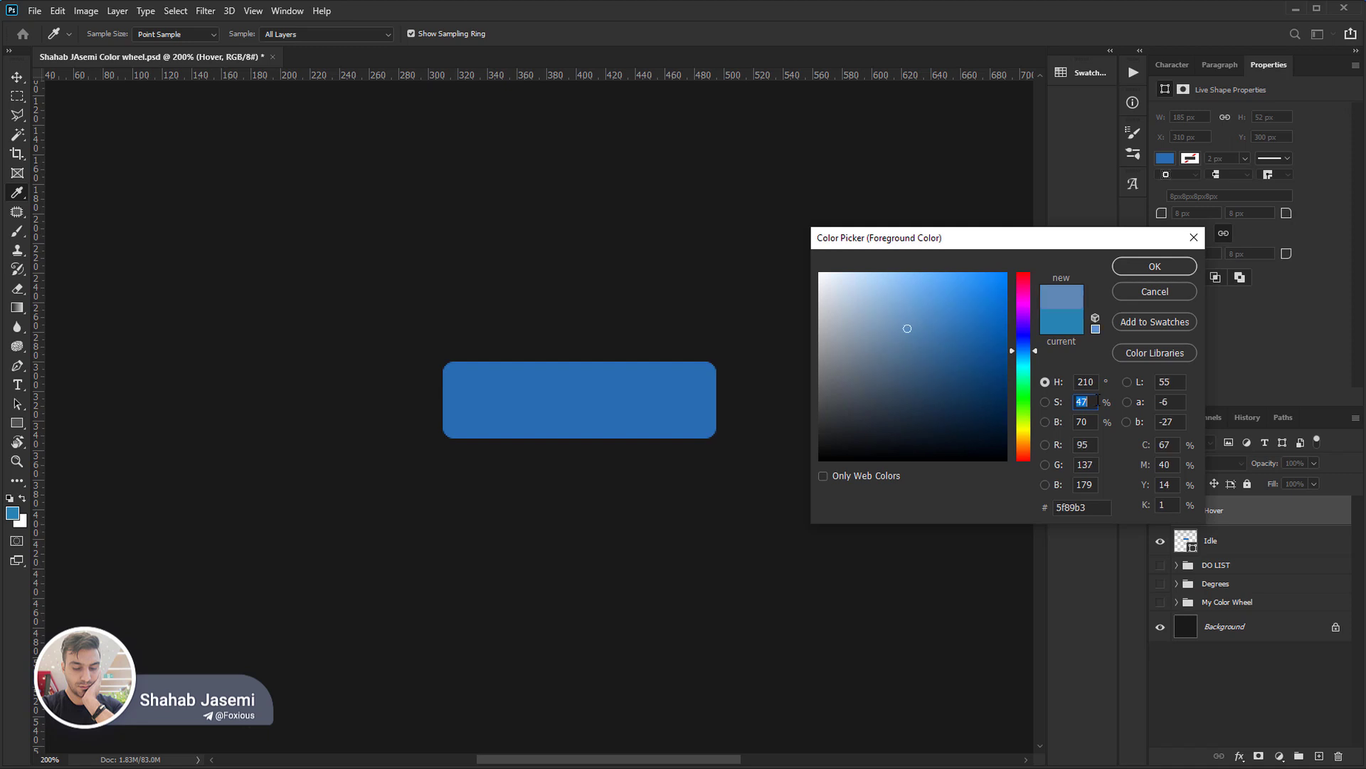
pyautogui.press('Down')
pyautogui.press('Down')
pyautogui.press('Down')
pyautogui.press('Down')
pyautogui.press('Down')
pyautogui.press('Down')
pyautogui.press('Down')
pyautogui.press('Return')
pyautogui.press('z')
pyautogui.hotkey('alt', 'BackSpace')
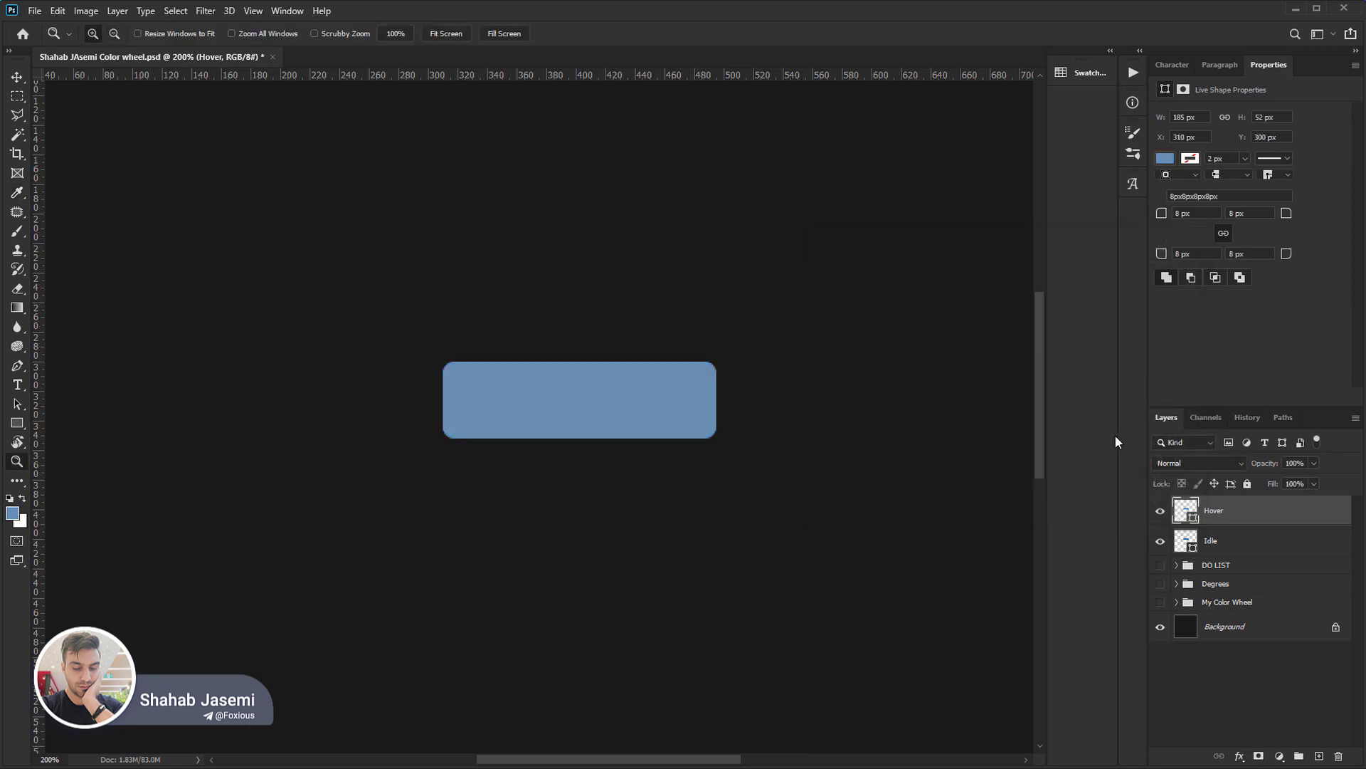
# Toggle the Hover layer's visibility to compare its saturation with the Idle button, and open the foreground colour to review its HSB values.
pyautogui.click(1161, 511)
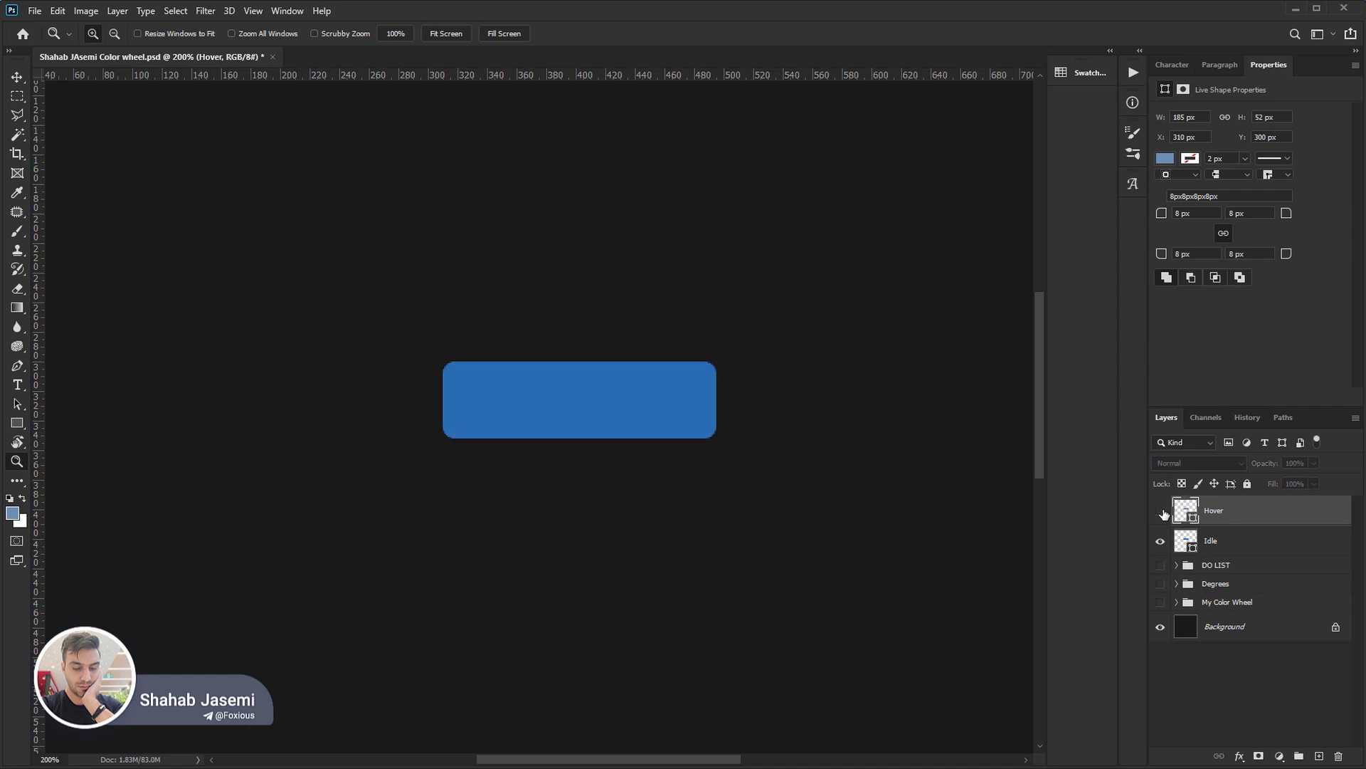
pyautogui.click(1162, 512)
pyautogui.click(1162, 512)
pyautogui.click(1161, 512)
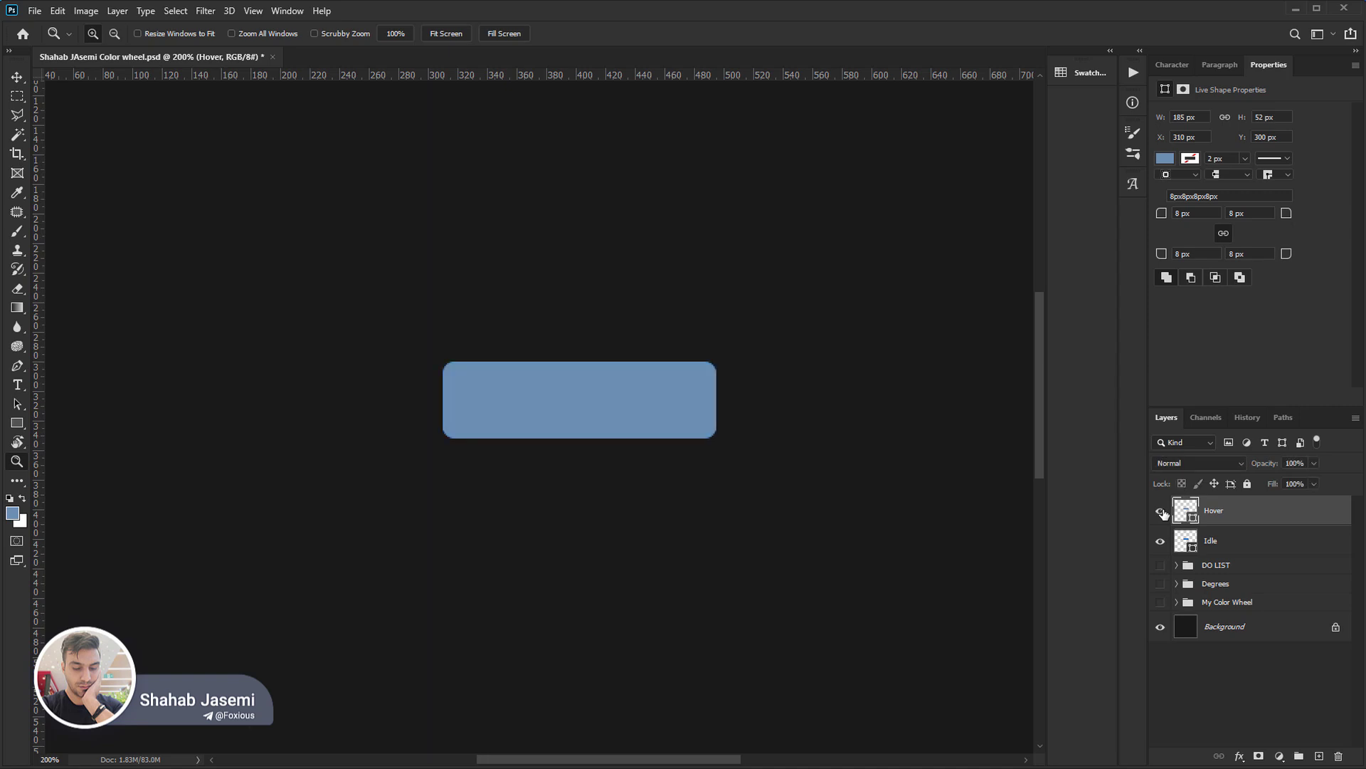
pyautogui.click(13, 513)
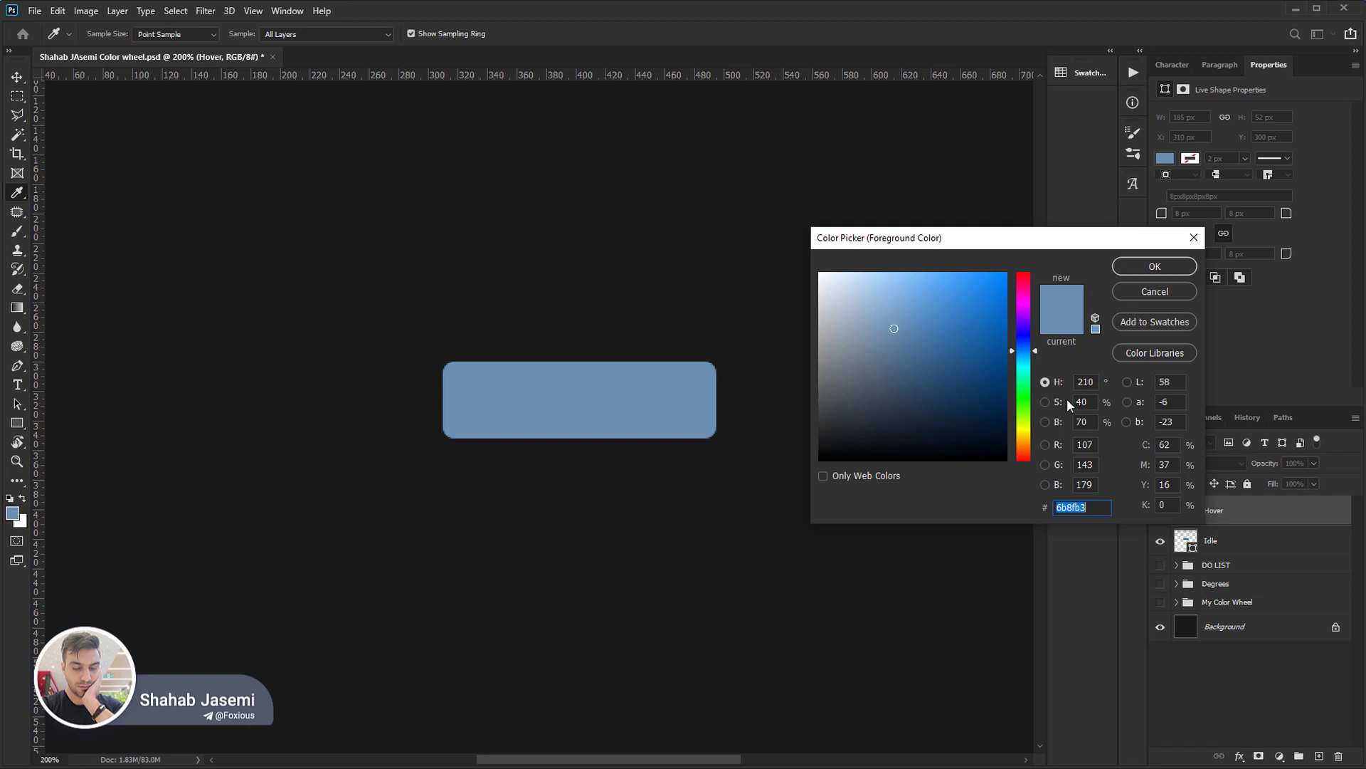
pyautogui.hotkey('ctrl', '2')
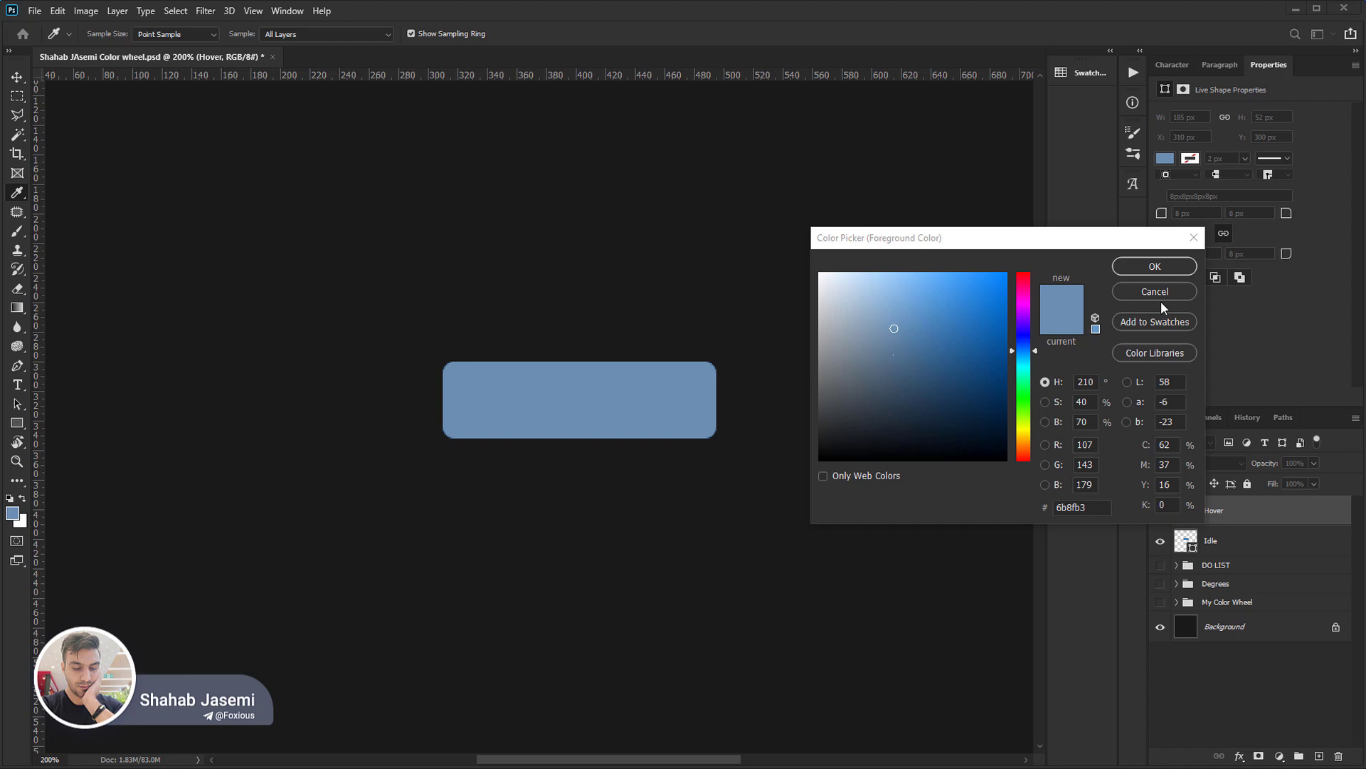
# Delete the Hover layer and sample the Idle button's blue as the foreground colour.
pyautogui.press('Escape')
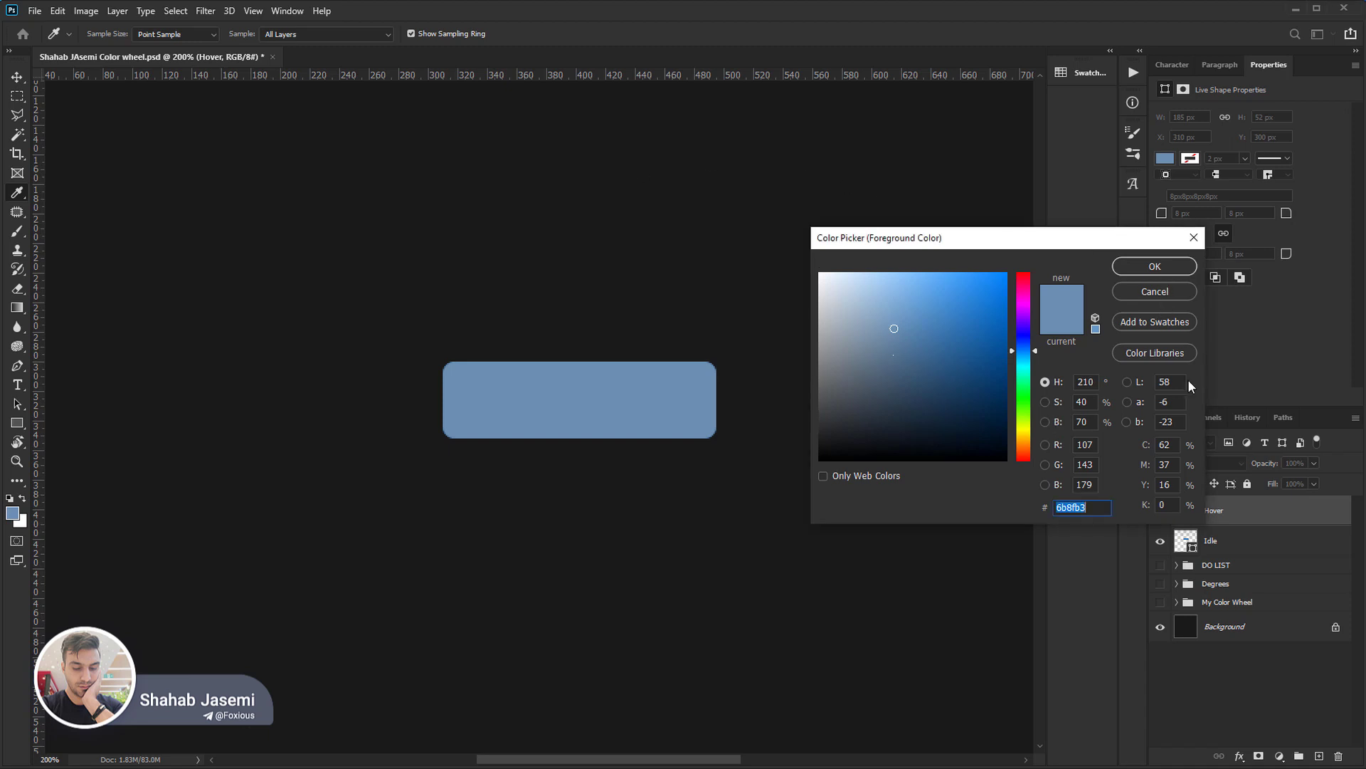
pyautogui.click(1157, 270)
pyautogui.press('Delete')
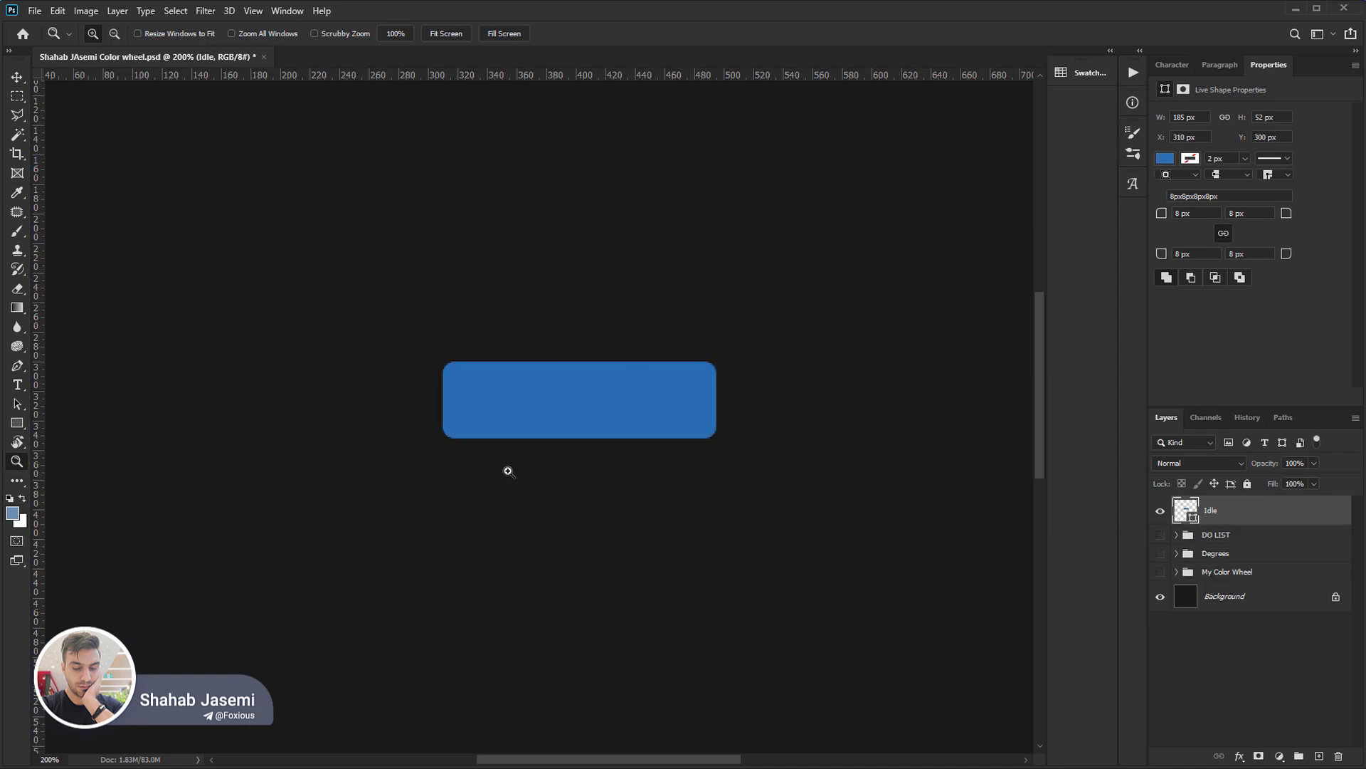
pyautogui.click(17, 514)
pyautogui.click(564, 394)
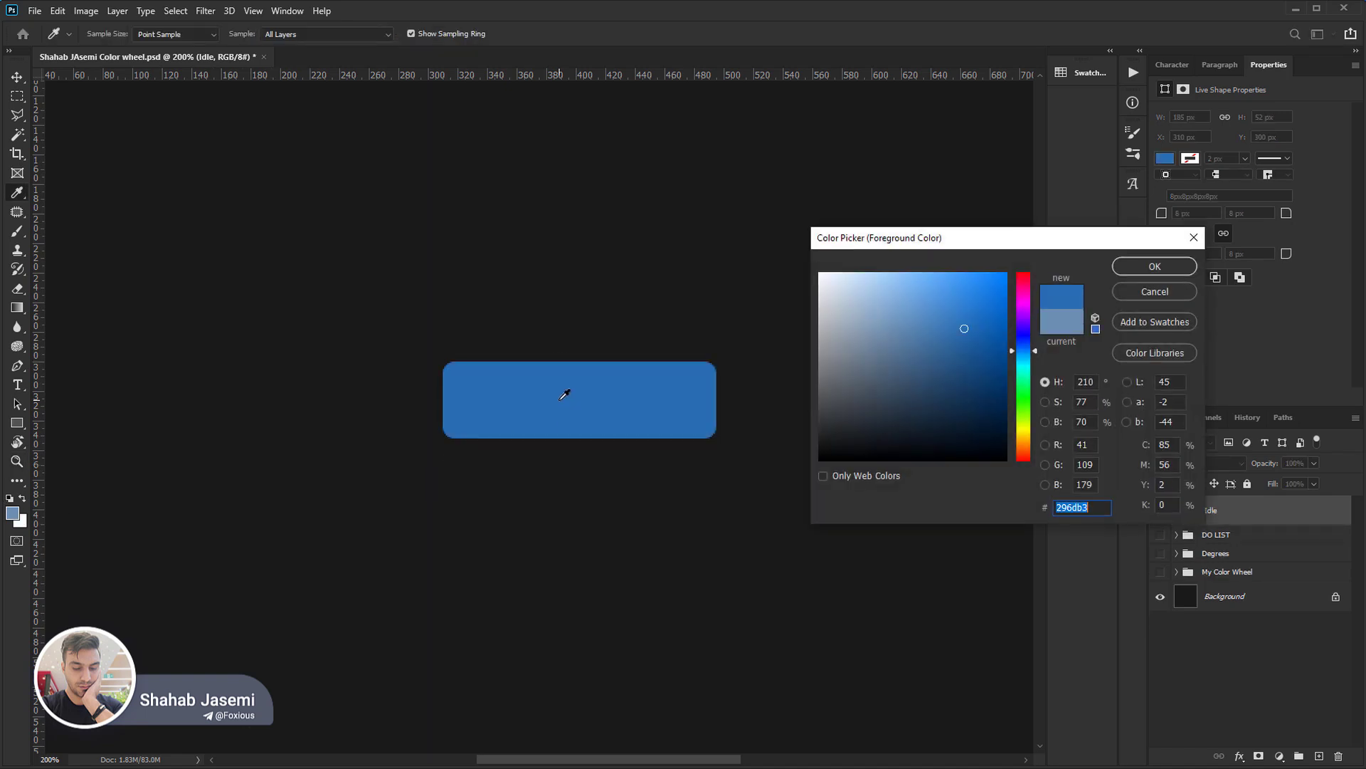
pyautogui.press('Return')
# Duplicate the Idle button layer and name the duplicate Hover.
pyautogui.press('z')
pyautogui.hotkey('ctrl', 'j')
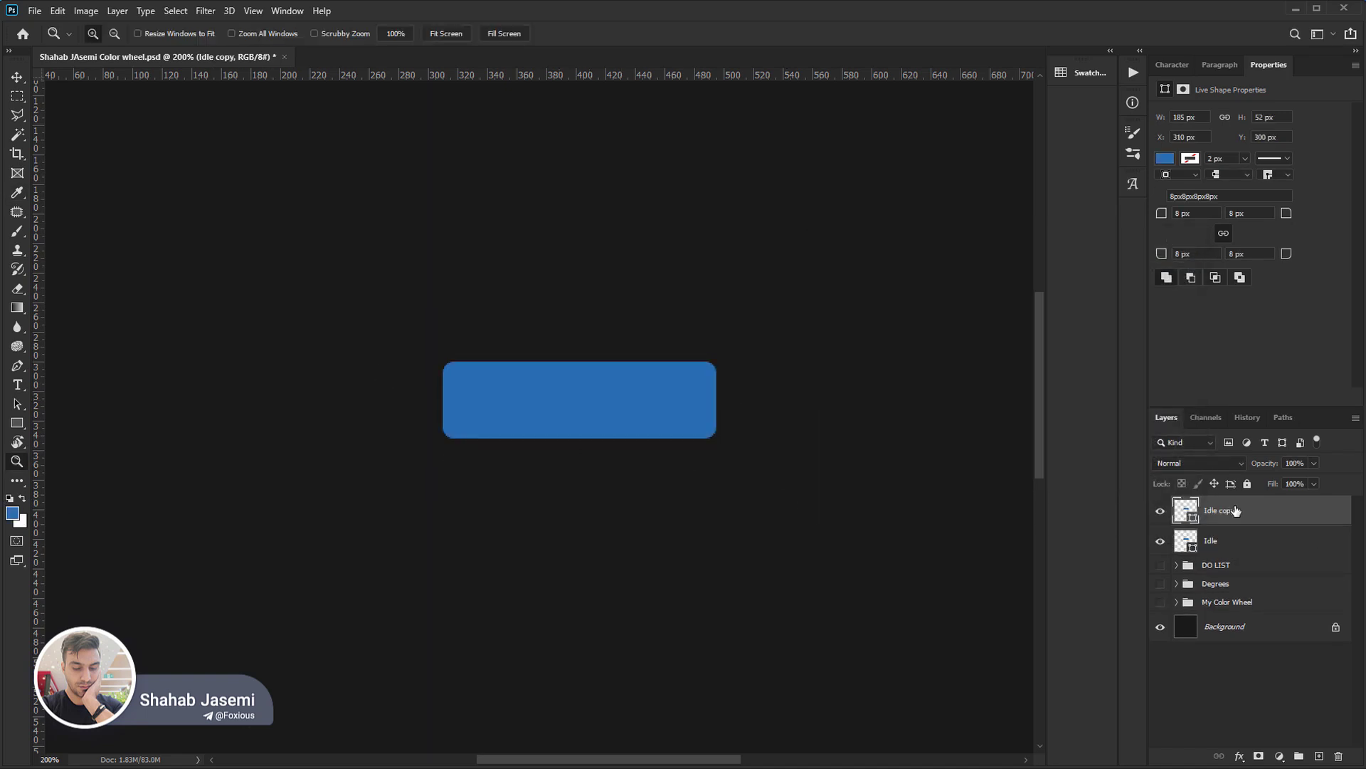
pyautogui.doubleClick(1224, 511)
pyautogui.write('Hover')
pyautogui.press('Return')
# Fill the Hover rectangle with #3f81b3, picked from the RGB blue component's colour field, and compare it with the Idle button.
pyautogui.click(12, 513)
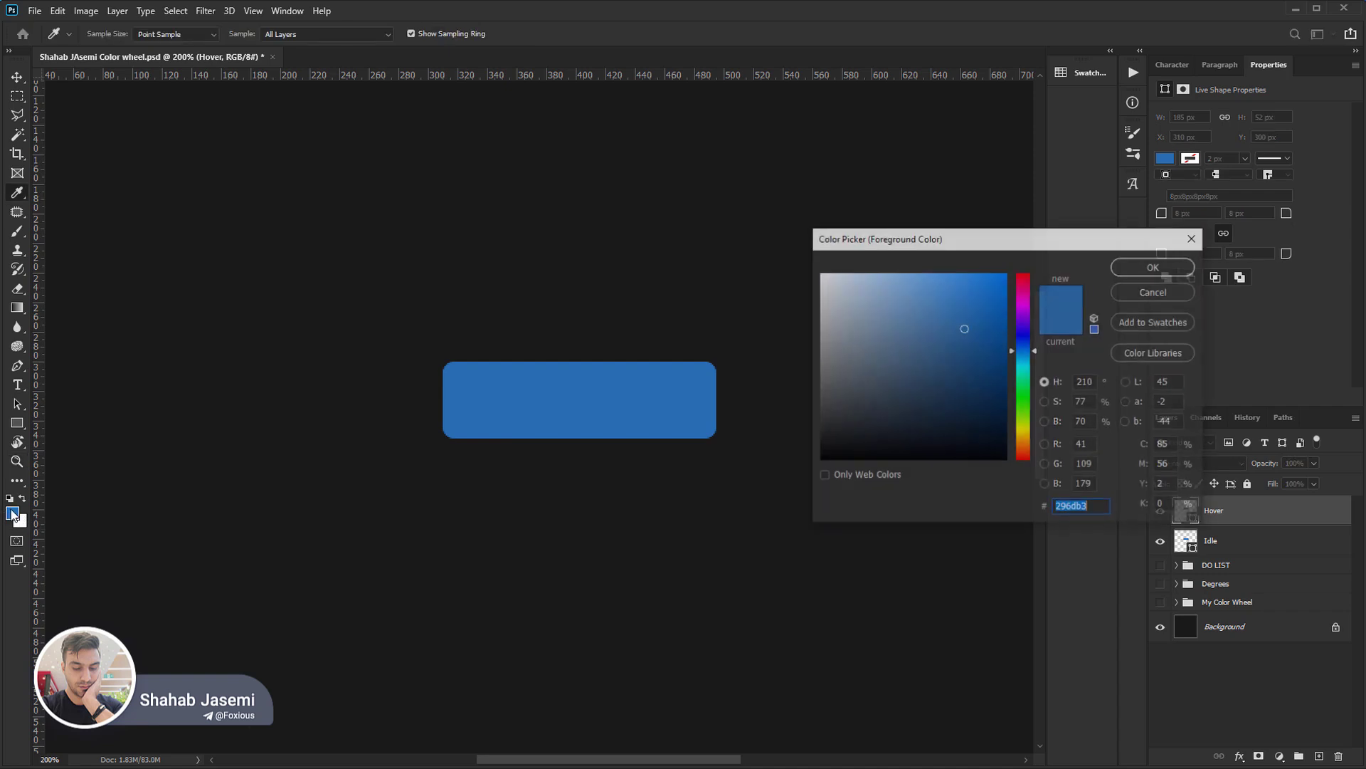
pyautogui.click(1044, 484)
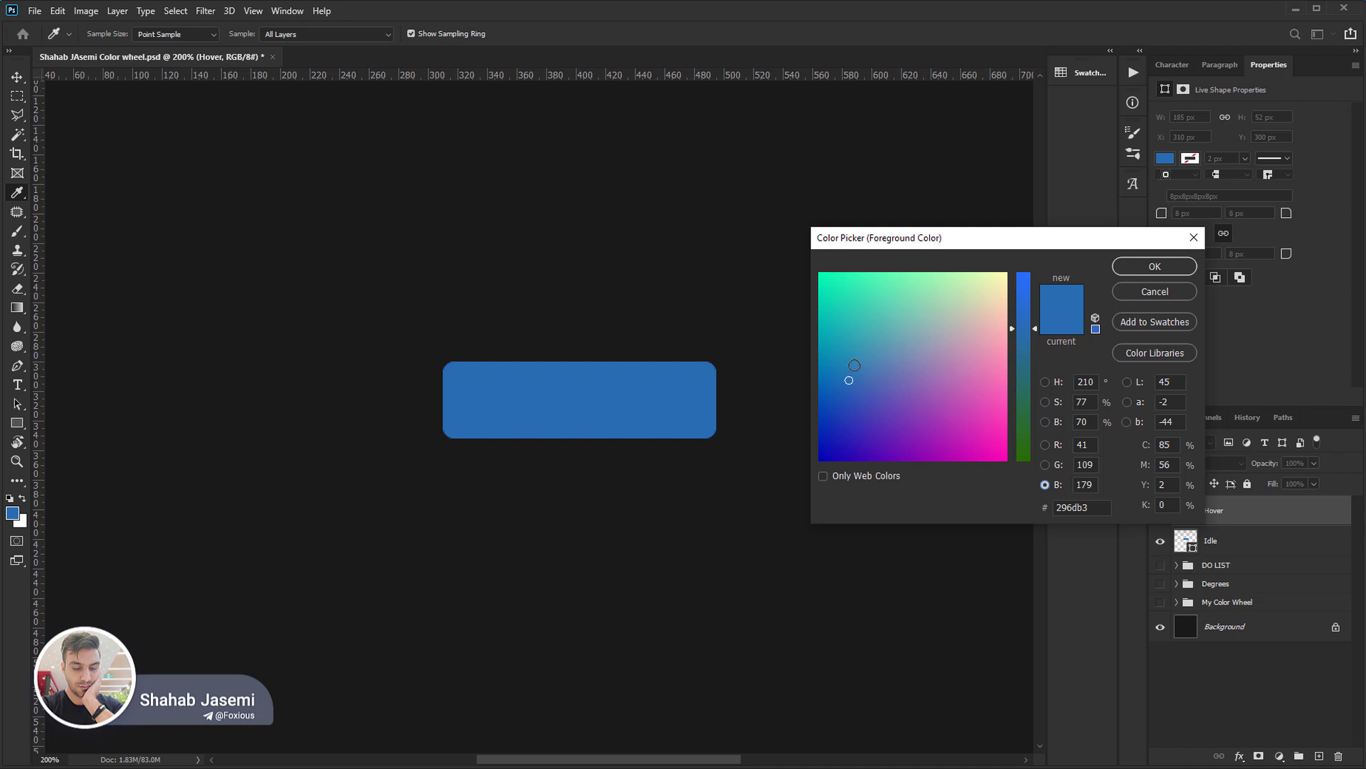
pyautogui.click(849, 361)
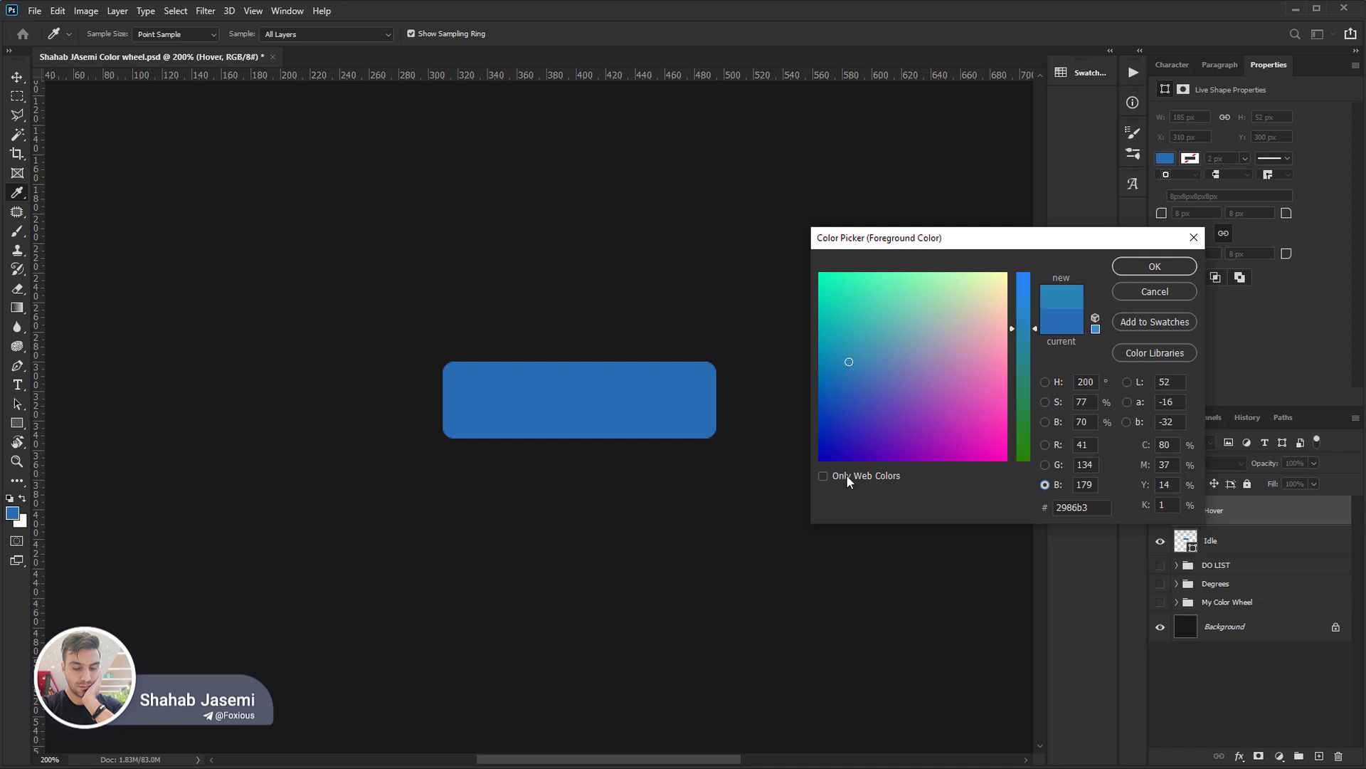
pyautogui.click(866, 365)
pyautogui.click(1139, 265)
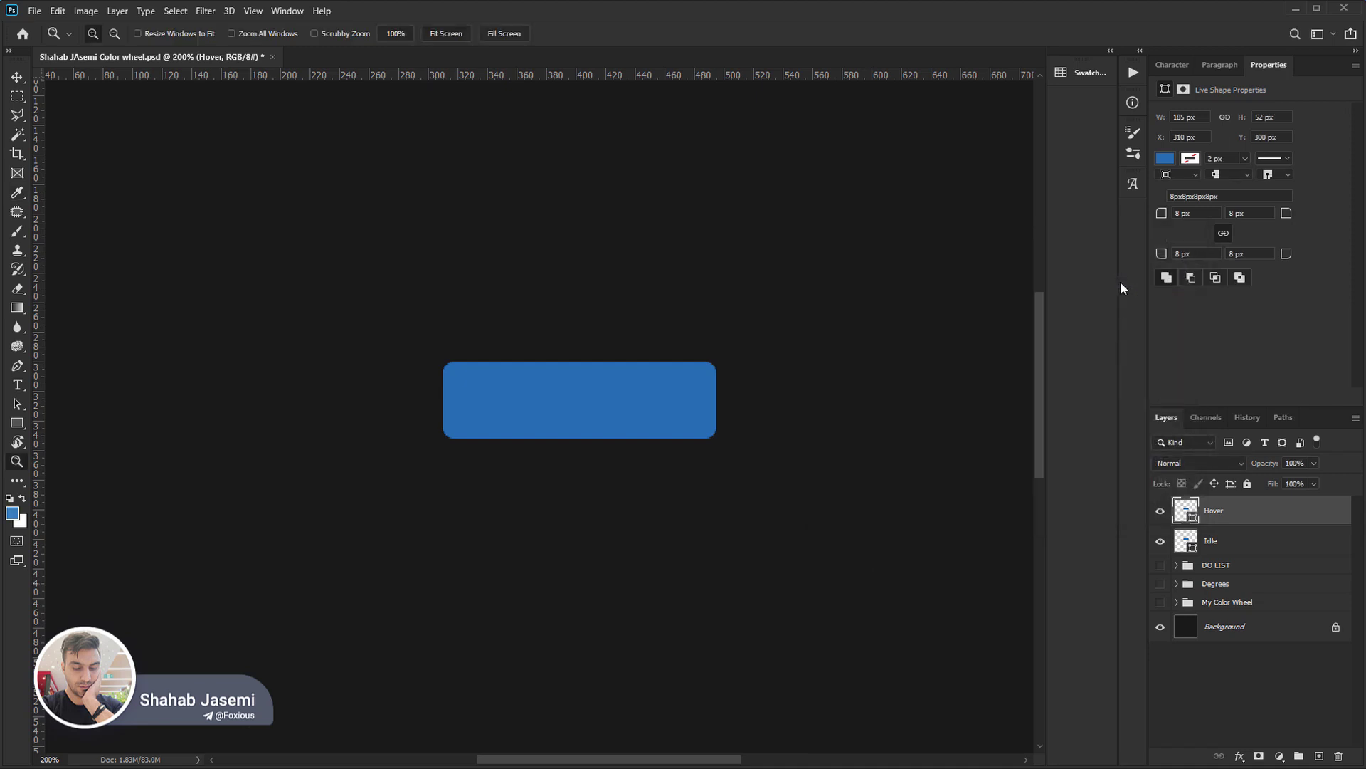
pyautogui.press('z')
pyautogui.click(1160, 511)
pyautogui.click(1160, 511)
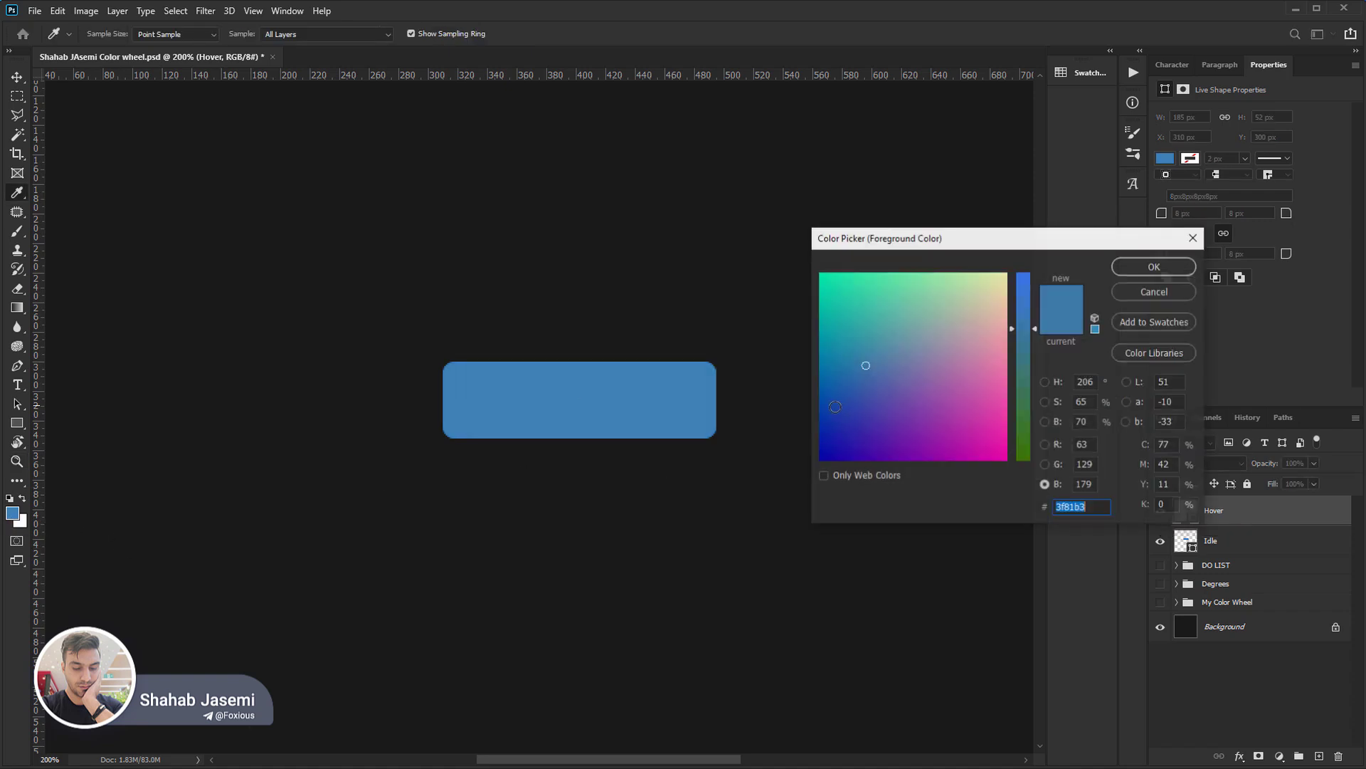
# Change the Hover rectangle's fill to #6069b3 and toggle the layer's visibility to compare it with the Idle button.
pyautogui.click(13, 513)
pyautogui.moveTo(882, 379); pyautogui.dragTo(890, 383)
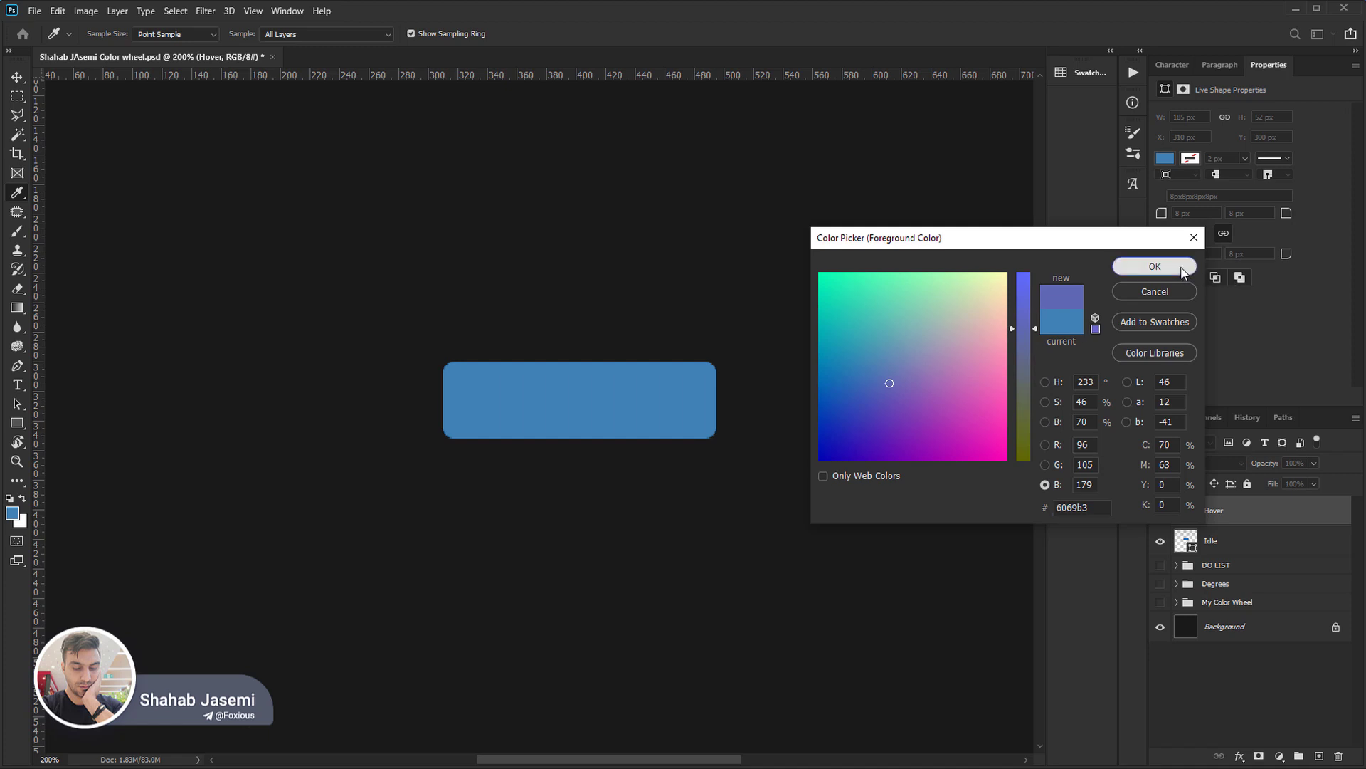
pyautogui.click(1182, 271)
pyautogui.press('z')
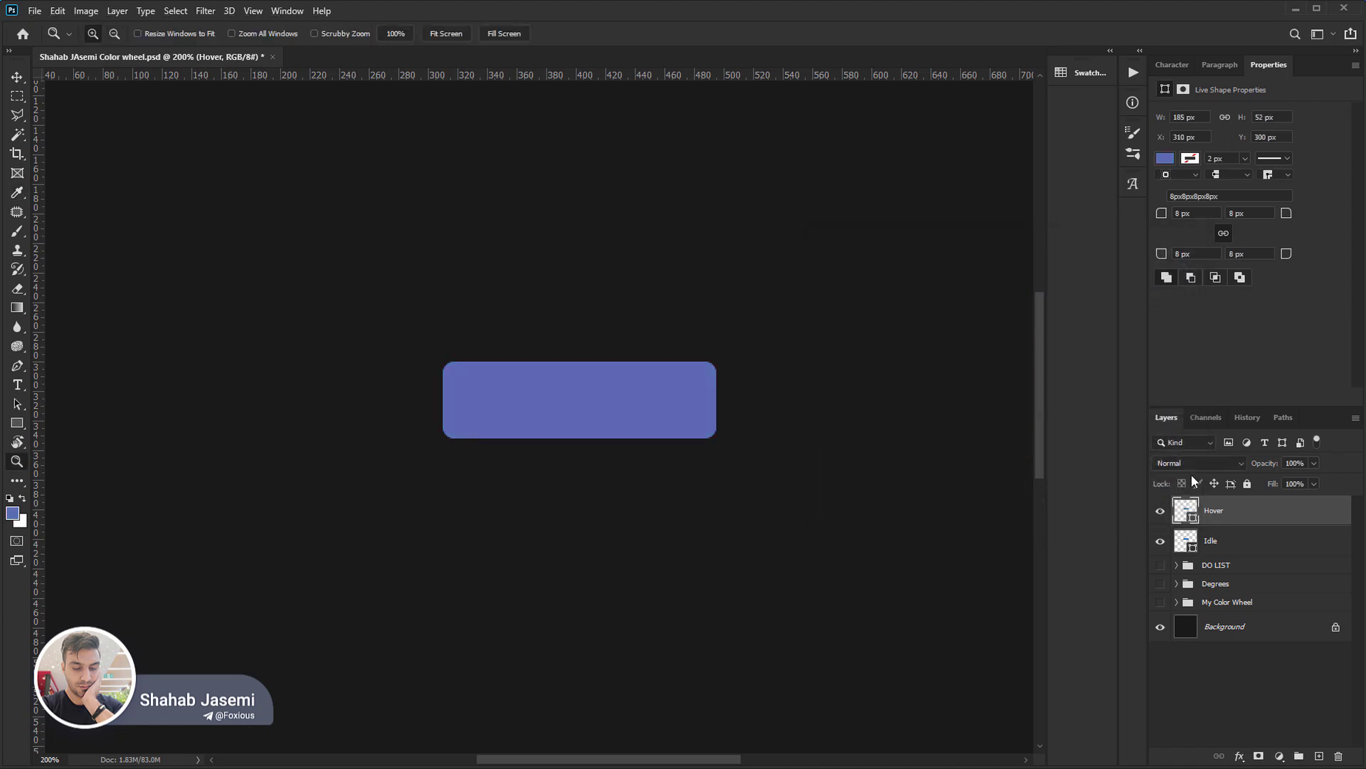
pyautogui.click(1161, 511)
pyautogui.click(1161, 511)
pyautogui.click(1161, 511)
pyautogui.click(1161, 511)
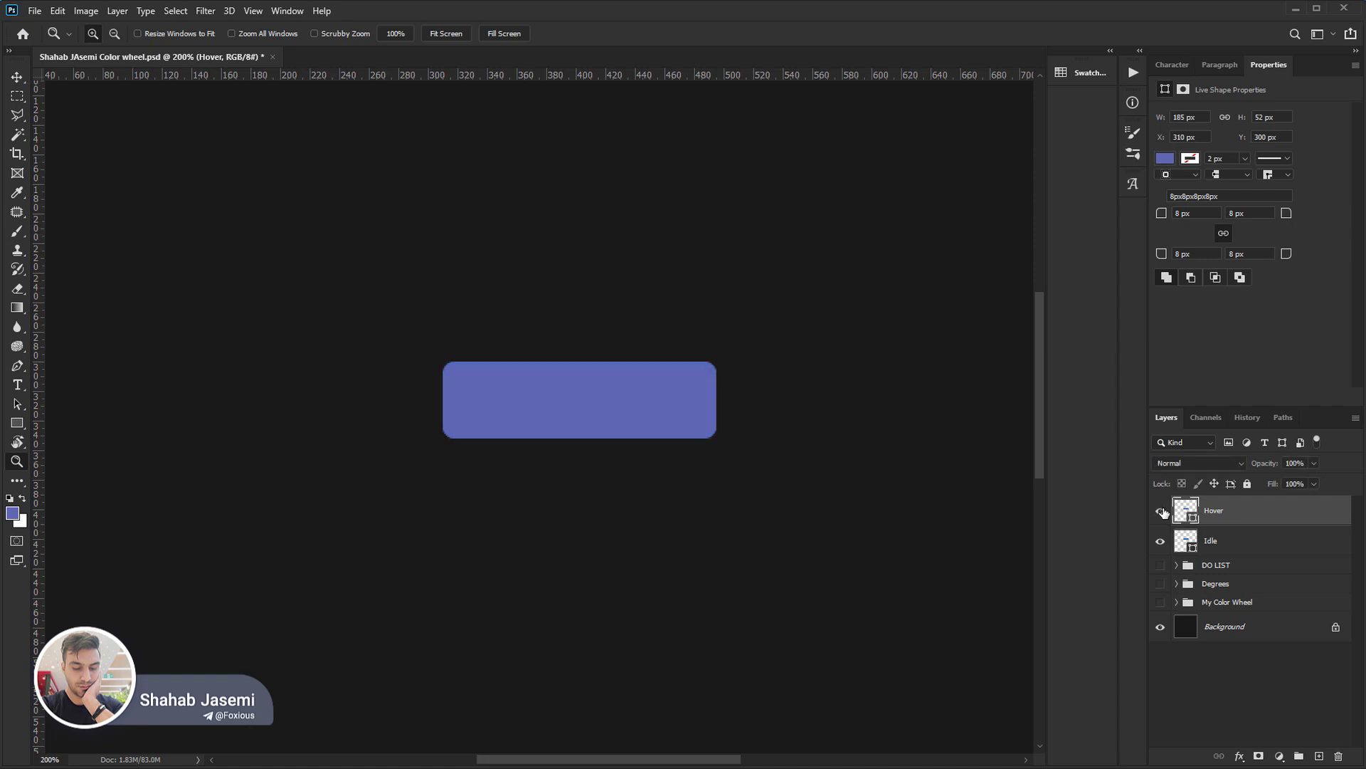
# Open the foreground colour and examine the colour fields for the R, G, B and hue, saturation, brightness components, ending on hue.
pyautogui.click(12, 514)
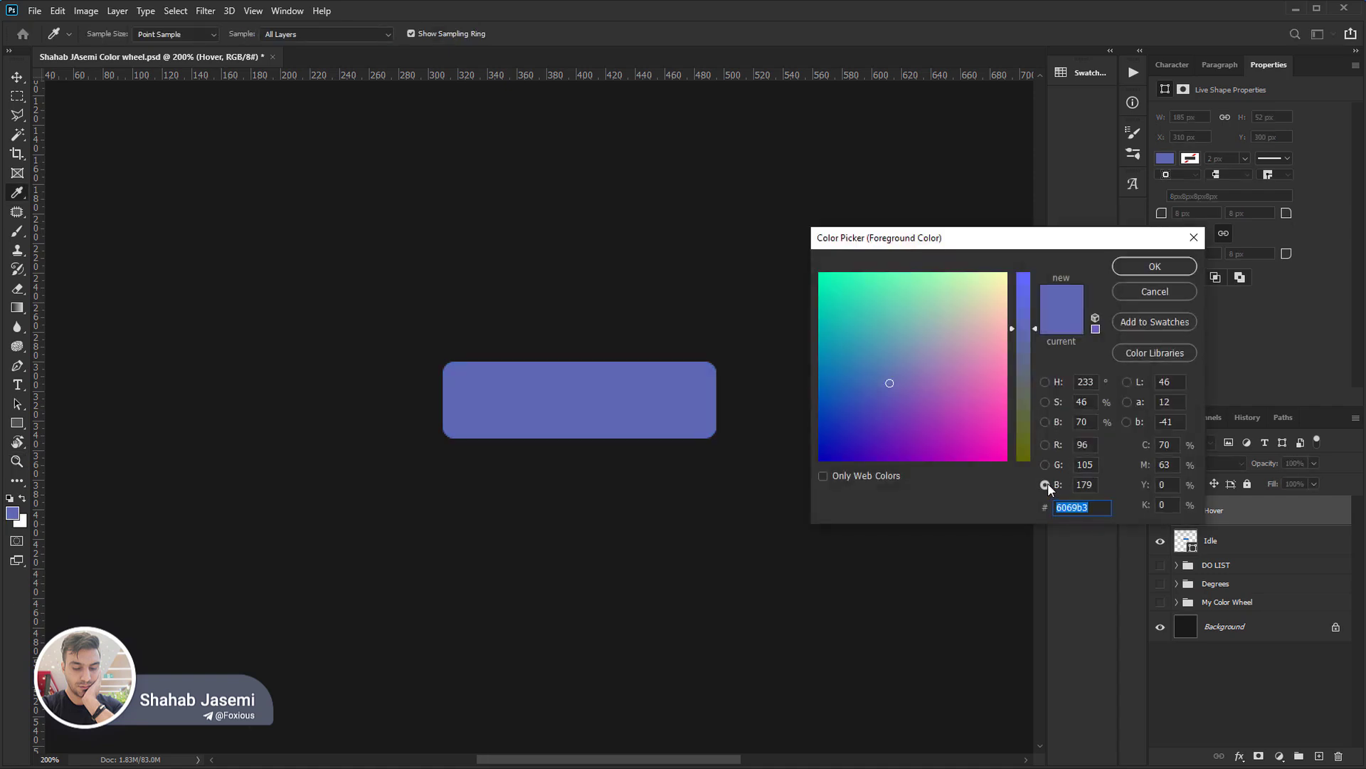
pyautogui.click(1046, 444)
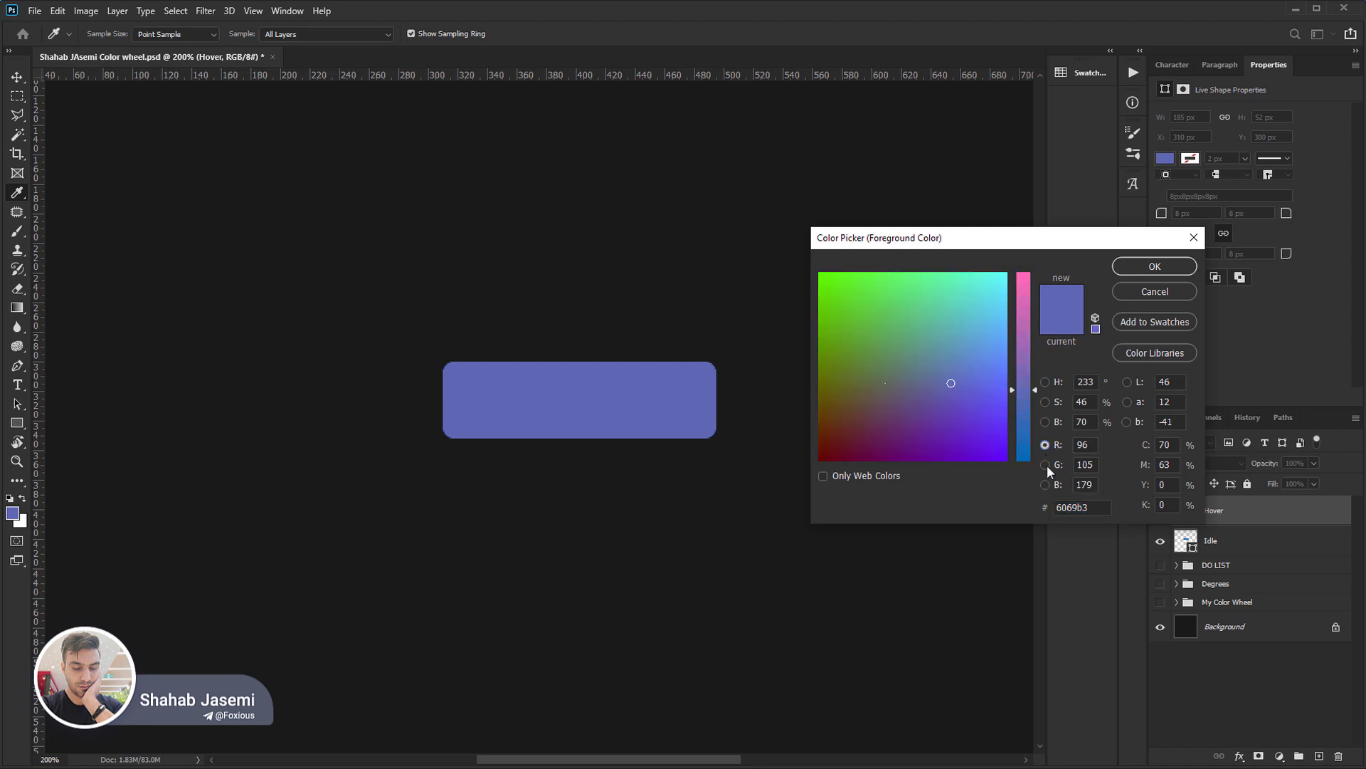
pyautogui.click(1048, 467)
pyautogui.click(1049, 482)
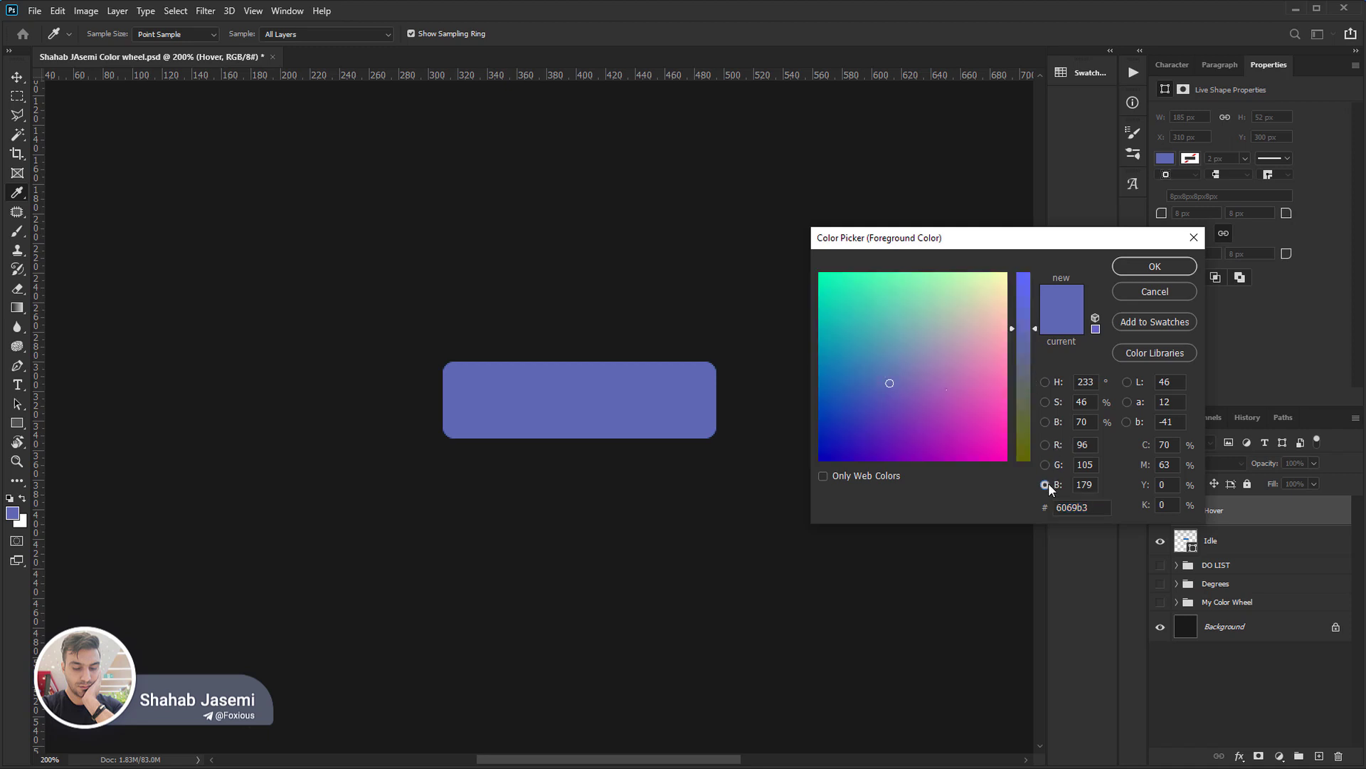
pyautogui.click(1045, 381)
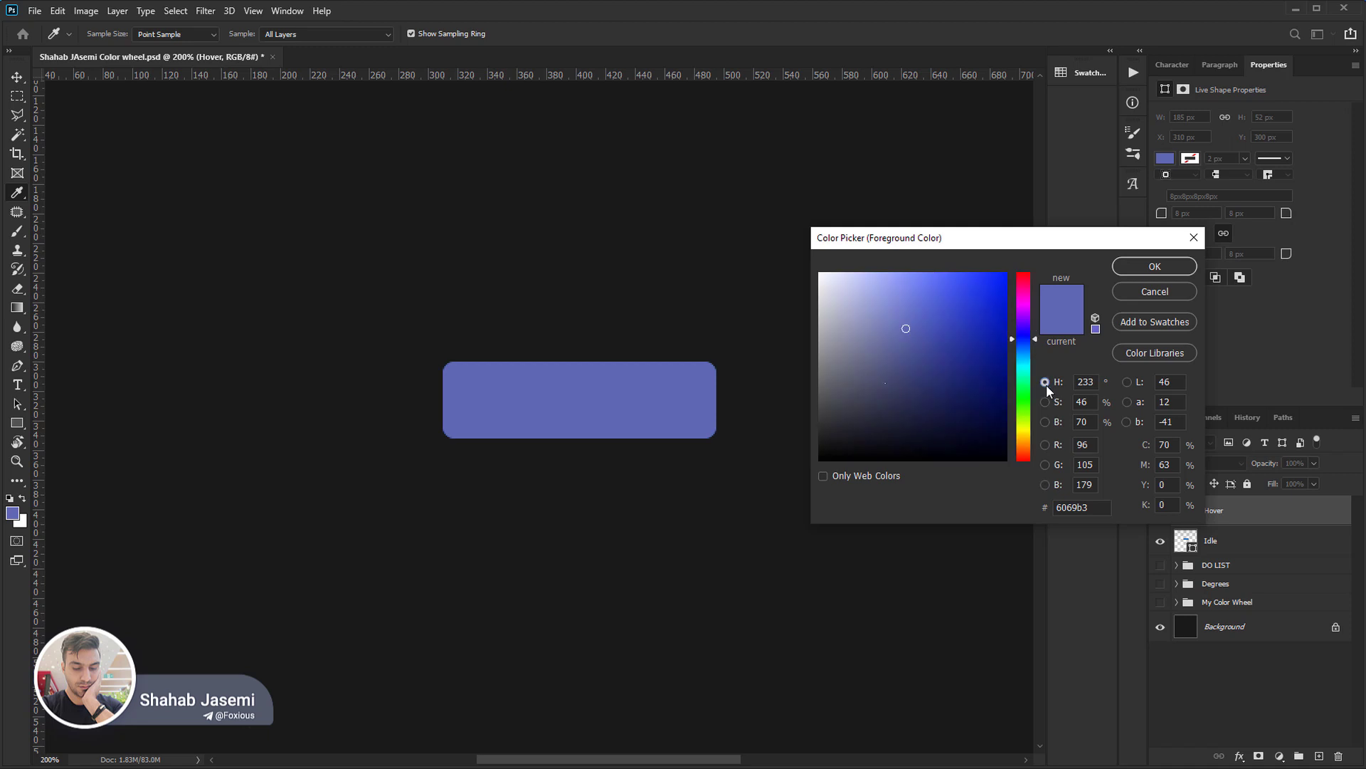
pyautogui.click(1045, 401)
pyautogui.click(1045, 422)
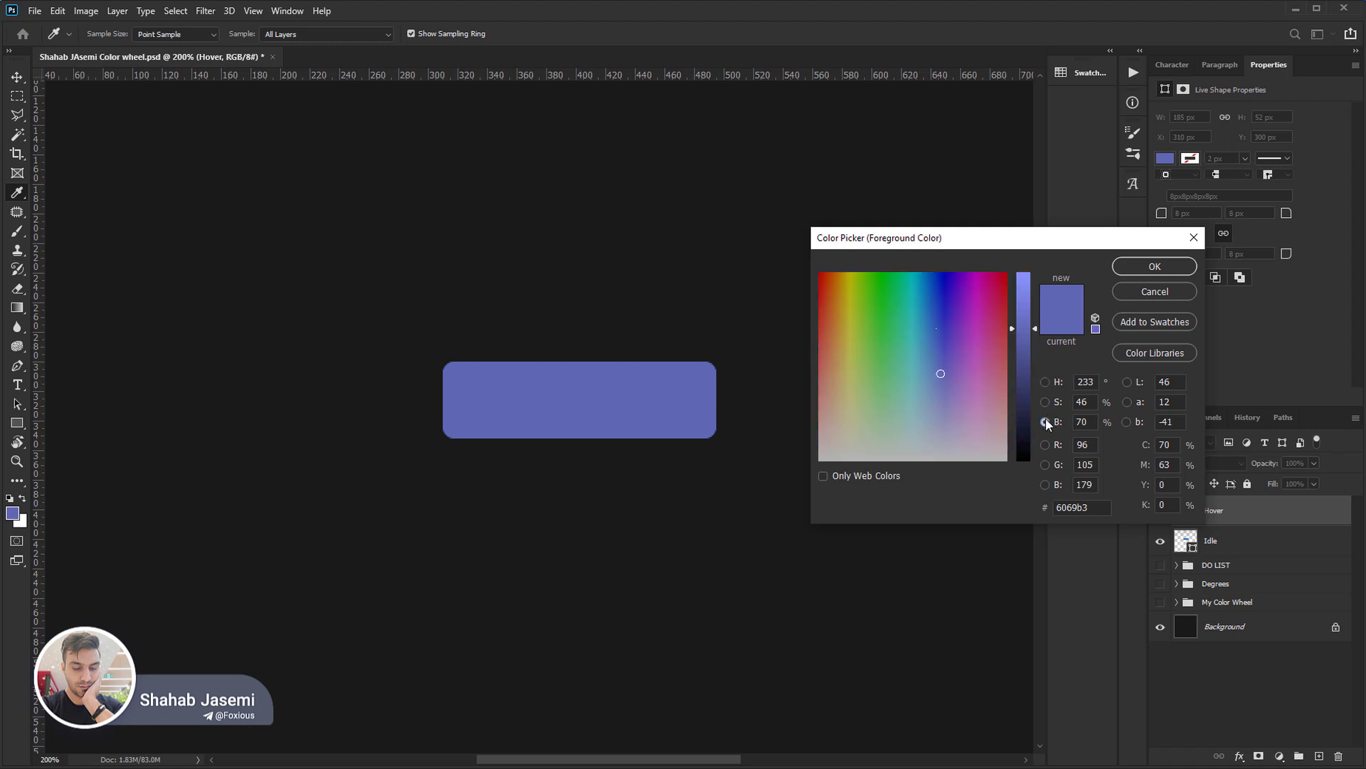
pyautogui.click(1045, 382)
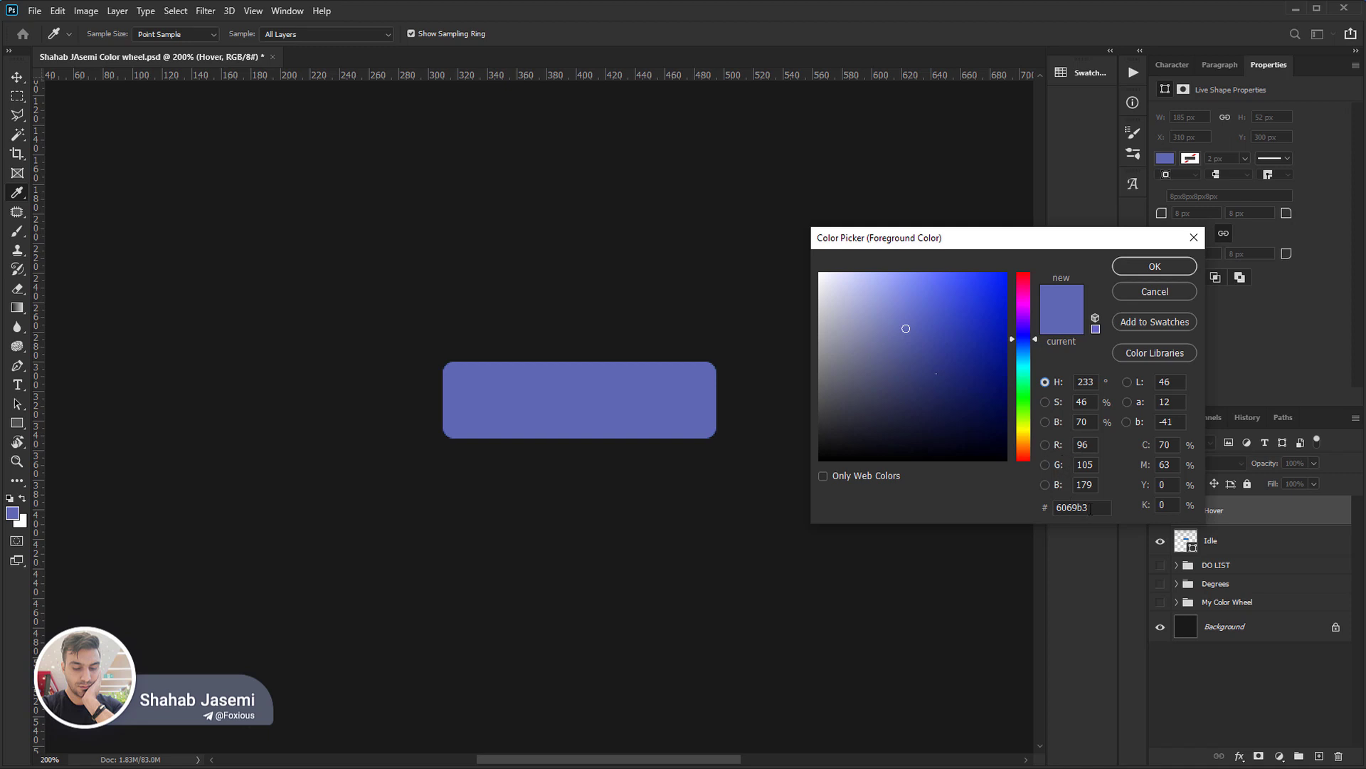
# Highlight the colour's hex code, switch to Notepad and enter a tab-separated row of the numbers 1 to 10 in a widened window.
pyautogui.doubleClick(1093, 507)
pyautogui.click(1074, 507)
pyautogui.click(313, 768)
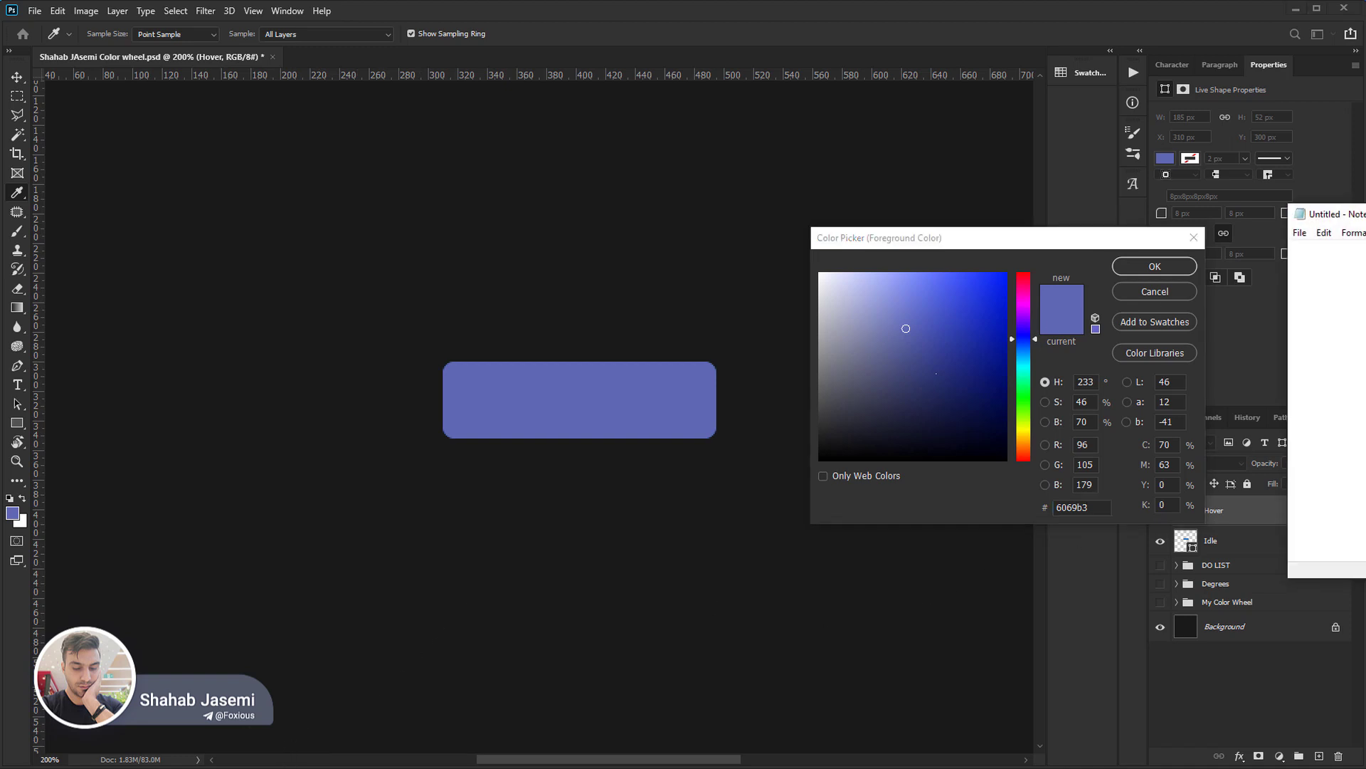
pyautogui.moveTo(1365, 215); pyautogui.dragTo(647, 259)
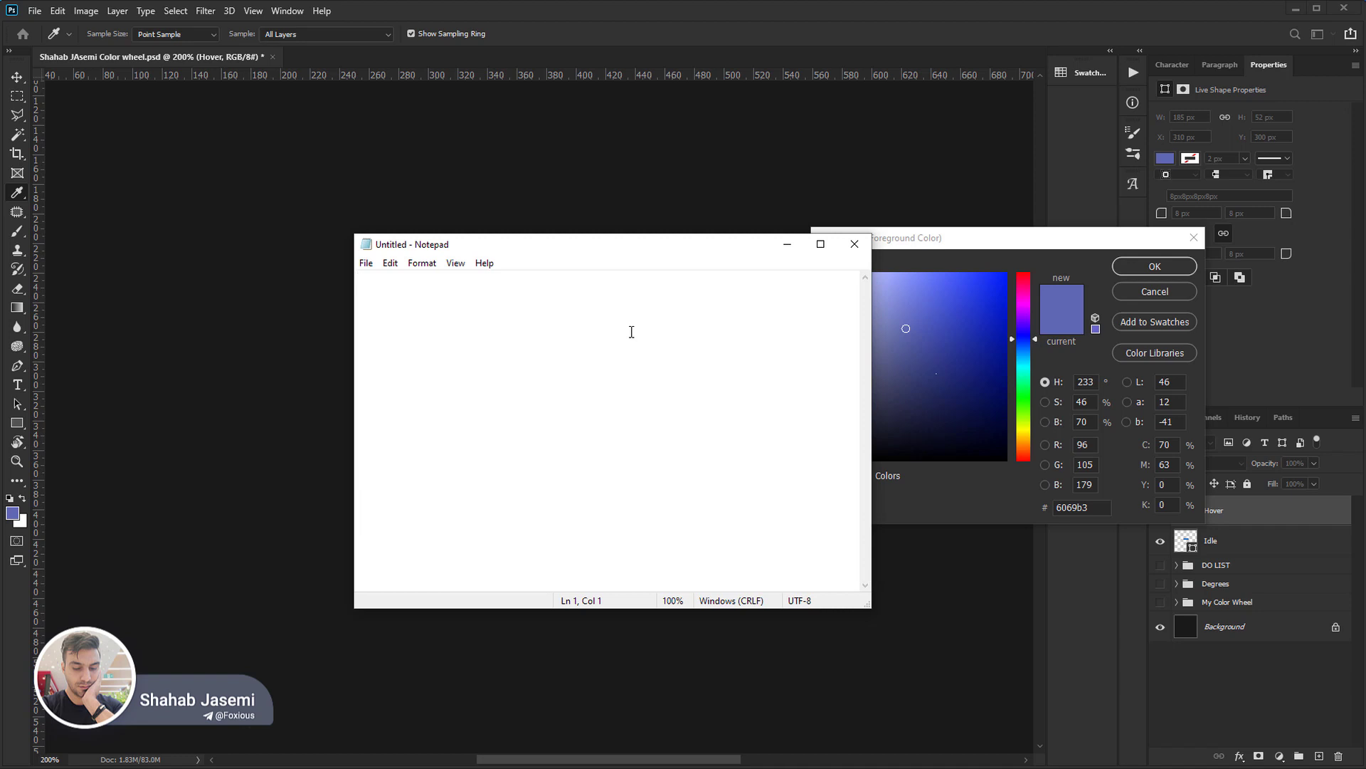
pyautogui.write('1\t2\t3\t4\t5\t6\t7\t8\t9\t10')
pyautogui.moveTo(873, 413); pyautogui.dragTo(1219, 430)
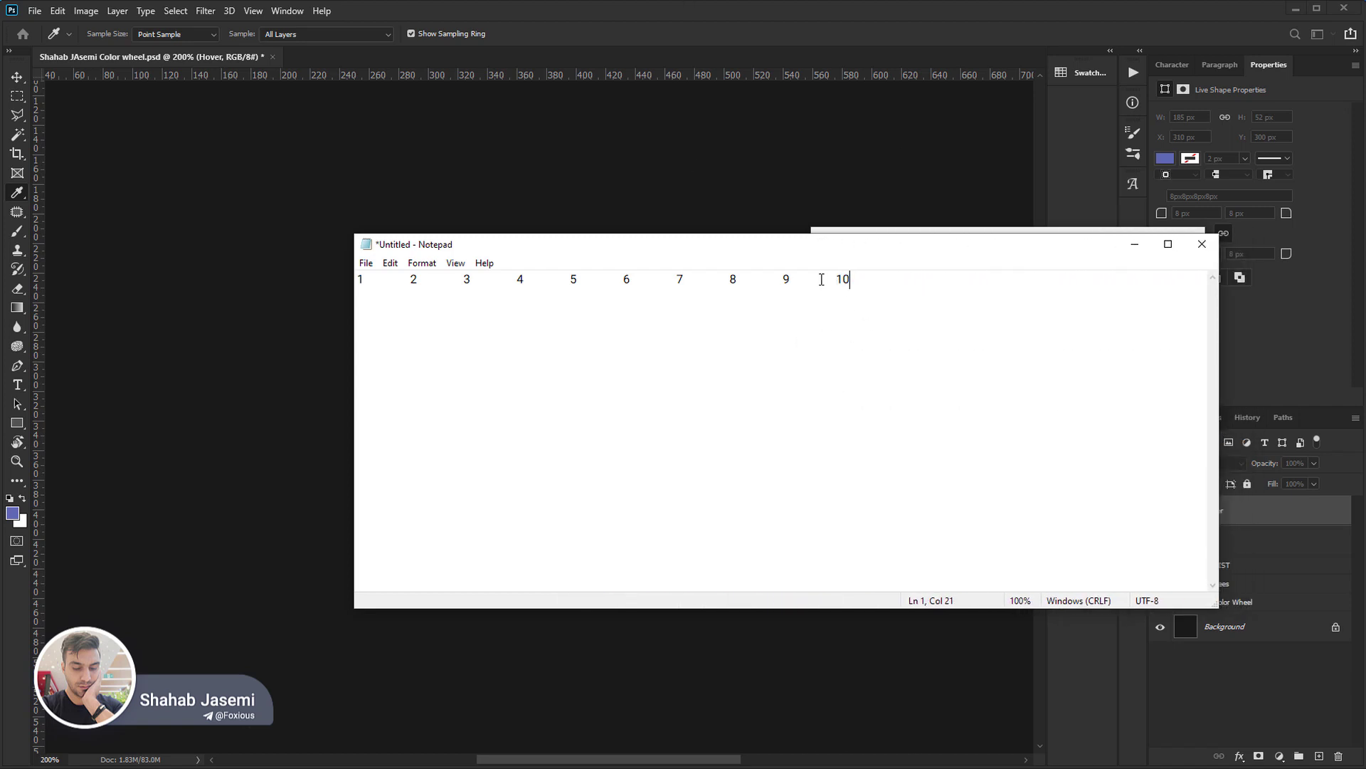
# Add a second tab-separated row with the hexadecimal digits 1 to 9 and a to f, followed by 10.
pyautogui.moveTo(836, 279); pyautogui.dragTo(843, 279)
pyautogui.click(844, 279)
pyautogui.doubleClick(845, 278)
pyautogui.click(857, 287)
pyautogui.press('Return')
pyautogui.write('1\t2\t3\t4\t5\t6\t7\t8\t9\ta\tb\tc\td\te\tf\t10')
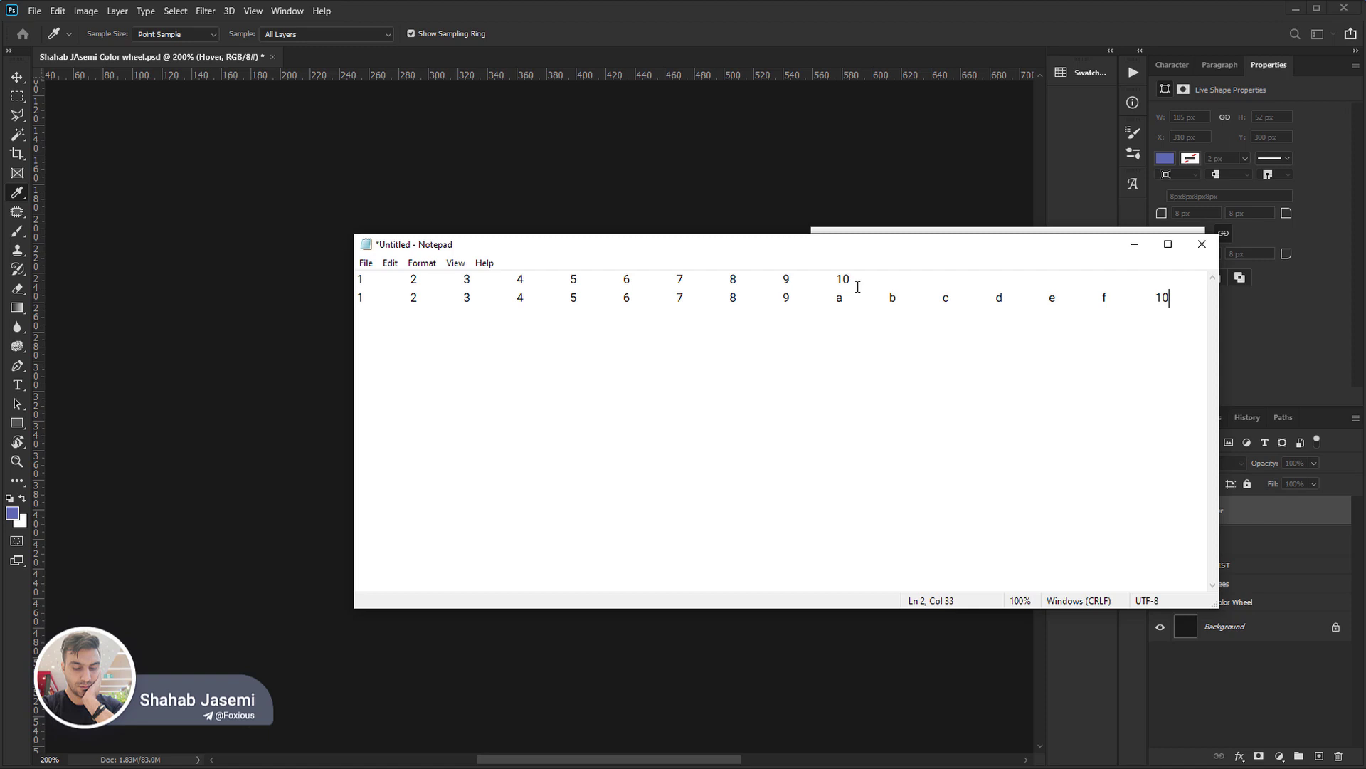
# Add a third tab-separated row with the hexadecimal numbers from 11 to 1f, followed by 20.
pyautogui.press('Return')
pyautogui.write('11\t12\t13\t14\t15\t16\t17\t18\t19\t1a\t1')
pyautogui.press('BackSpace')
pyautogui.write('b\t1c\t1d\t1e\t1f\t20')
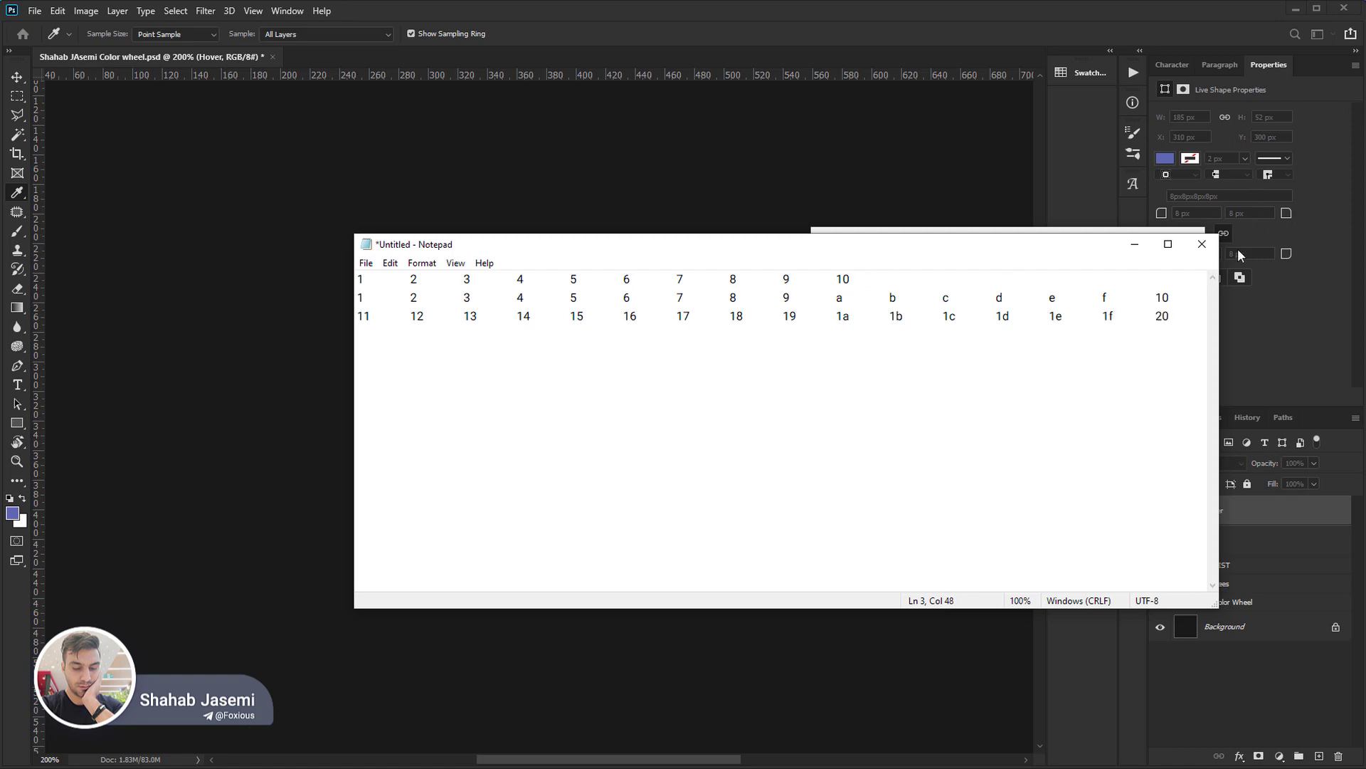
# Replace all the note's text with "00 - ff 16x16 = 256".
pyautogui.moveTo(1171, 318); pyautogui.dragTo(1158, 318)
pyautogui.hotkey('ctrl', 'a')
pyautogui.write('00')
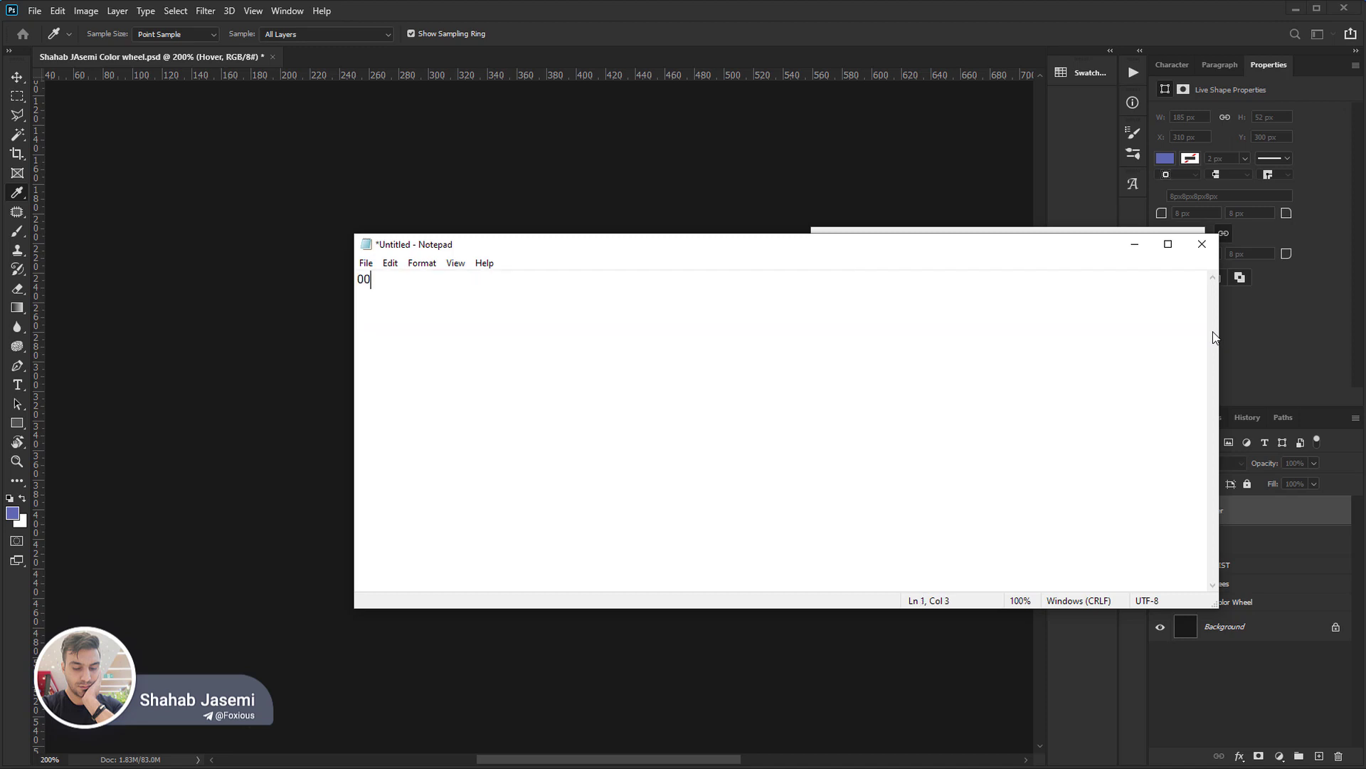
pyautogui.write(' - ff ')
pyautogui.write('16x16')
pyautogui.write(' = 256')
# Return to Photoshop's colour picker and examine the R, G and B values against the matching digit pairs of the hex code.
pyautogui.click(1134, 246)
pyautogui.doubleClick(1086, 444)
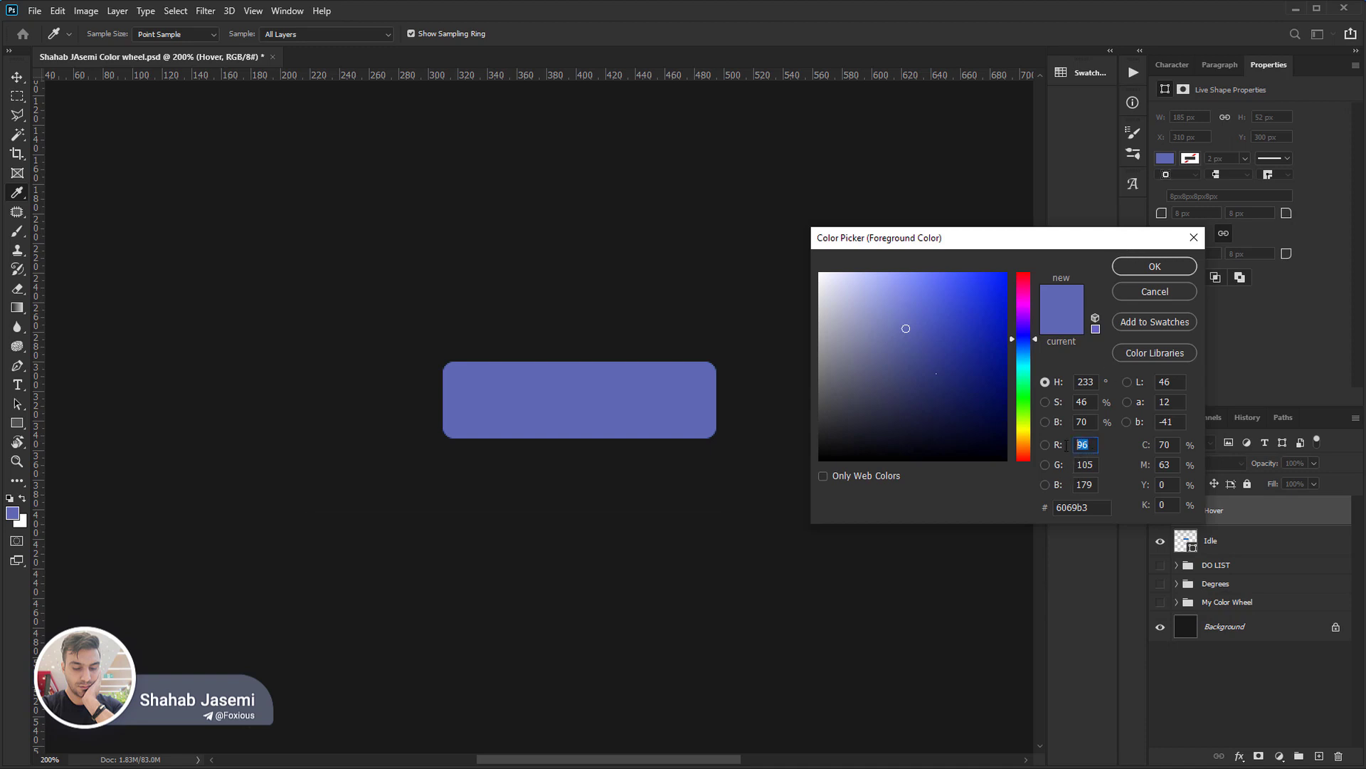
pyautogui.press('Tab')
pyautogui.press('Tab')
pyautogui.press('Tab')
pyautogui.click(1060, 506)
pyautogui.moveTo(1065, 507); pyautogui.dragTo(1056, 507)
pyautogui.click(1069, 507)
pyautogui.moveTo(1067, 507); pyautogui.dragTo(1078, 507)
pyautogui.click(1078, 507)
pyautogui.moveTo(1078, 507); pyautogui.dragTo(1089, 507)
# Raise the colour's red value to 125.
pyautogui.press('Up')
pyautogui.hotkey('shift', 'Up')
pyautogui.press('Up')
pyautogui.press('Up')
pyautogui.press('Up')
pyautogui.press('Up')
pyautogui.press('Up')
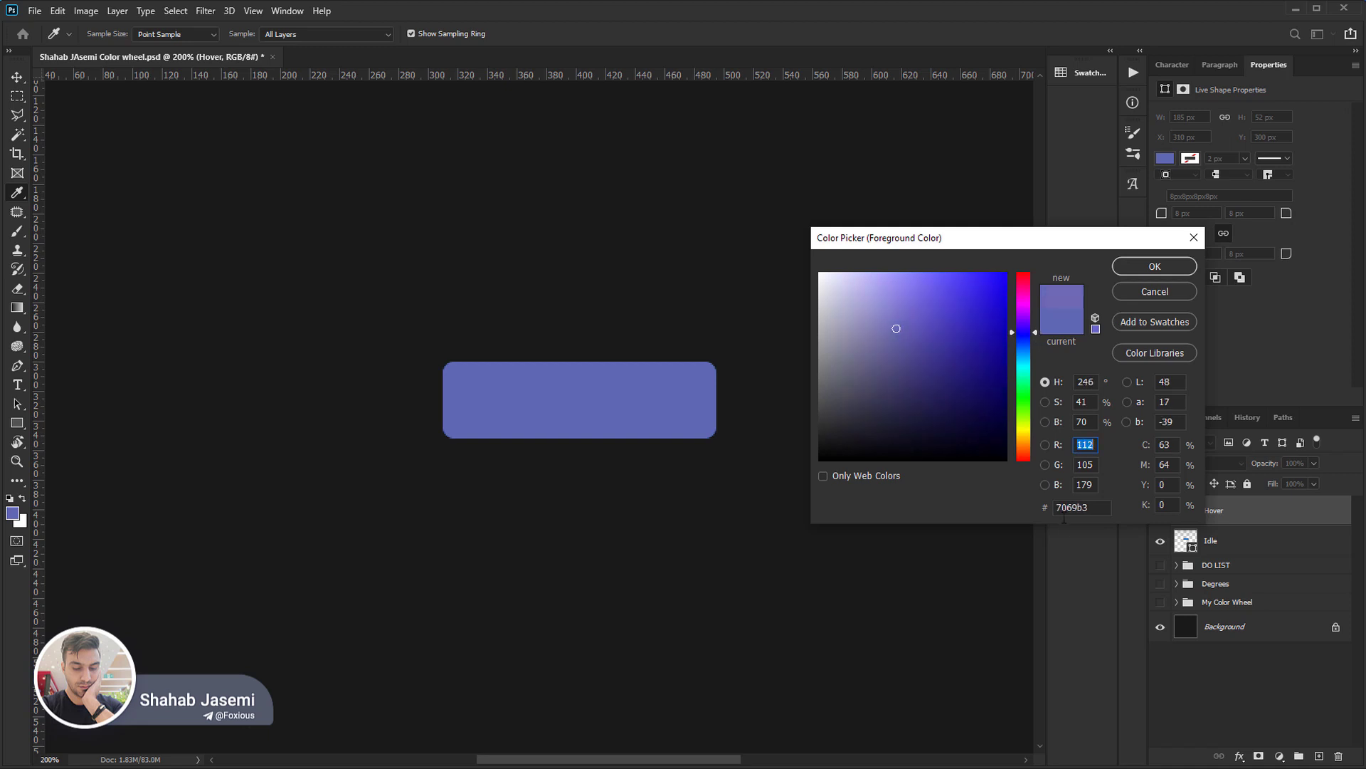
pyautogui.press('Up')
pyautogui.press('Up')
pyautogui.press('Up')
pyautogui.press('Up')
pyautogui.press('Up')
pyautogui.press('Up')
pyautogui.press('Up')
pyautogui.press('Up')
# Lower the colour's green value to 68.
pyautogui.click(1093, 466)
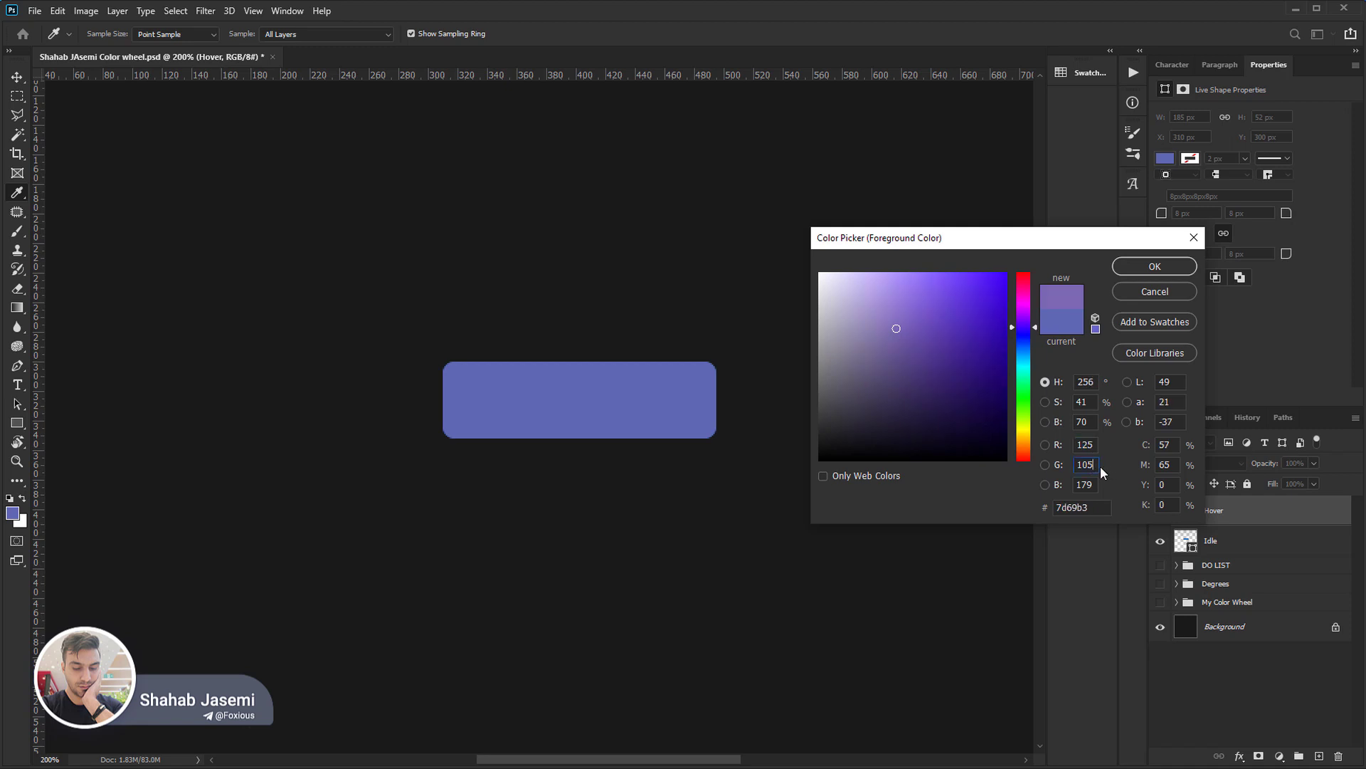
pyautogui.hotkey('shift', 'Down')
pyautogui.press('Down')
pyautogui.press('Down')
pyautogui.press('Down')
pyautogui.press('Down')
pyautogui.press('Down')
pyautogui.press('Down')
pyautogui.press('Down')
pyautogui.press('Down')
pyautogui.press('Down')
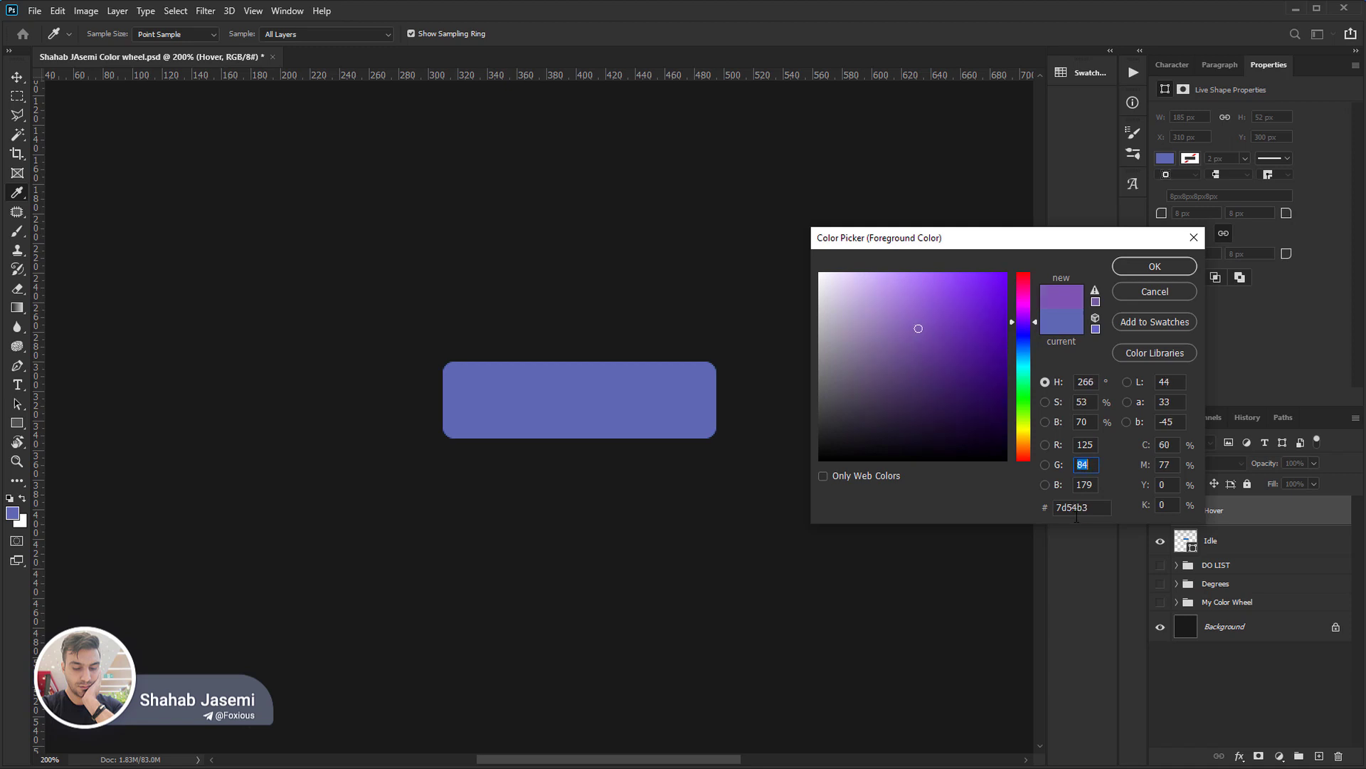
pyautogui.press('Down')
pyautogui.press('Down')
pyautogui.press('Down')
pyautogui.press('Down')
pyautogui.press('Down')
pyautogui.press('Down')
pyautogui.press('Down')
pyautogui.press('Down')
pyautogui.press('Down')
pyautogui.press('Down')
pyautogui.press('Down')
pyautogui.press('Down')
pyautogui.press('Down')
# Lower the colour's blue value to 76.
pyautogui.click(1088, 486)
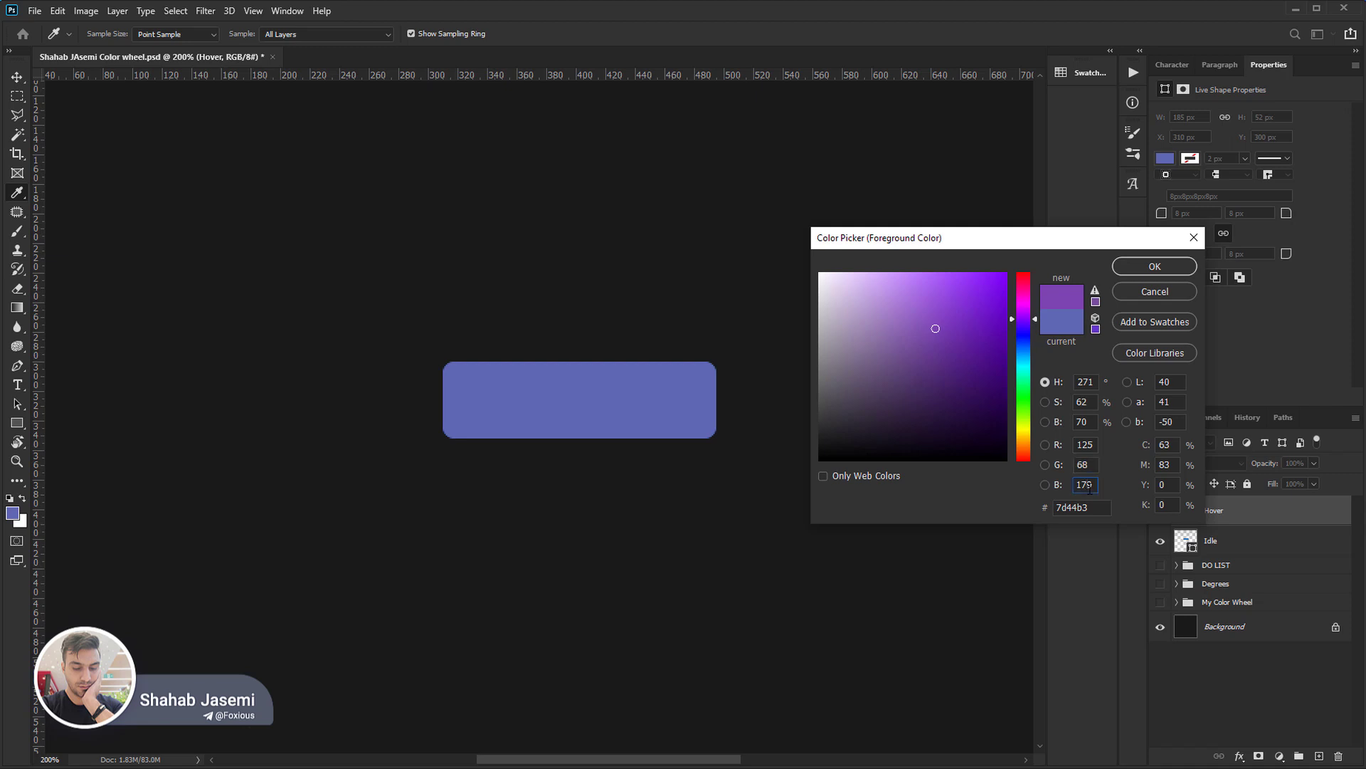
pyautogui.press('Down')
pyautogui.press('Down')
pyautogui.press('Down')
pyautogui.press('Down')
pyautogui.press('Down')
pyautogui.press('Down')
pyautogui.press('Down')
pyautogui.press('Down')
pyautogui.press('Down')
pyautogui.press('Down')
pyautogui.press('Down')
pyautogui.press('Down')
pyautogui.press('Down')
pyautogui.press('Down')
pyautogui.press('Down')
pyautogui.press('Down')
pyautogui.press('Down')
pyautogui.press('Down')
pyautogui.press('Down')
pyautogui.press('Down')
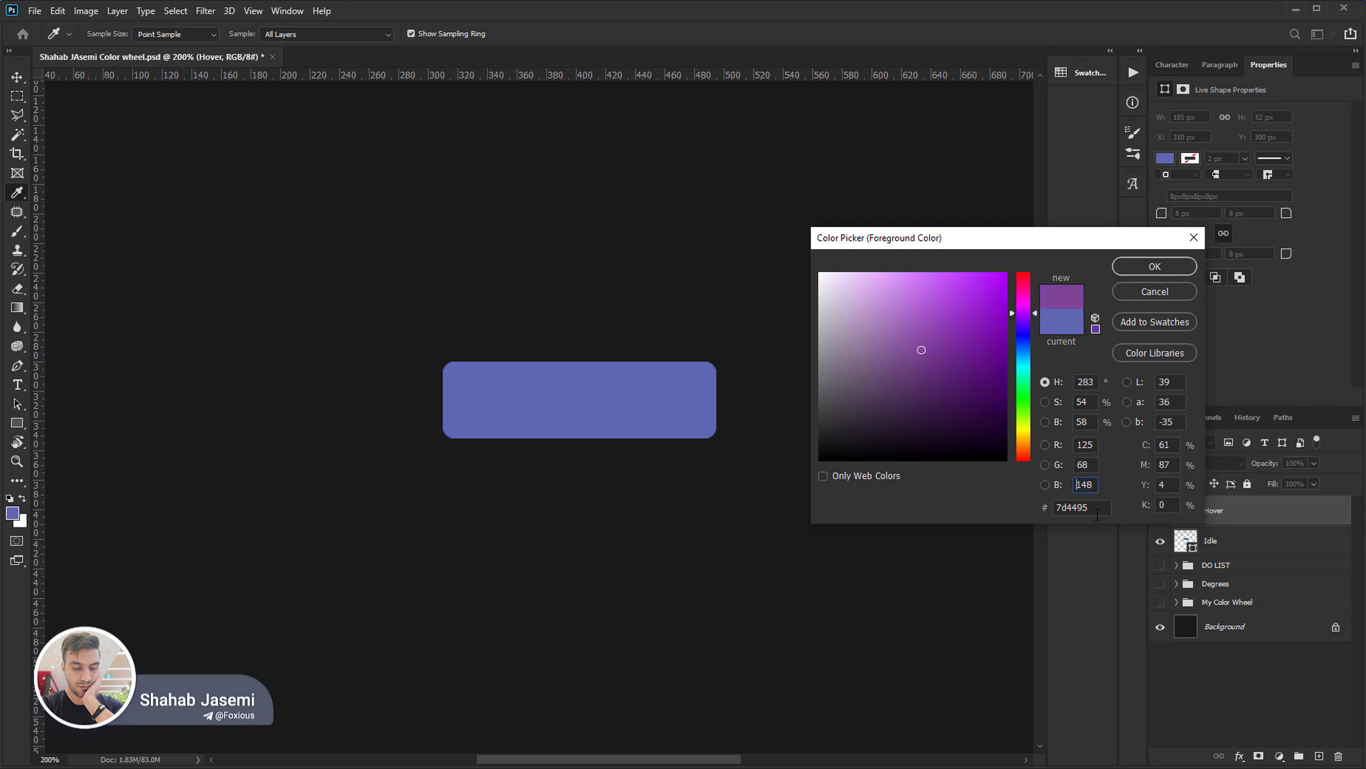
pyautogui.press('Down')
pyautogui.press('Down')
pyautogui.press('Down')
pyautogui.press('Down')
pyautogui.press('Down')
pyautogui.press('Down')
pyautogui.press('Down')
pyautogui.press('Down')
pyautogui.press('Down')
pyautogui.press('Down')
pyautogui.press('Down')
pyautogui.press('Down')
pyautogui.press('Down')
pyautogui.press('Down')
pyautogui.press('Down')
pyautogui.press('Down')
pyautogui.press('Down')
pyautogui.press('Down')
pyautogui.press('Down')
pyautogui.press('Down')
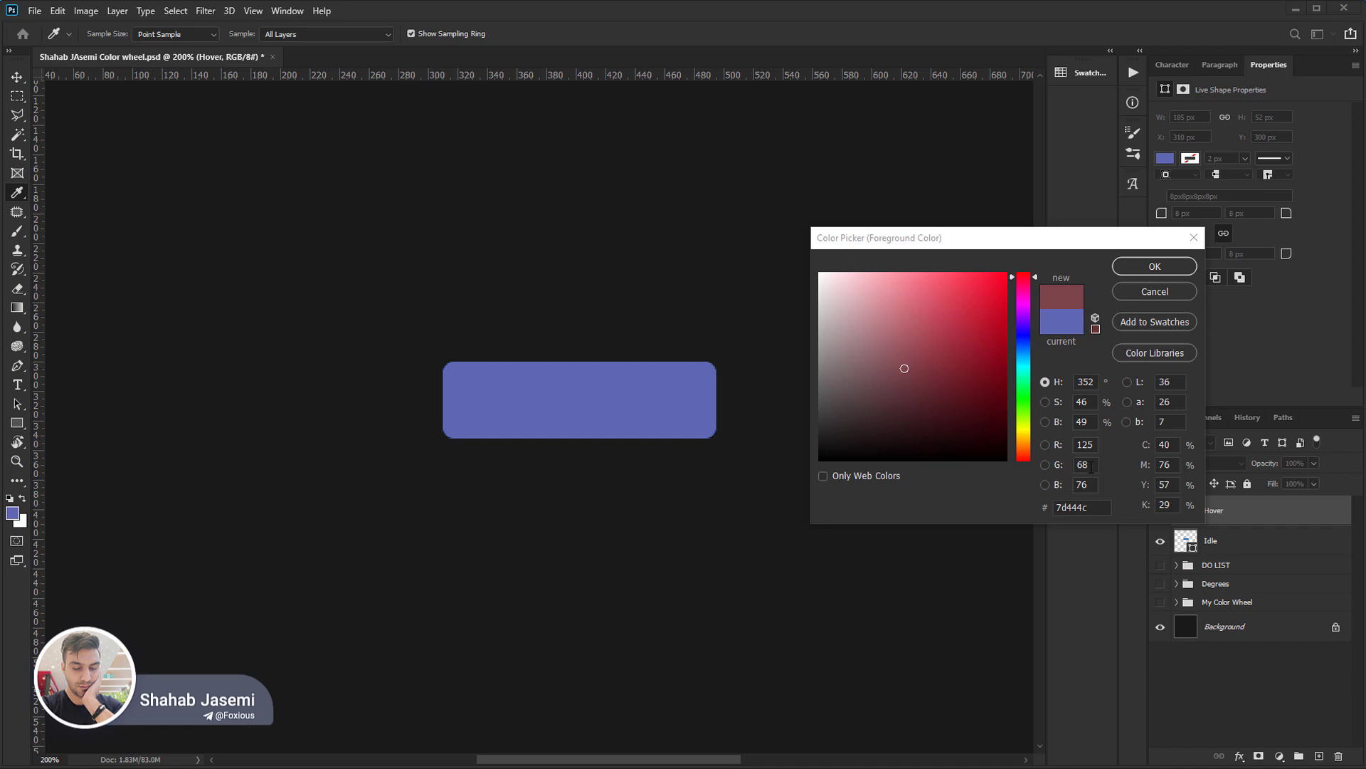
# Highlight the hex code's digits, calculate 7 × 16 + 13 in Calculator to check the red value, and return to the colour picker.
pyautogui.hotkey('alt', 'Tab')
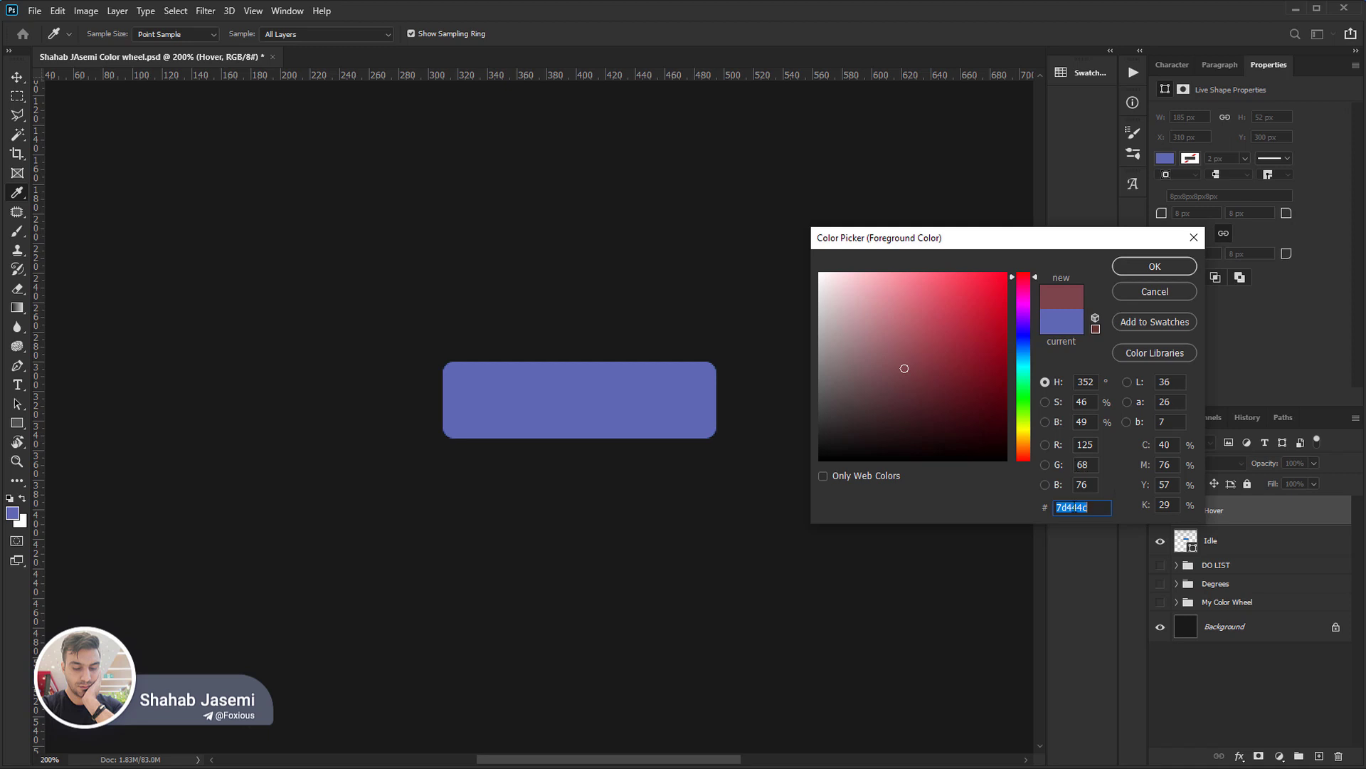
pyautogui.moveTo(1093, 507); pyautogui.dragTo(1045, 510)
pyautogui.click(1061, 507)
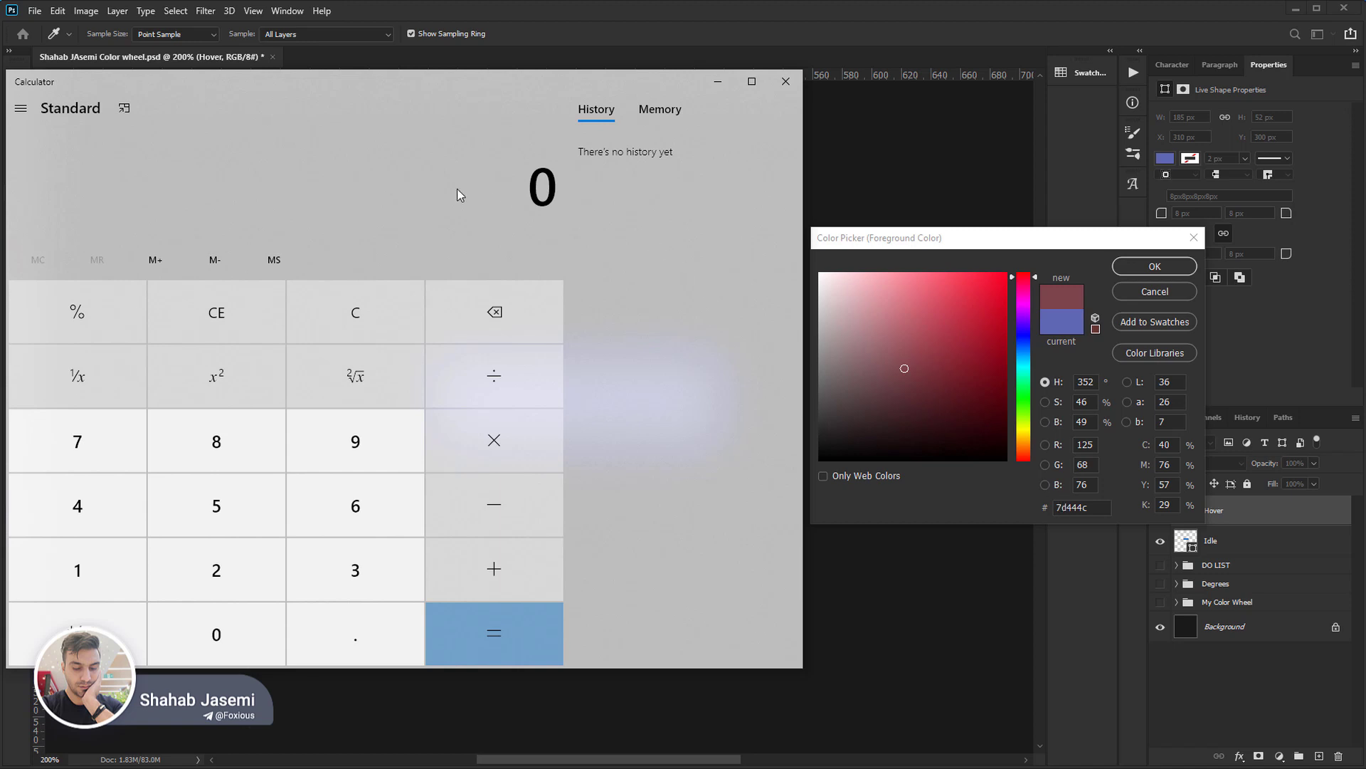
pyautogui.write('7 × 16')
pyautogui.press('Return')
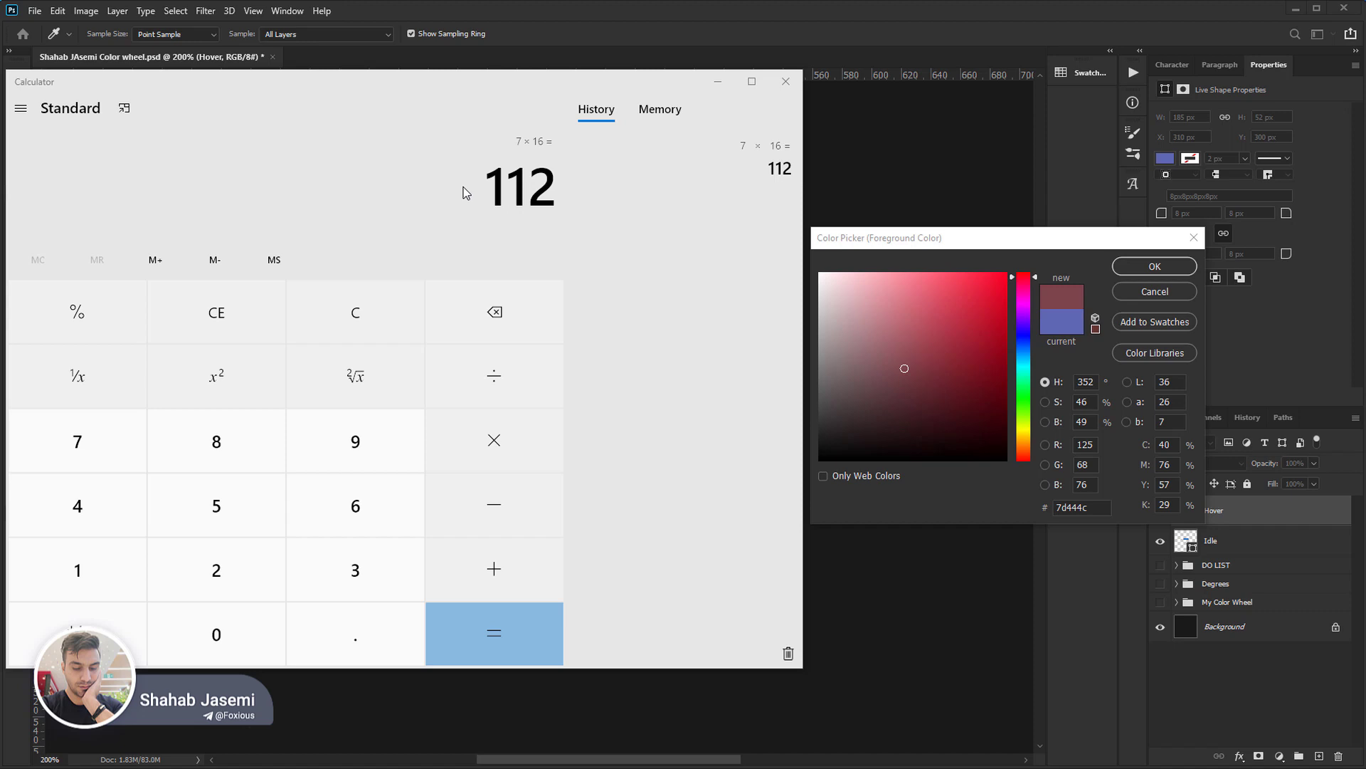
pyautogui.write('+13')
pyautogui.press('Return')
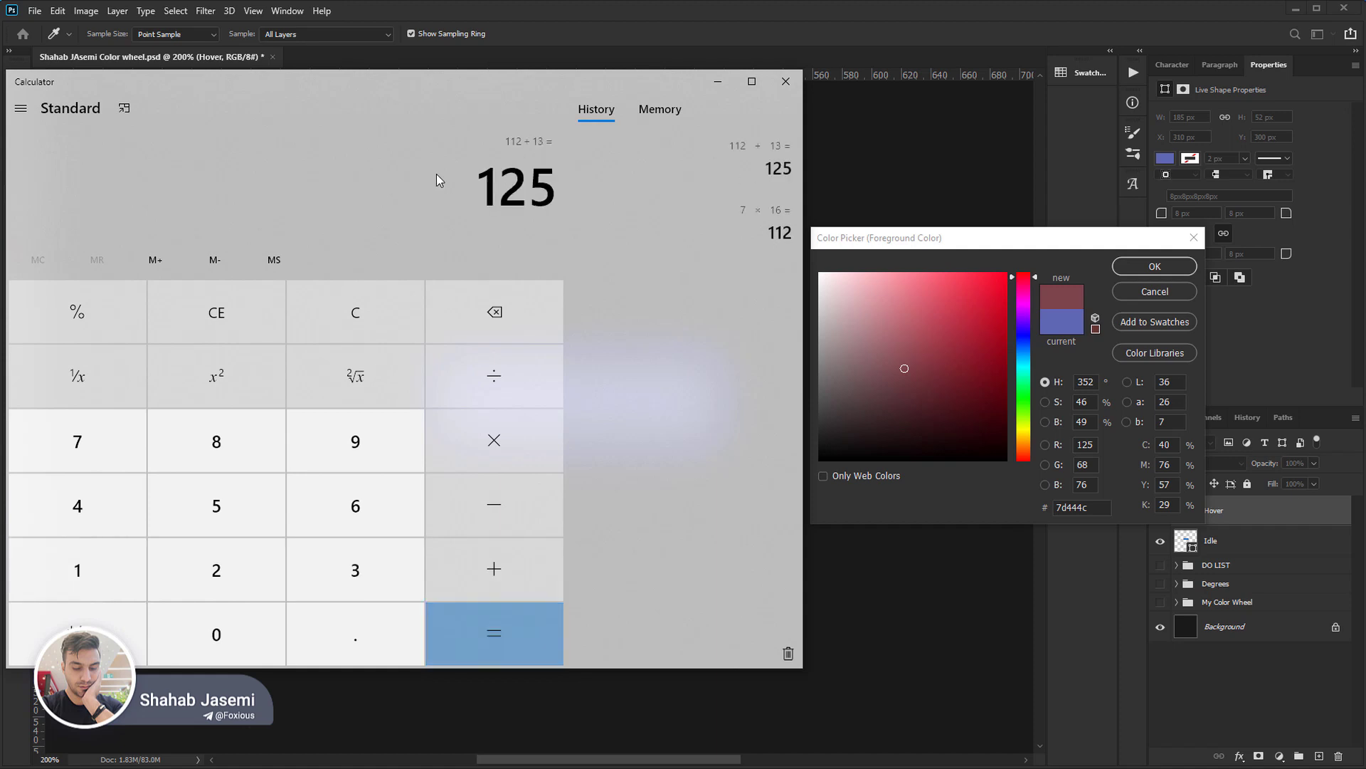
pyautogui.click(1097, 443)
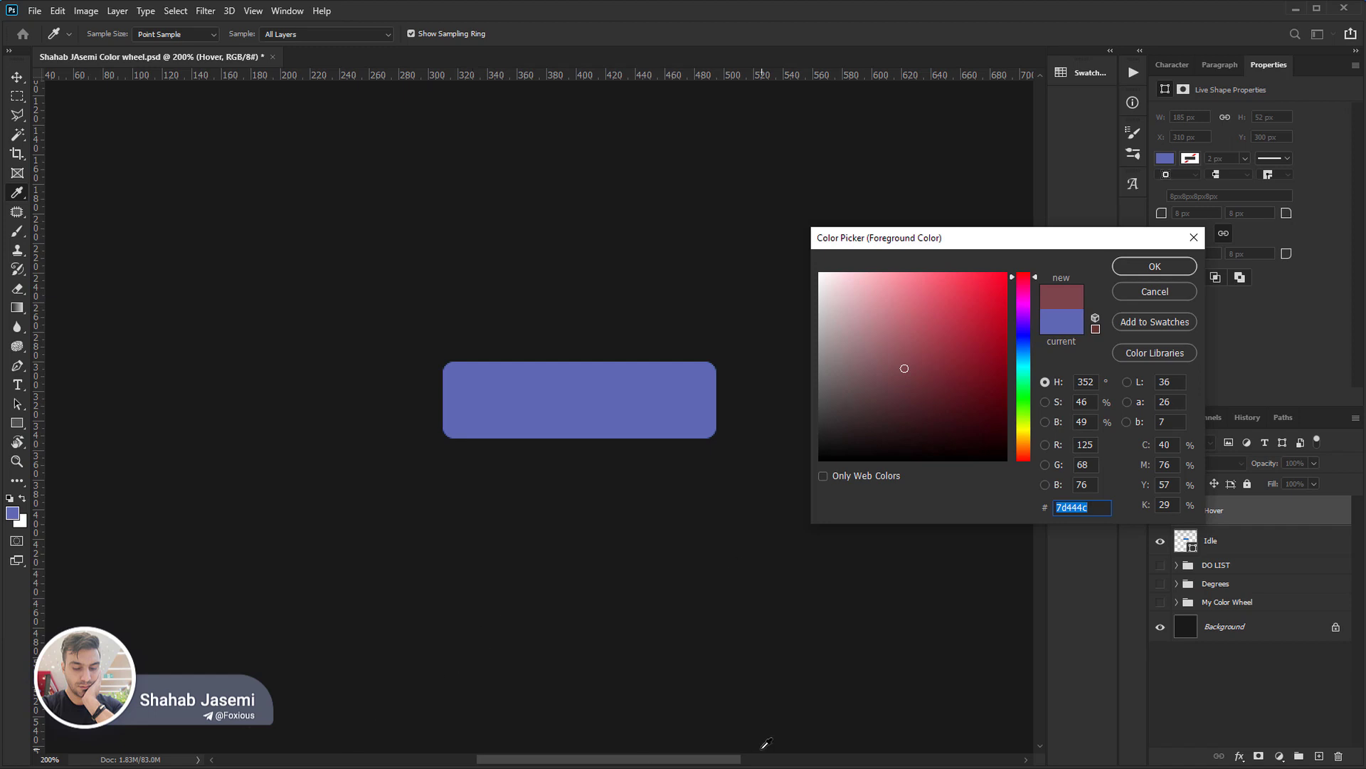
# Switch to Calculator and compute 4 × 16 + 4 to check the green value against the hex code's middle pair.
pyautogui.click(533, 768)
pyautogui.press('Escape')
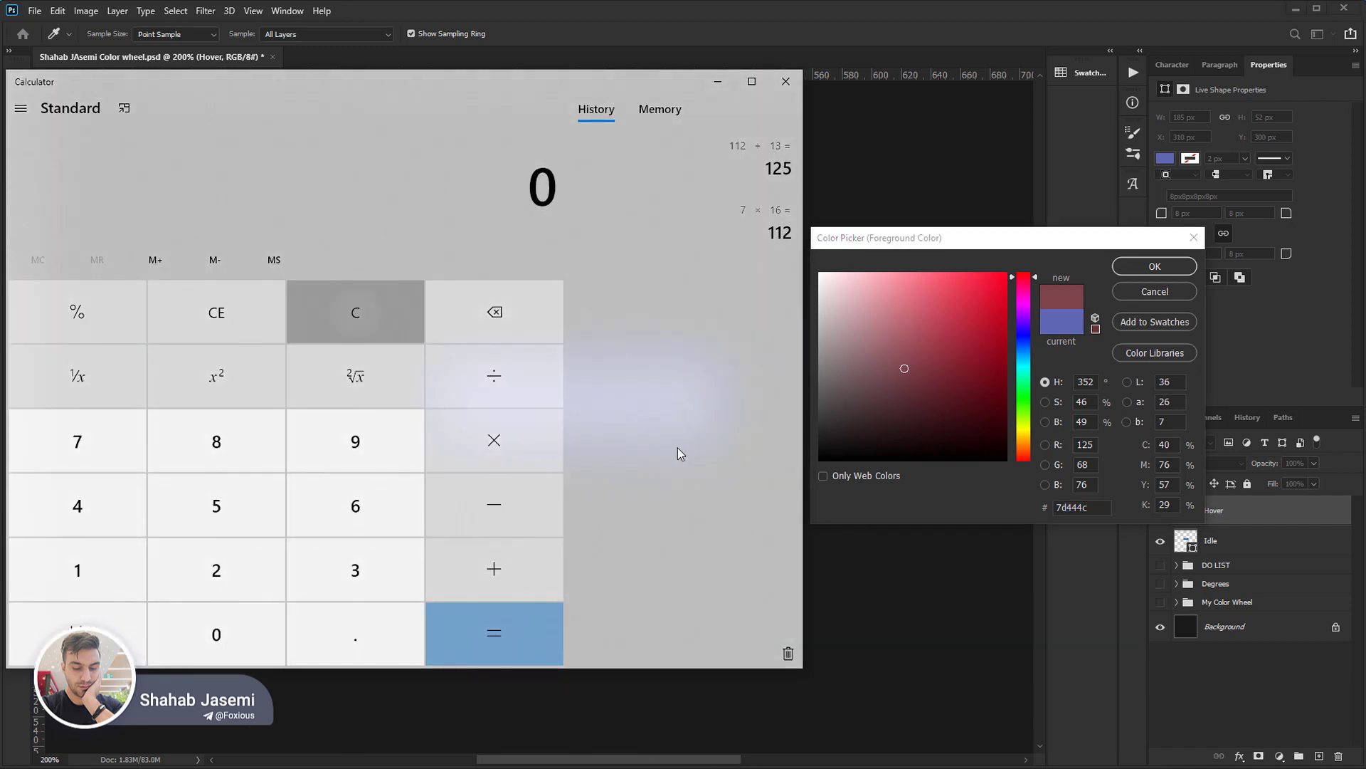
pyautogui.write('4')
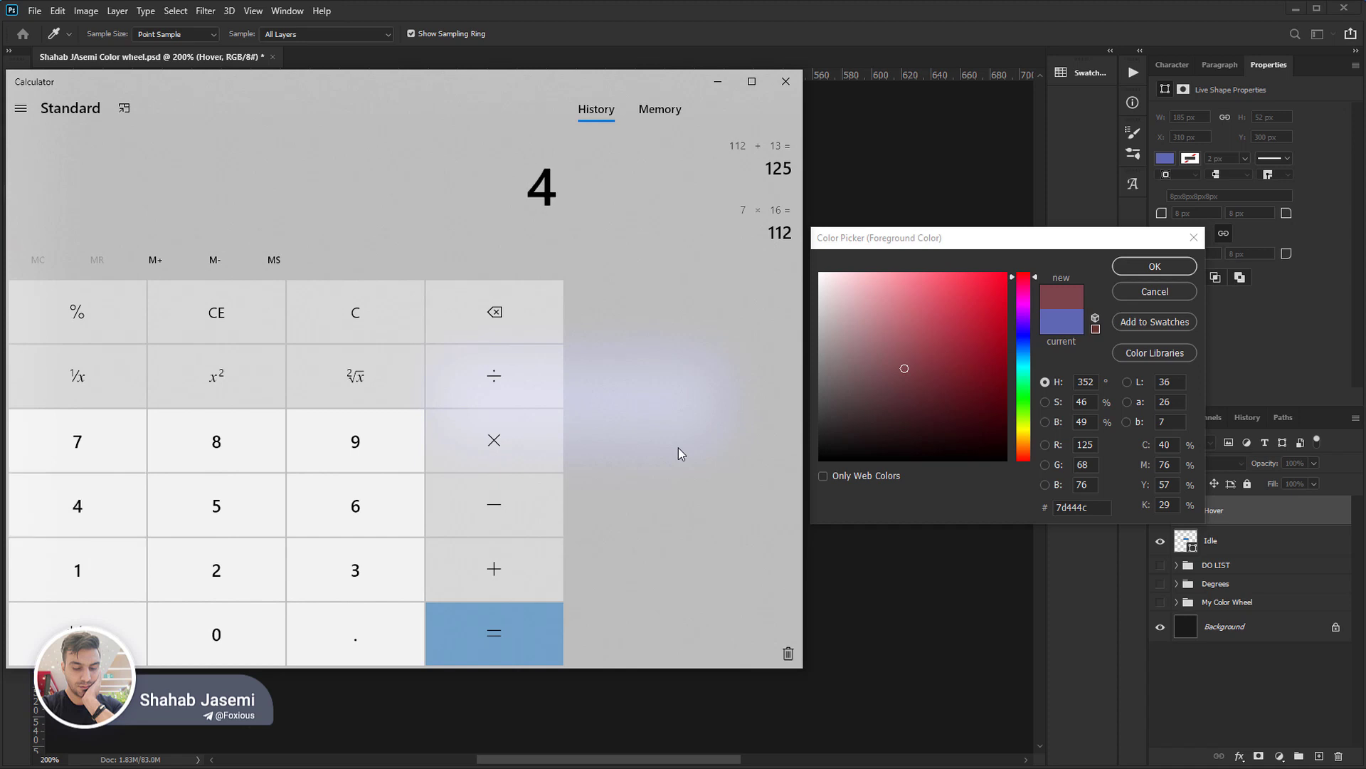
pyautogui.write(' × 16')
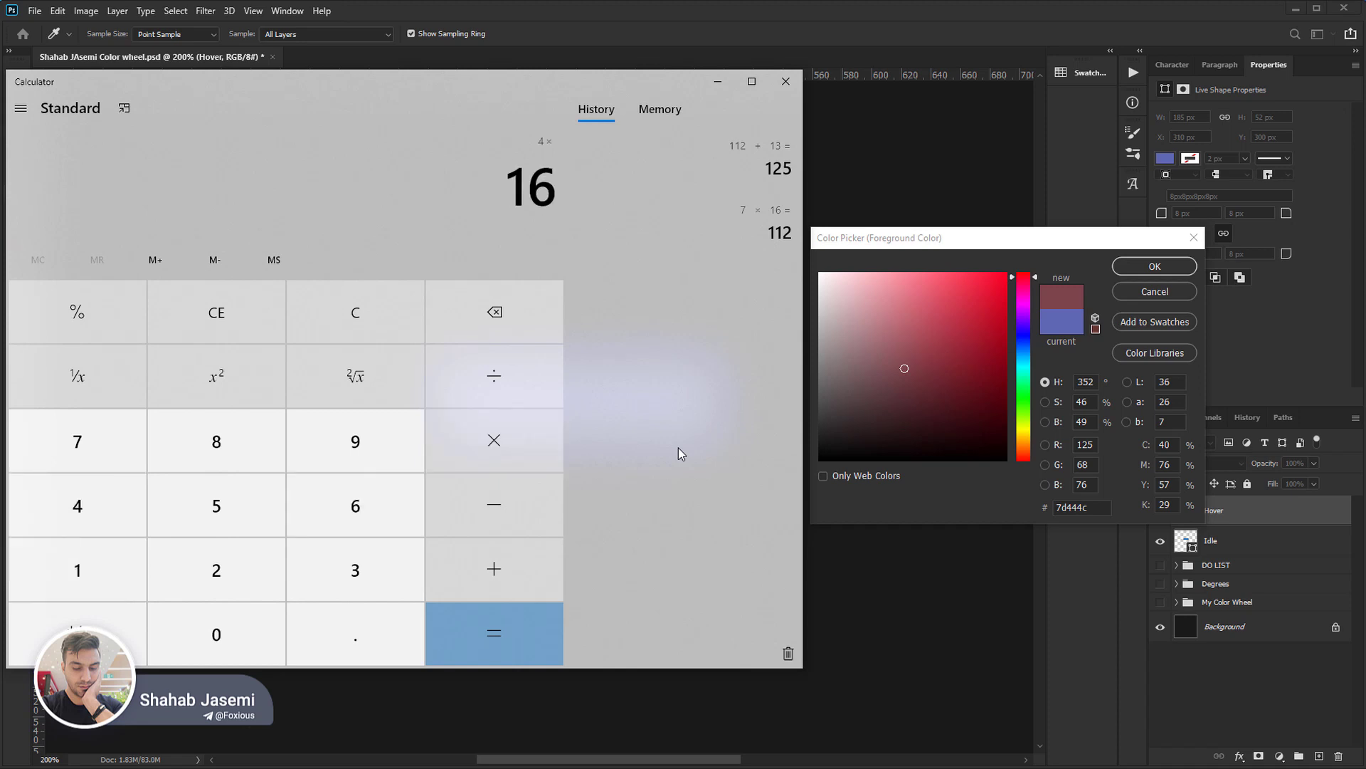
pyautogui.press('Return')
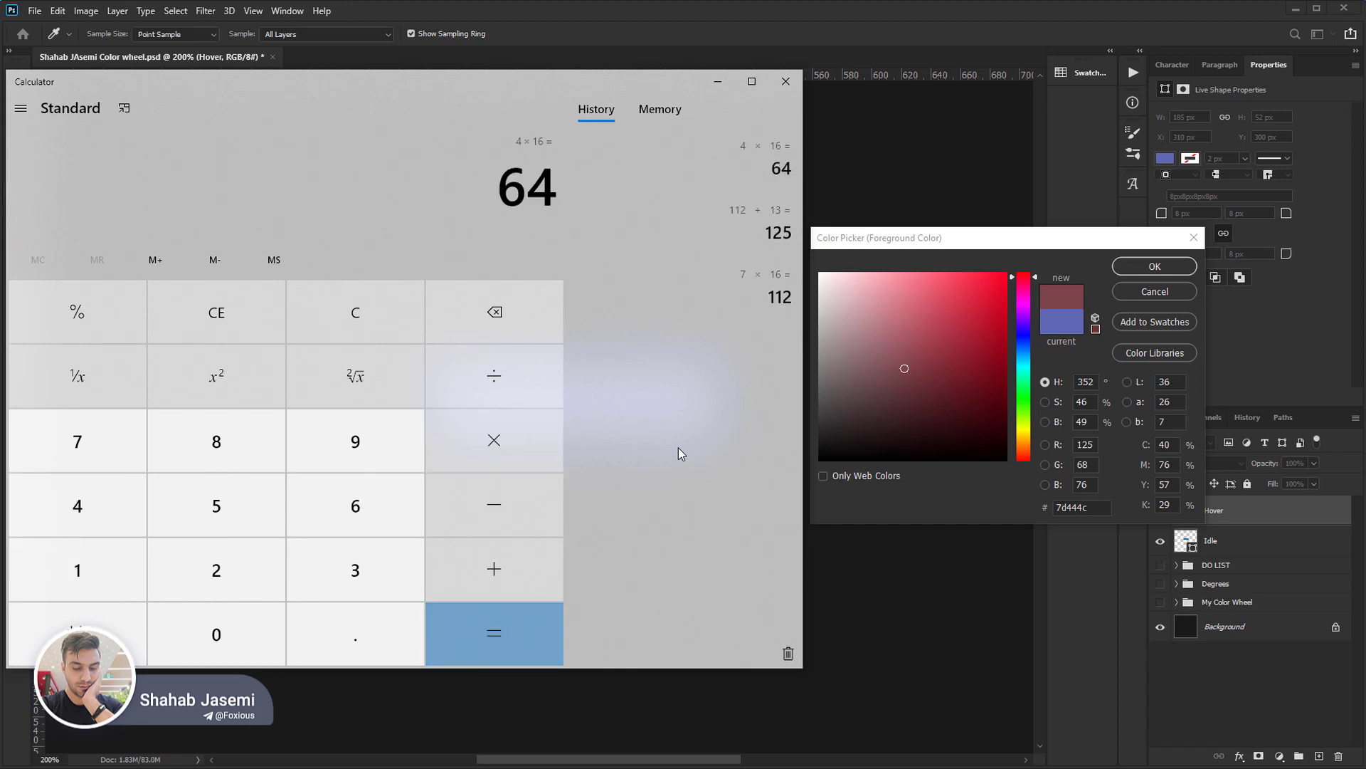
pyautogui.press('+')
pyautogui.write('4')
pyautogui.press('Return')
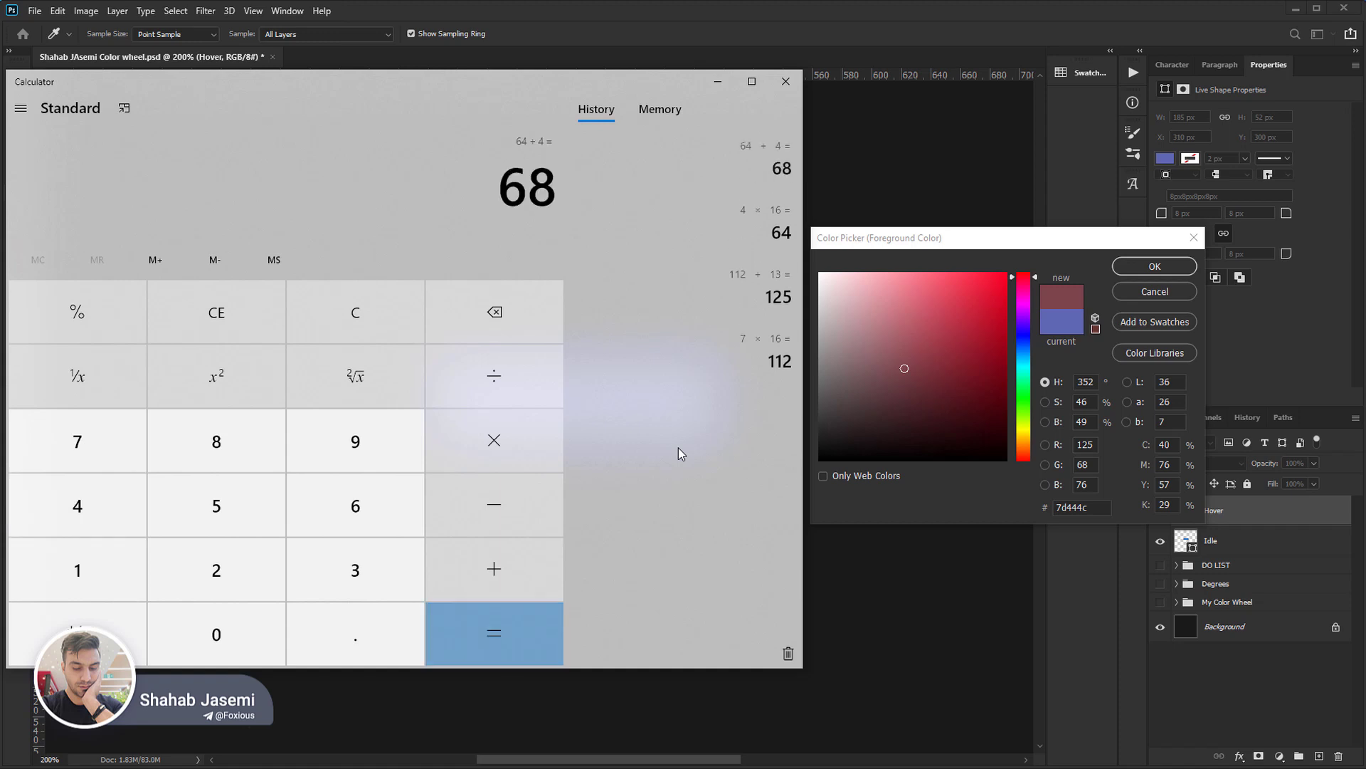
# Clear the calculation and compute 4 × 16 + 12 to check the blue value against the hex code's final pair.
pyautogui.press('Escape')
pyautogui.write('4')
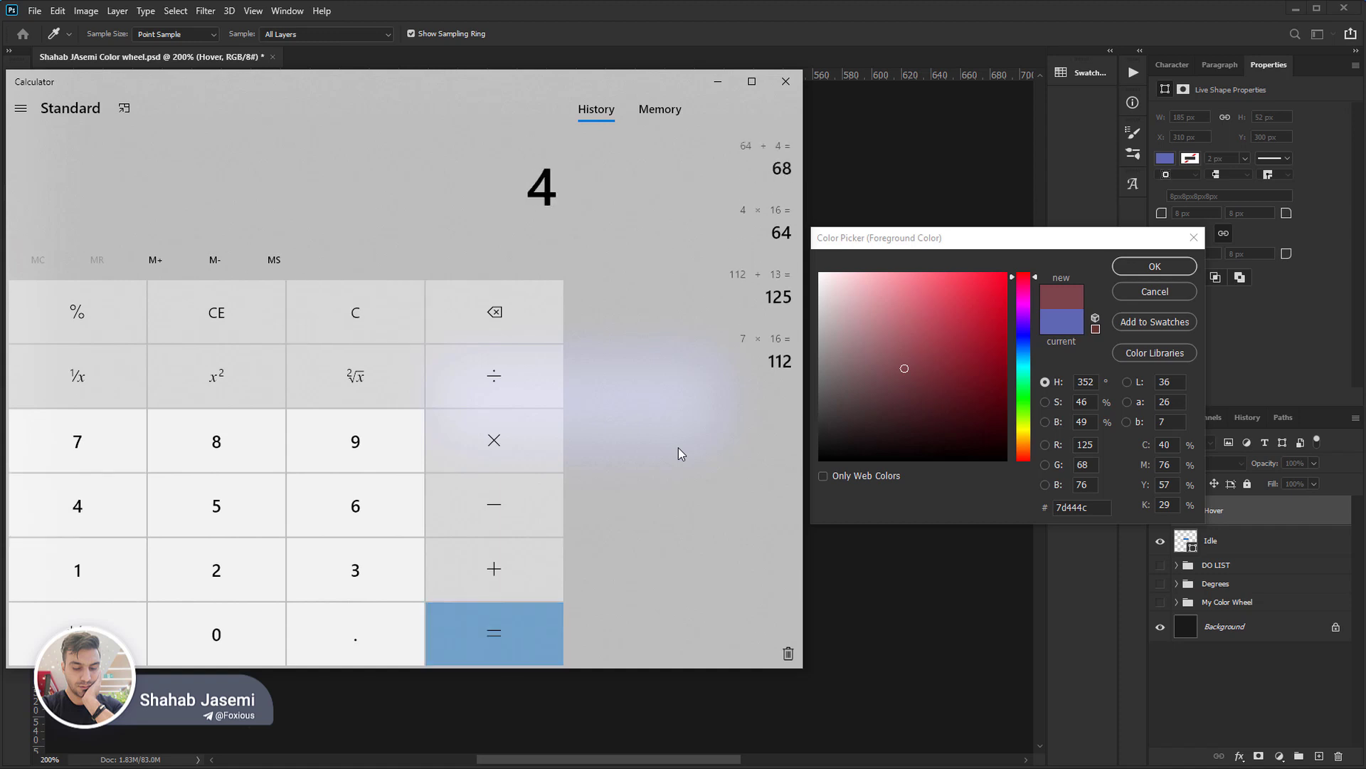
pyautogui.write(' × 16')
pyautogui.press('Return')
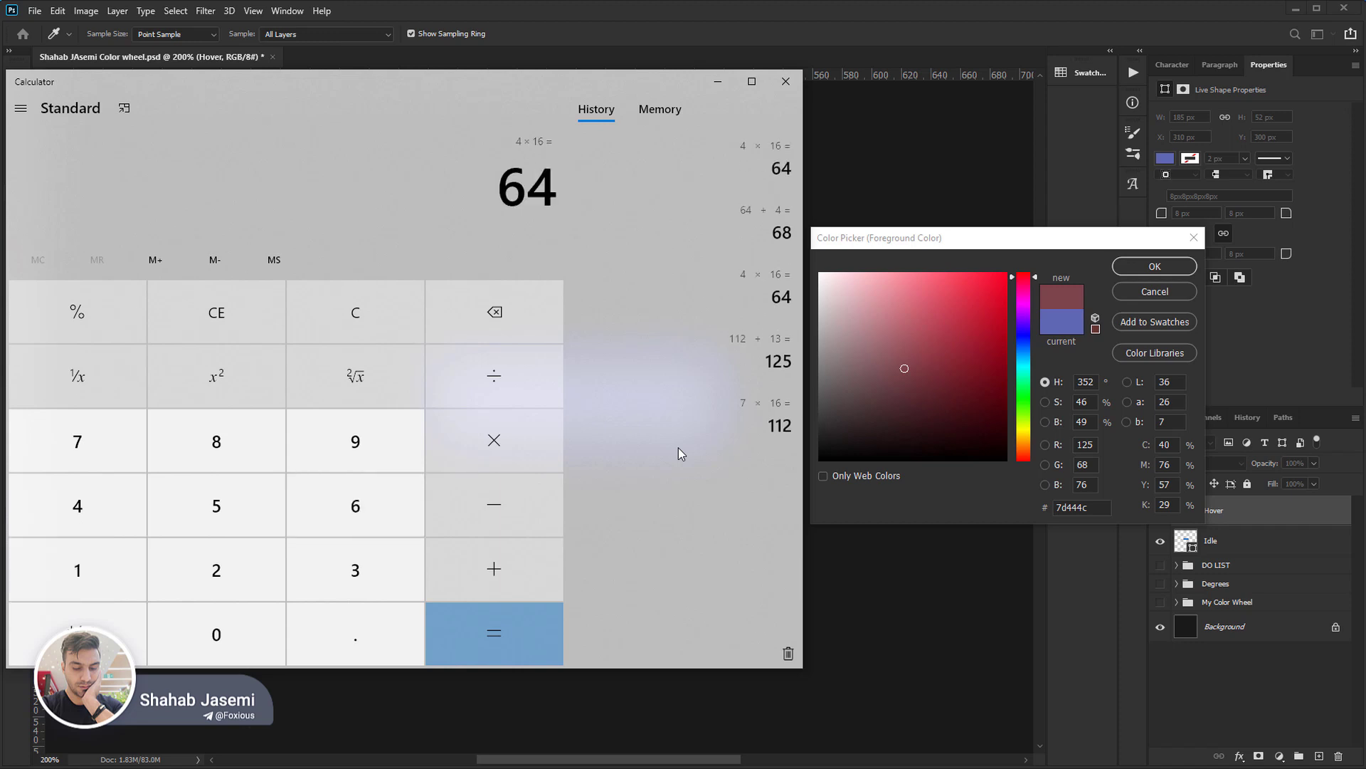
pyautogui.write('+12')
pyautogui.press('Return')
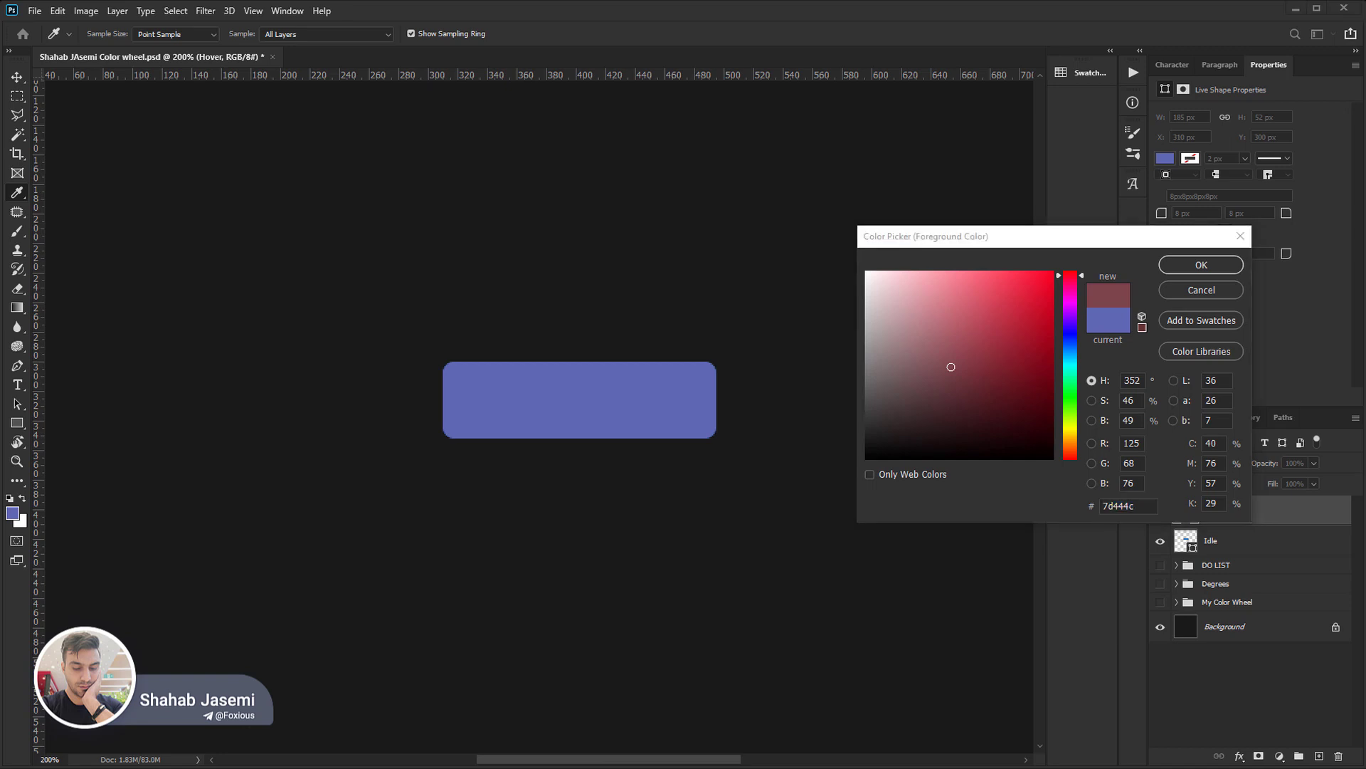
# Switch to the blank Notepad document and write the example hex code ffcc12 on the first line.
pyautogui.hotkey('alt', 'Tab')
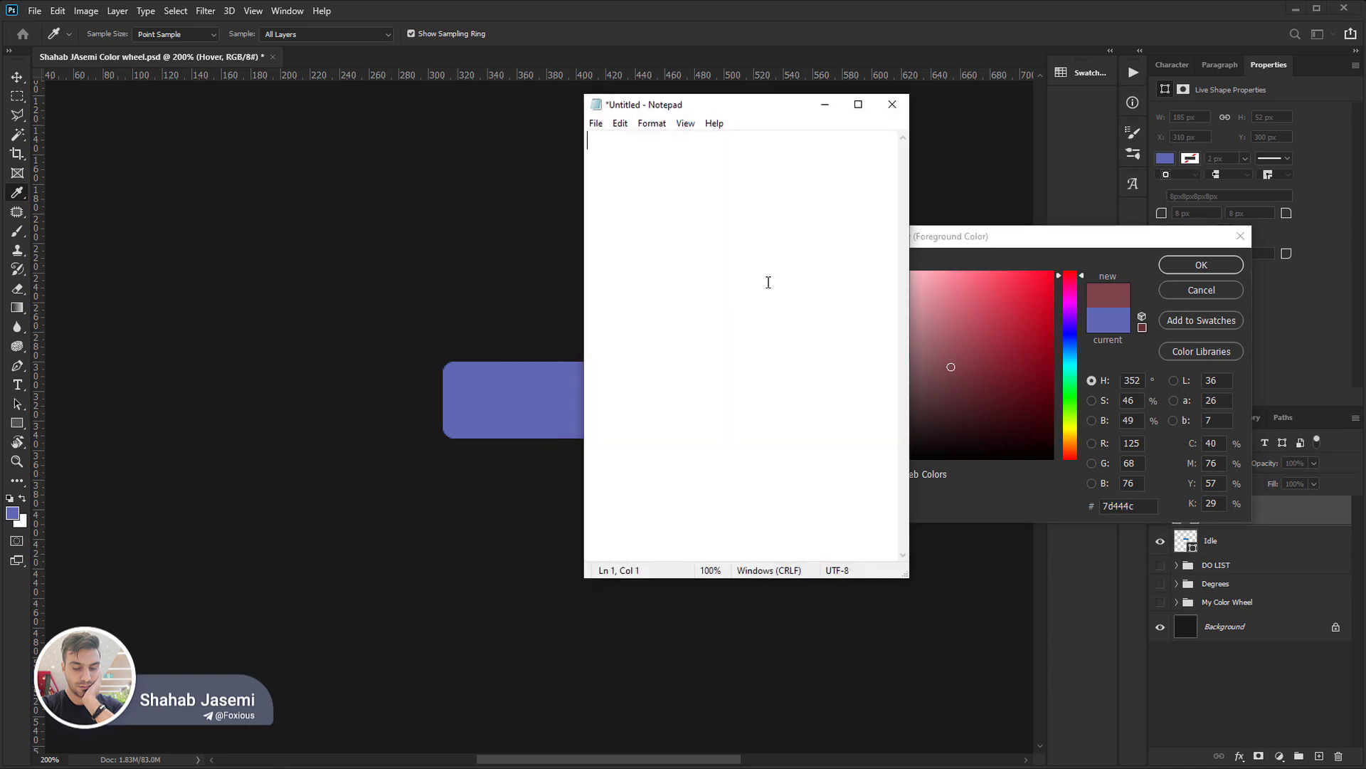
pyautogui.write('ffcc12')
pyautogui.press('Return')
# Write the decimal red, green and blue values 255, 204 and 18 below the hex code, spaced apart on one line.
pyautogui.write('256')
pyautogui.press('BackSpace')
pyautogui.write('5')
pyautogui.write('204')
pyautogui.press('Tab')
pyautogui.write('18')
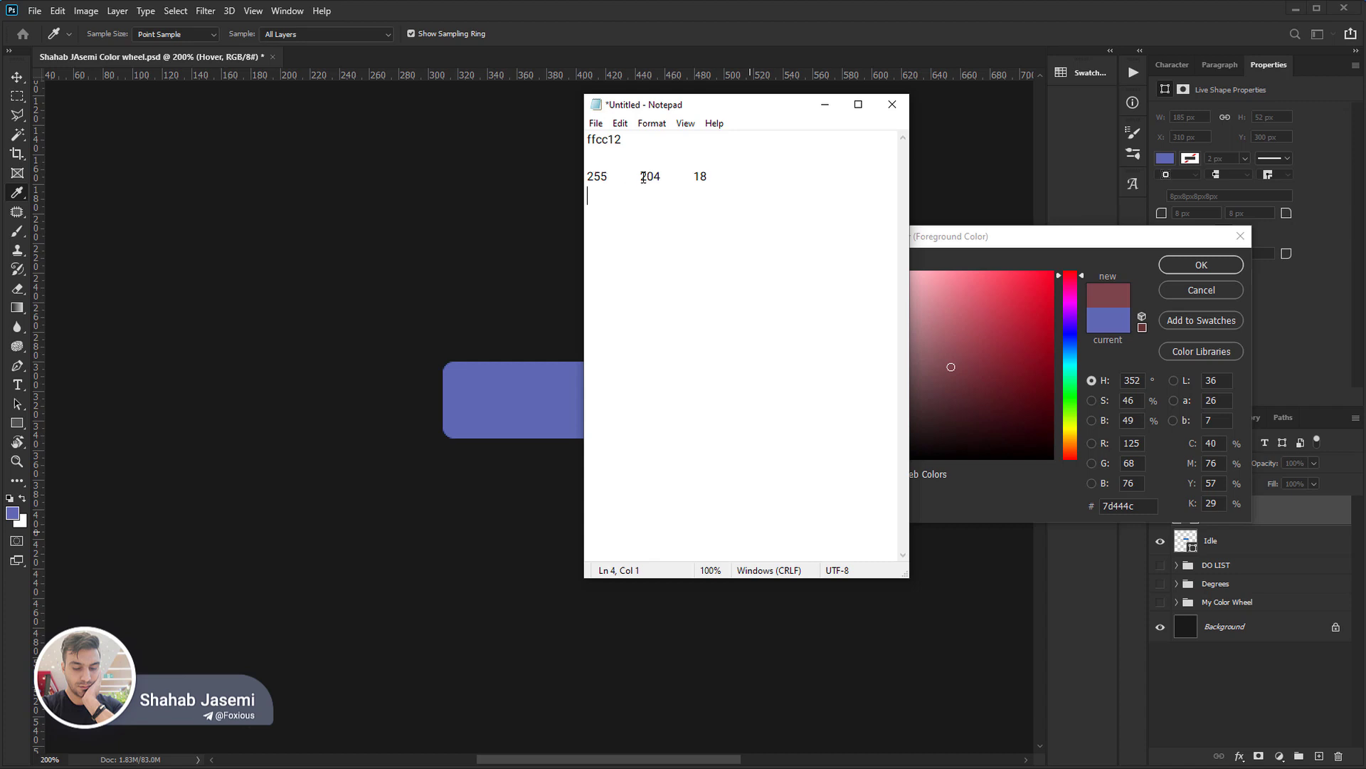
# Highlight the decimal green value 204 and the blue value 18 in turn in the Notepad notes.
pyautogui.moveTo(638, 176); pyautogui.dragTo(659, 178)
pyautogui.press('End')
pyautogui.hotkey('shift', 'Left')
pyautogui.hotkey('shift', 'Left')
pyautogui.press('Right')
# Switch to Photoshop's Color Picker, set the hex code to ffcc12, and compare its RGB values with the Notepad notes.
pyautogui.click(1146, 504)
pyautogui.write('ffcc12')
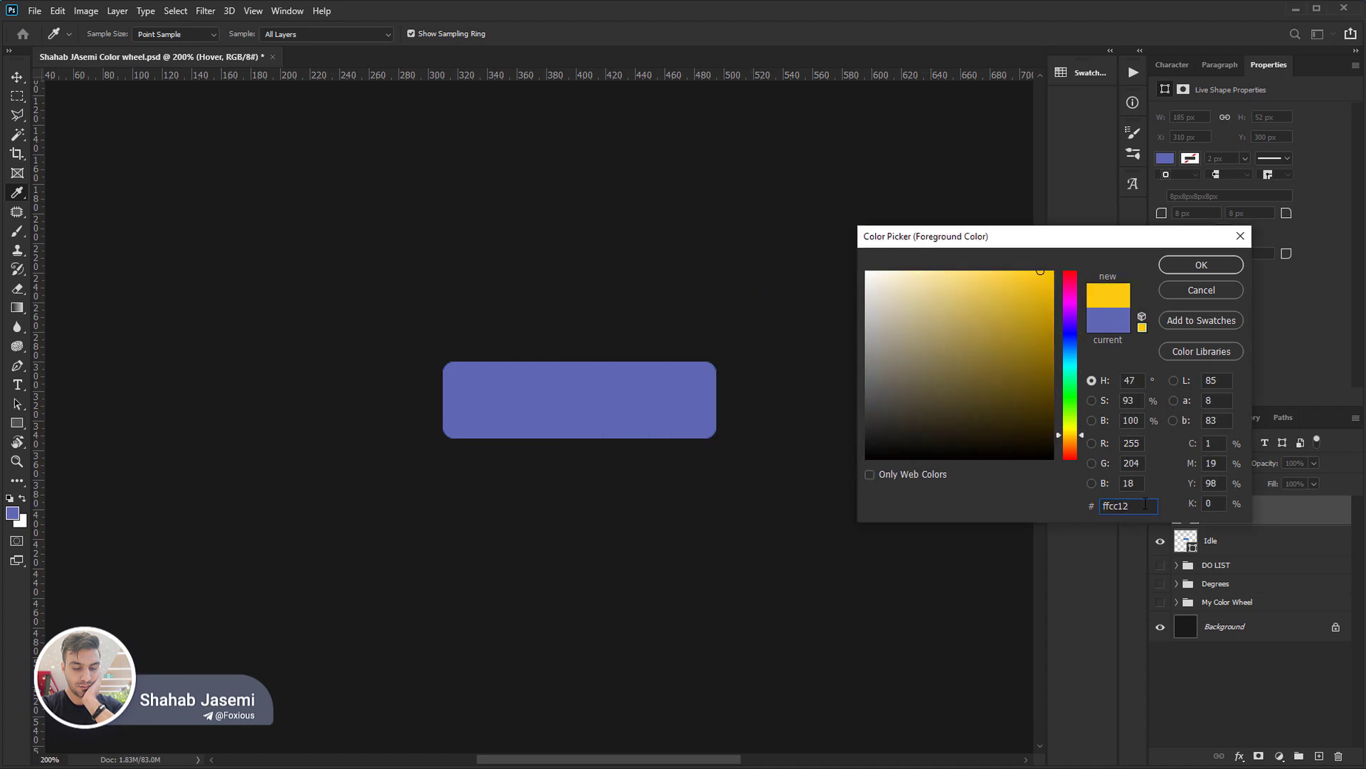
pyautogui.hotkey('alt', 'Tab')
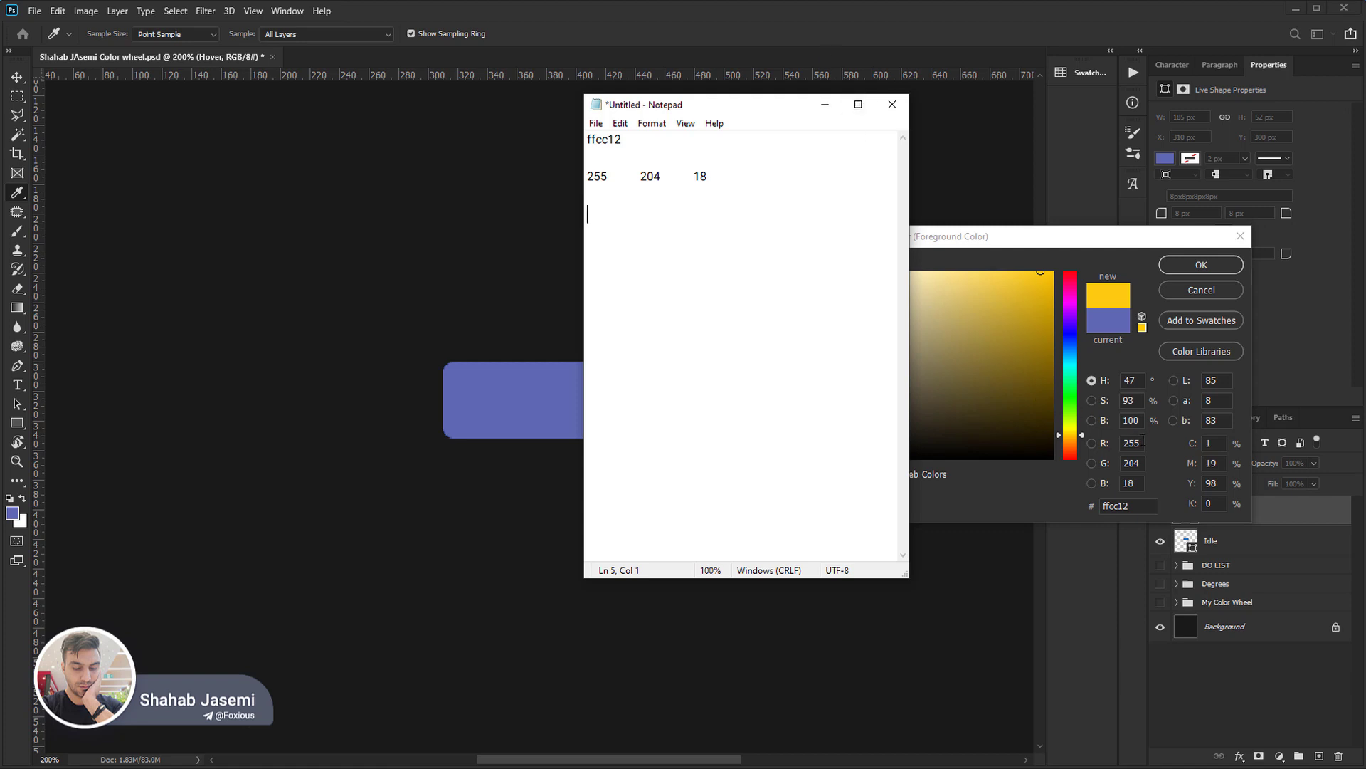
pyautogui.hotkey('alt', 'Tab')
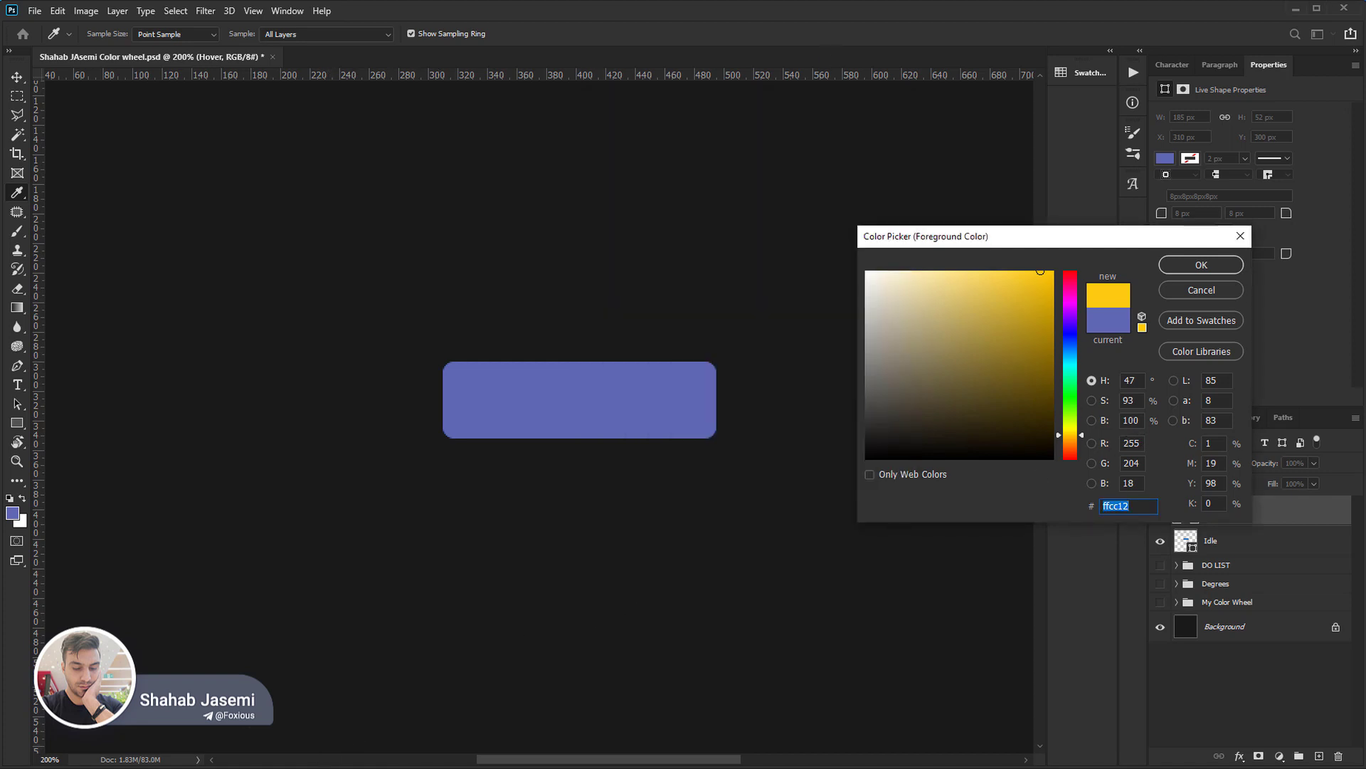
pyautogui.hotkey('alt', 'Tab')
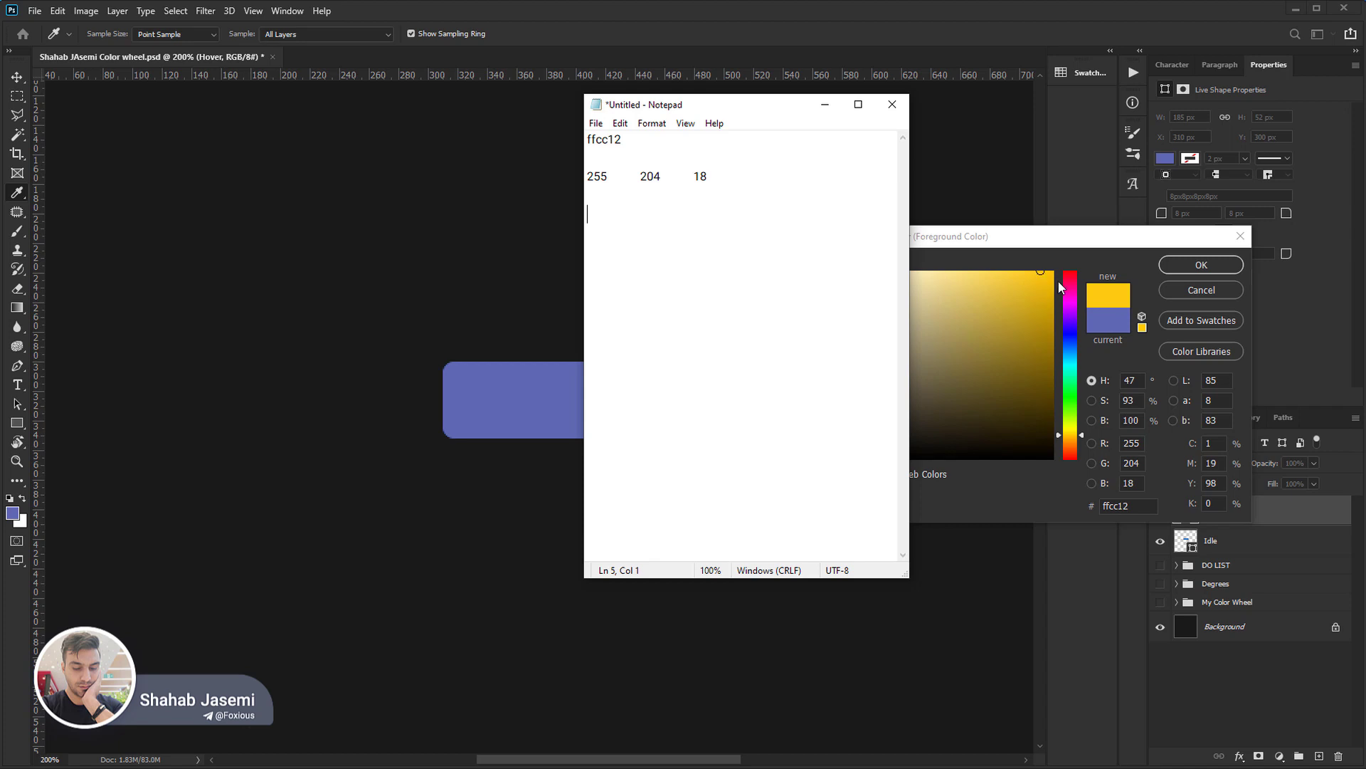
pyautogui.click(1143, 502)
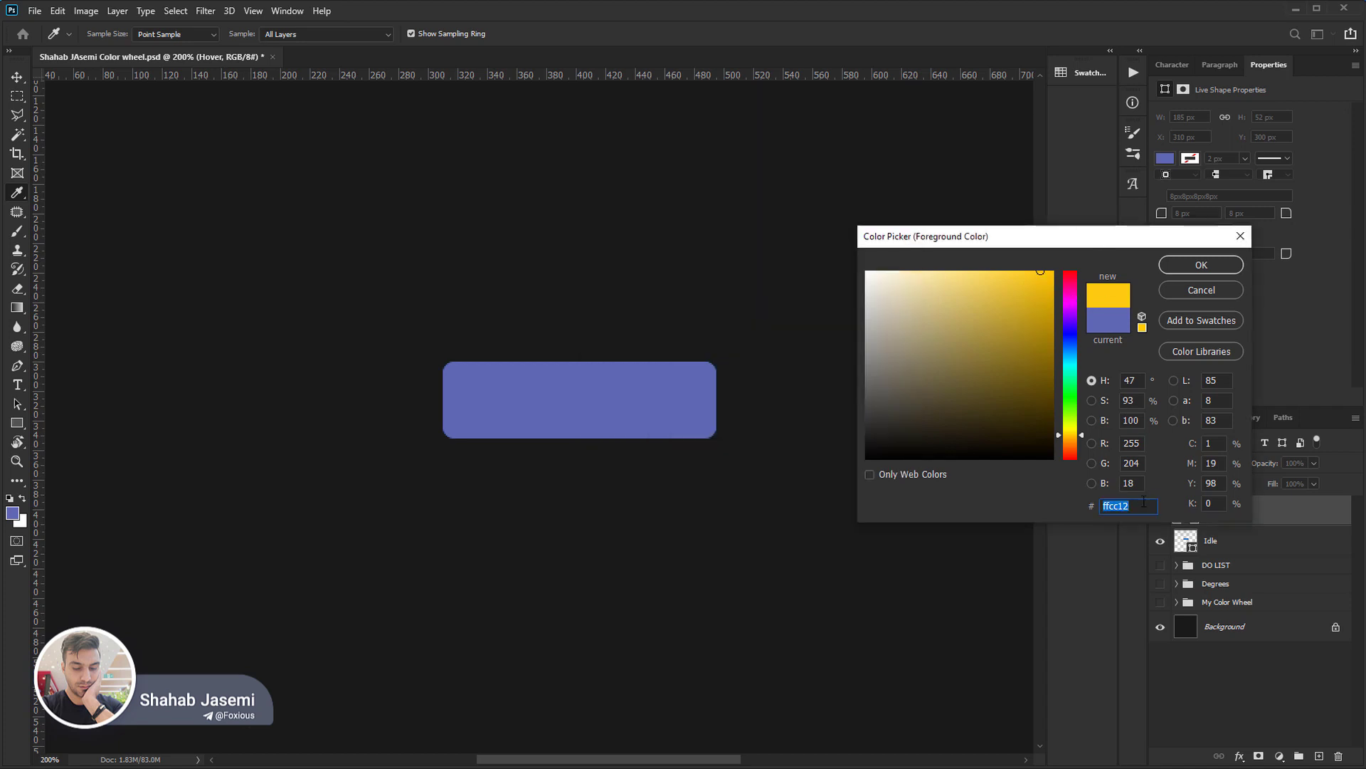
pyautogui.click(1143, 502)
# Set the blue value to 0, and raise it to 203 with red at 255 and green at 204.
pyautogui.click(1138, 484)
pyautogui.write('0')
pyautogui.moveTo(1041, 279); pyautogui.dragTo(1062, 262)
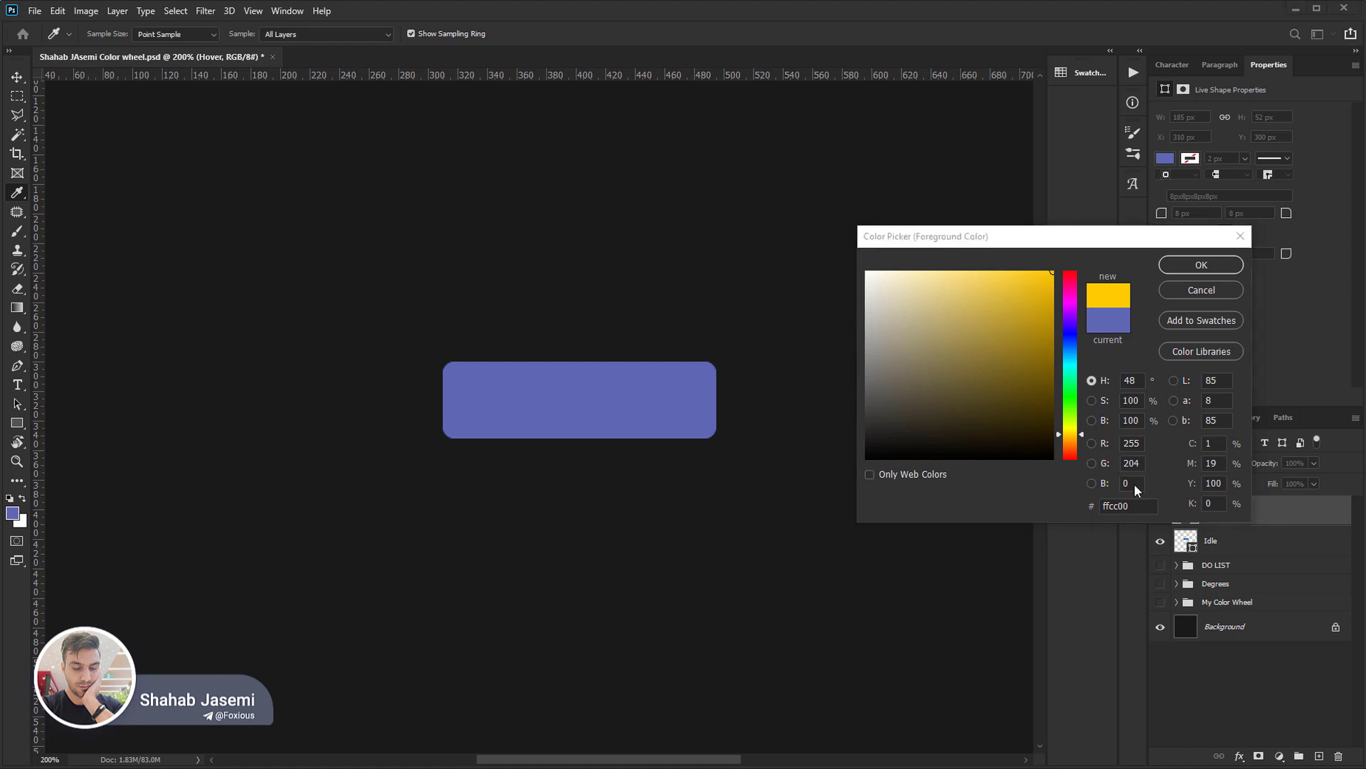
pyautogui.click(1138, 484)
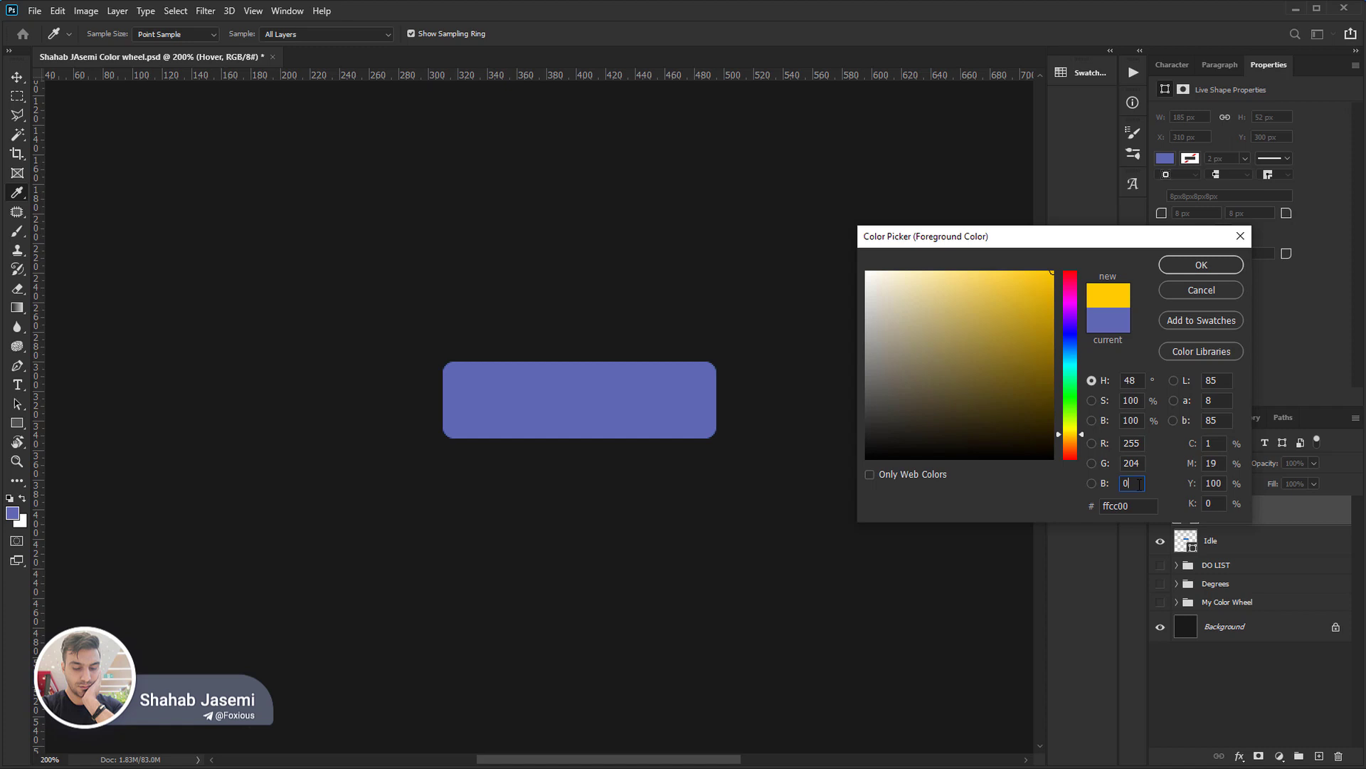
pyautogui.scroll(20, 1139, 484)
pyautogui.scroll(20, 1138, 484)
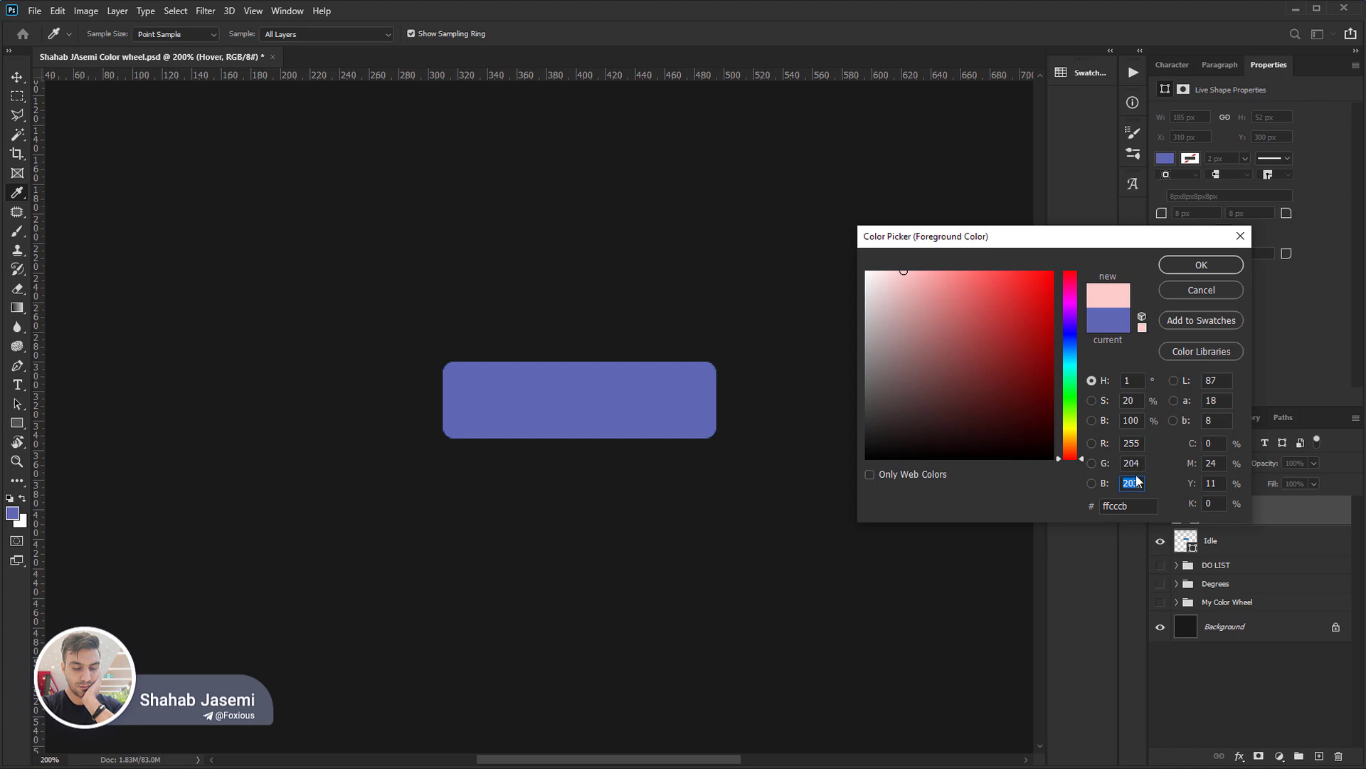
# Sample neutral colours along the colour field's zero-saturation edge, ending at 787878, and highlight digits of the hex code.
pyautogui.moveTo(936, 298)
pyautogui.mouseDown()
pyautogui.moveTo(881, 296)
pyautogui.moveTo(802, 524)
pyautogui.mouseUp()
pyautogui.moveTo(878, 429)
pyautogui.mouseDown()
pyautogui.moveTo(836, 399)
pyautogui.moveTo(811, 238)
pyautogui.mouseUp()
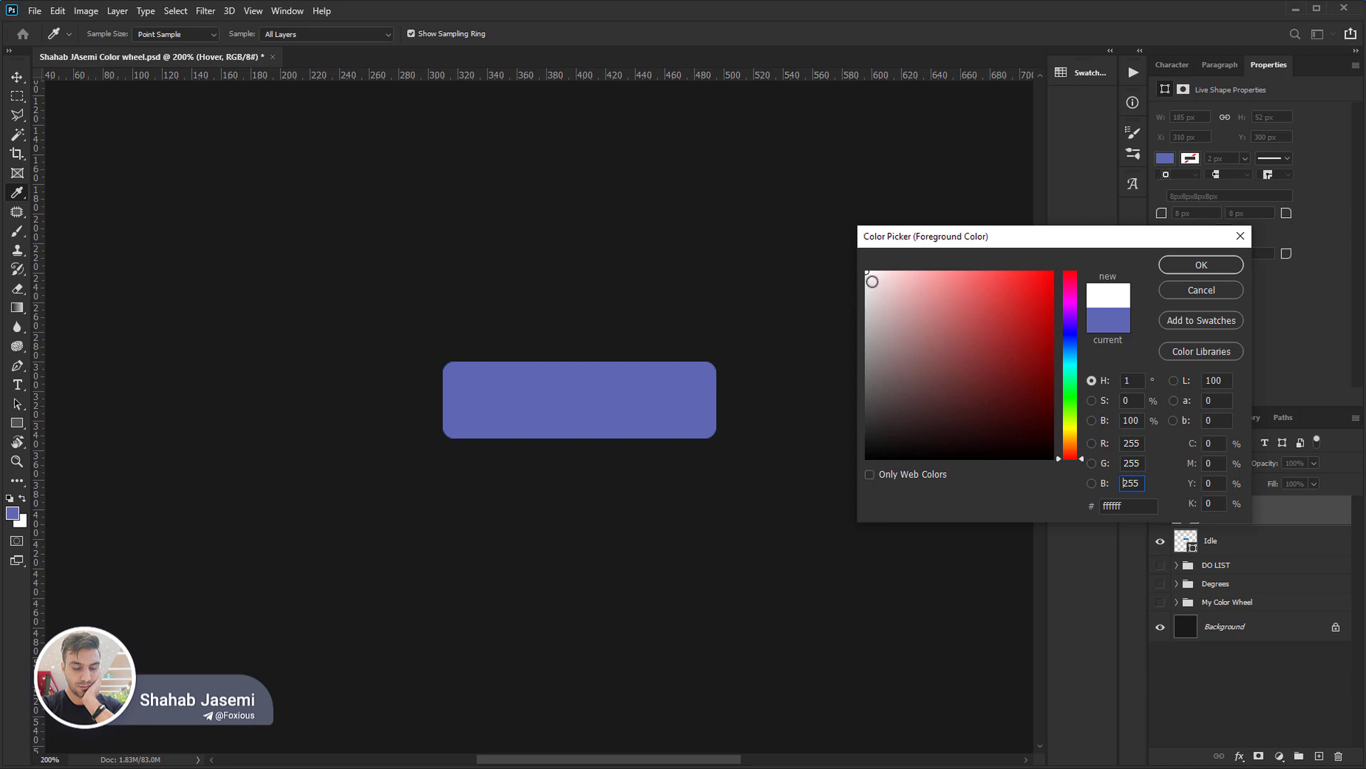
pyautogui.moveTo(870, 276); pyautogui.dragTo(856, 312)
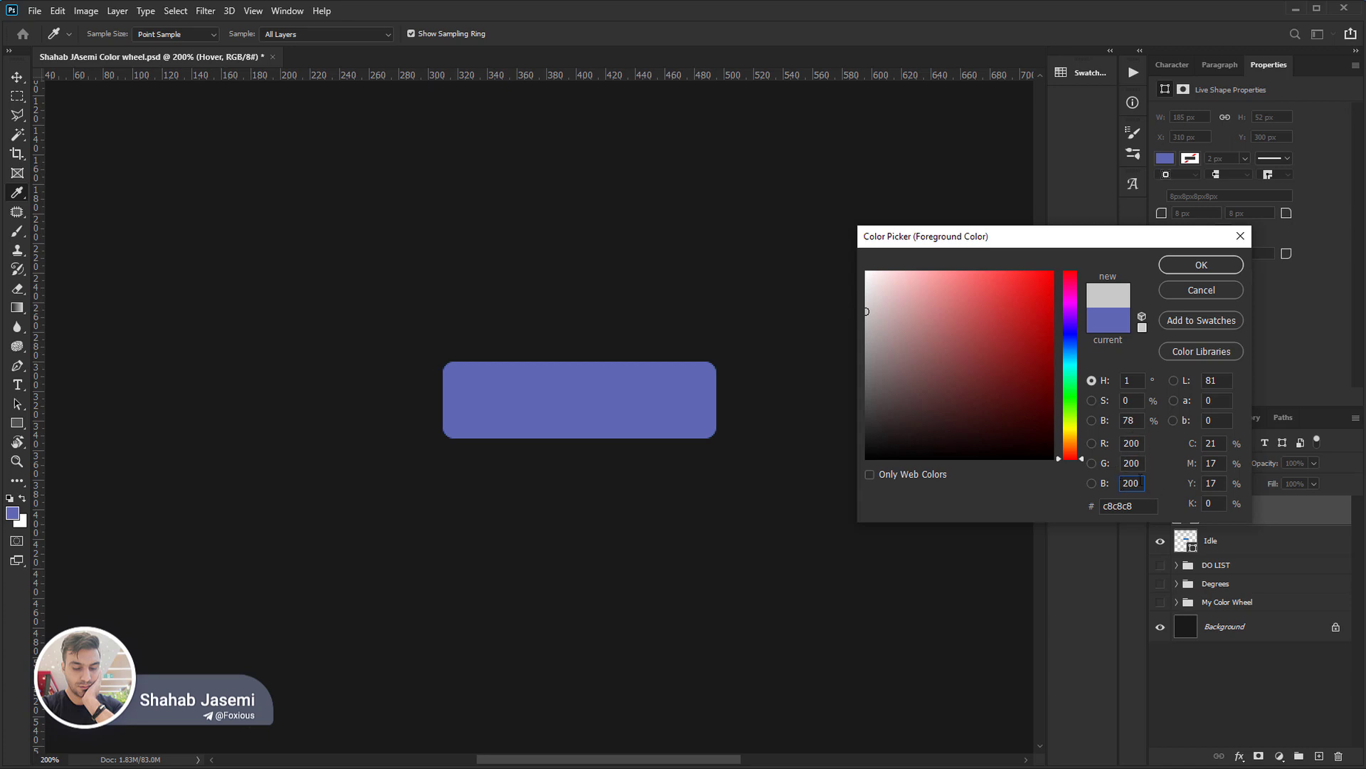
pyautogui.moveTo(863, 319); pyautogui.dragTo(849, 380)
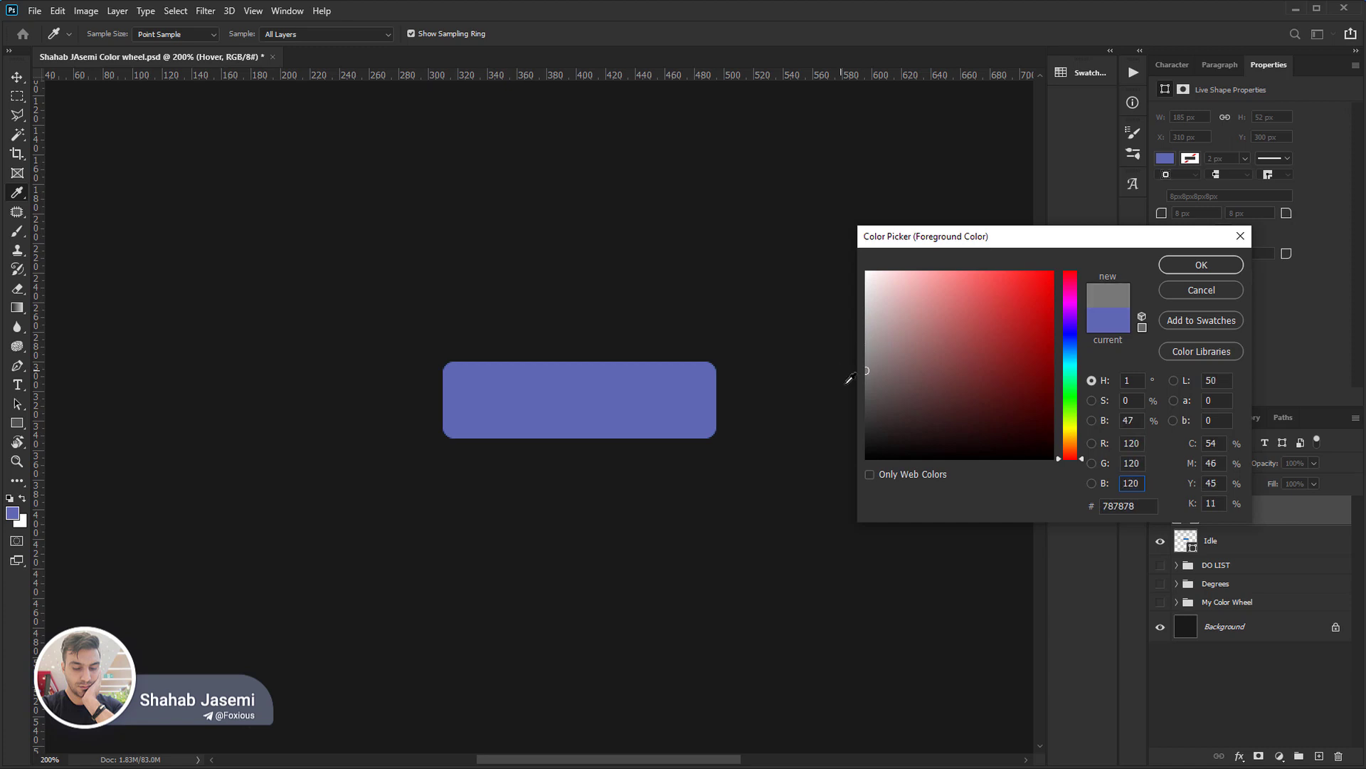
pyautogui.click(1113, 506)
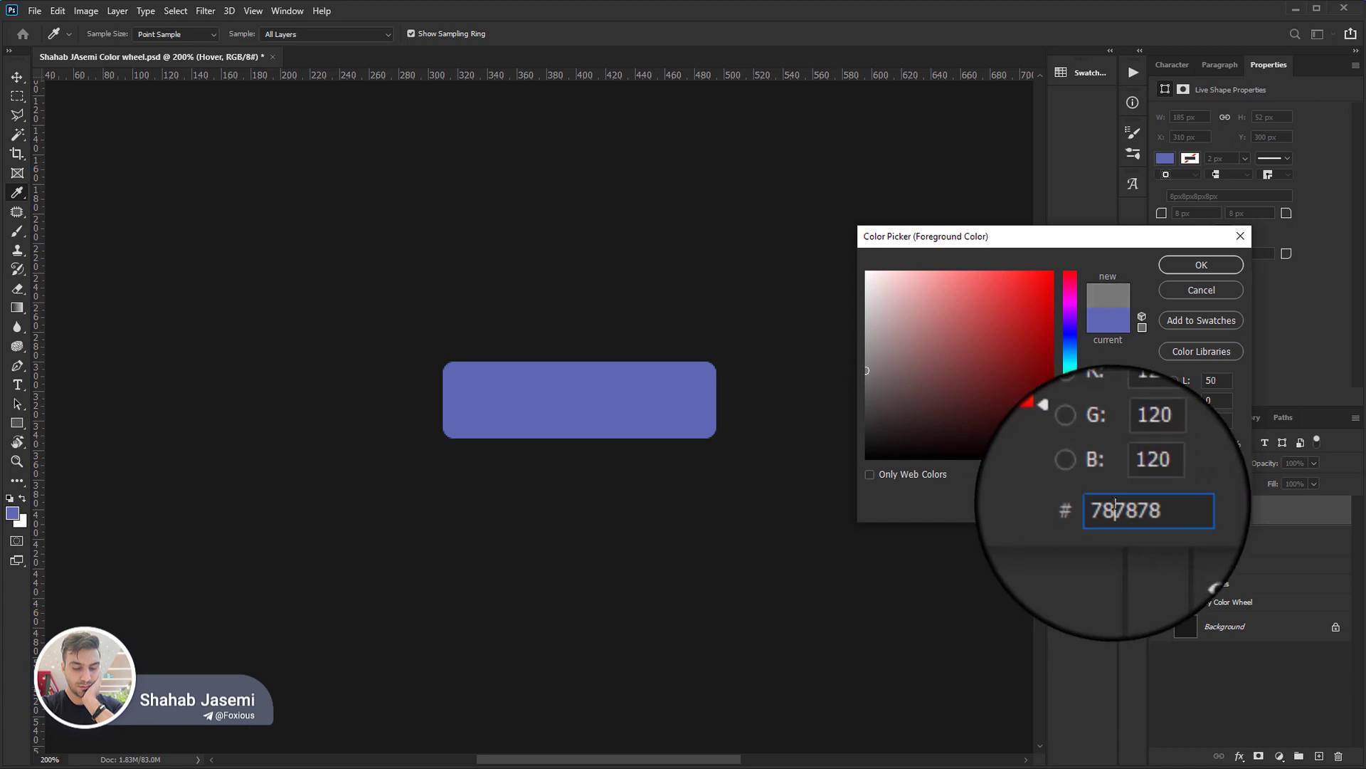
pyautogui.moveTo(1114, 505)
pyautogui.mouseDown()
pyautogui.moveTo(1101, 509)
pyautogui.moveTo(1120, 506)
pyautogui.mouseUp()
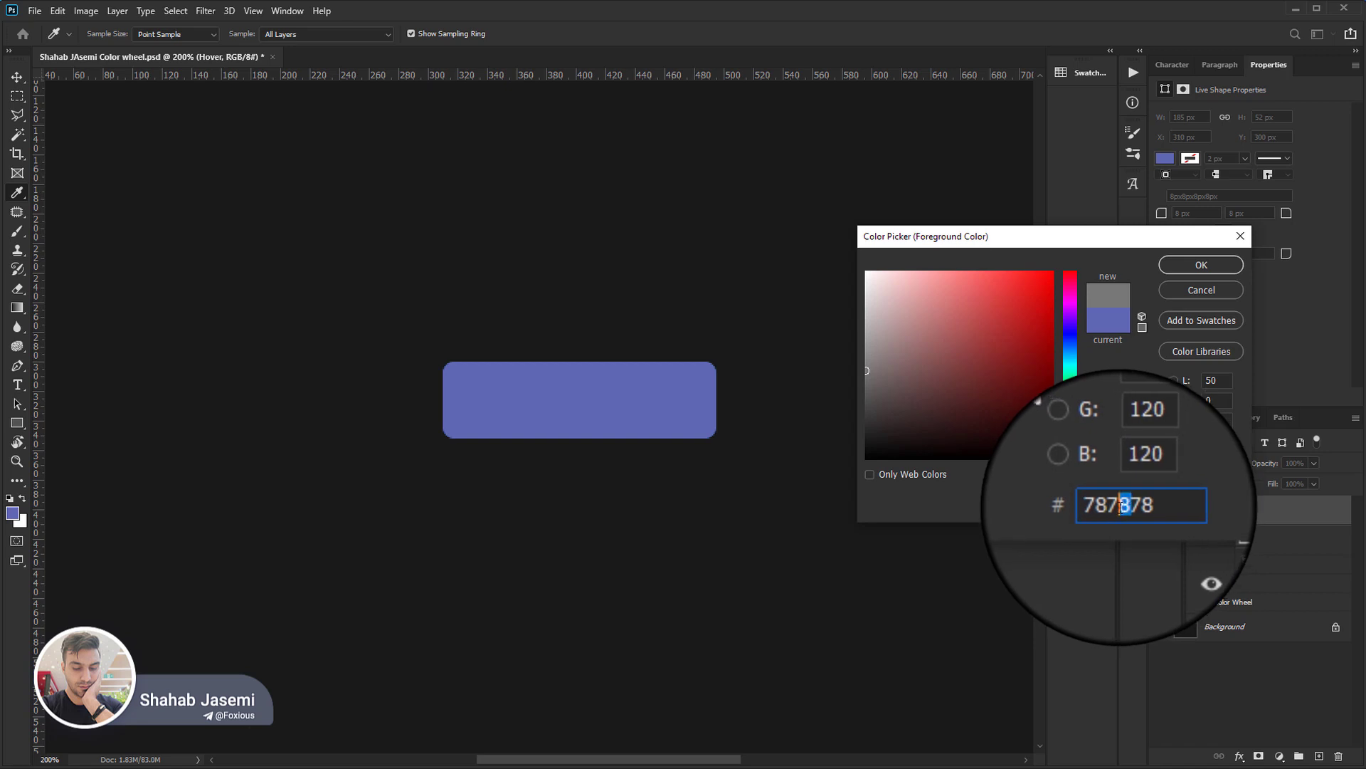
# Move the colour sample to black, and set the red, green and blue values to 80 each.
pyautogui.moveTo(867, 371); pyautogui.dragTo(839, 472)
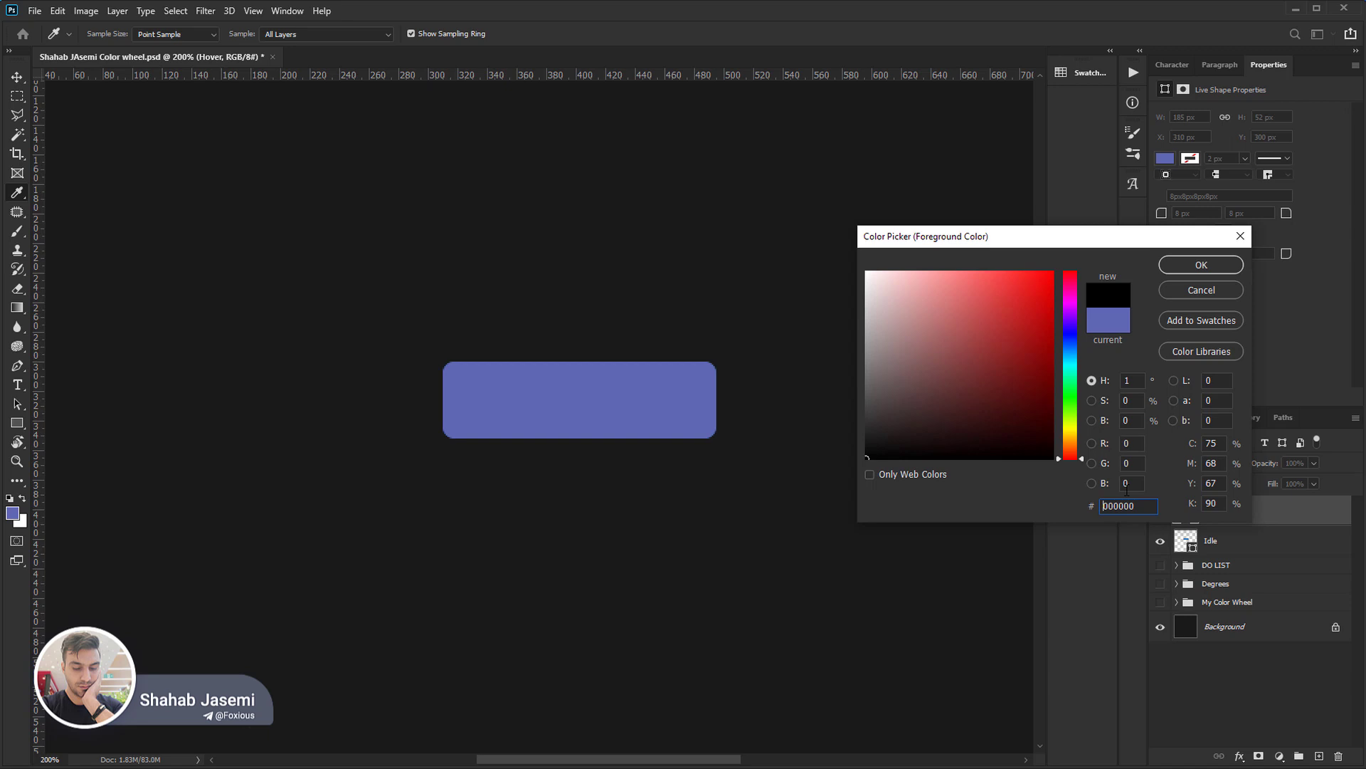
pyautogui.click(1128, 442)
pyautogui.write('80')
pyautogui.press('Tab')
pyautogui.write('80')
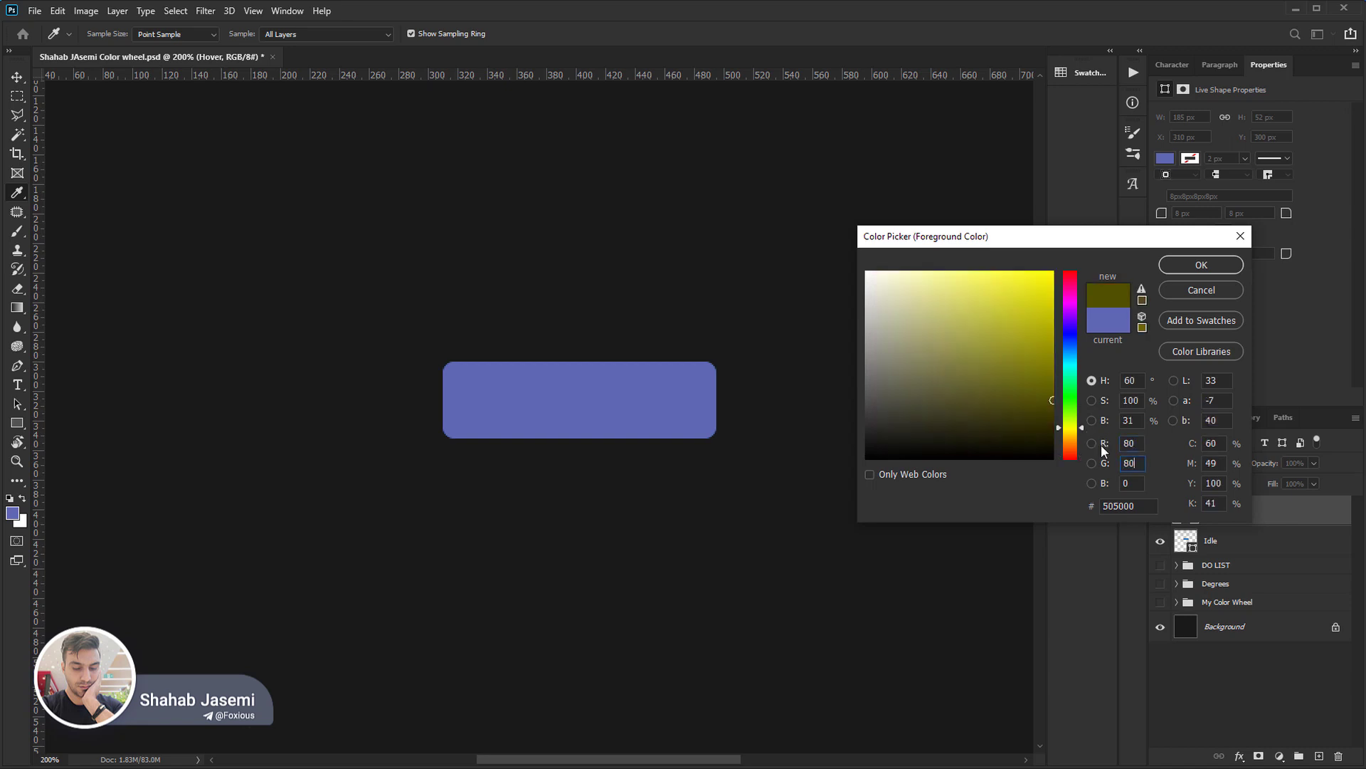
pyautogui.press('Tab')
pyautogui.write('80')
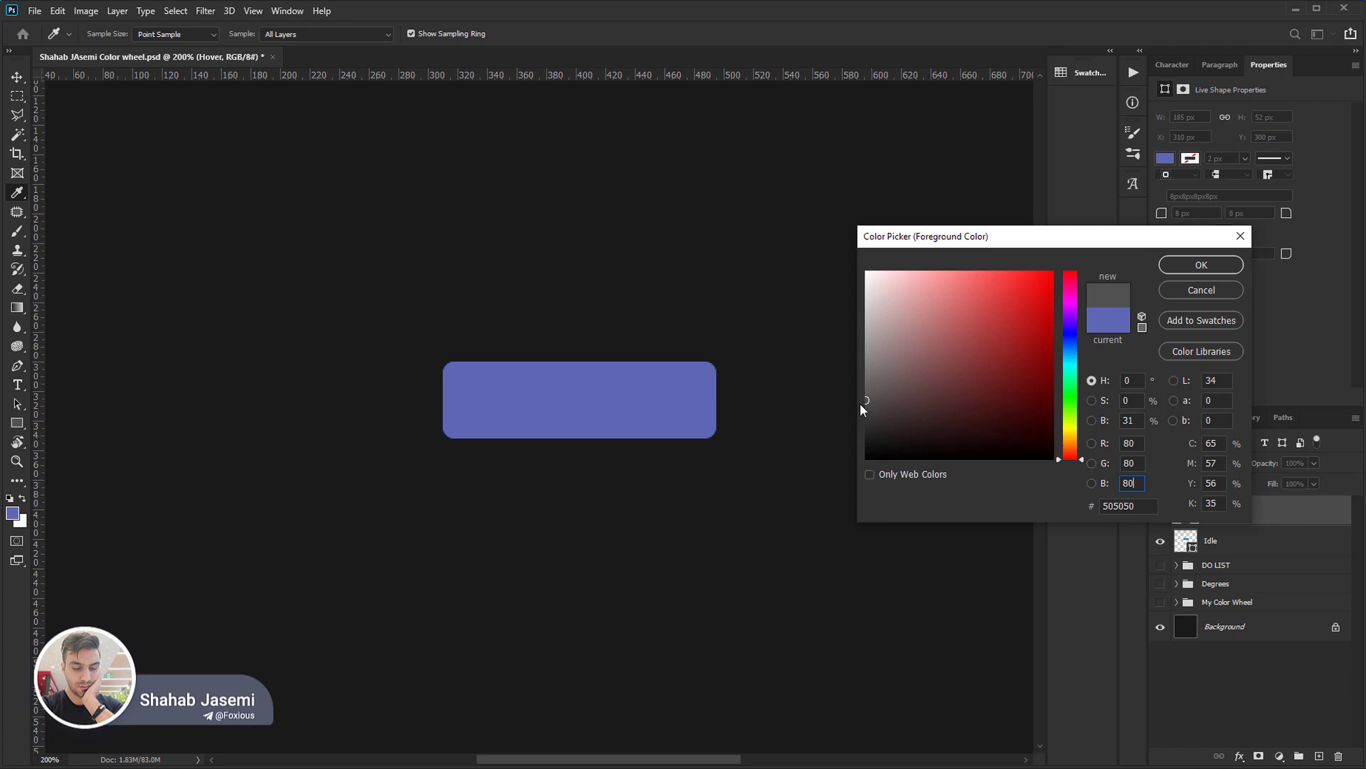
# Move the sample along the zero-saturation edge through b8b8b8, white and cacaca down to the dark grey 141414.
pyautogui.moveTo(862, 402); pyautogui.dragTo(821, 321)
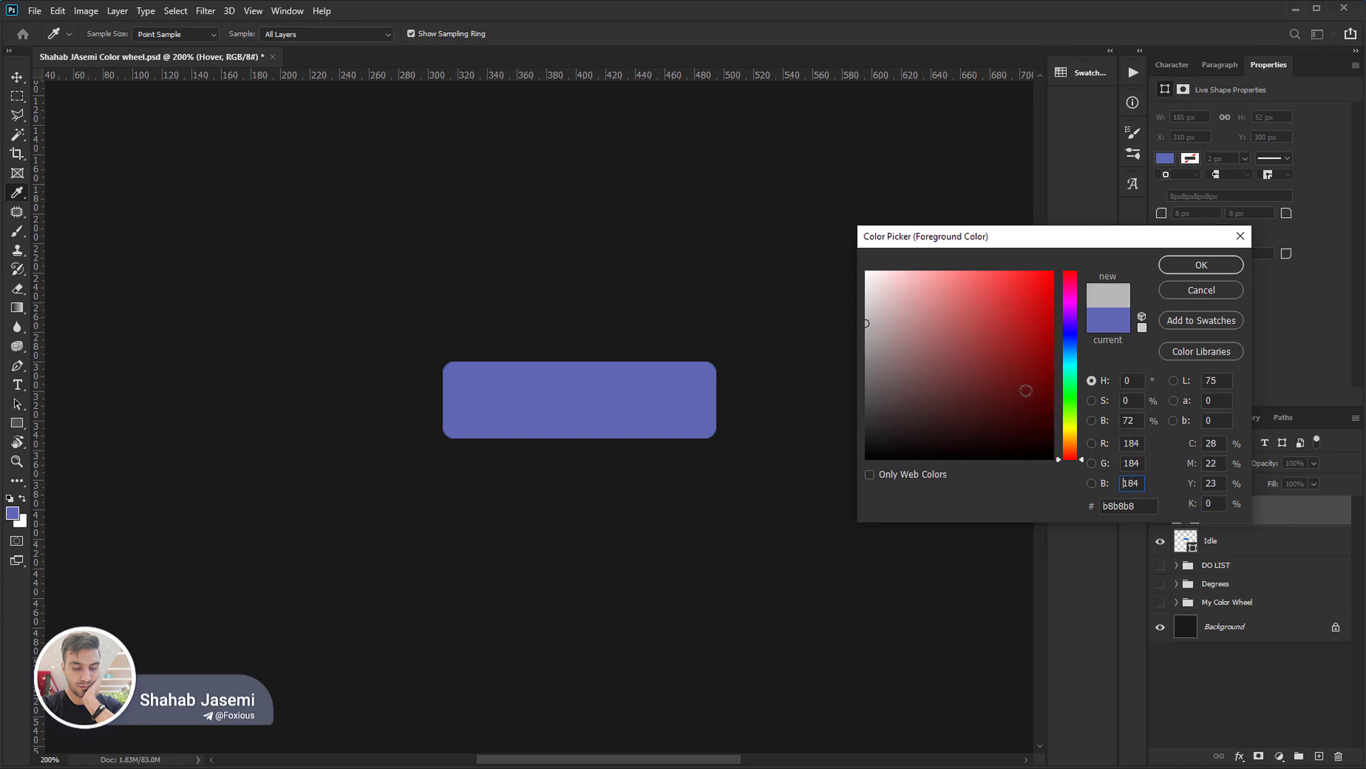
pyautogui.moveTo(879, 322); pyautogui.dragTo(838, 254)
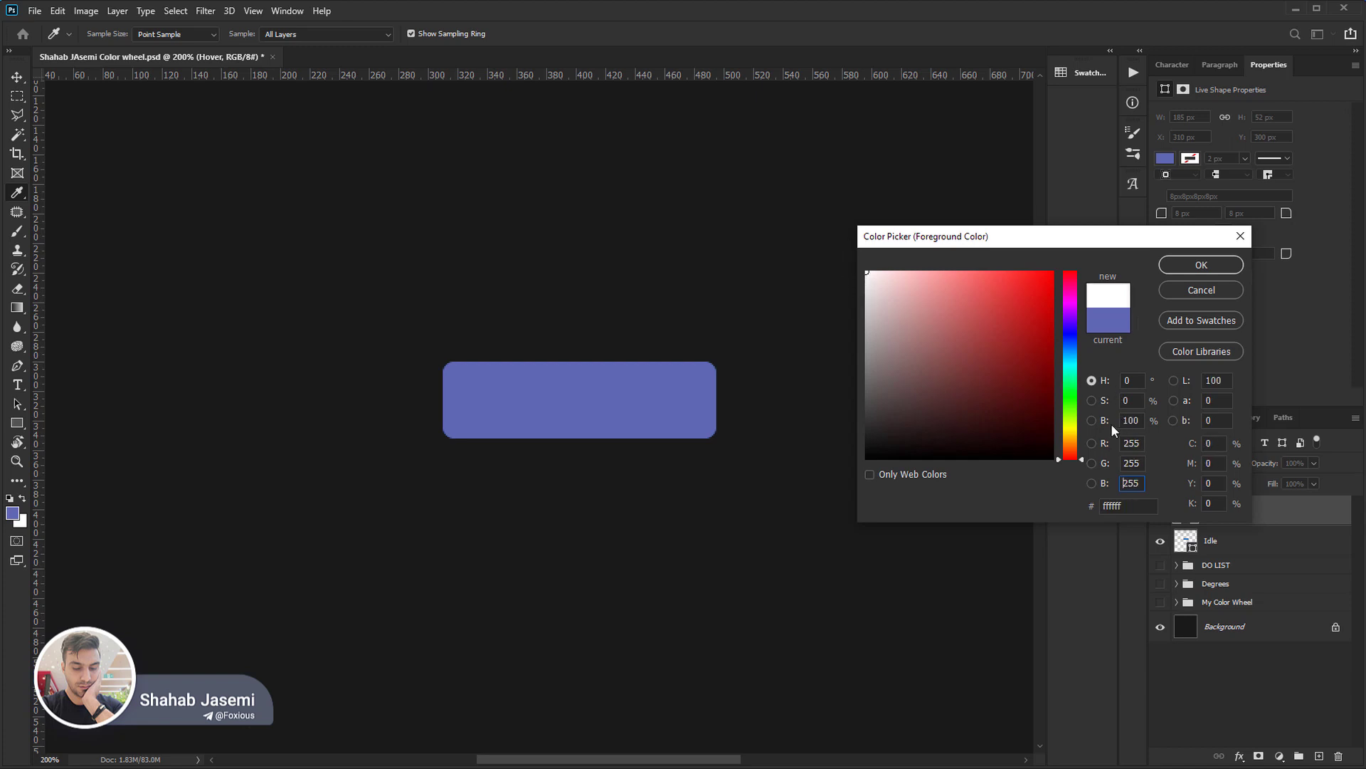
pyautogui.click(862, 276)
pyautogui.moveTo(862, 275); pyautogui.dragTo(830, 309)
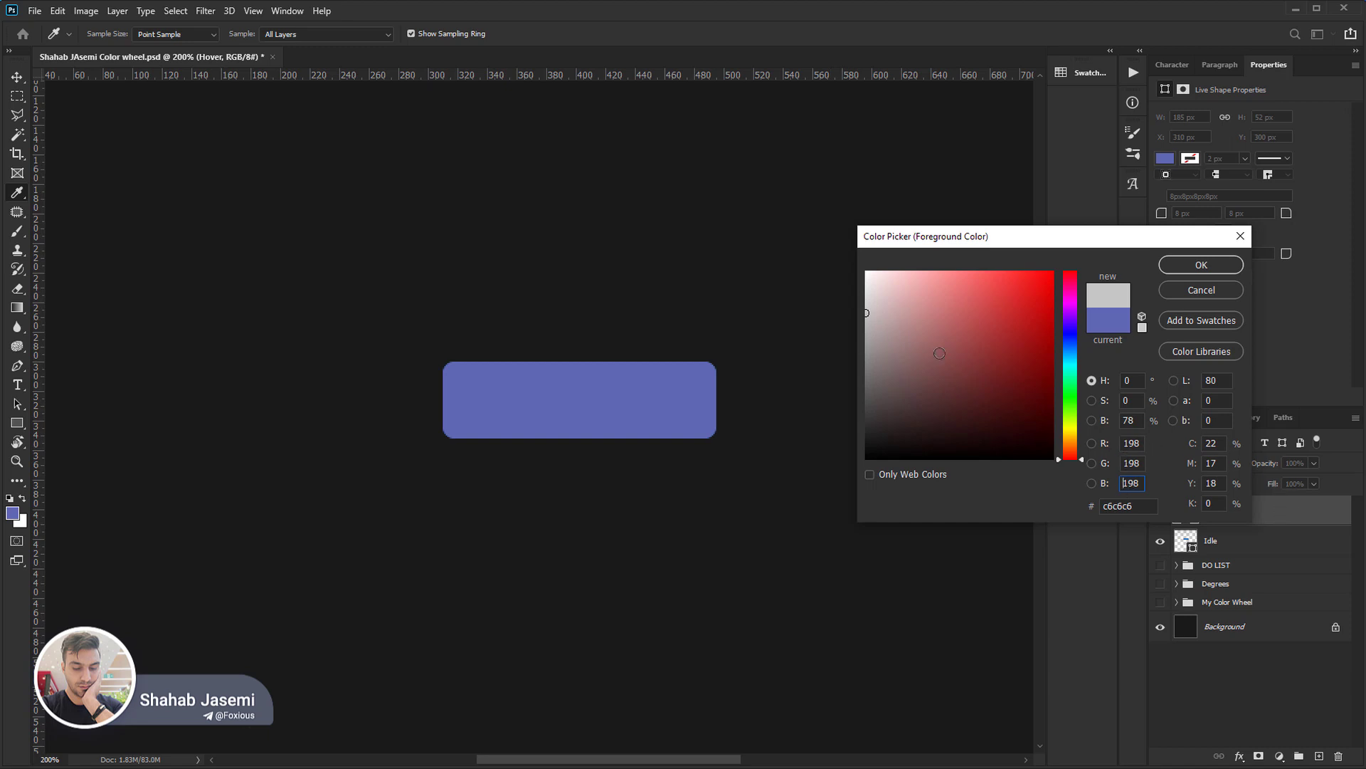
pyautogui.click(860, 323)
pyautogui.moveTo(868, 324)
pyautogui.mouseDown()
pyautogui.moveTo(781, 479)
pyautogui.moveTo(784, 445)
pyautogui.mouseUp()
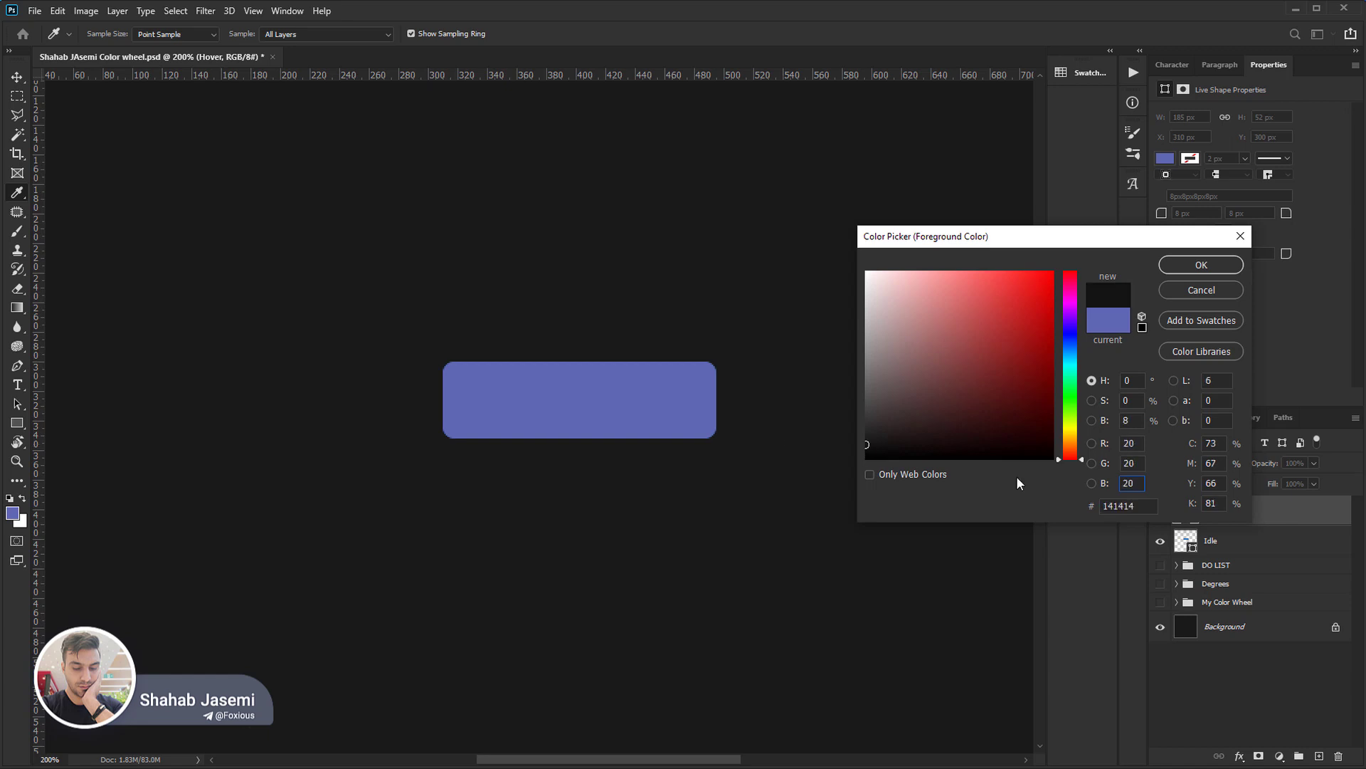
# Point out the brightness and red fields, raise the brightness gradually, and set it to 50%.
pyautogui.click(1130, 420)
pyautogui.doubleClick(1127, 421)
pyautogui.doubleClick(1122, 442)
pyautogui.click(1138, 424)
pyautogui.scroll(2, 1139, 423)
pyautogui.click(1137, 443)
pyautogui.doubleClick(1145, 420)
pyautogui.scroll(11, 1145, 420)
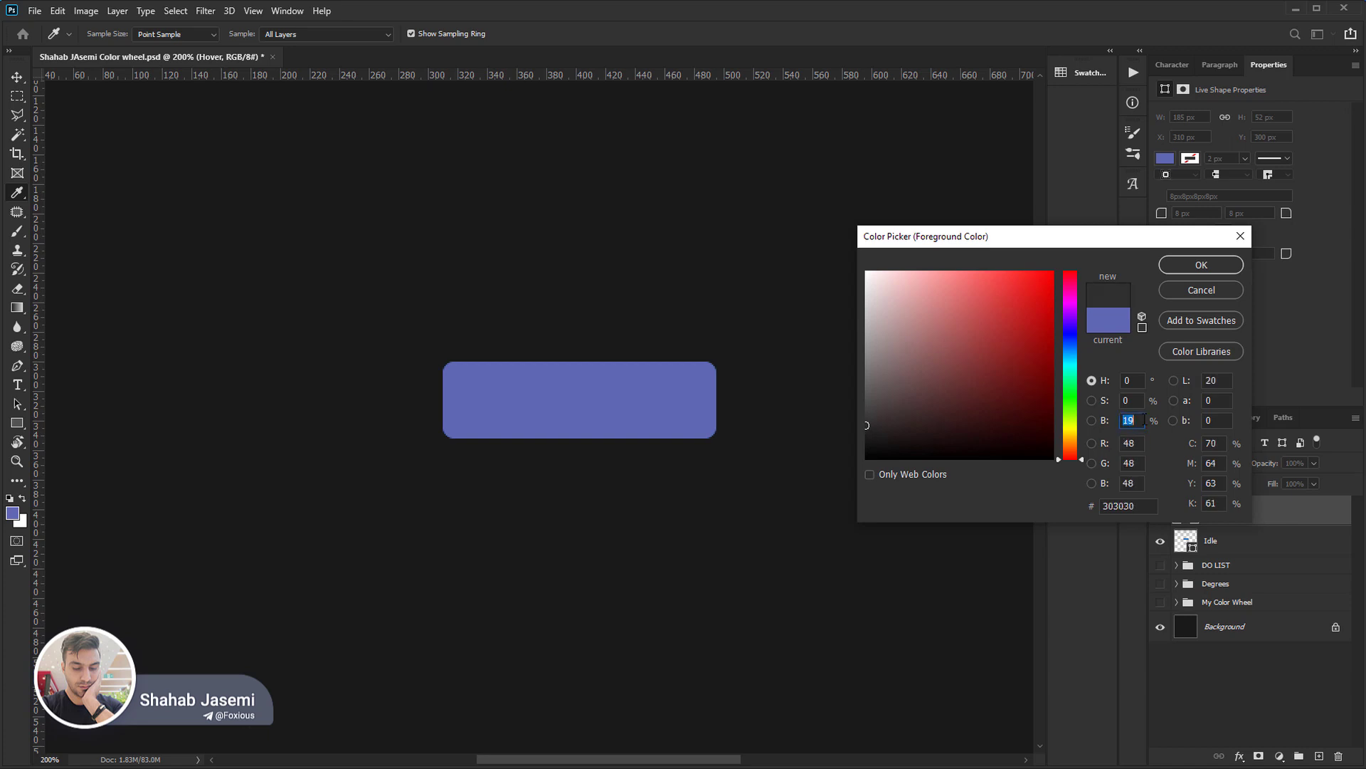
pyautogui.write('50')
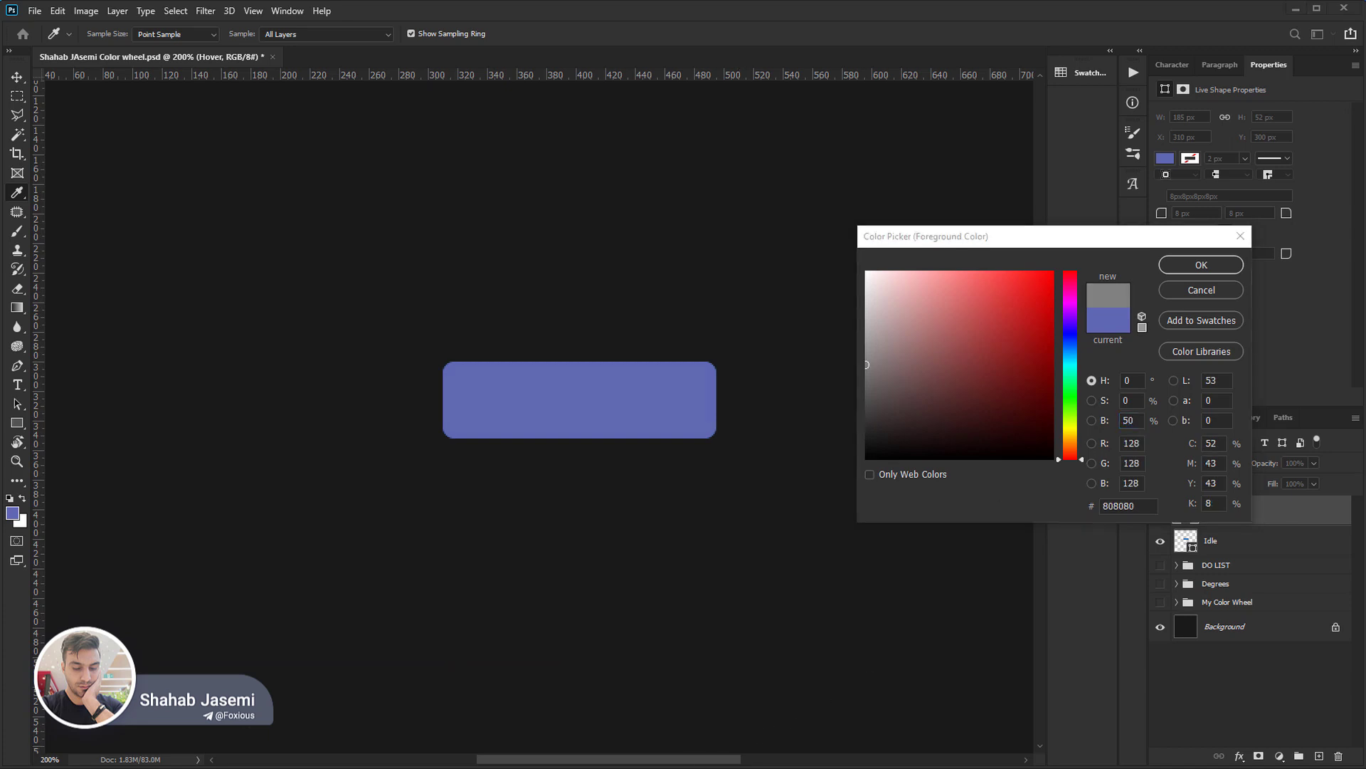
pyautogui.write('50')
# Compute 50 × 2.56 in Calculator to relate the brightness percentage to the RGB value, and close Calculator.
pyautogui.press('*')
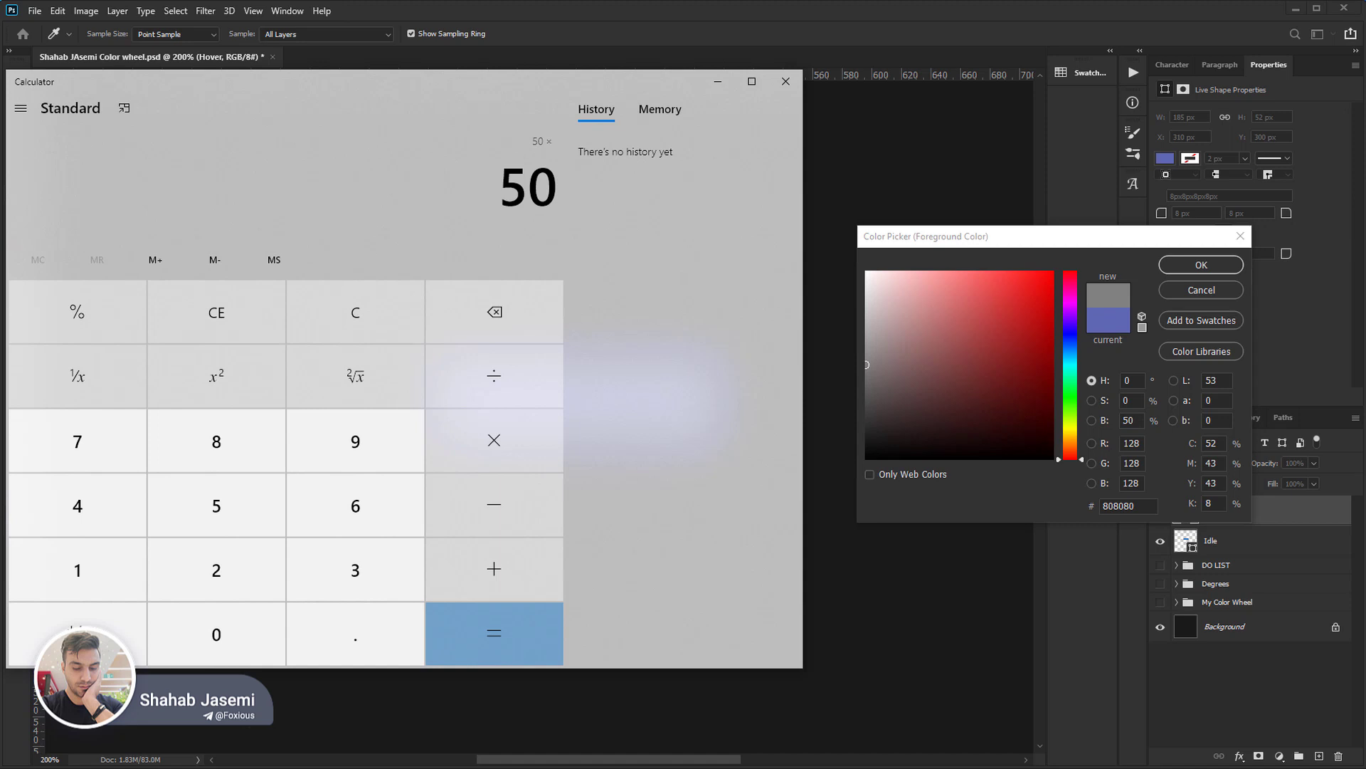
pyautogui.write('2')
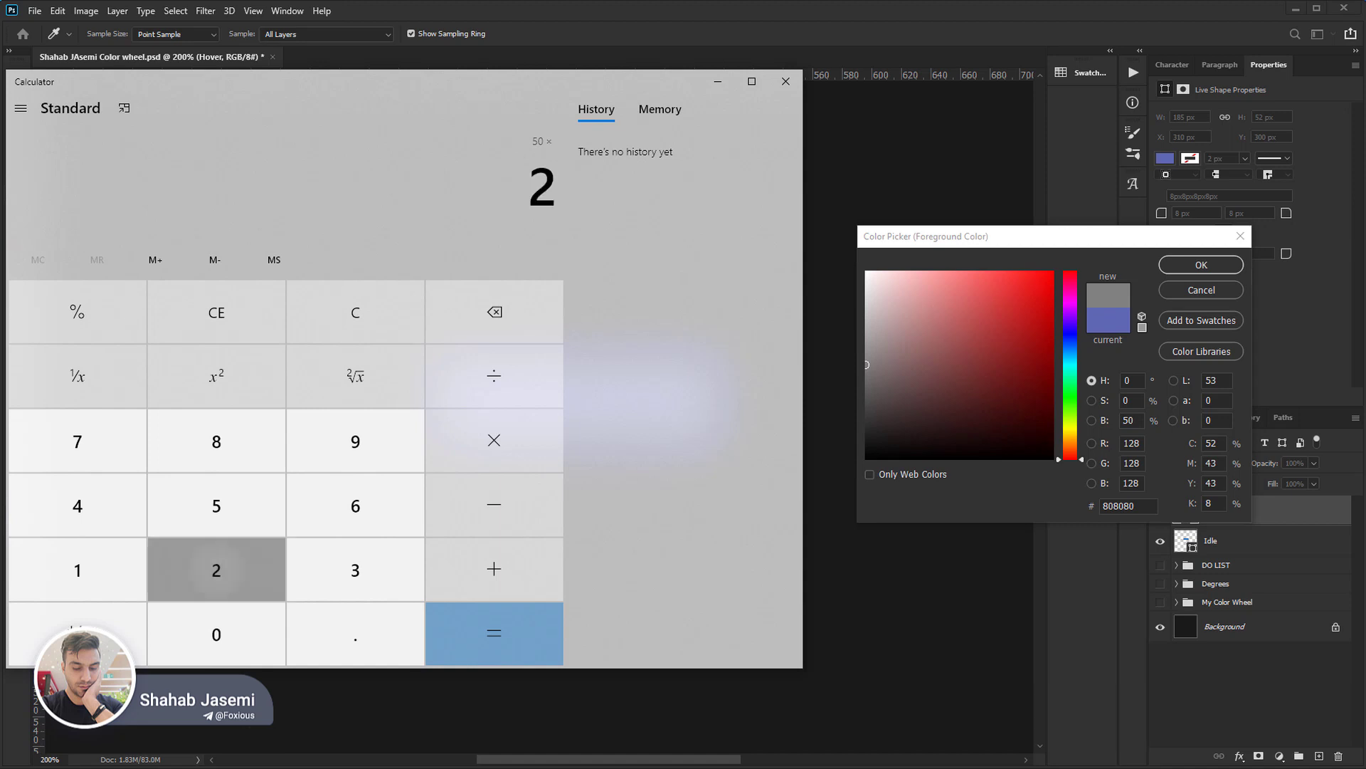
pyautogui.write('.56')
pyautogui.press('Return')
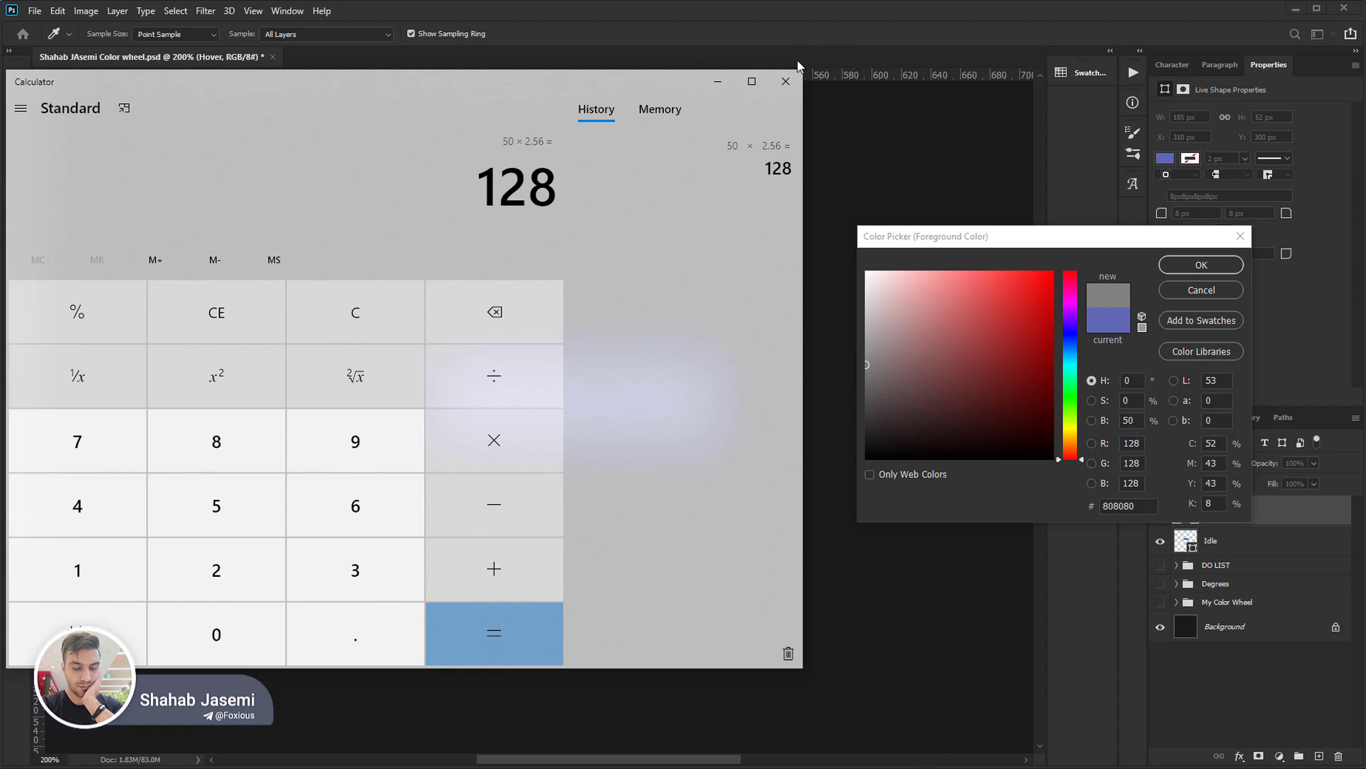
pyautogui.click(785, 81)
# Sweep the colour sample along the zero-saturation edge down to black and back up to full brightness.
pyautogui.doubleClick(1128, 422)
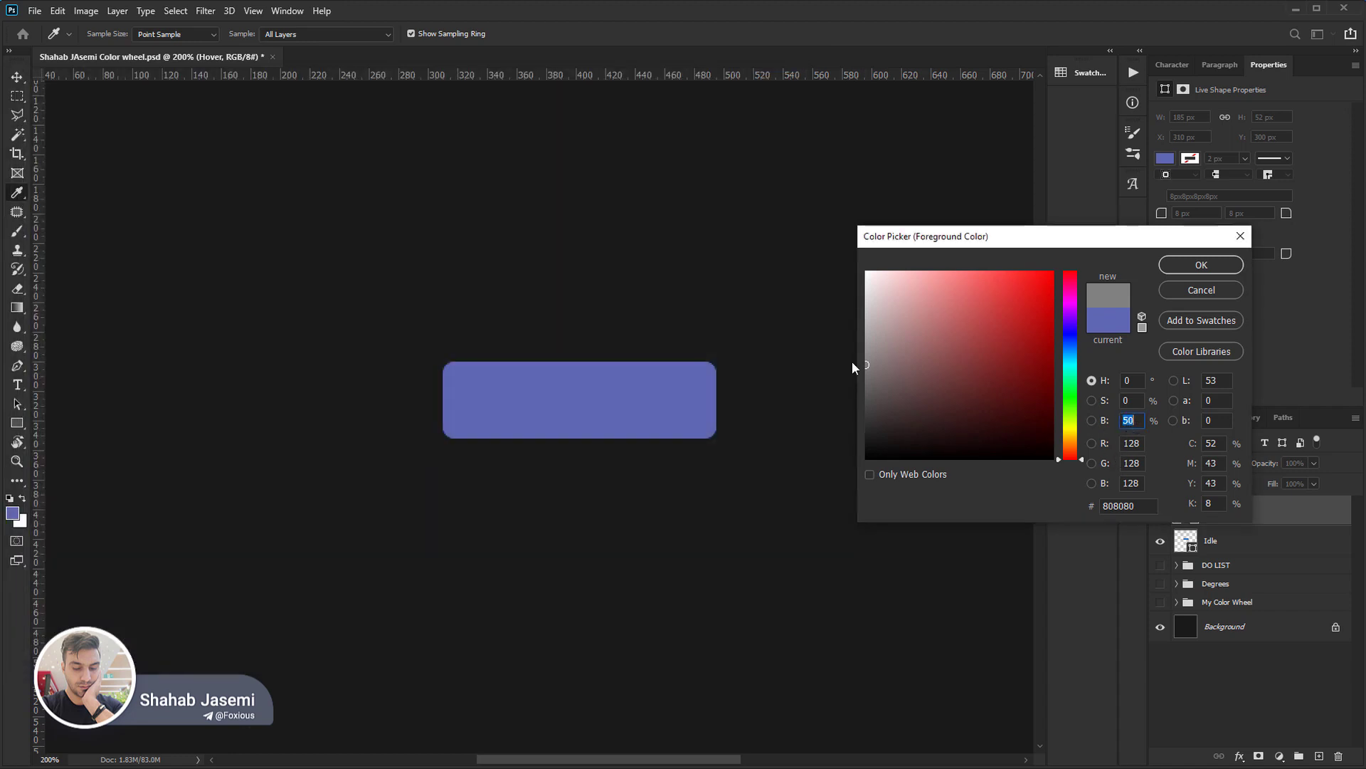
pyautogui.moveTo(873, 356)
pyautogui.mouseDown()
pyautogui.moveTo(811, 263)
pyautogui.moveTo(780, 491)
pyautogui.mouseUp()
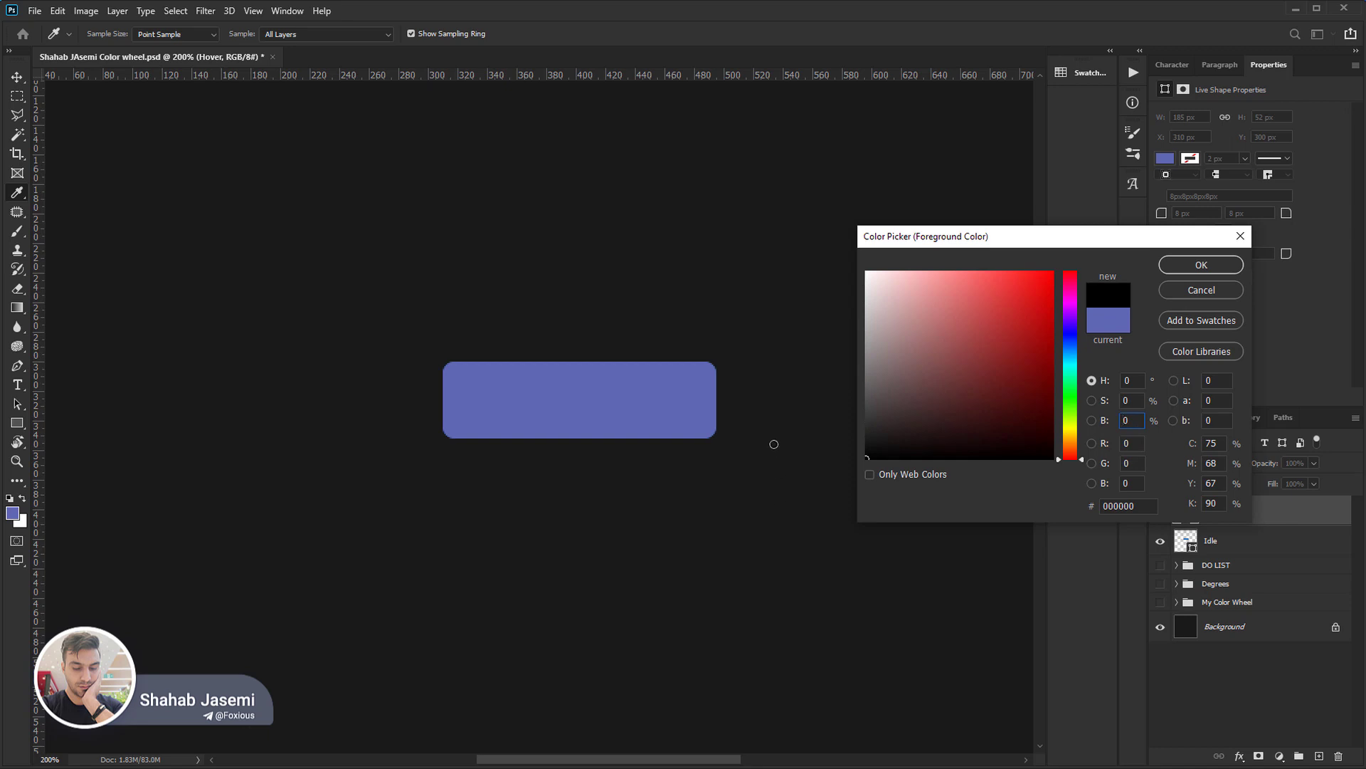
pyautogui.moveTo(775, 444); pyautogui.dragTo(699, 264)
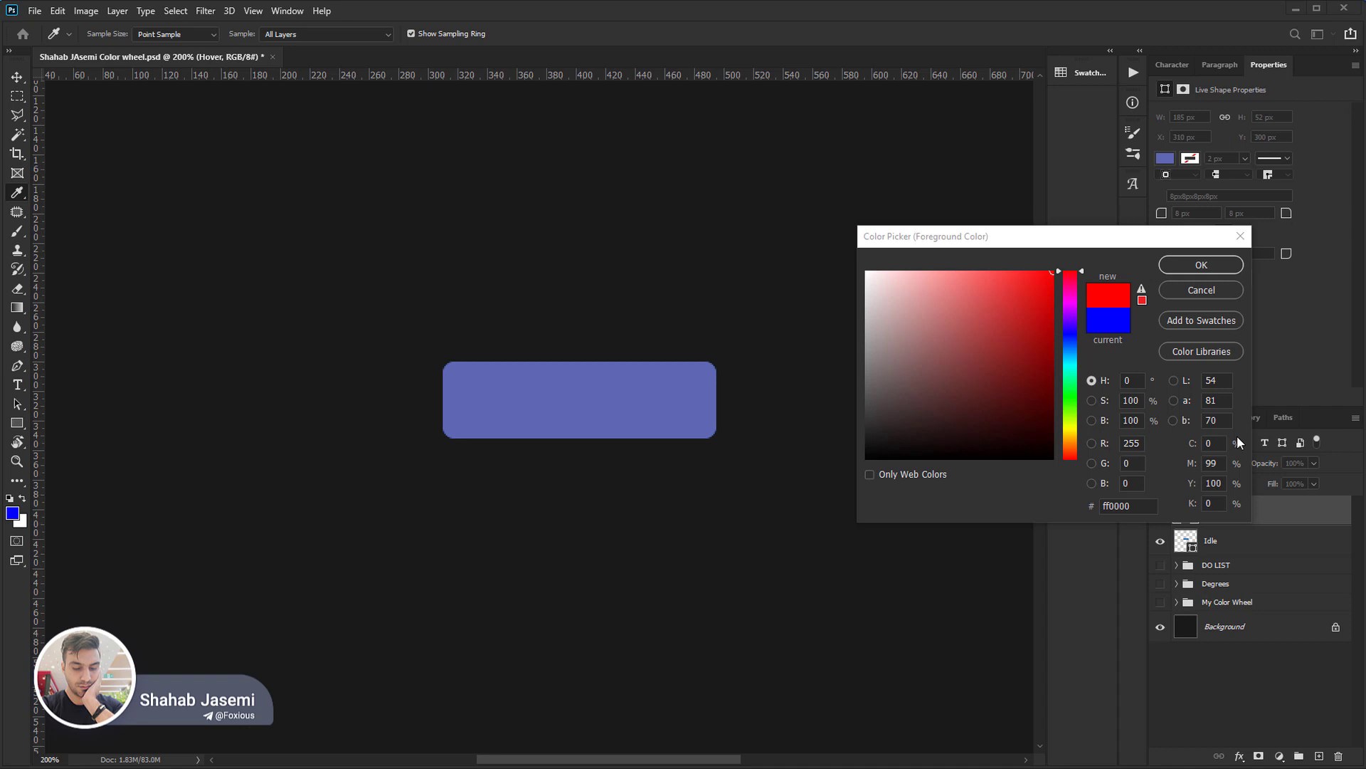
# Show the red component in the colour field for ff0000 and accept it as the foreground colour.
pyautogui.click(1092, 444)
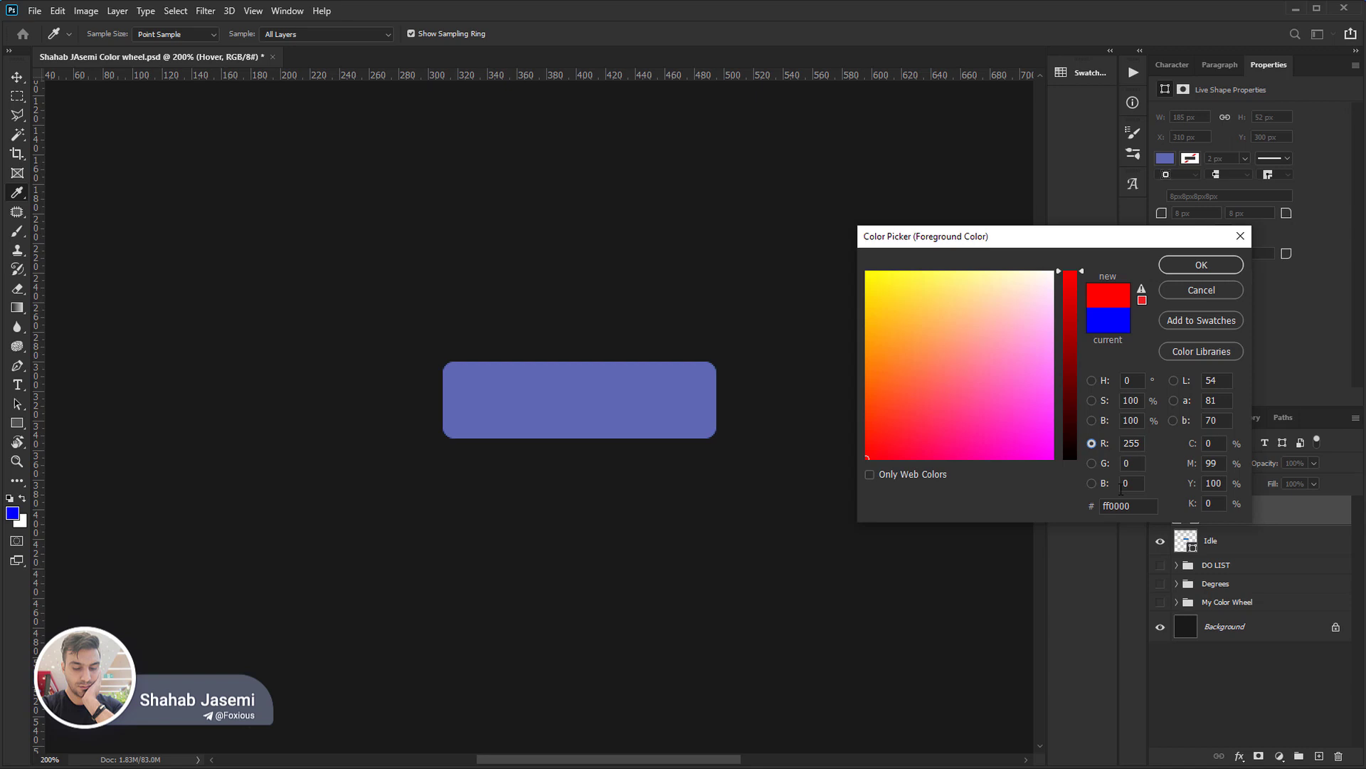
pyautogui.click(1202, 265)
pyautogui.press('m')
# Create a 2560 × 1080 px RGB document from the clipboard size and paste the captured Color Picker screenshot.
pyautogui.hotkey('ctrl', 'n')
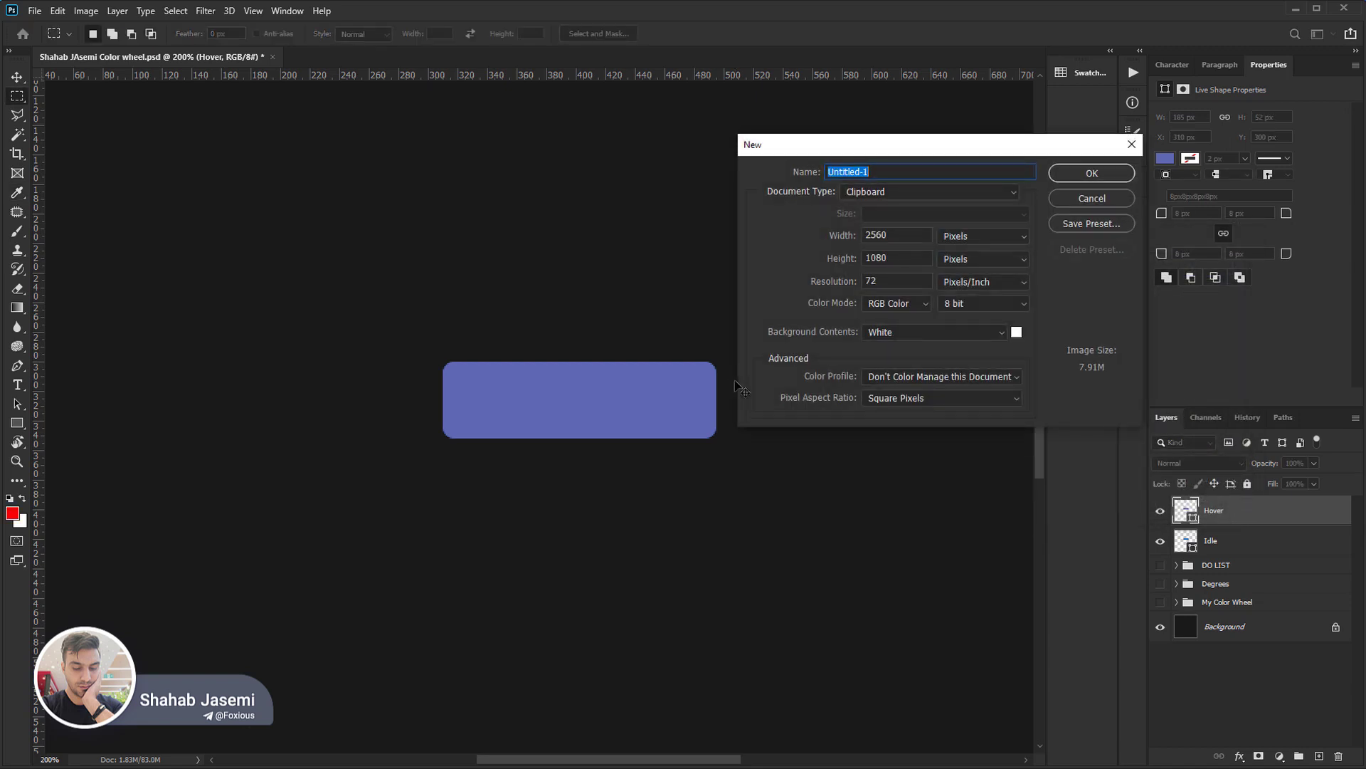
pyautogui.press('Return')
pyautogui.hotkey('ctrl', 'v')
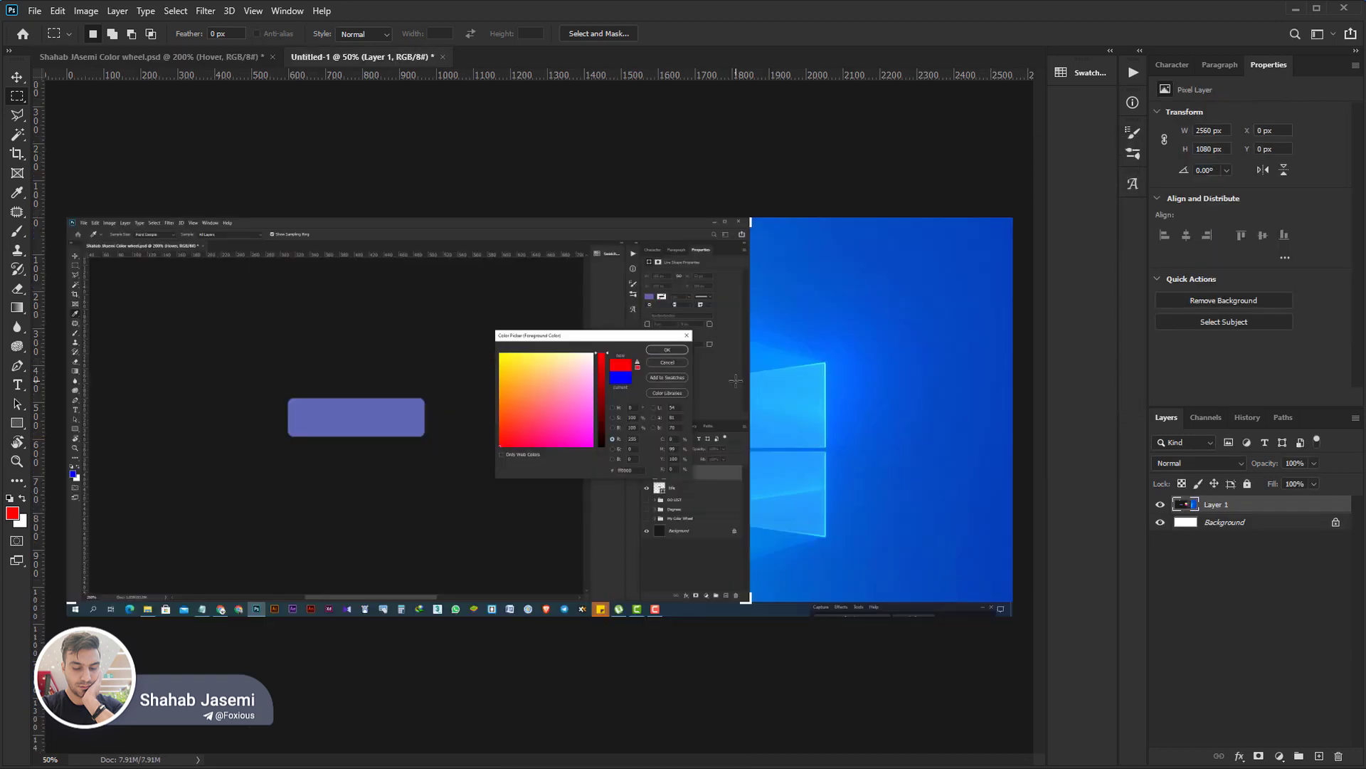
# In the colour wheel document, set the foreground to RGB 0, 255, 0 with the green component shown, and paste its screenshot into Untitled-1.
pyautogui.hotkey('ctrl', 'Tab')
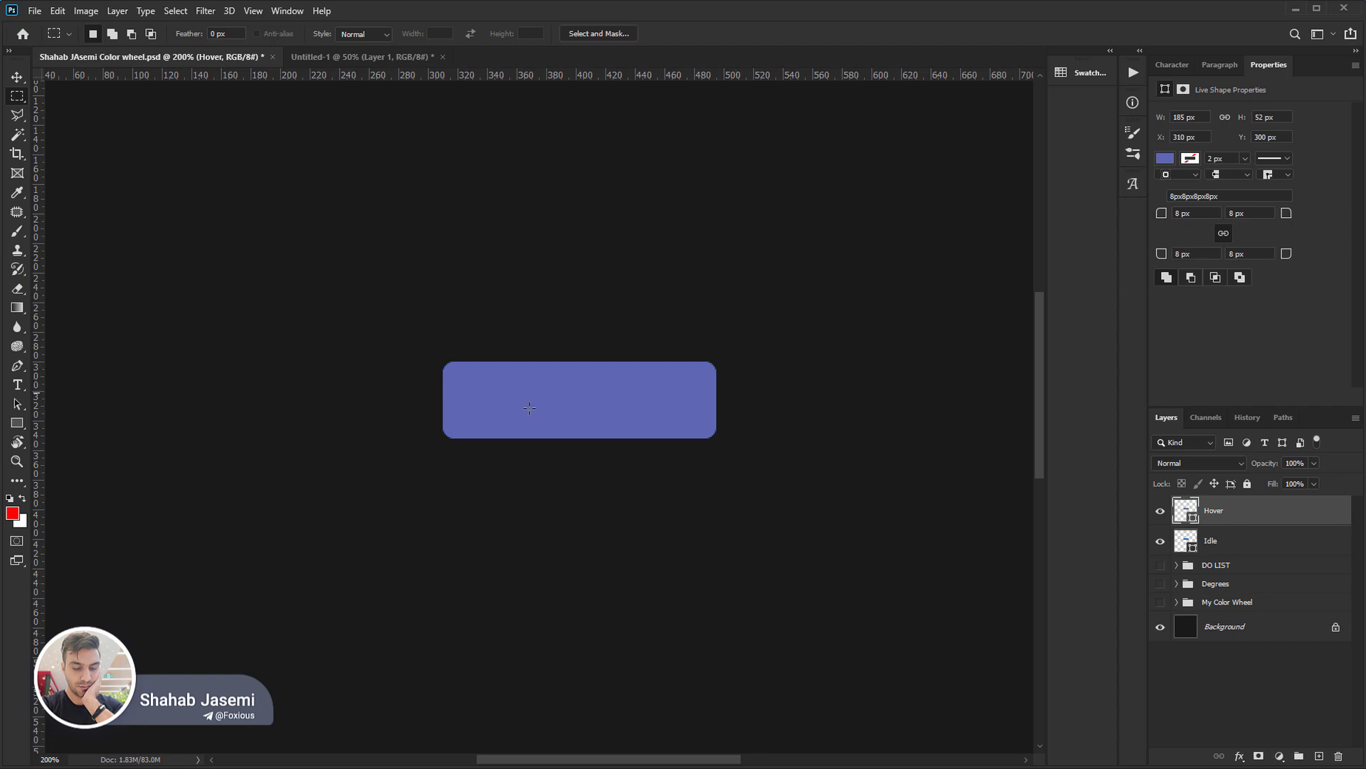
pyautogui.click(12, 513)
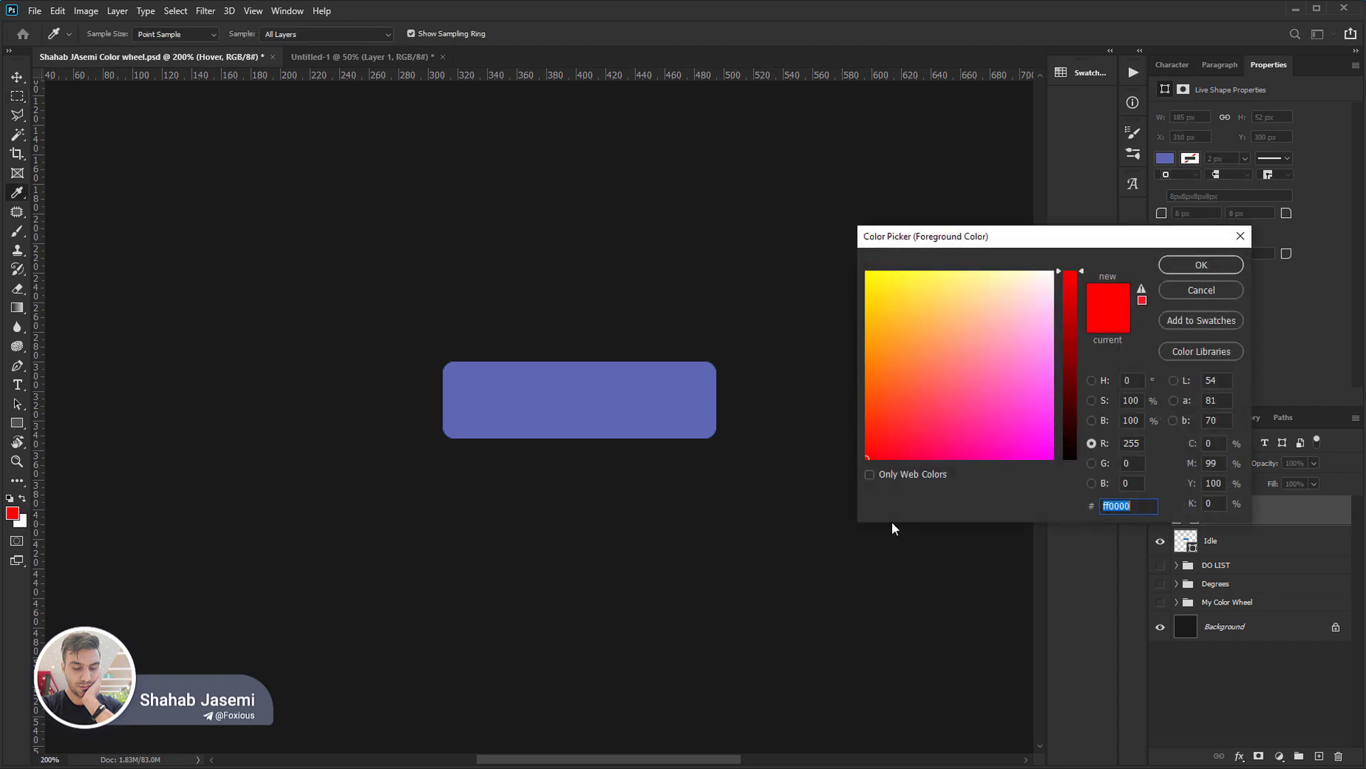
pyautogui.click(1107, 464)
pyautogui.click(1136, 444)
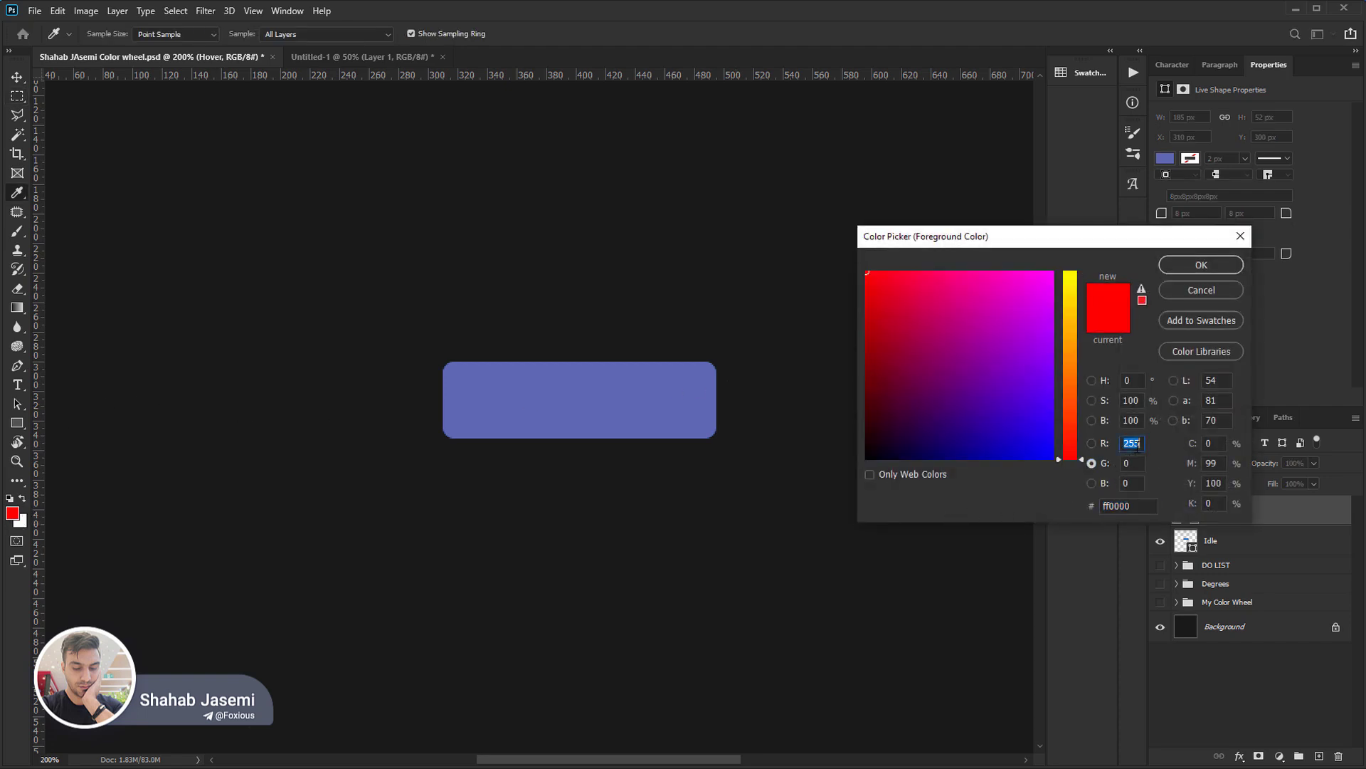
pyautogui.write('0')
pyautogui.press('Tab')
pyautogui.write('255')
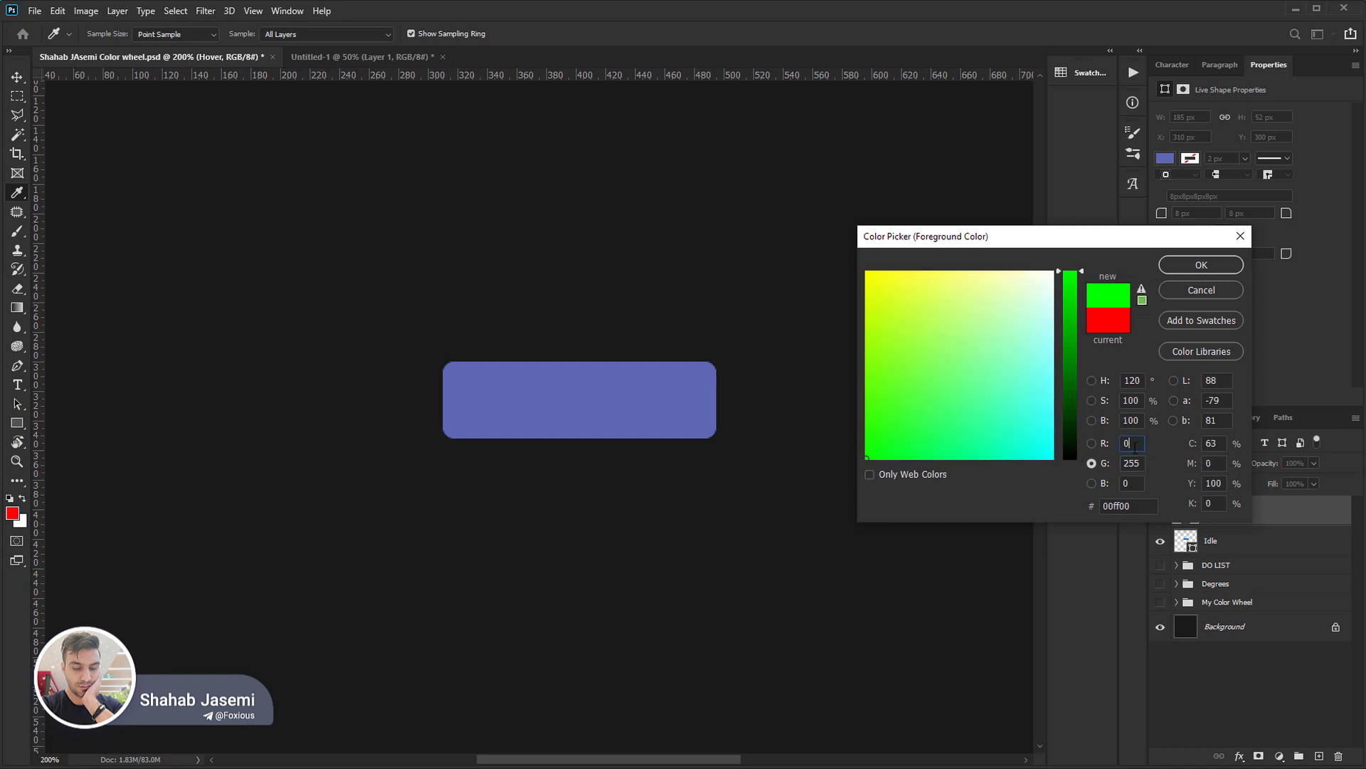
pyautogui.press('Return')
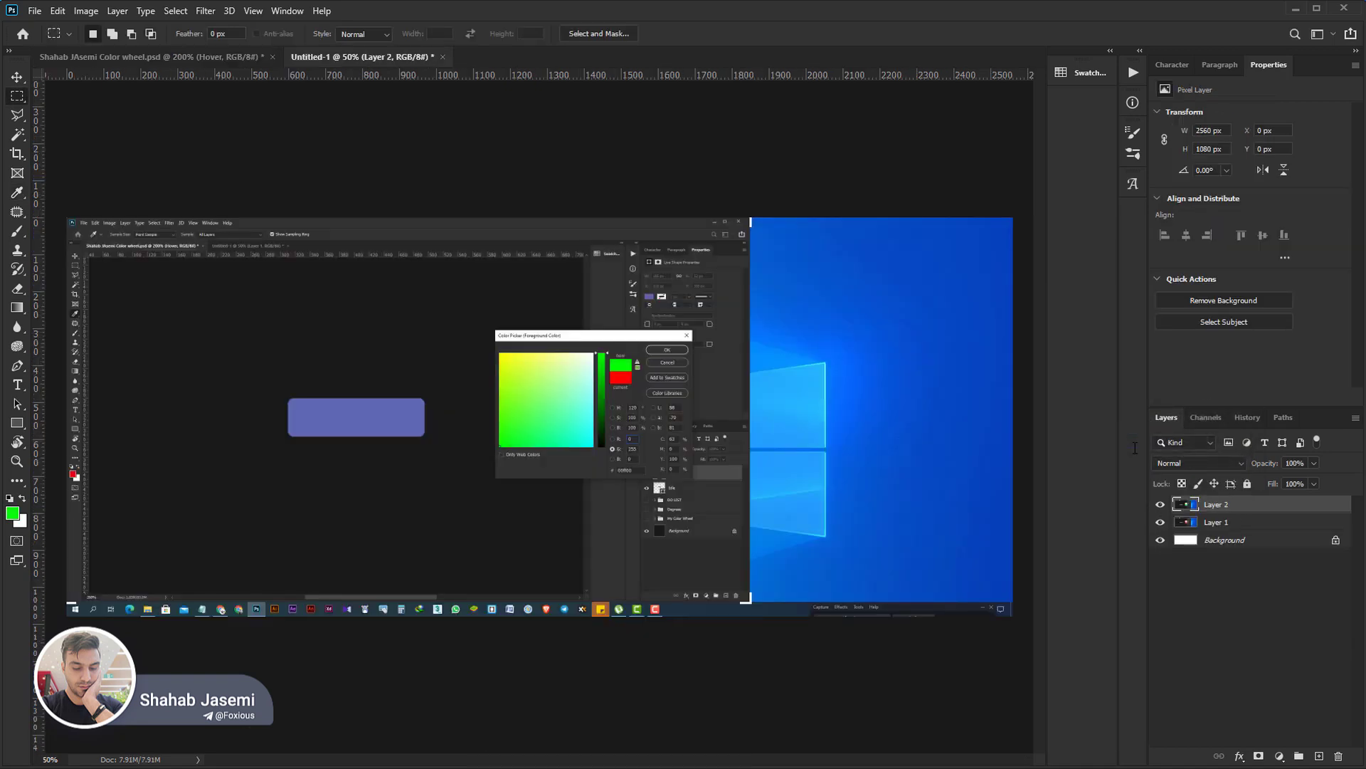
pyautogui.hotkey('ctrl', 'Tab')
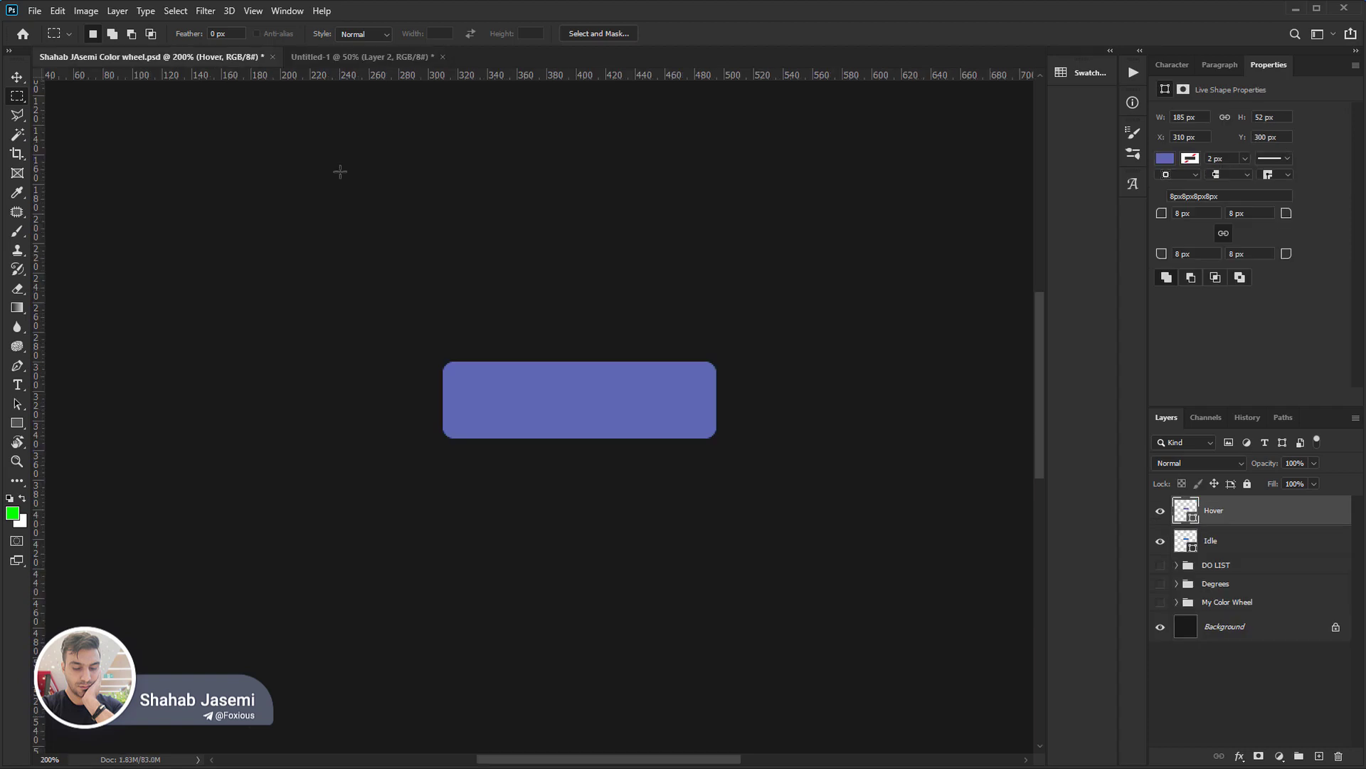
# Set the foreground to RGB 0, 0, 255 with the blue component shown, and paste its Color Picker screenshot into Untitled-1.
pyautogui.click(12, 514)
pyautogui.click(1093, 483)
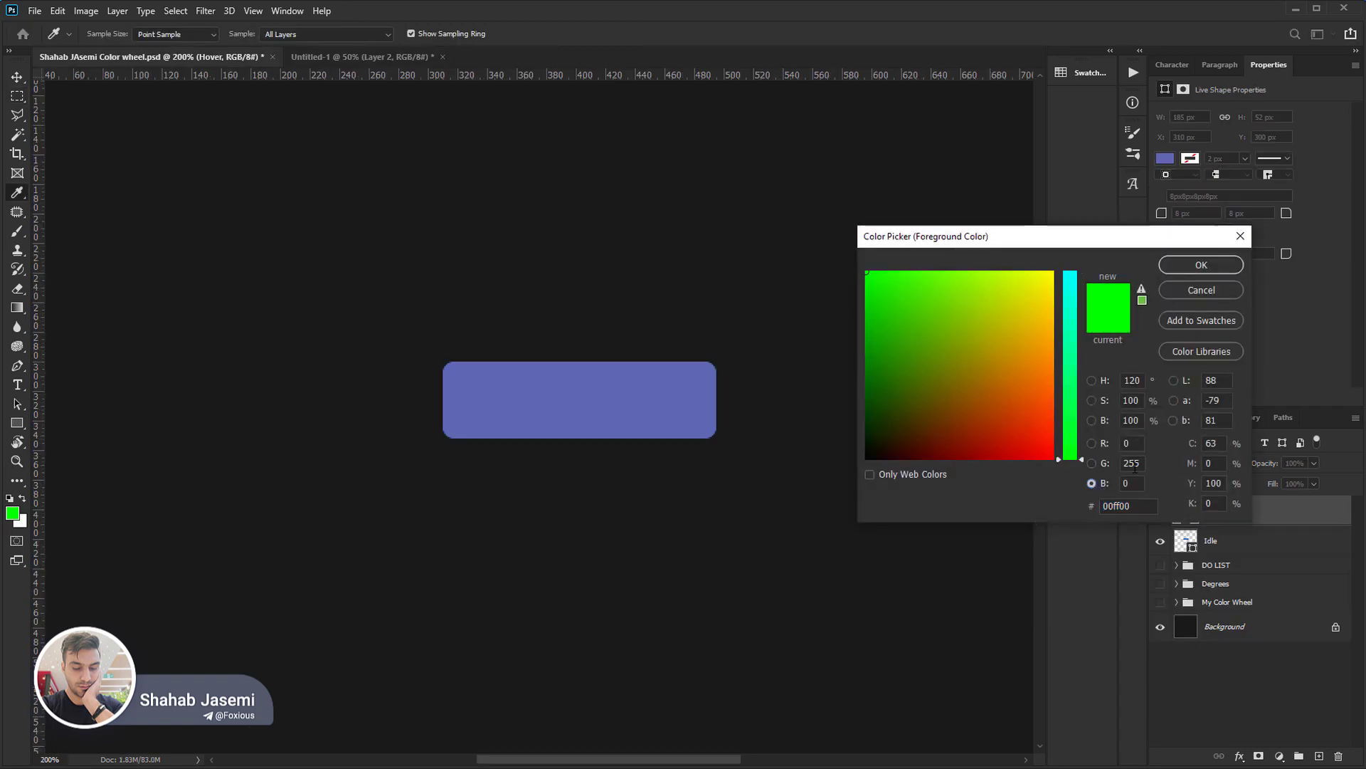
pyautogui.click(1135, 464)
pyautogui.write('0')
pyautogui.press('Tab')
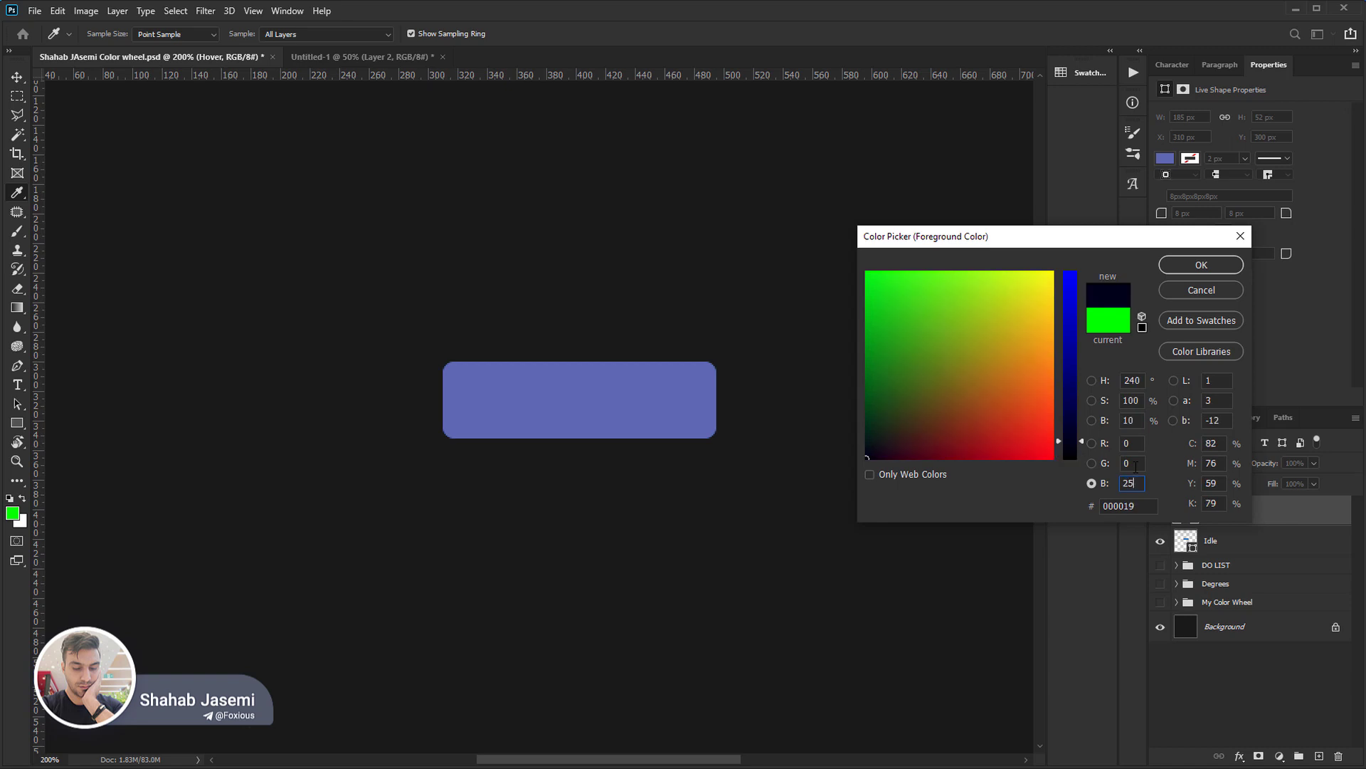
pyautogui.write('255')
pyautogui.press('Return')
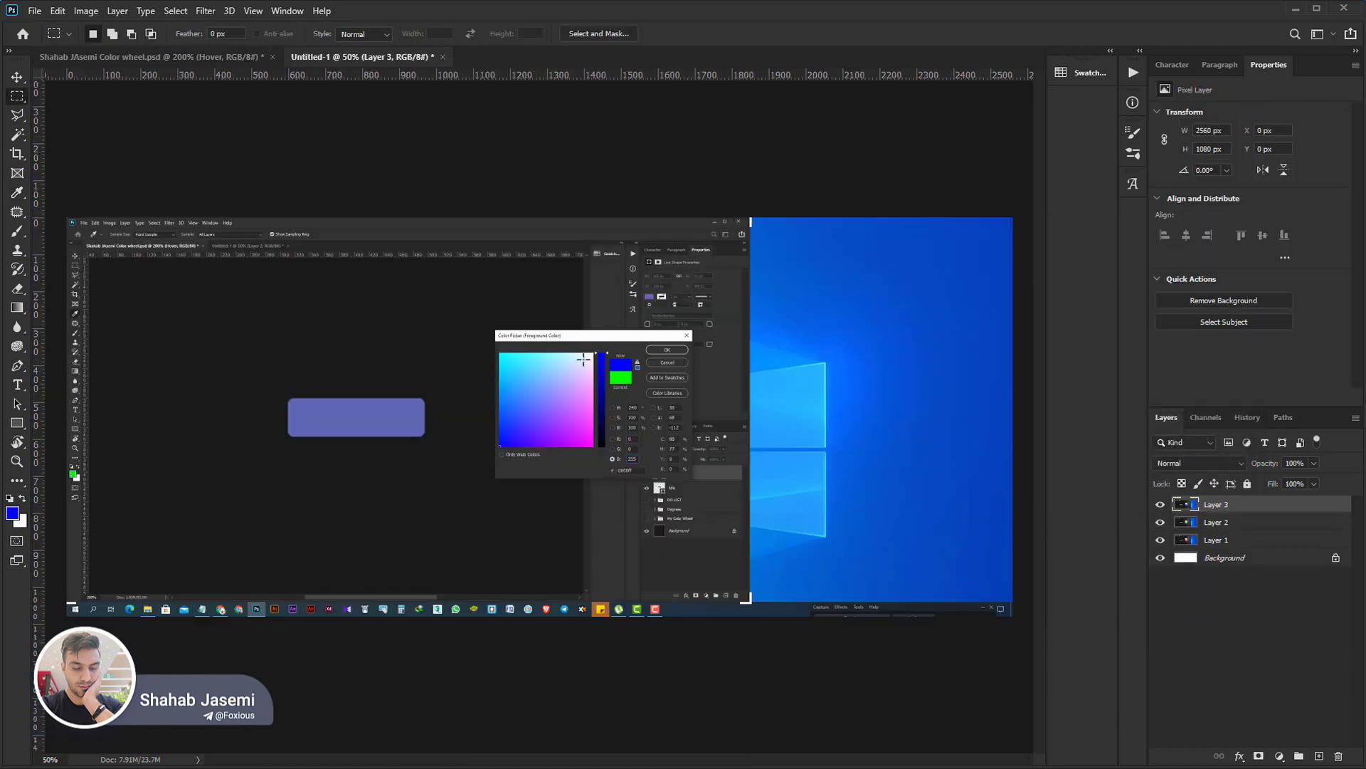
# Crop Untitled-1 to a 256 × 256 px selection around the colour field in the pasted Color Picker screenshot.
pyautogui.press('z')
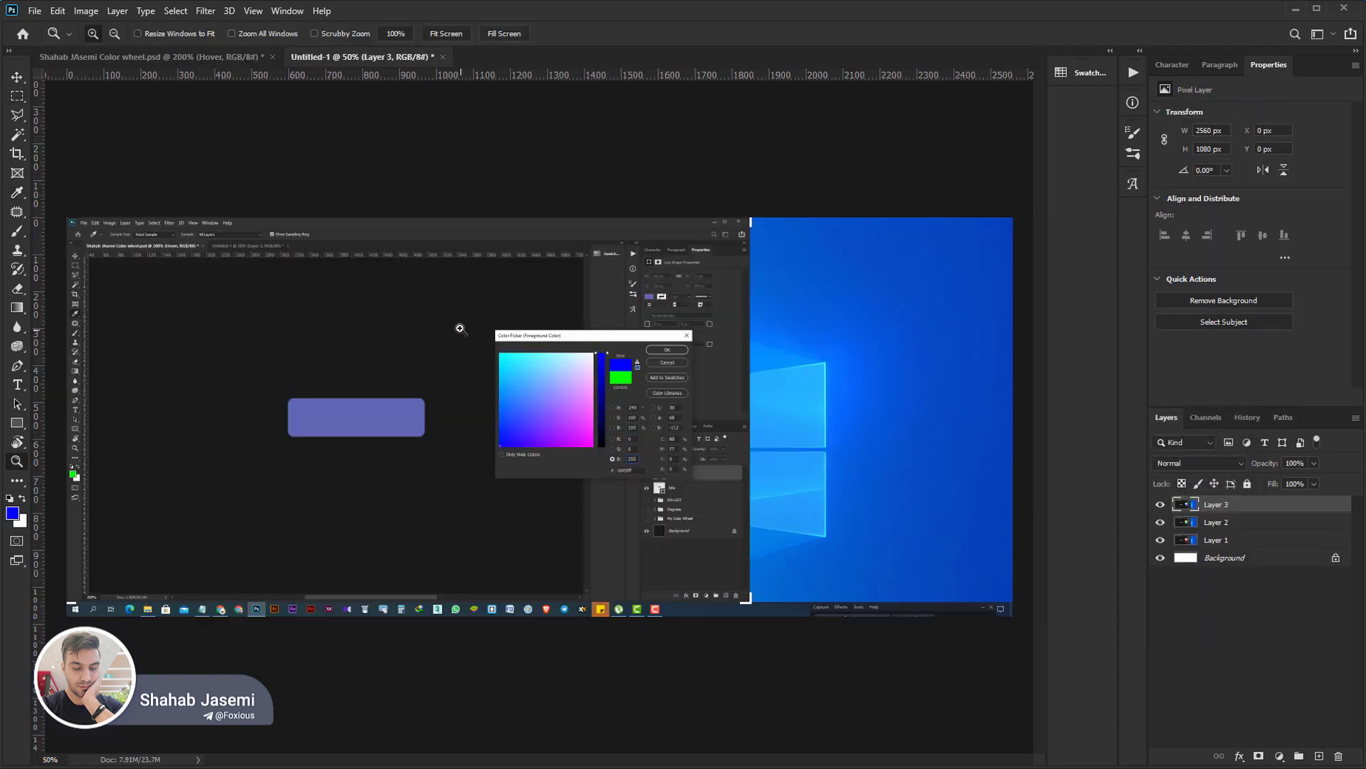
pyautogui.moveTo(458, 326); pyautogui.dragTo(694, 468)
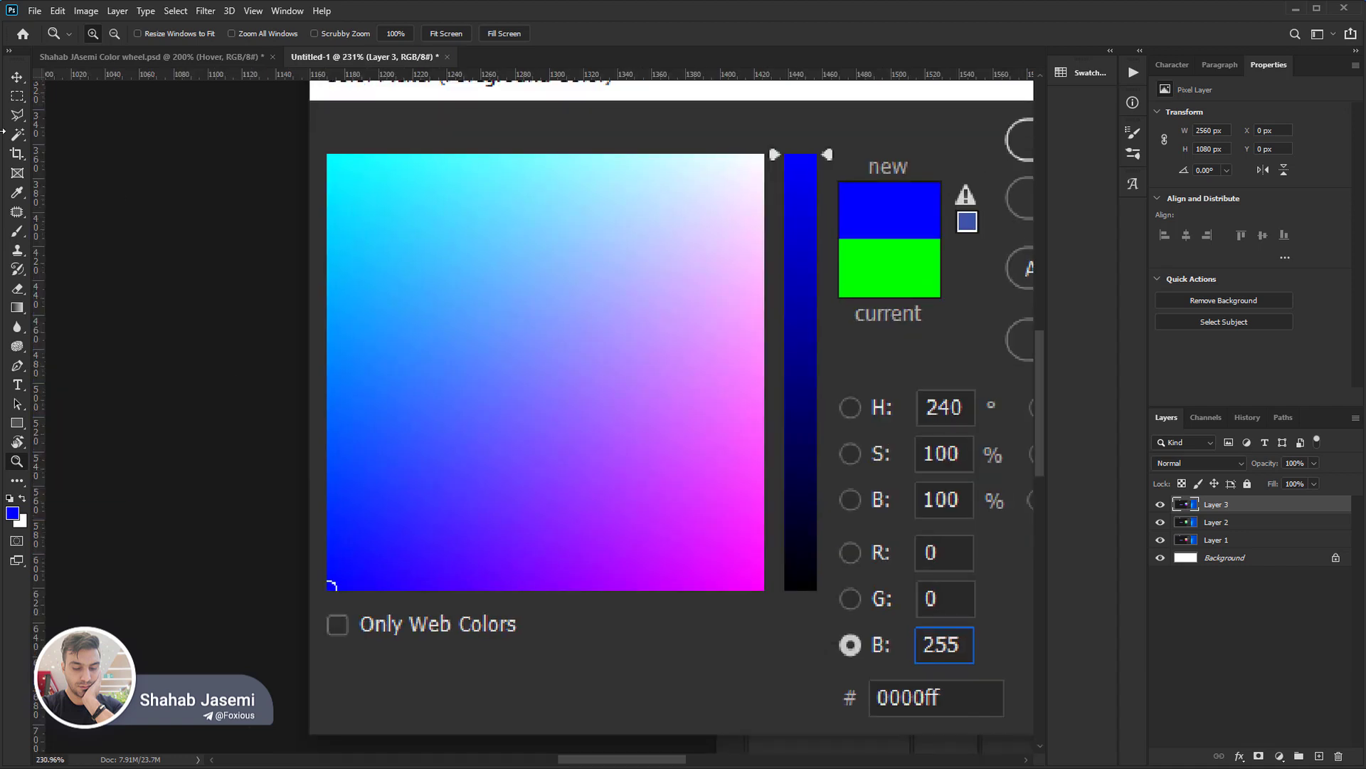
pyautogui.click(17, 97)
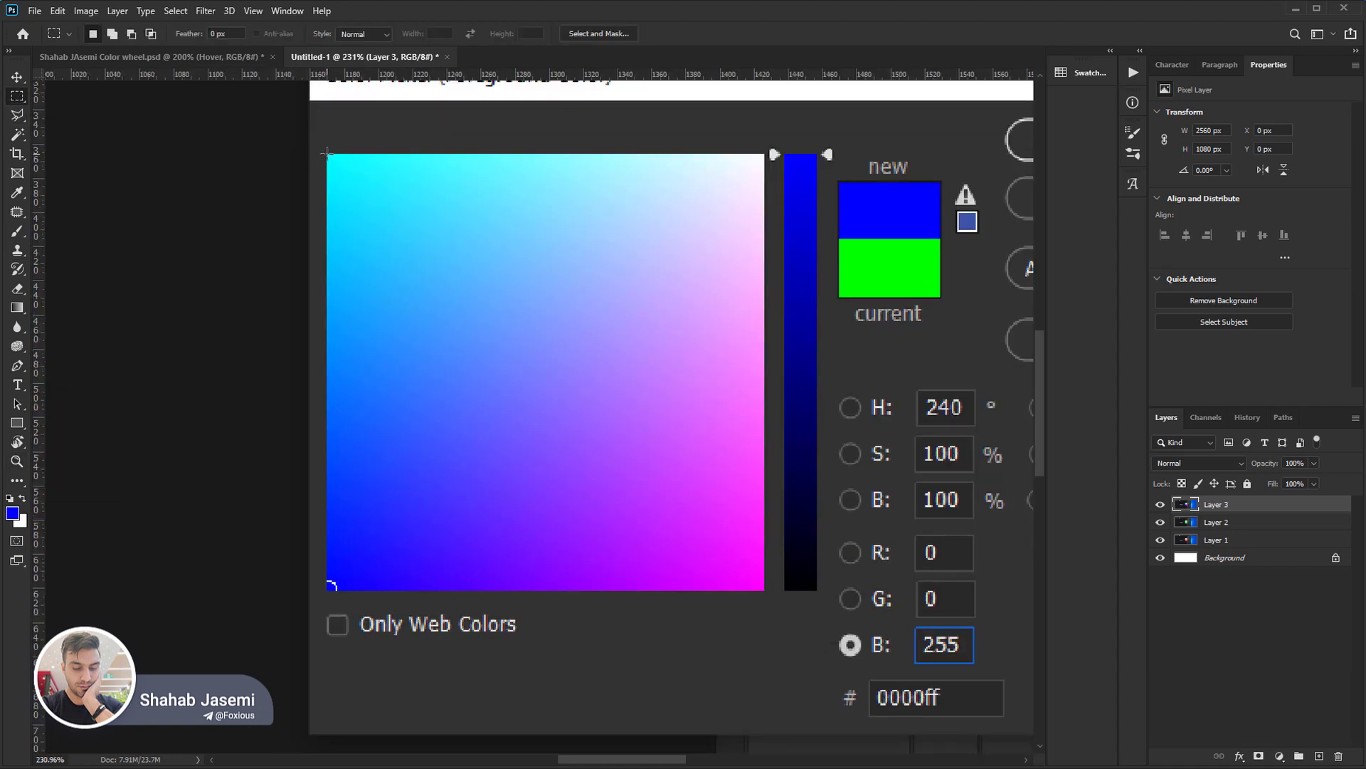
pyautogui.moveTo(328, 154); pyautogui.dragTo(767, 588)
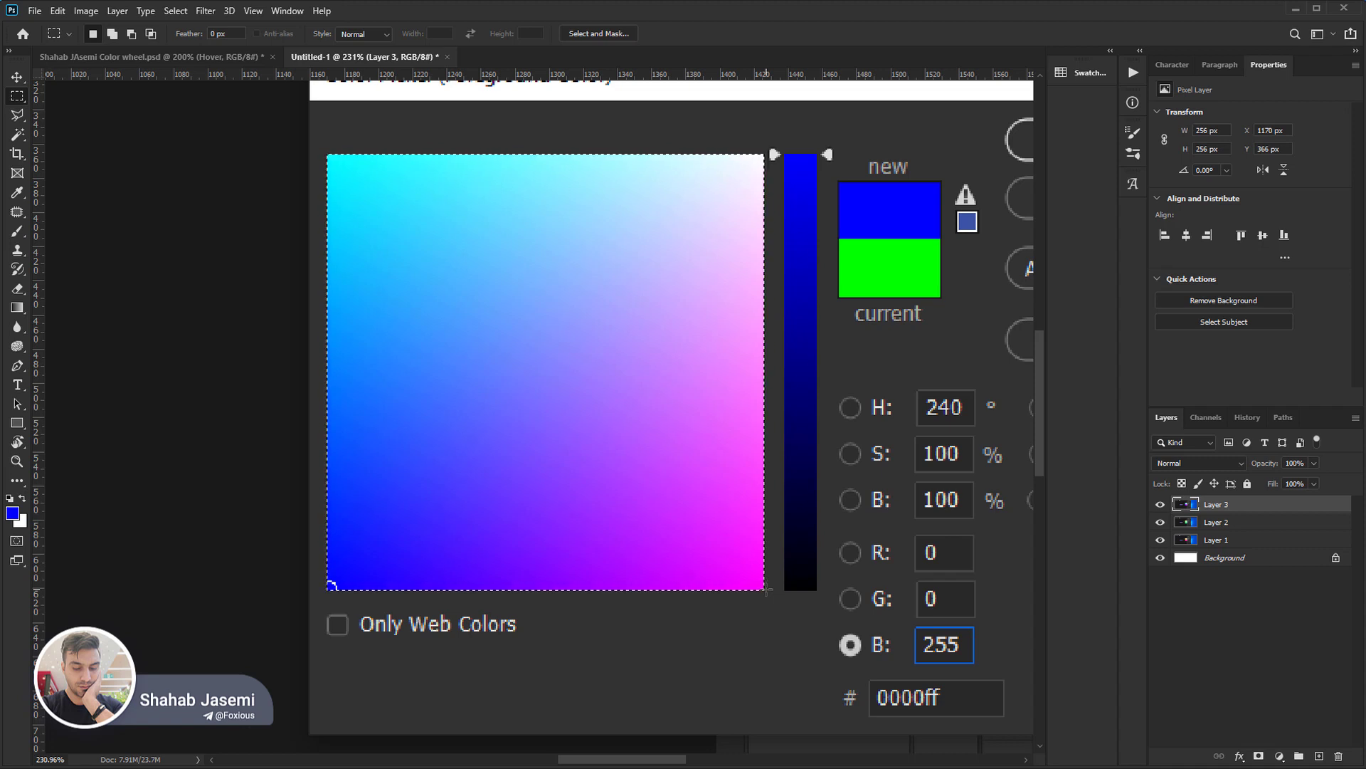
pyautogui.press('c')
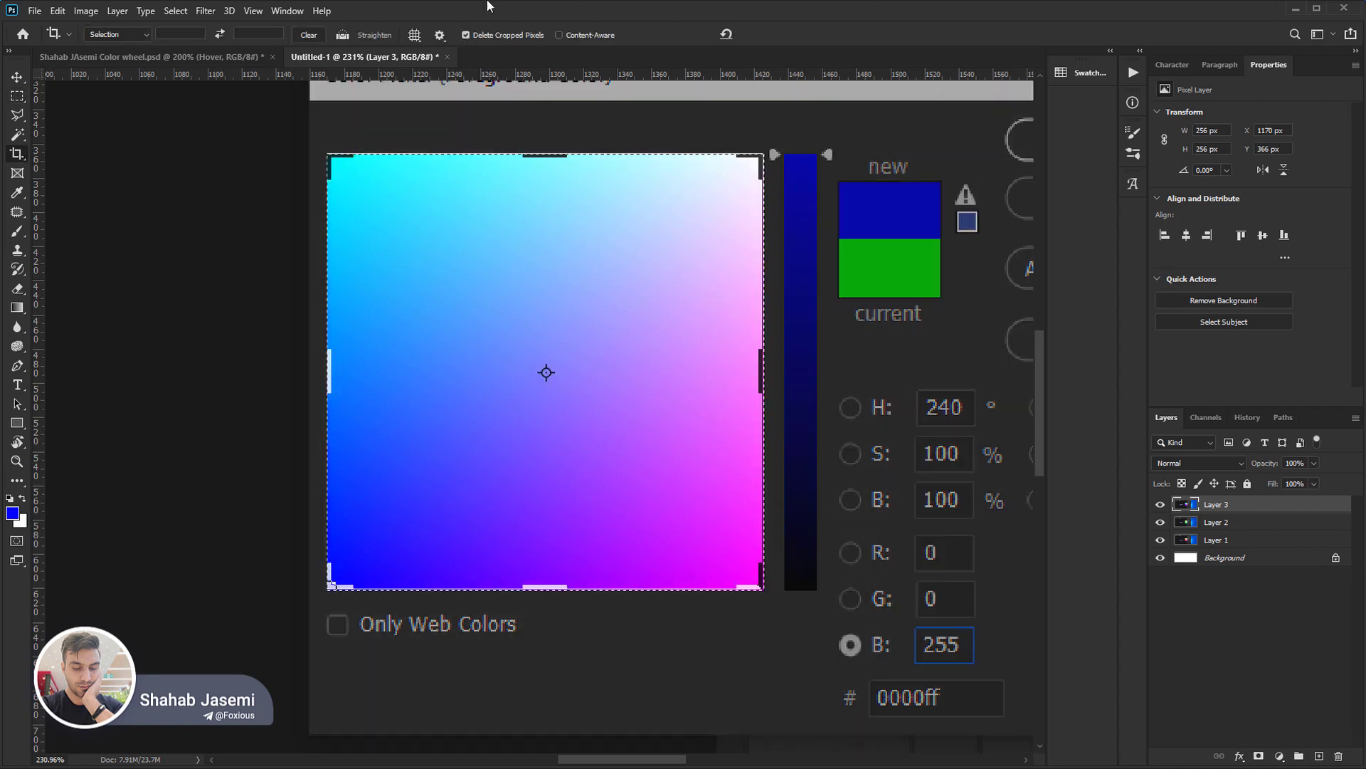
pyautogui.click(602, 205)
pyautogui.press('Return')
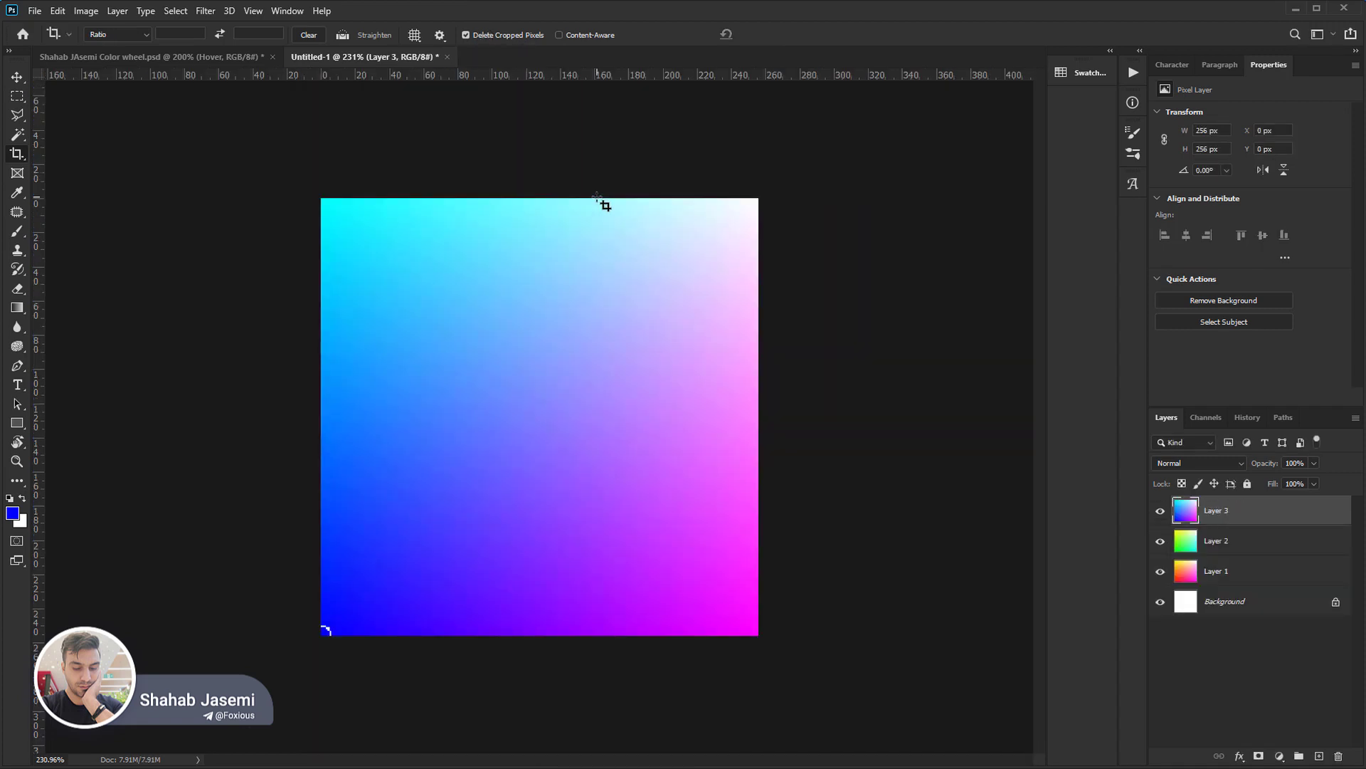
# Compare the cropped colour fields at actual size by switching the upper screenshot layers off and on.
pyautogui.press('z')
pyautogui.keyDown('alt'); pyautogui.click(548, 328); pyautogui.keyUp('alt')
pyautogui.hotkey('ctrl', '1')
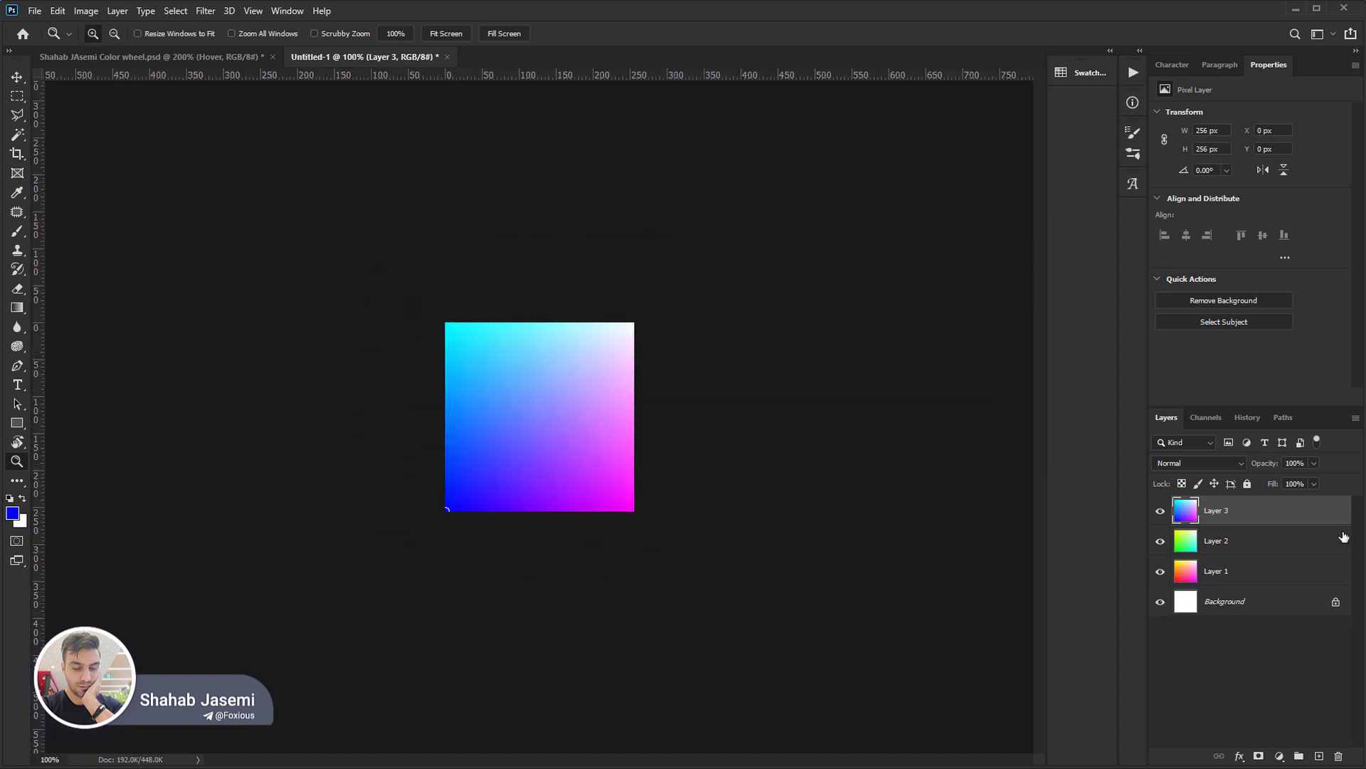
pyautogui.click(1160, 510)
pyautogui.click(1161, 540)
pyautogui.click(1161, 542)
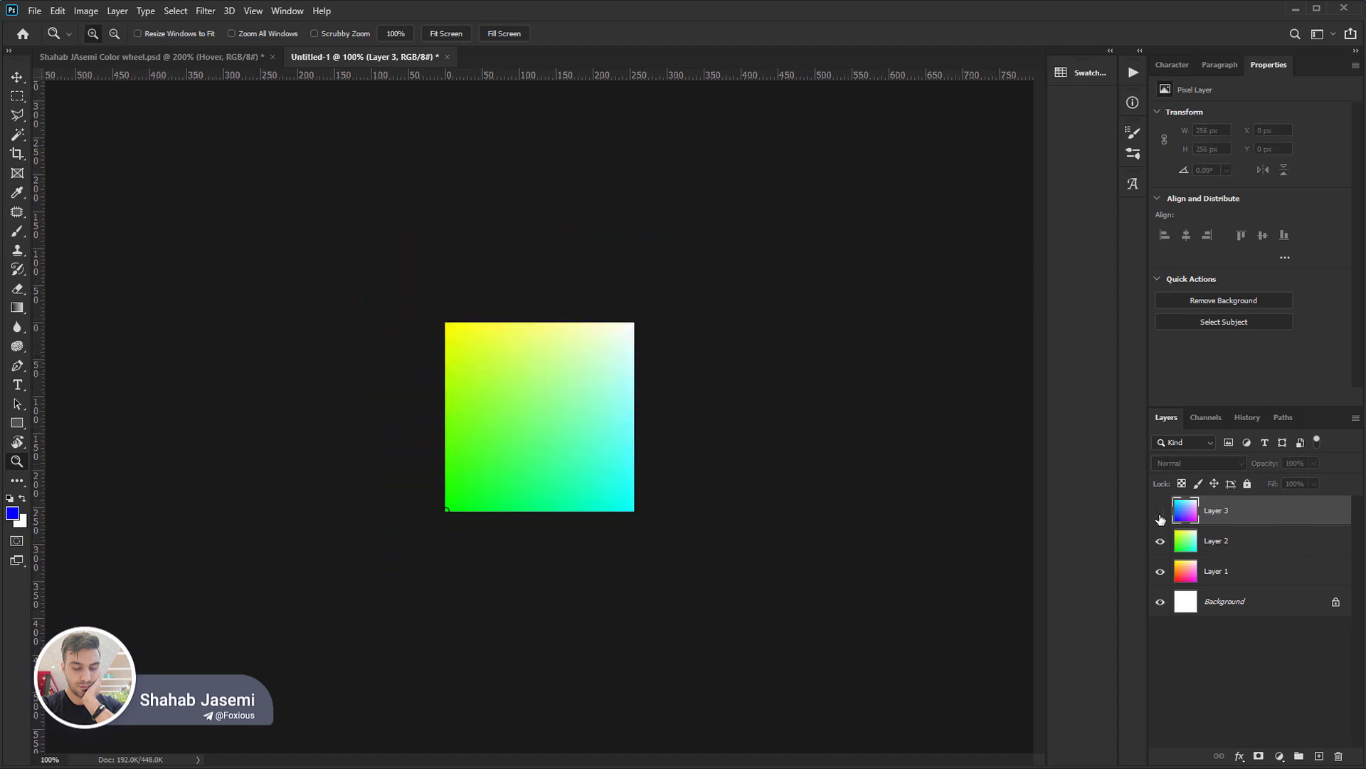
pyautogui.click(1160, 511)
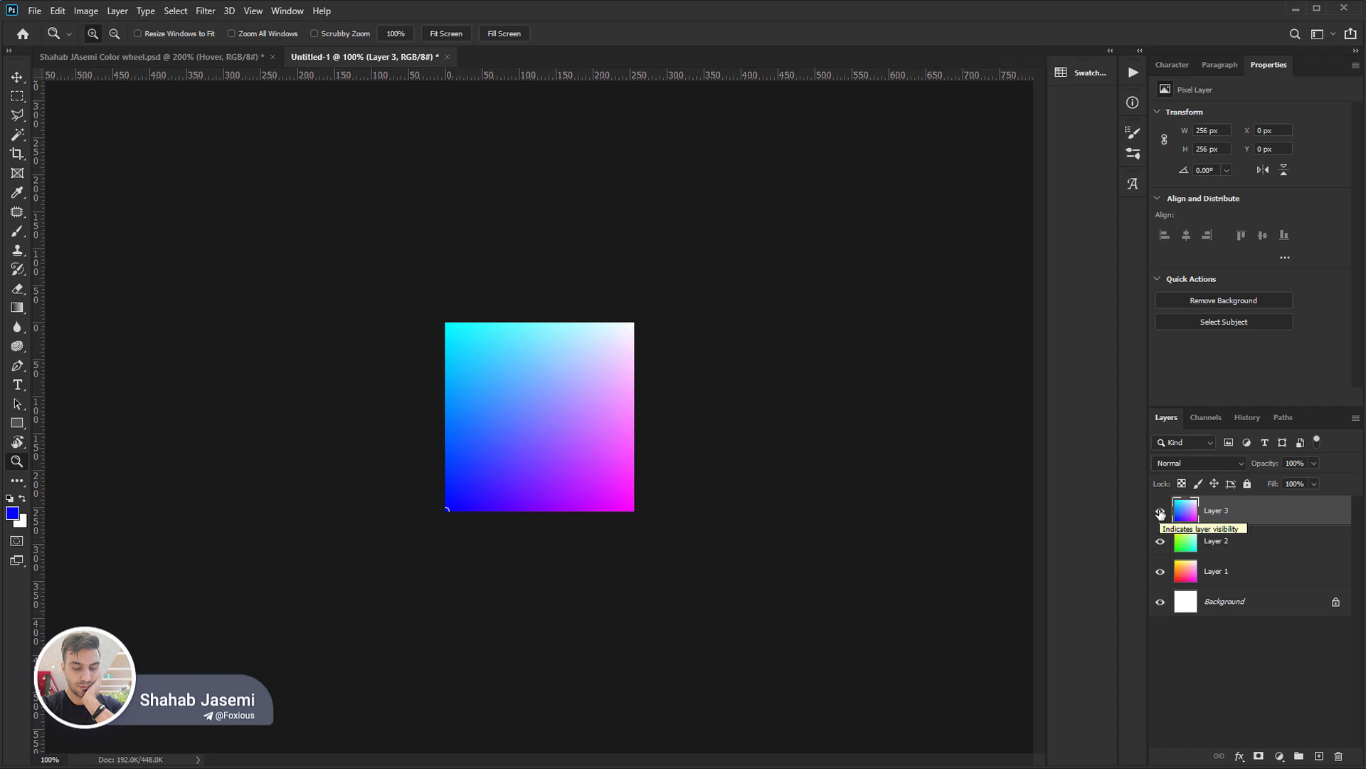
# Enlarge the canvas to 600 × 600 pixels around the centred colour fields.
pyautogui.hotkey('ctrl', 'alt', 'c')
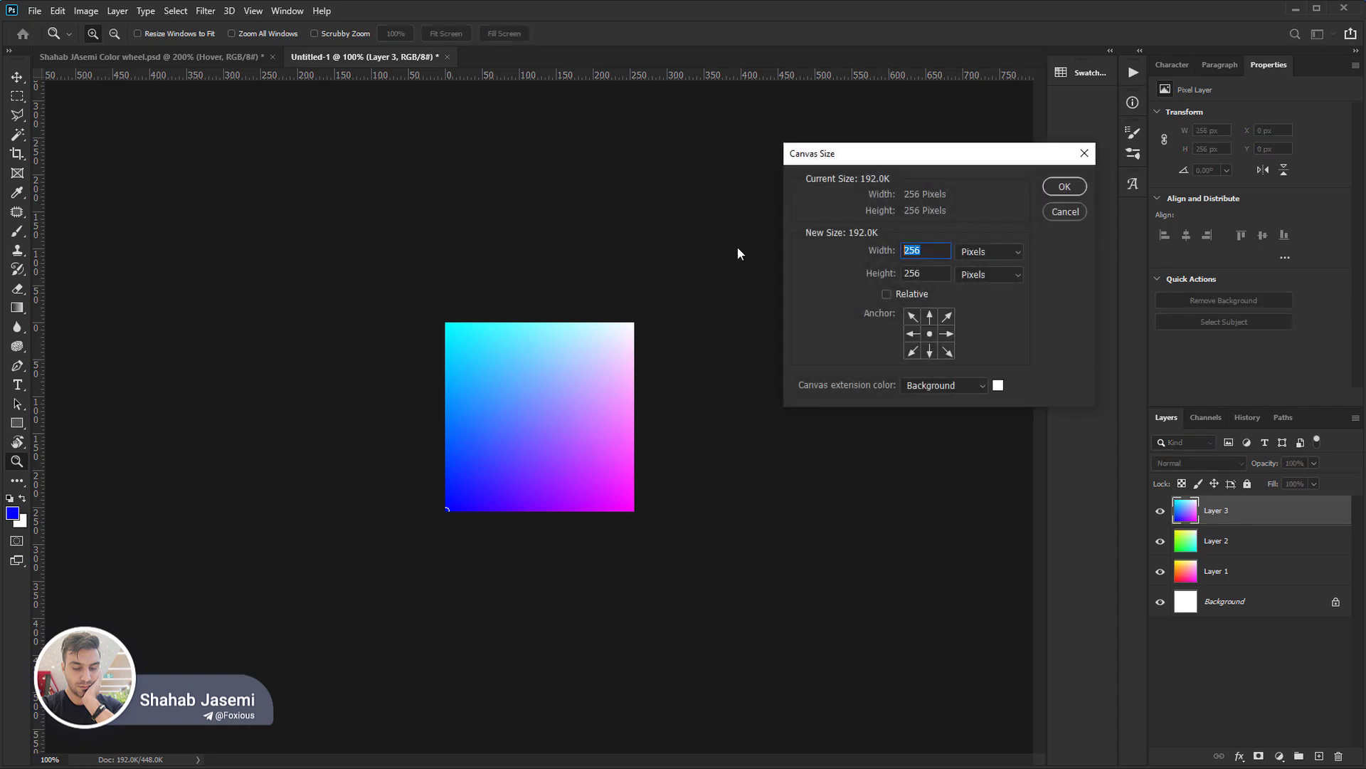
pyautogui.write('600')
pyautogui.press('Tab')
pyautogui.write('600')
pyautogui.press('Return')
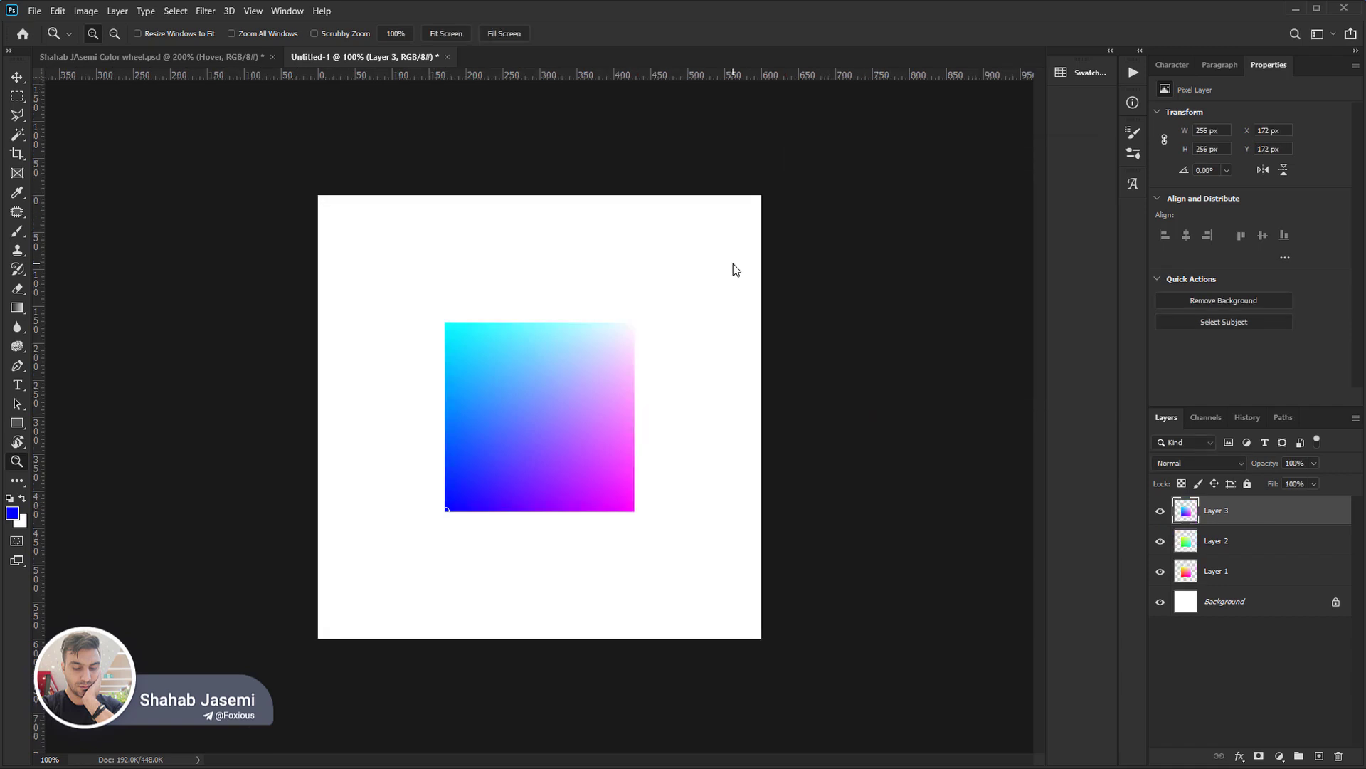
# Reset the foreground and background colours to default and fill the Background layer with black.
pyautogui.click(1230, 602)
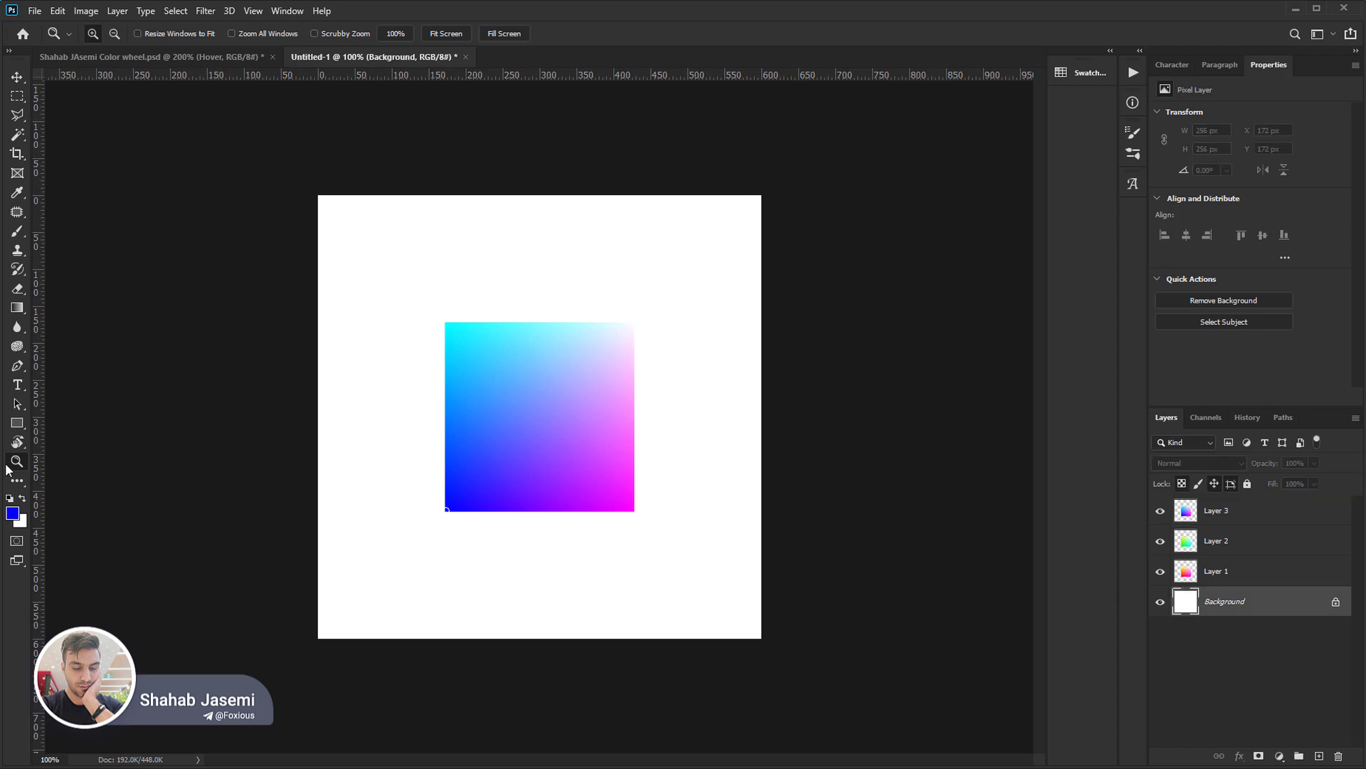
pyautogui.press('d')
pyautogui.hotkey('alt', 'BackSpace')
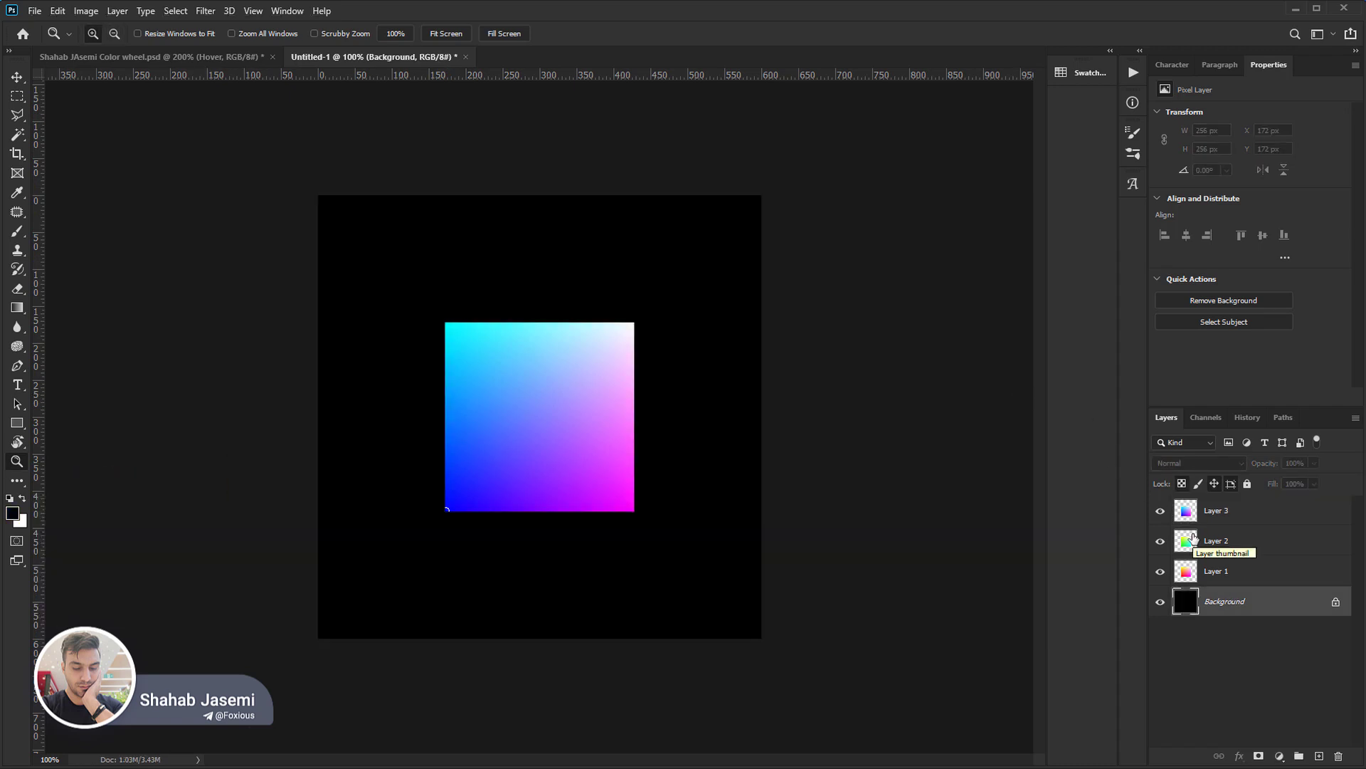
# Rename Layer 3 as Blue, Layer 2 as Green and Layer 1 as Red.
pyautogui.doubleClick(1230, 509)
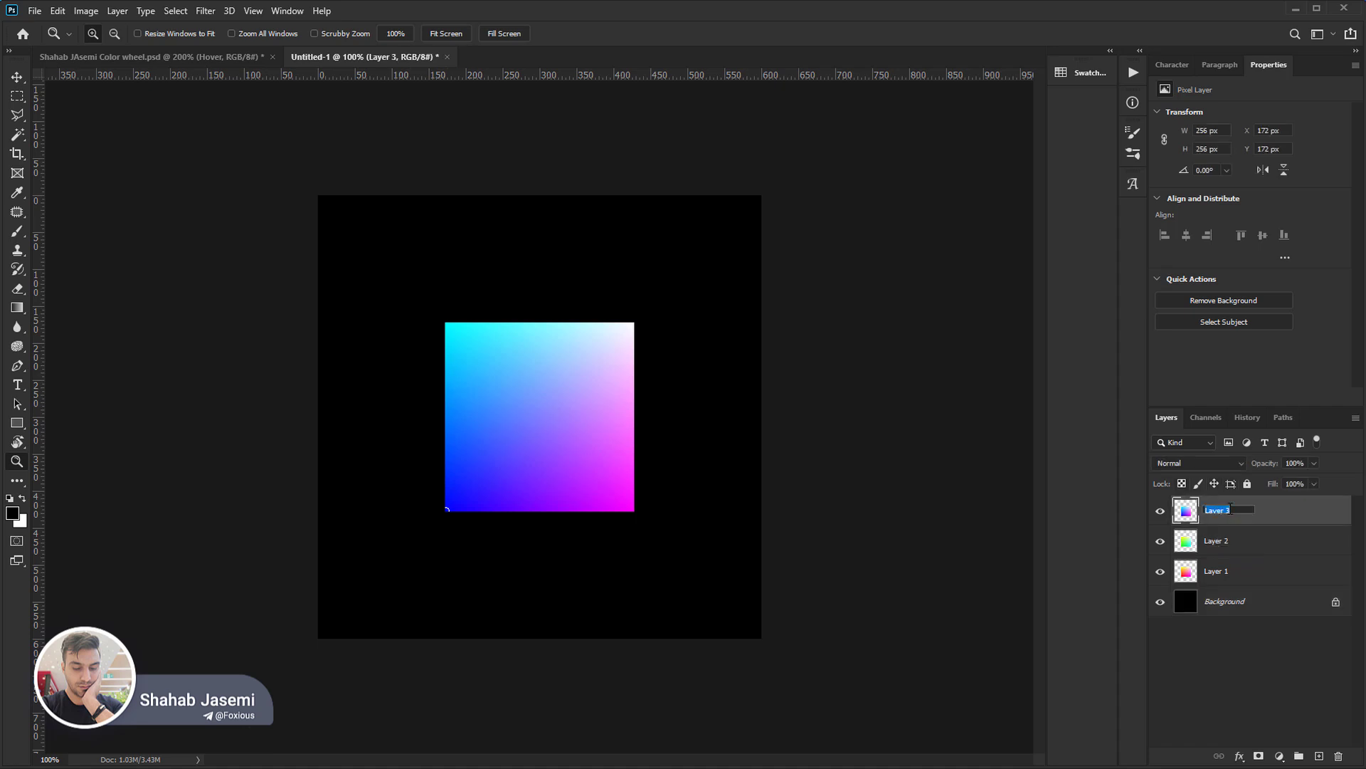
pyautogui.write('Blue')
pyautogui.press('Tab')
pyautogui.write('Gree')
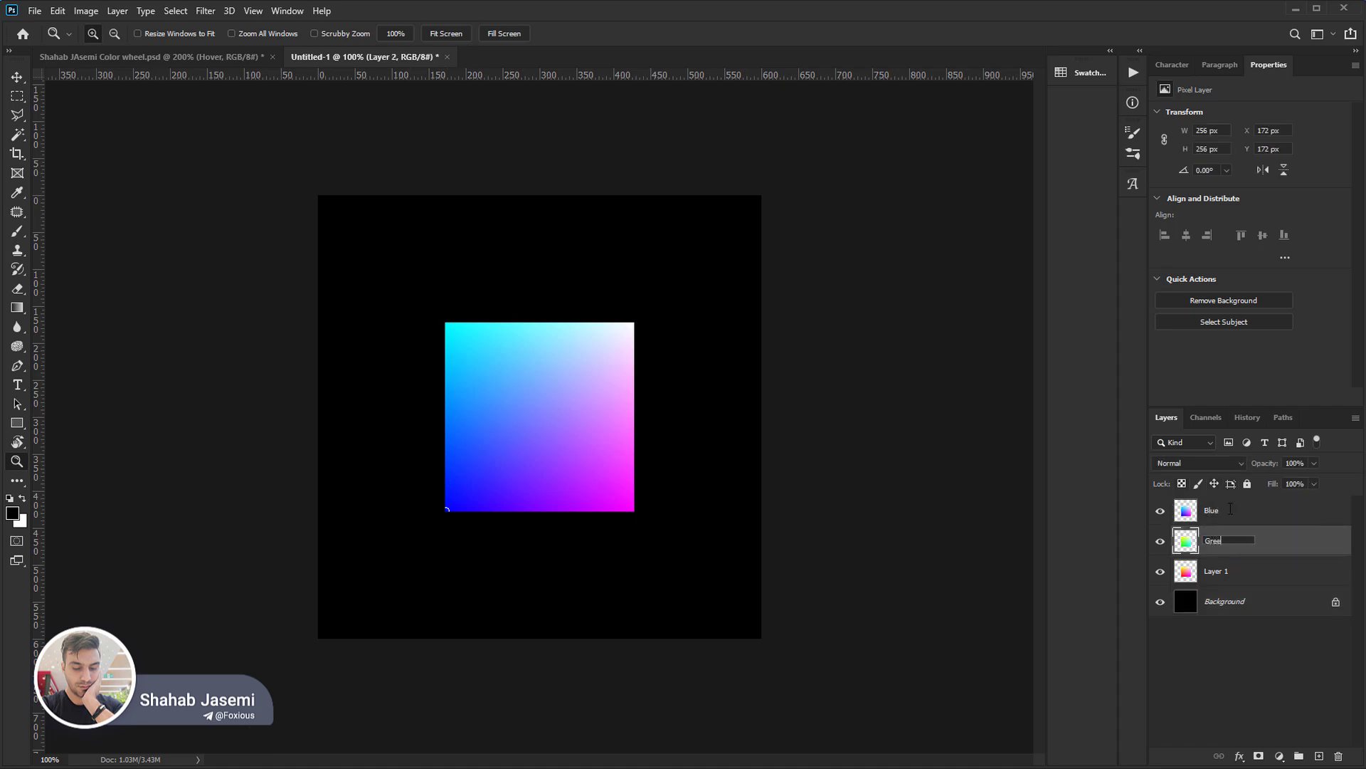
pyautogui.write('n')
pyautogui.press('Tab')
pyautogui.write('Red')
pyautogui.press('Return')
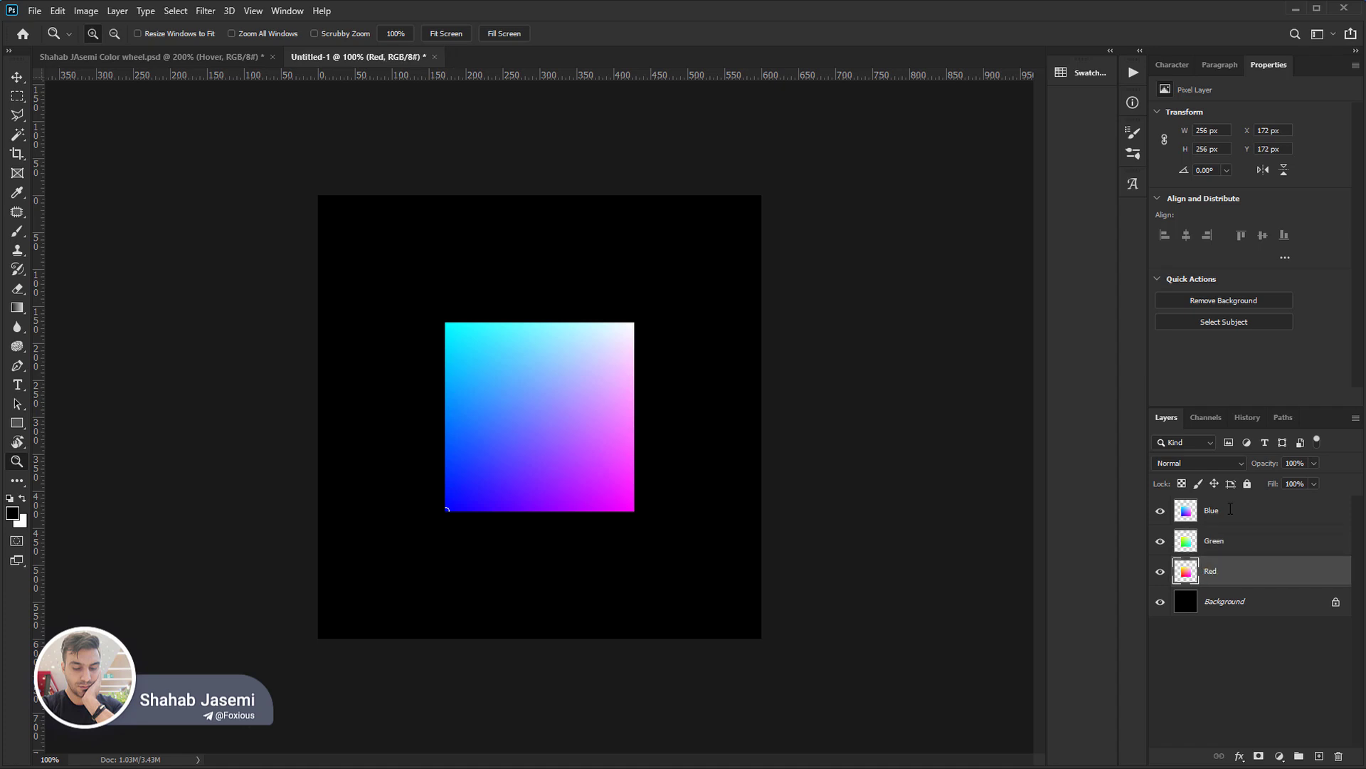
# Convert the Red, Green and Blue layers into separate smart objects.
pyautogui.rightClick(1247, 570)
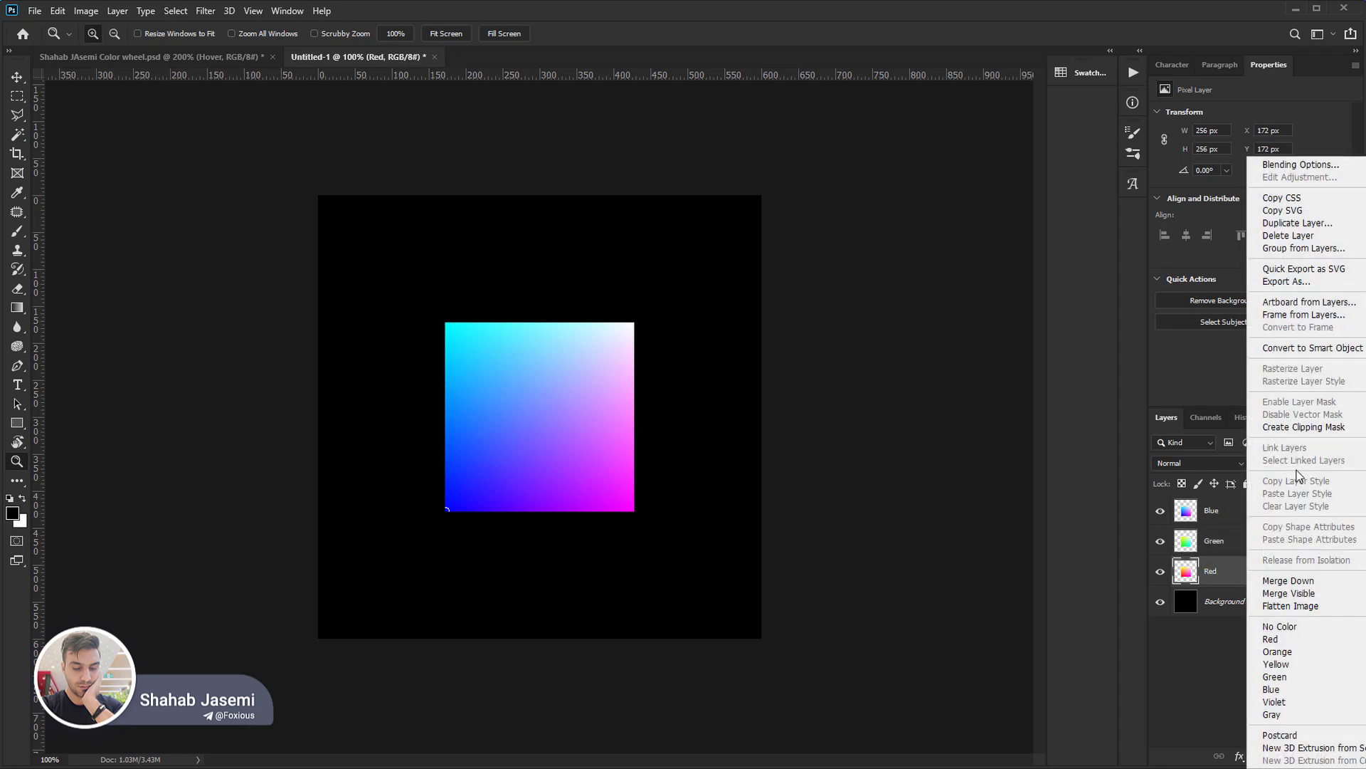
pyautogui.click(1341, 353)
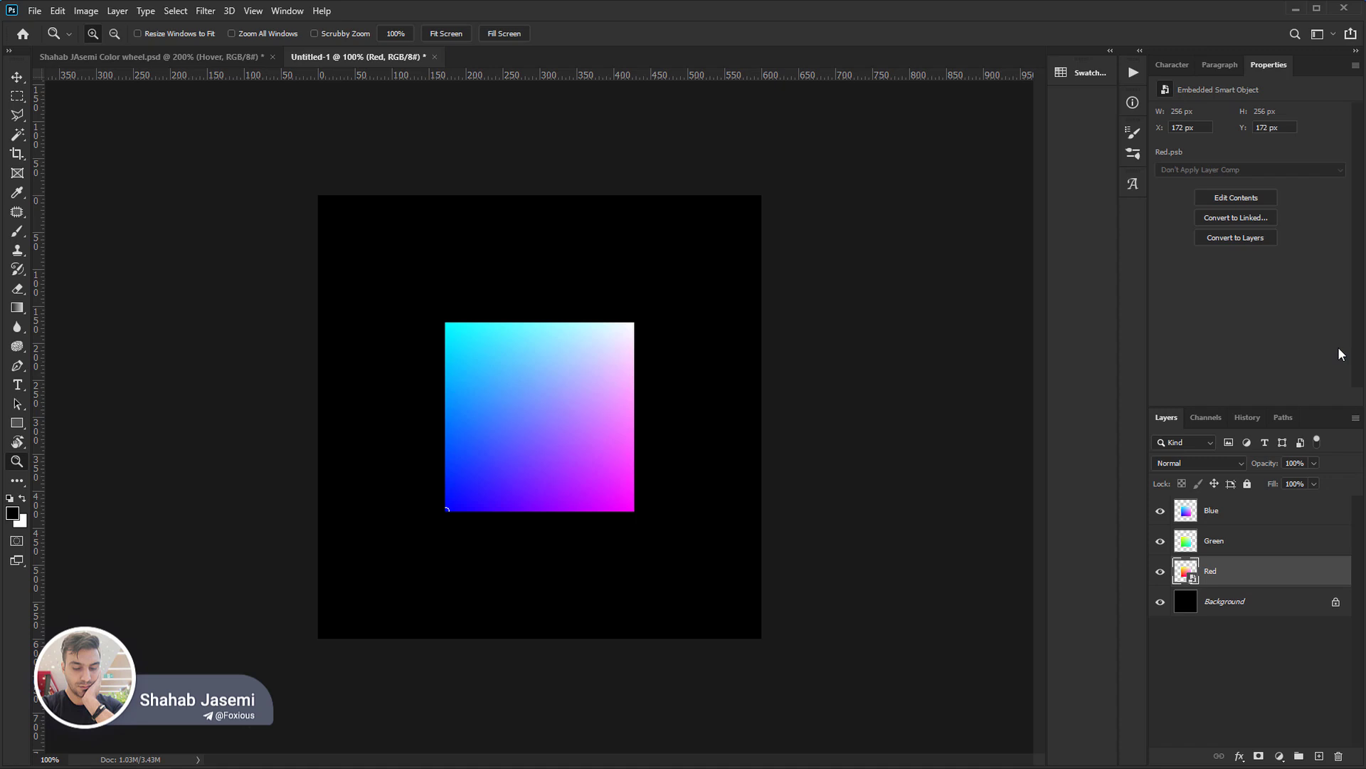
pyautogui.click(1270, 547)
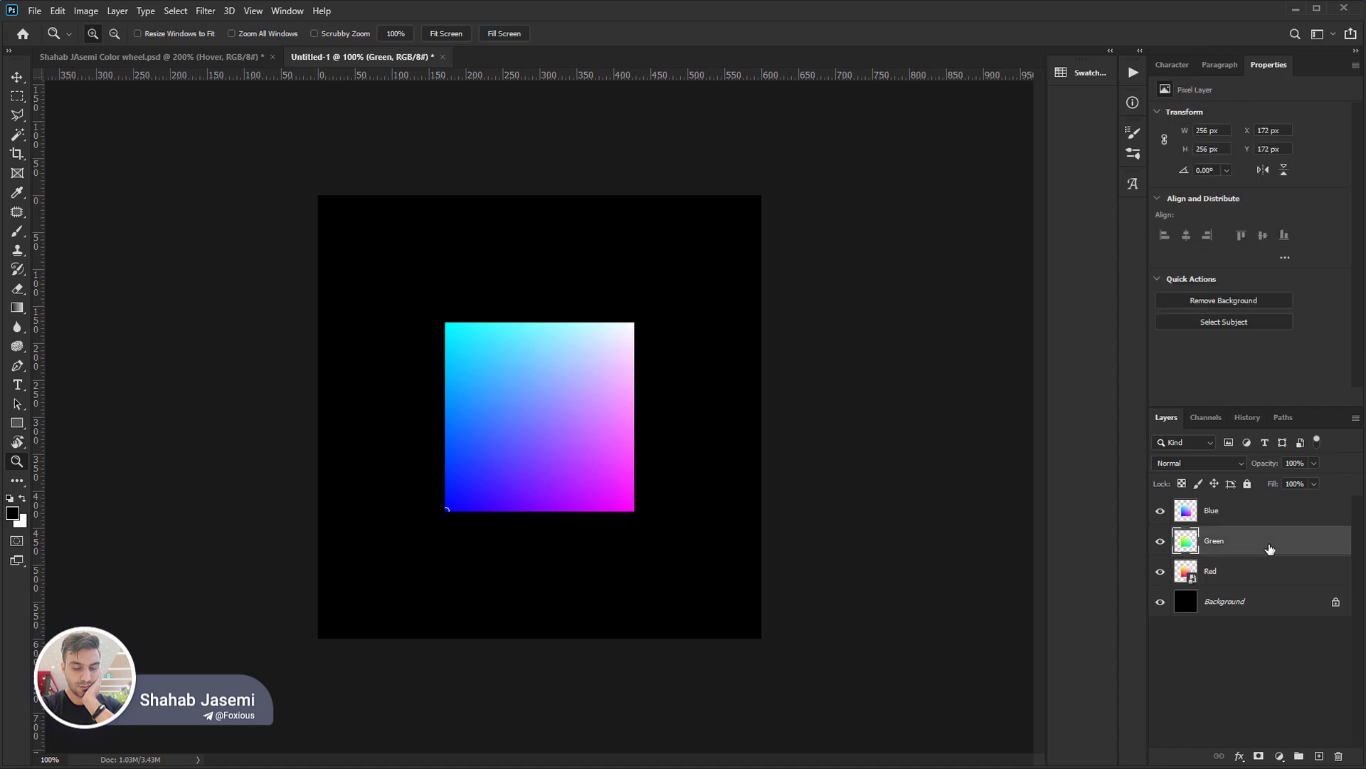
pyautogui.hotkey('alt', 'l')
pyautogui.press('o')
pyautogui.press('s')
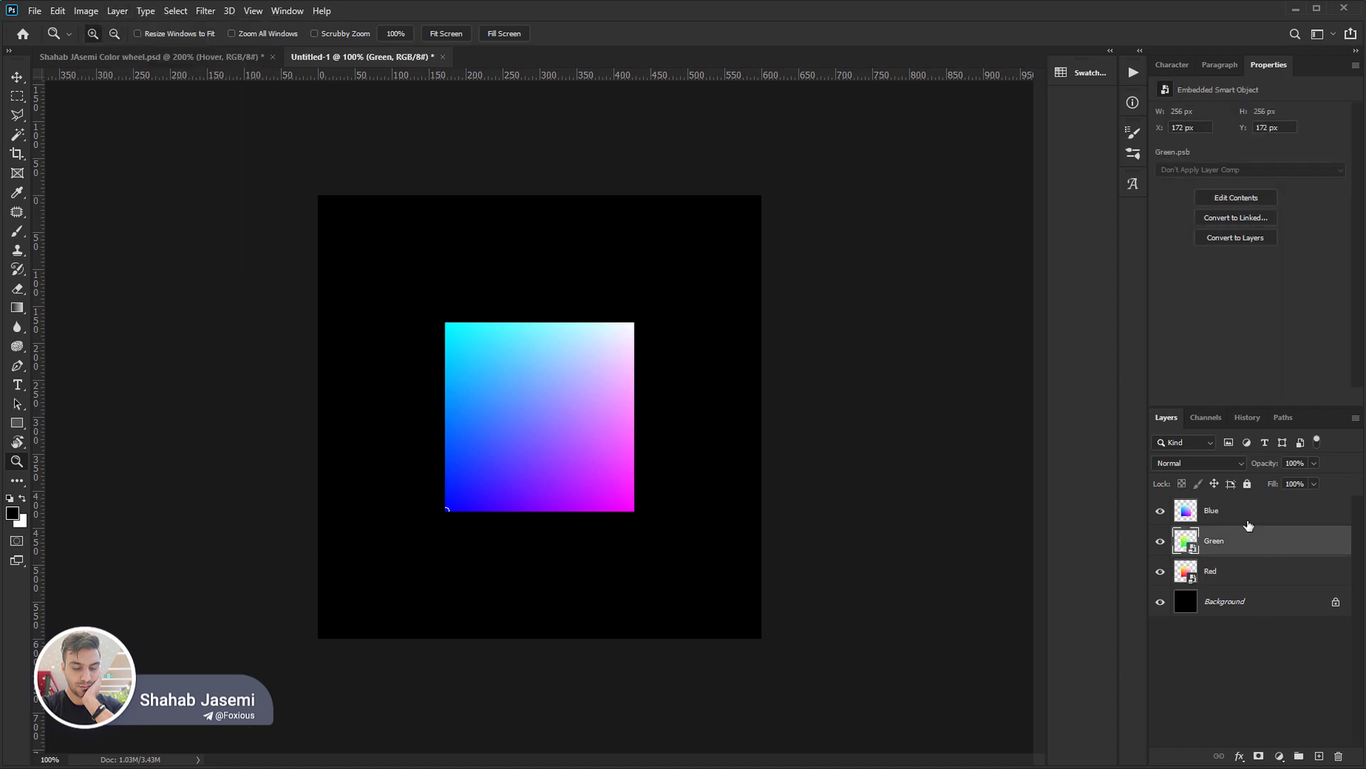
pyautogui.click(1249, 521)
pyautogui.hotkey('alt', 'l')
pyautogui.press('o')
pyautogui.press('s')
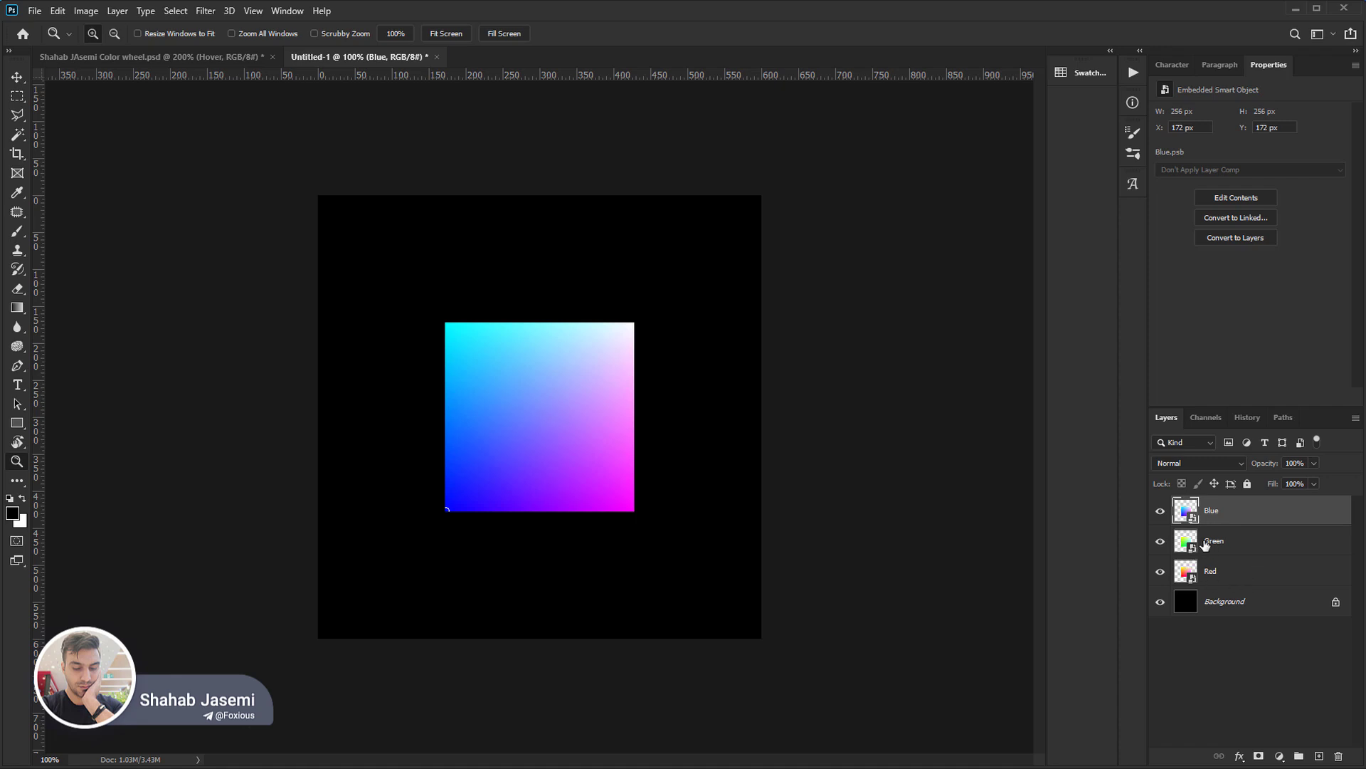
# Hide the Blue and Green layers and skew the Red square by moving its right edge about 148 px straight down.
pyautogui.click(1160, 511)
pyautogui.click(1161, 541)
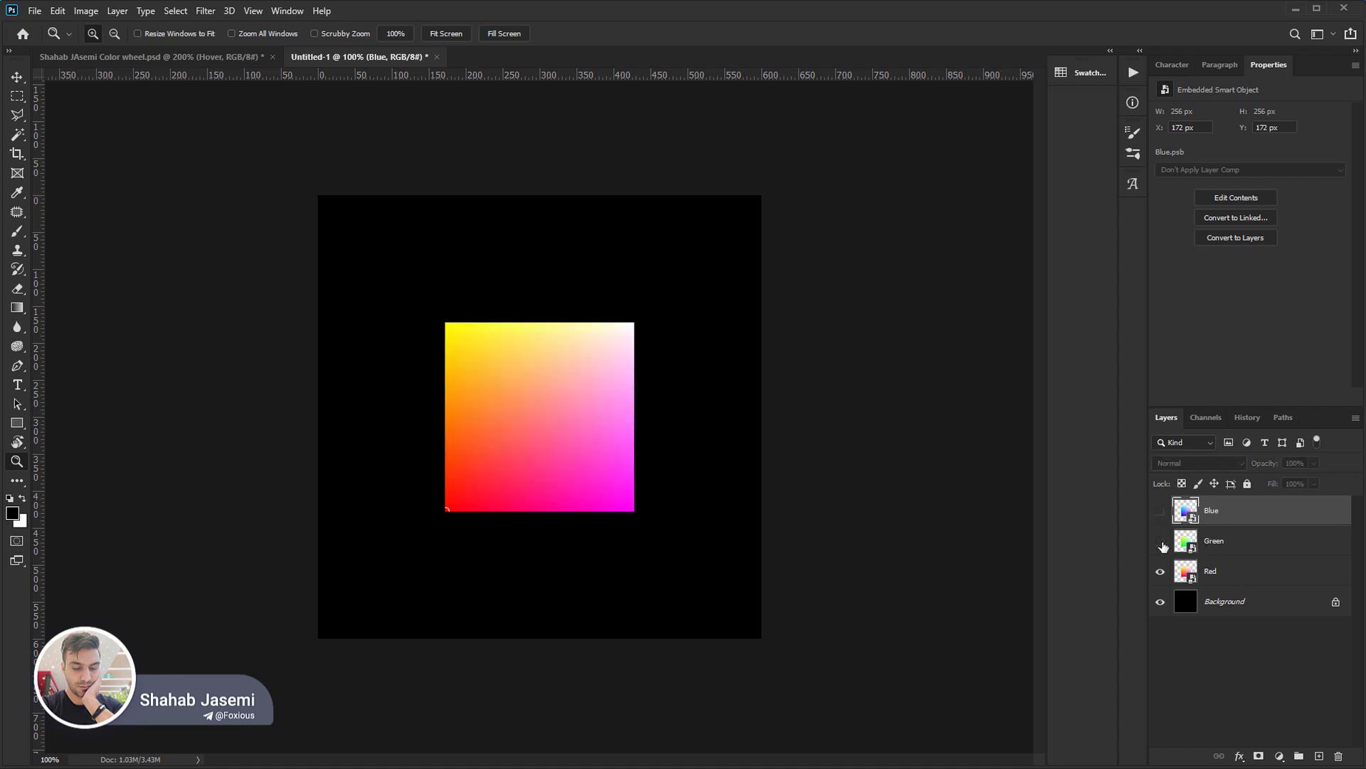
pyautogui.click(1210, 571)
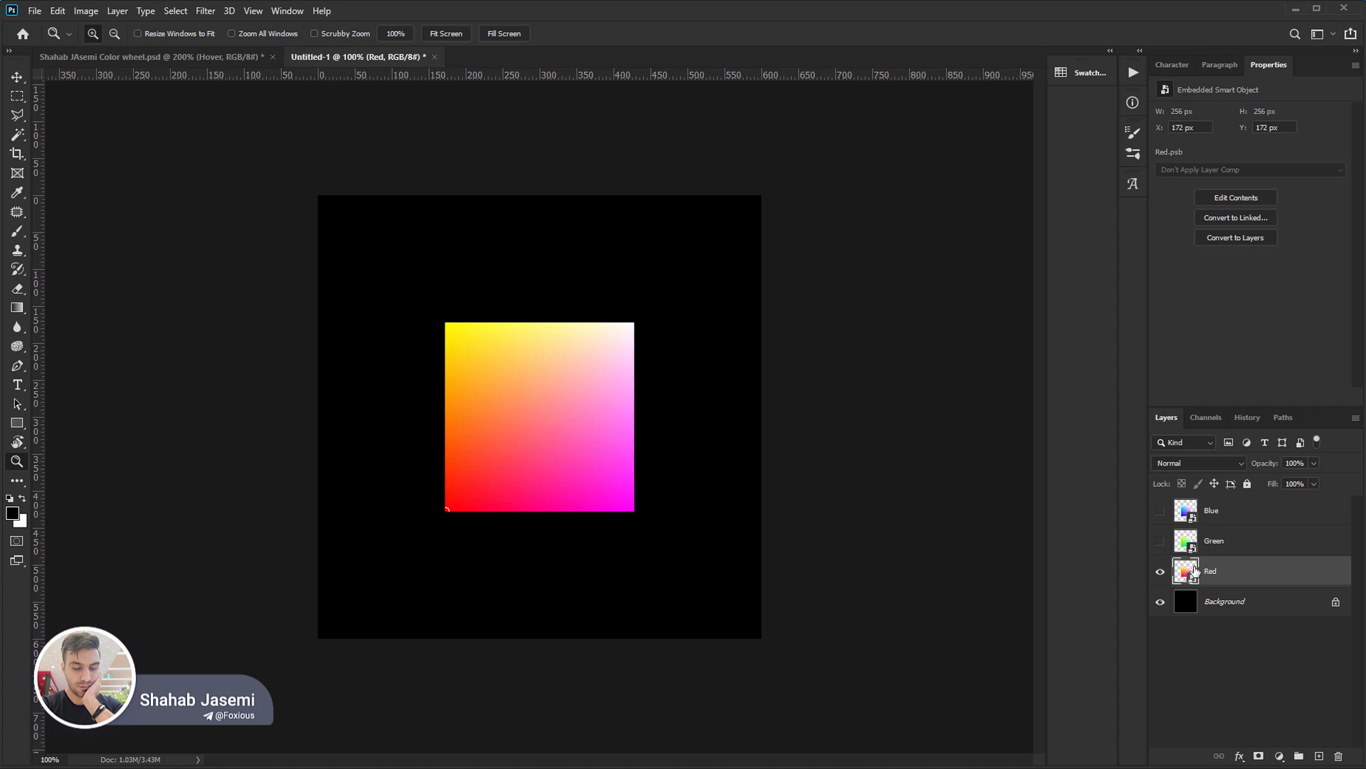
pyautogui.hotkey('ctrl', 't')
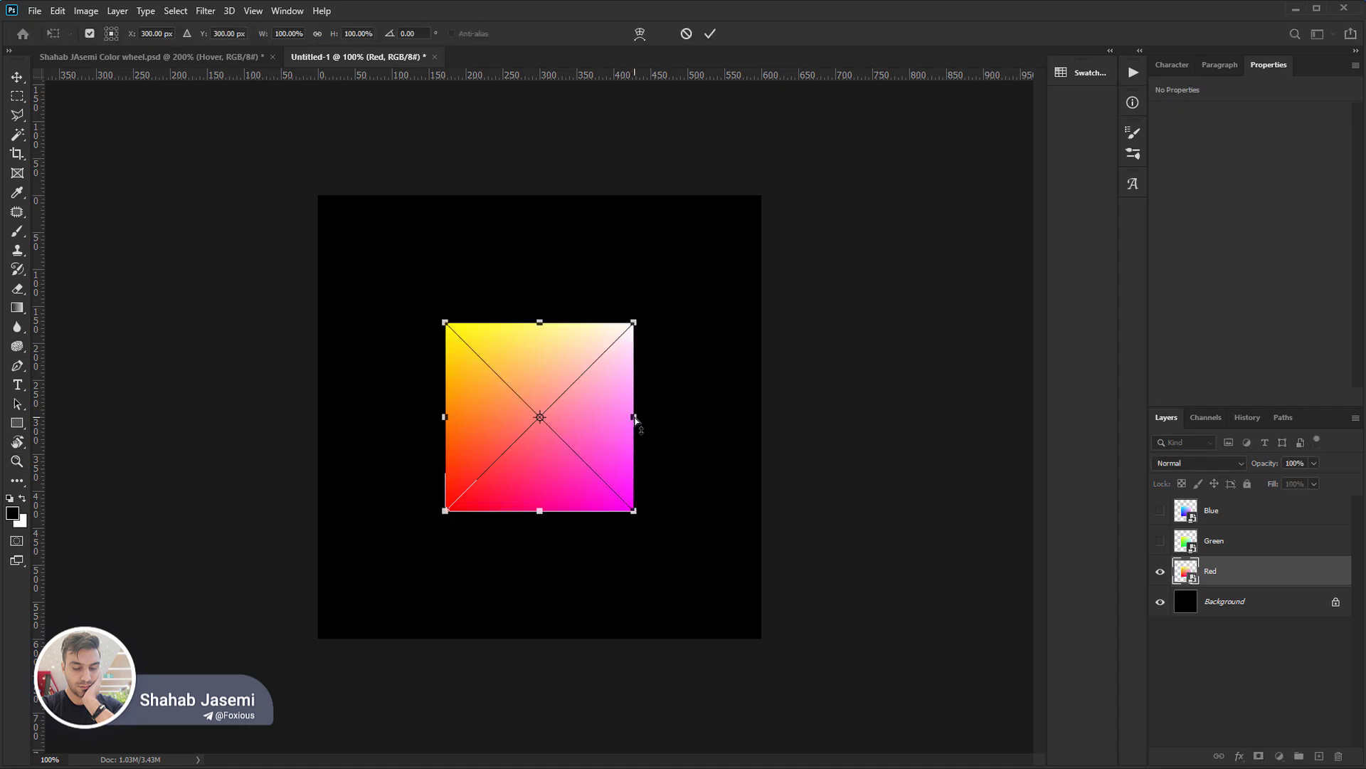
pyautogui.moveTo(636, 419); pyautogui.dragTo(647, 527)
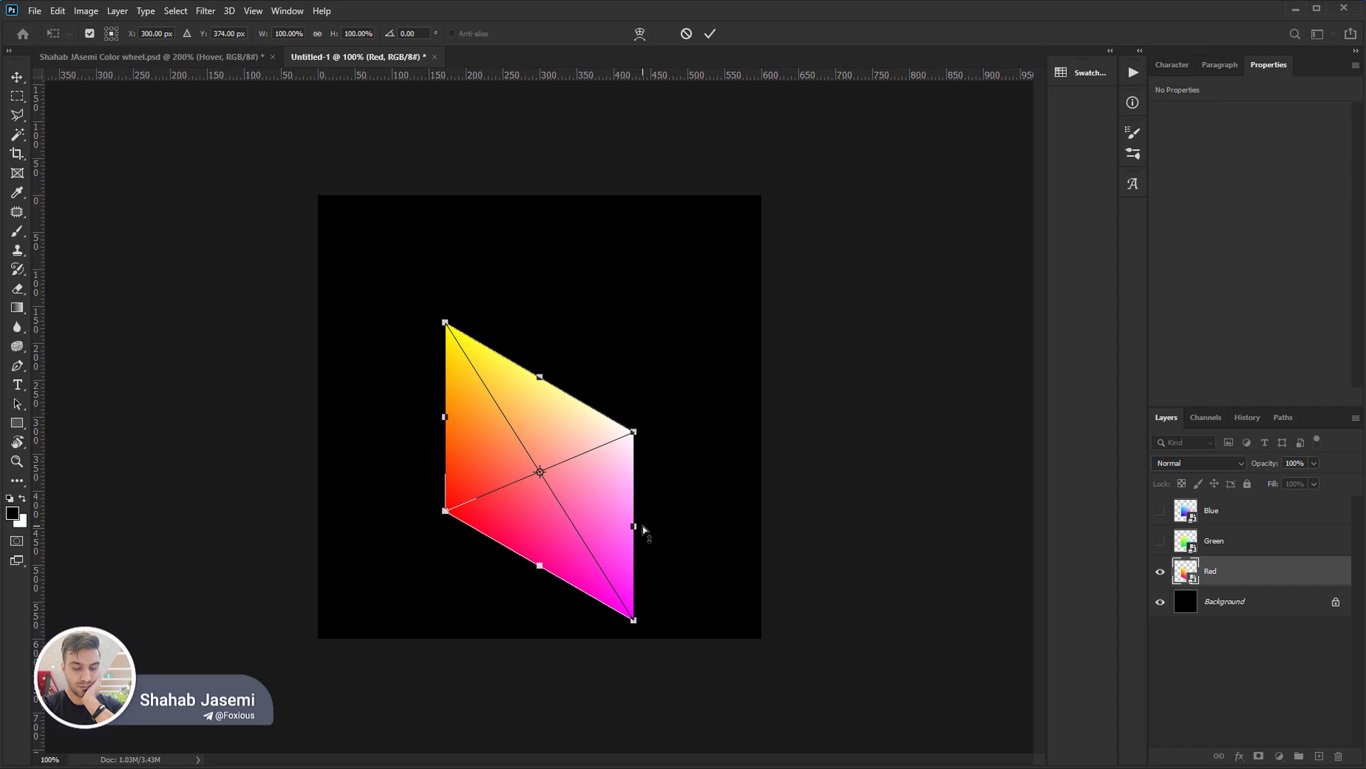
pyautogui.press('Return')
pyautogui.press('z')
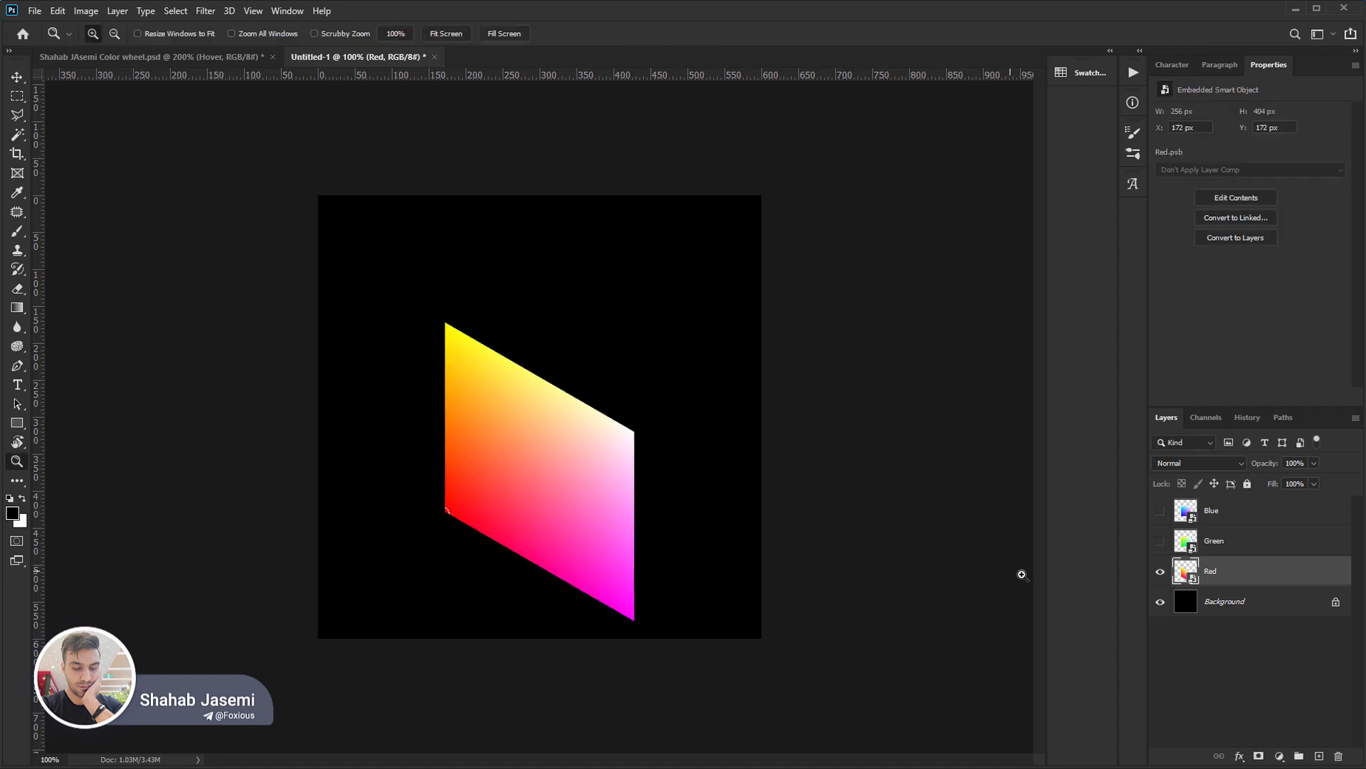
# Select the Blue layer and make it visible over the skewed Red layer.
pyautogui.click(1285, 552)
pyautogui.click(1218, 518)
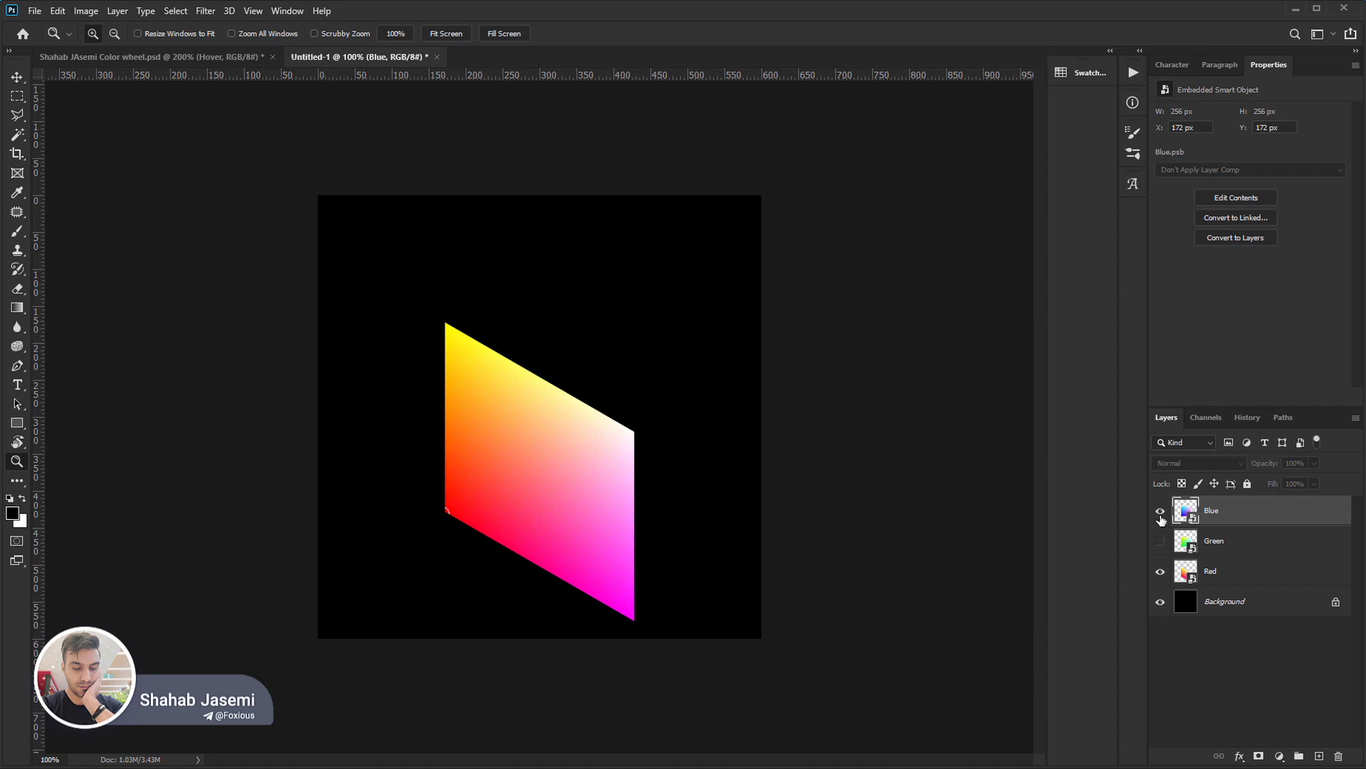
pyautogui.click(1161, 514)
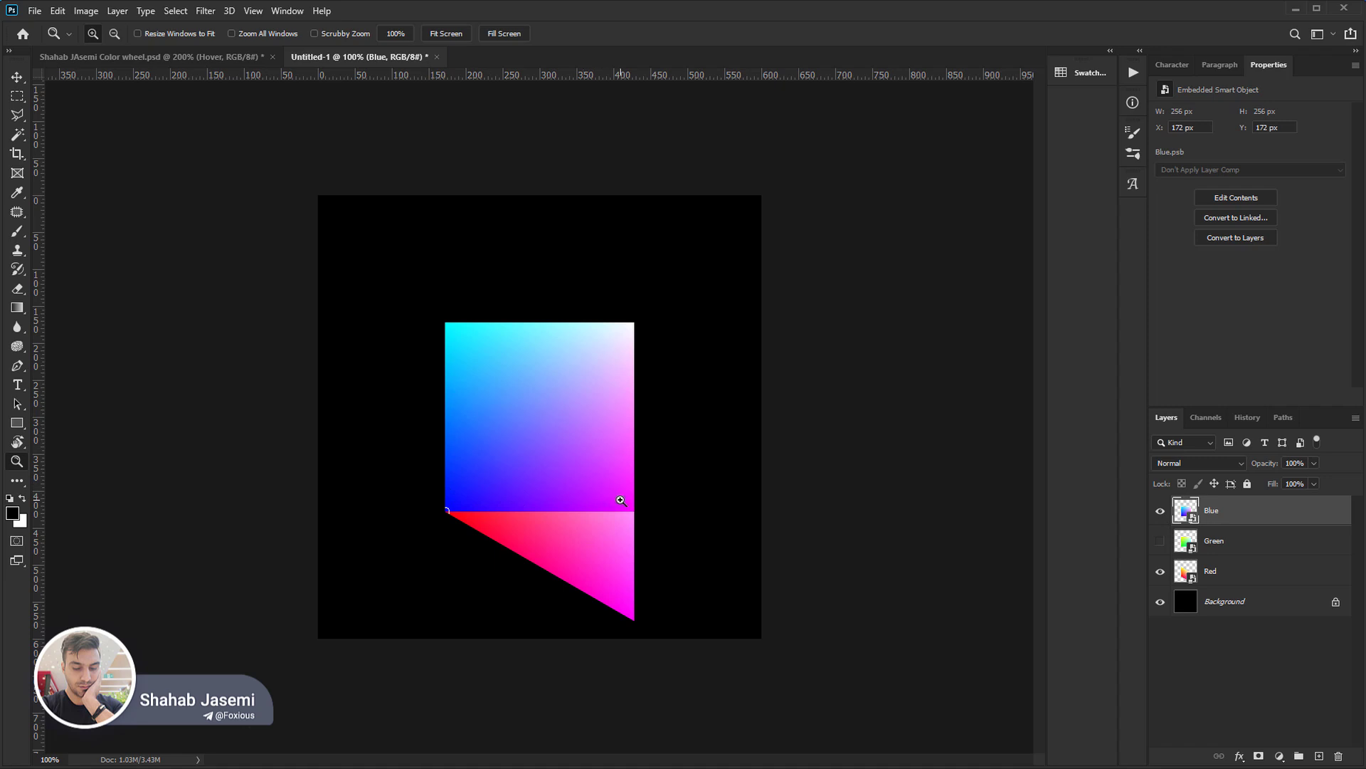
pyautogui.hotkey('ctrl', 't')
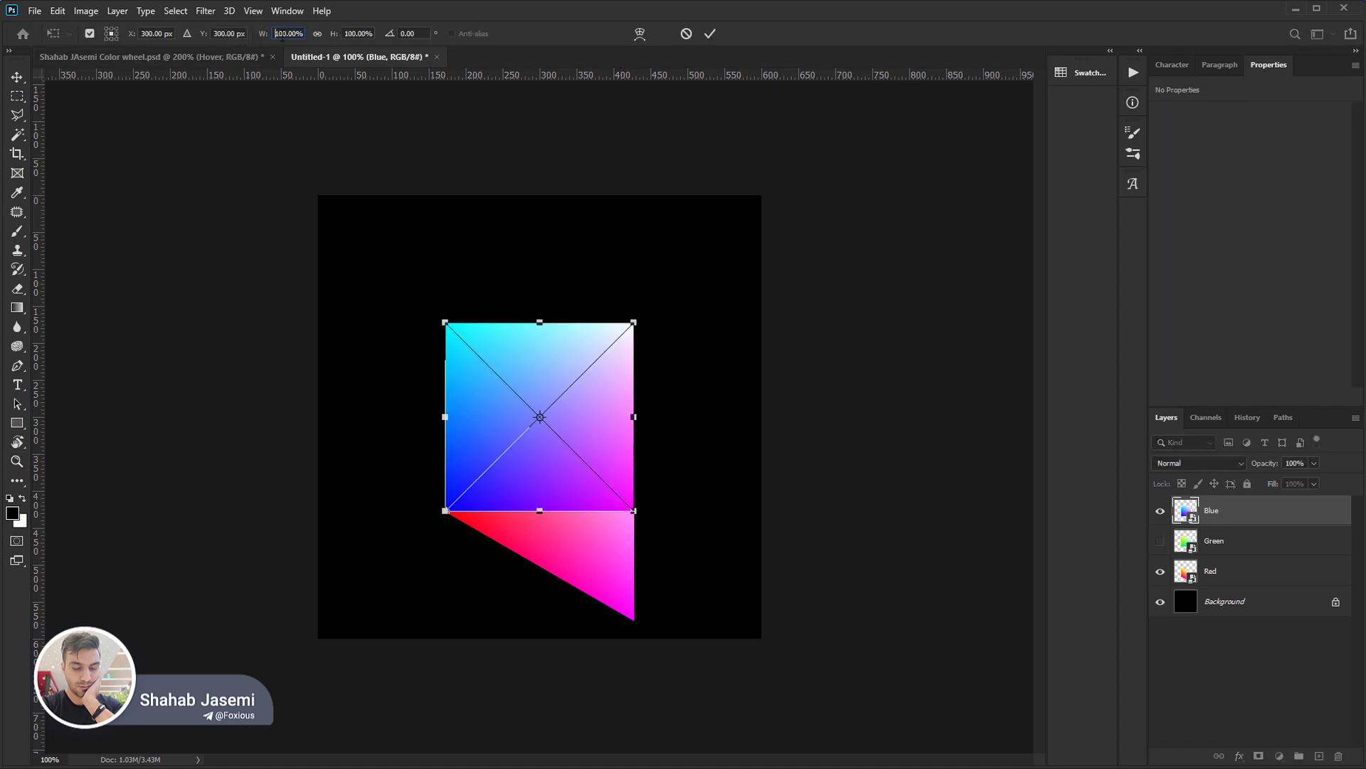
pyautogui.click(276, 33)
pyautogui.write('-')
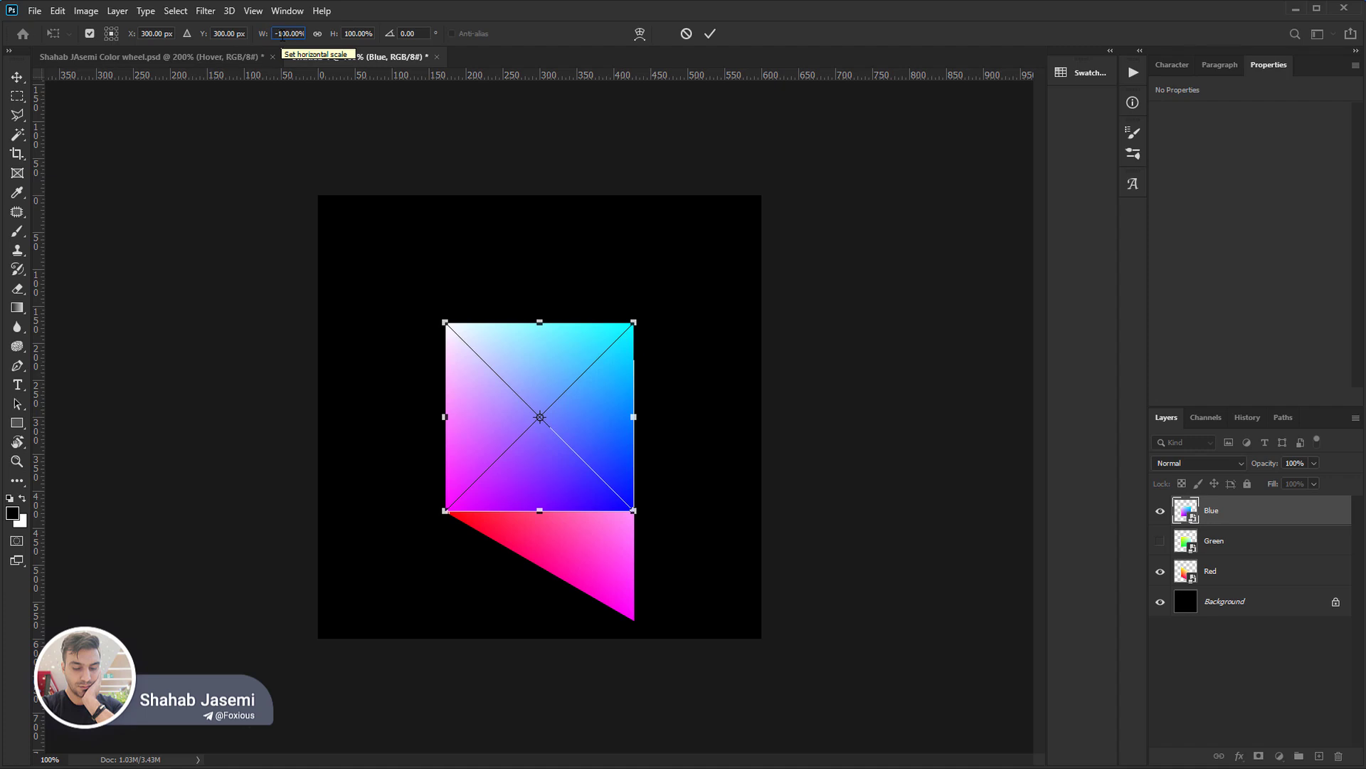
pyautogui.press('Escape')
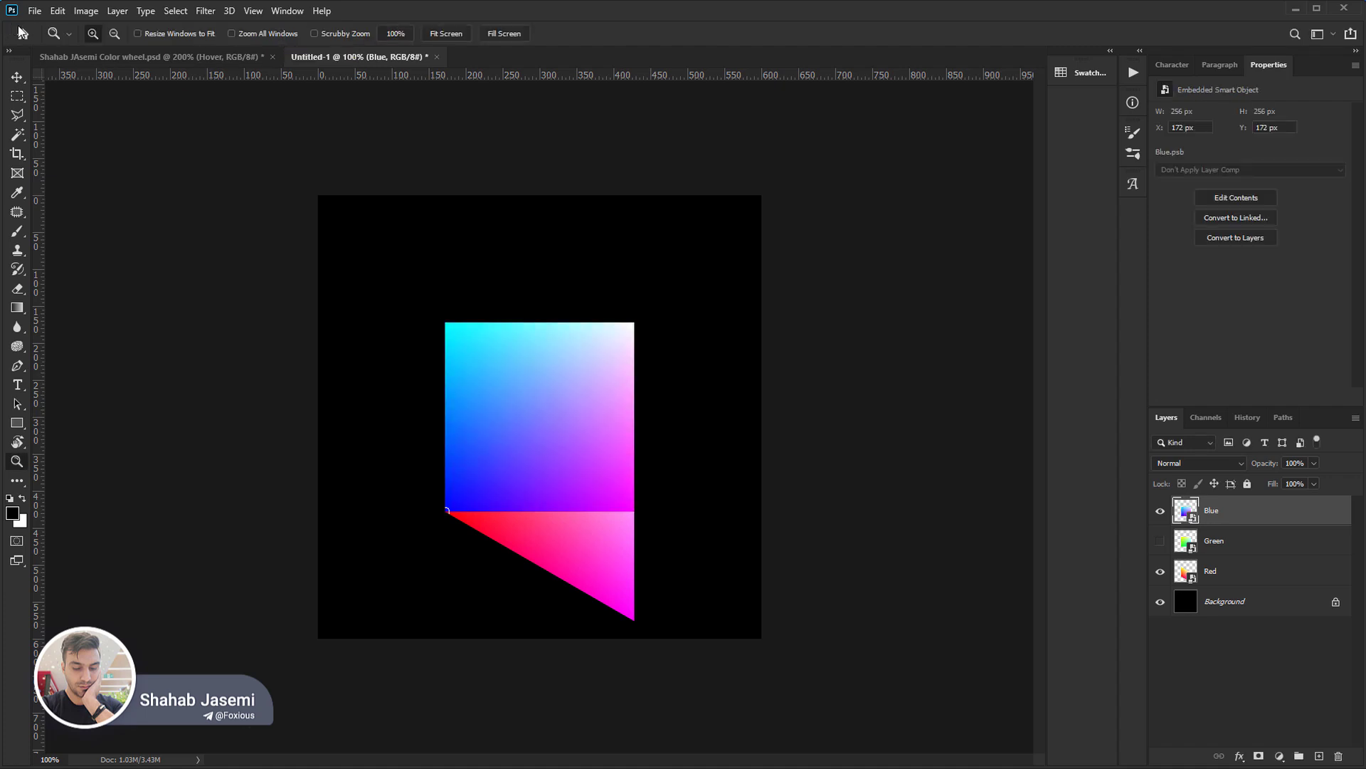
# Flip the Blue square horizontally and skew it by moving its left edge about 148 px straight down.
pyautogui.click(57, 10)
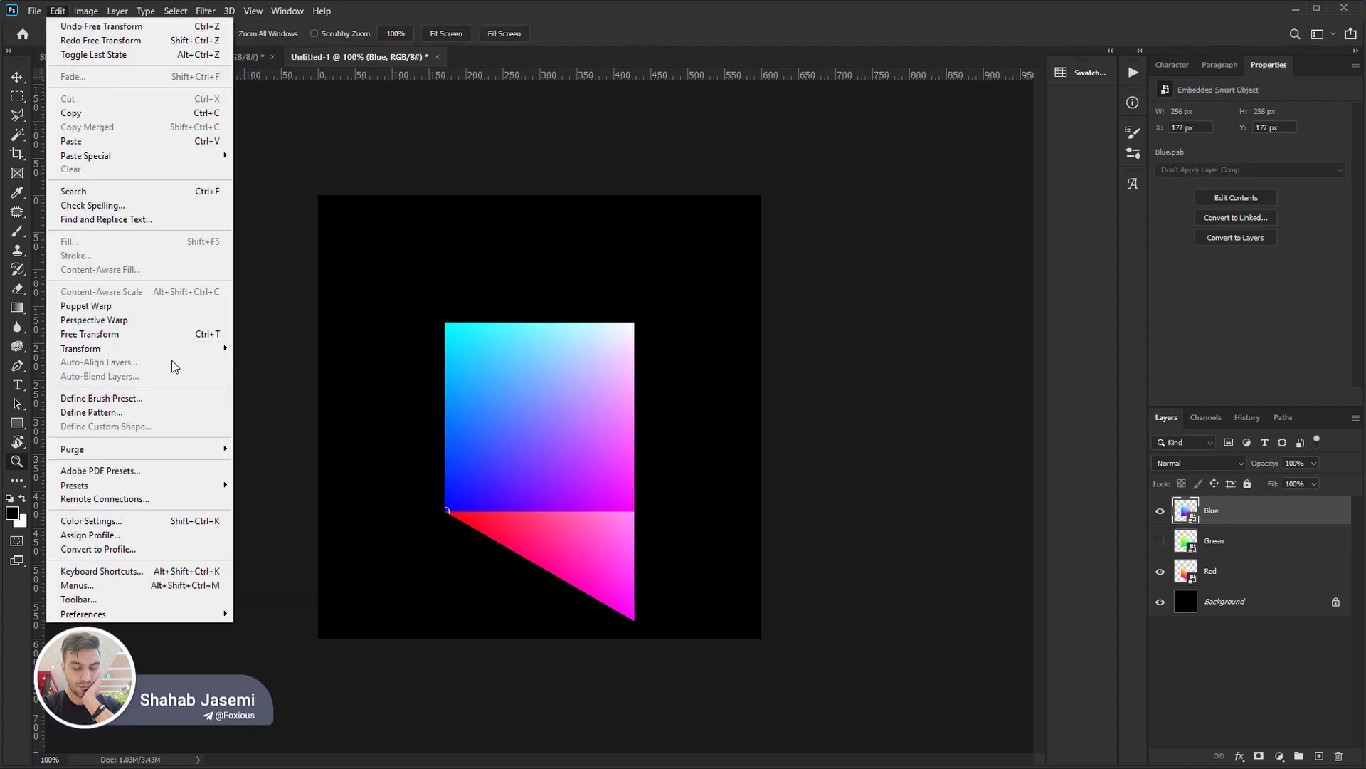
pyautogui.moveTo(183, 350)
pyautogui.click(309, 578)
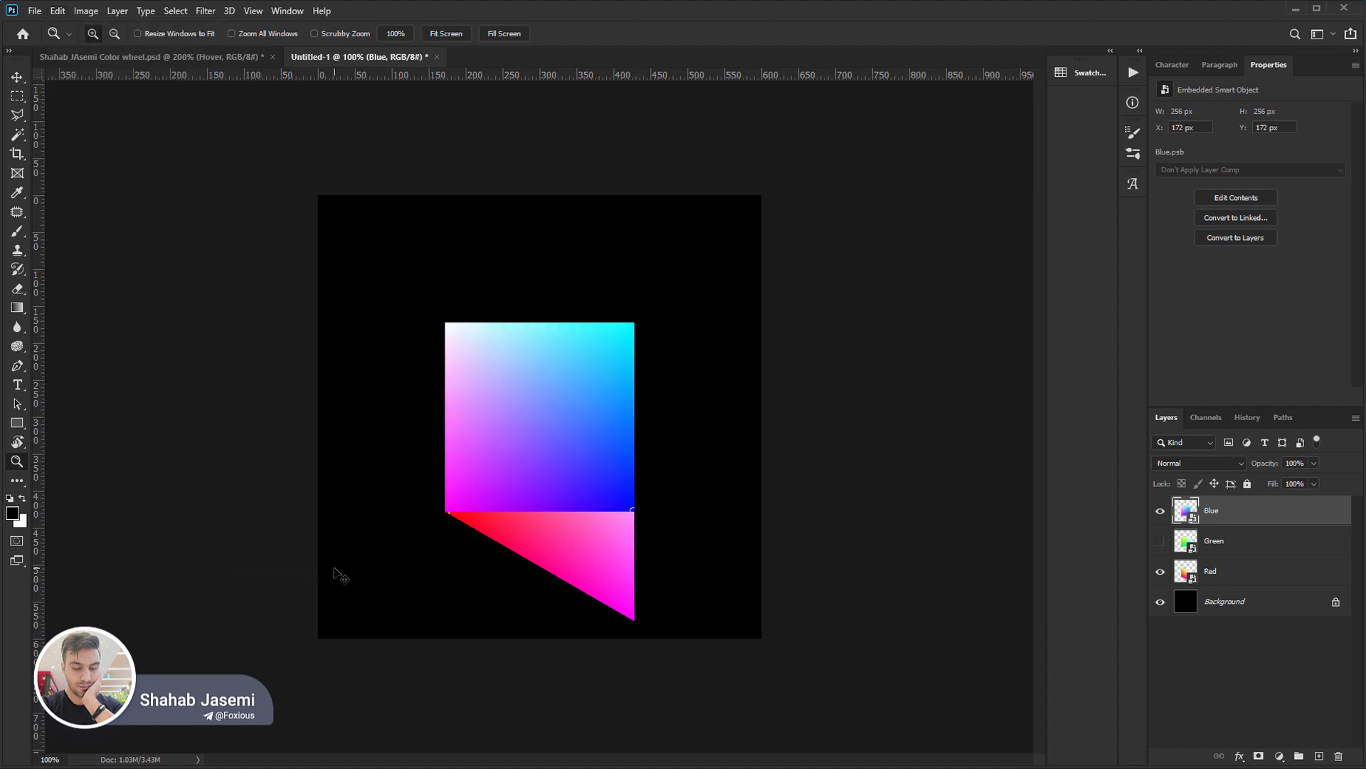
pyautogui.hotkey('ctrl', 't')
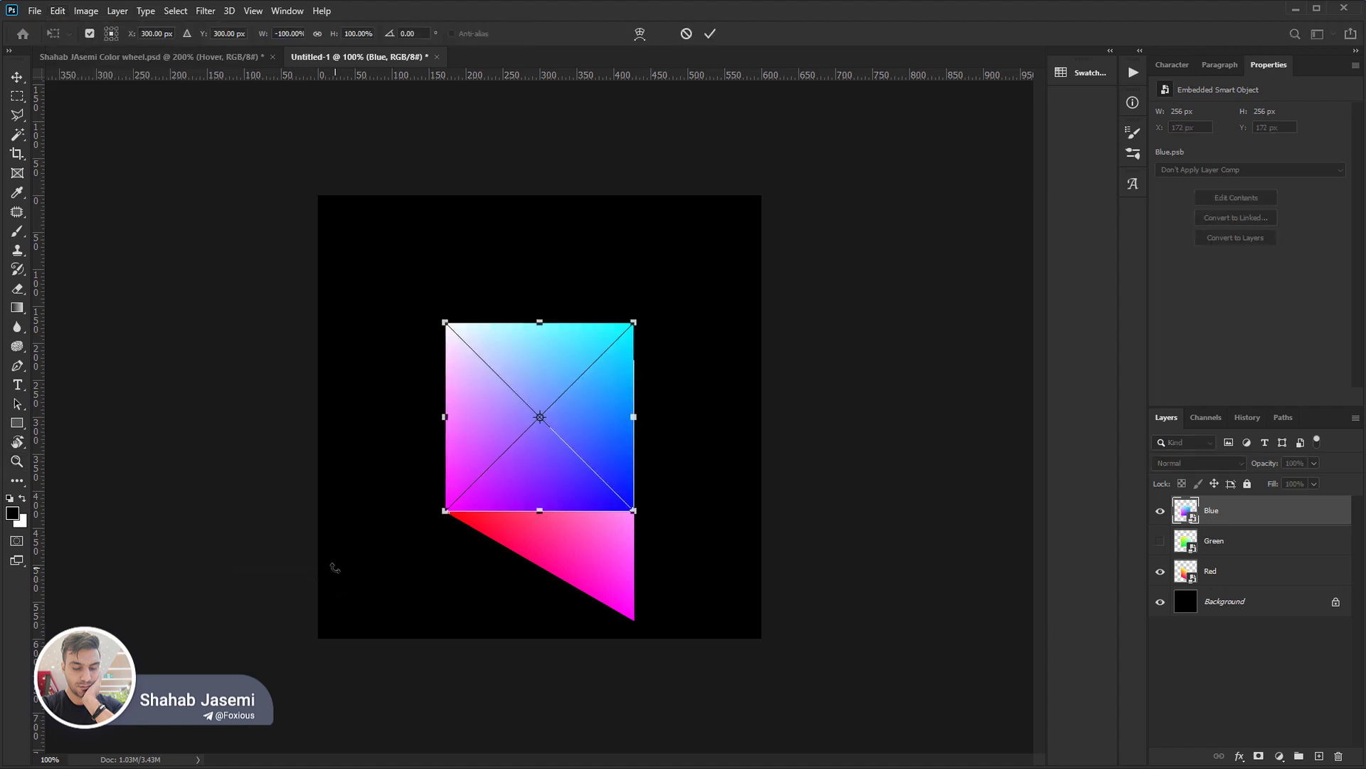
pyautogui.moveTo(445, 420); pyautogui.dragTo(454, 530)
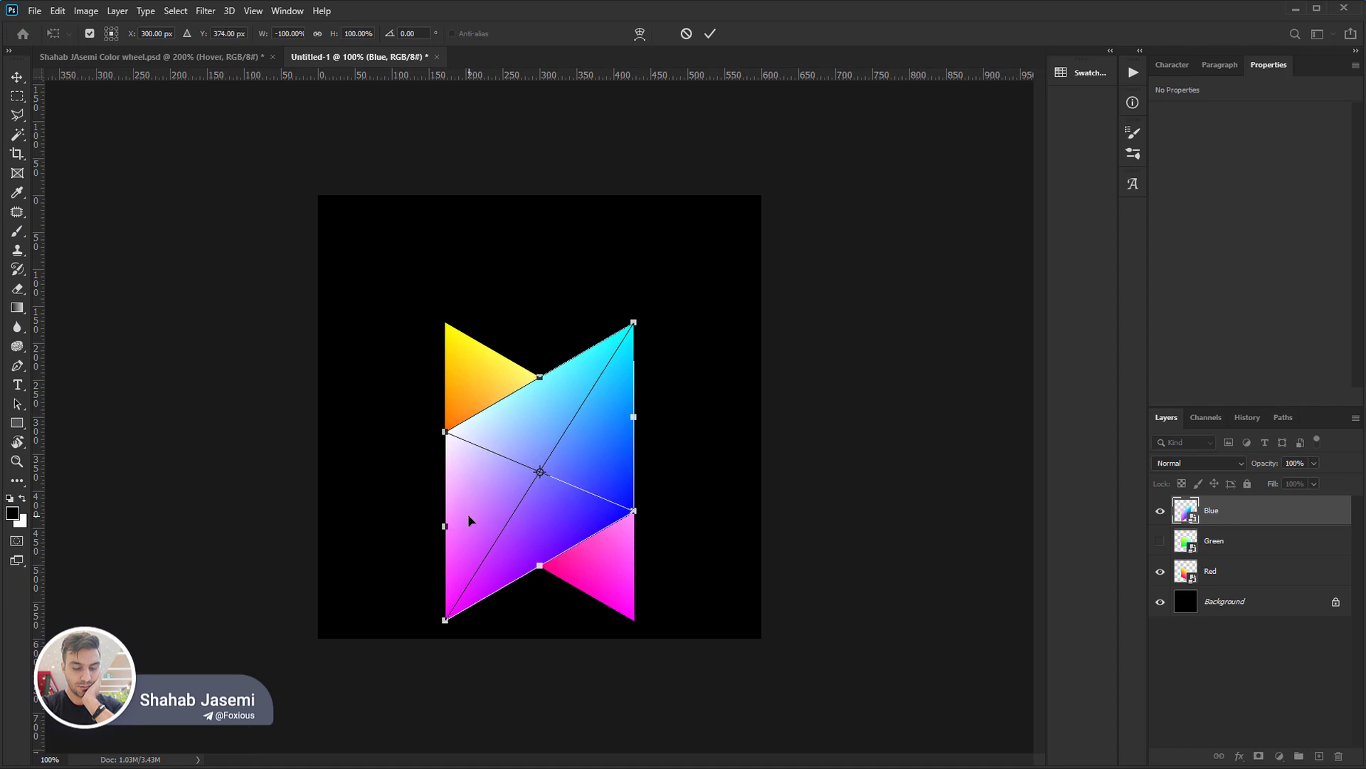
pyautogui.press('Return')
pyautogui.press('z')
pyautogui.press('b')
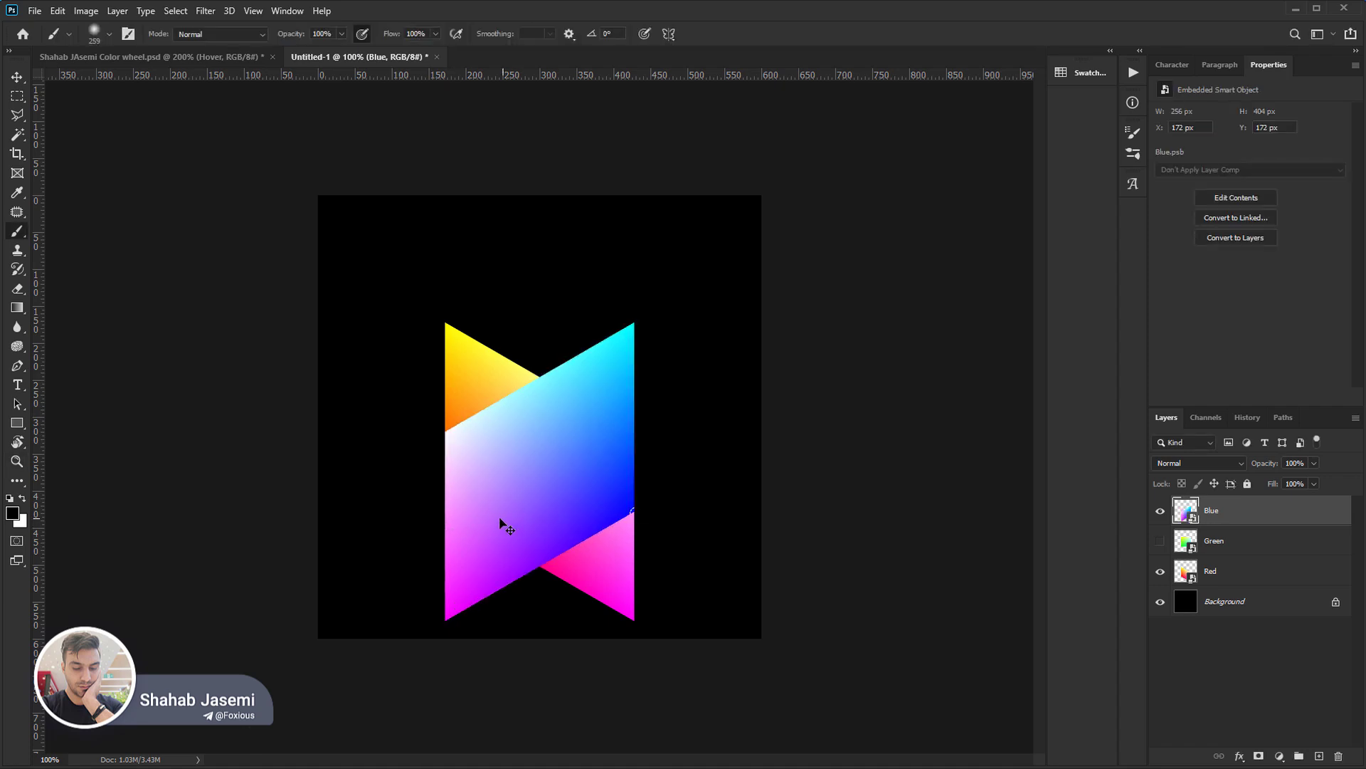
# Move the Blue face right to X 308 px and the Red face left until their inner vertical edges meet.
pyautogui.moveTo(502, 525); pyautogui.dragTo(596, 521)
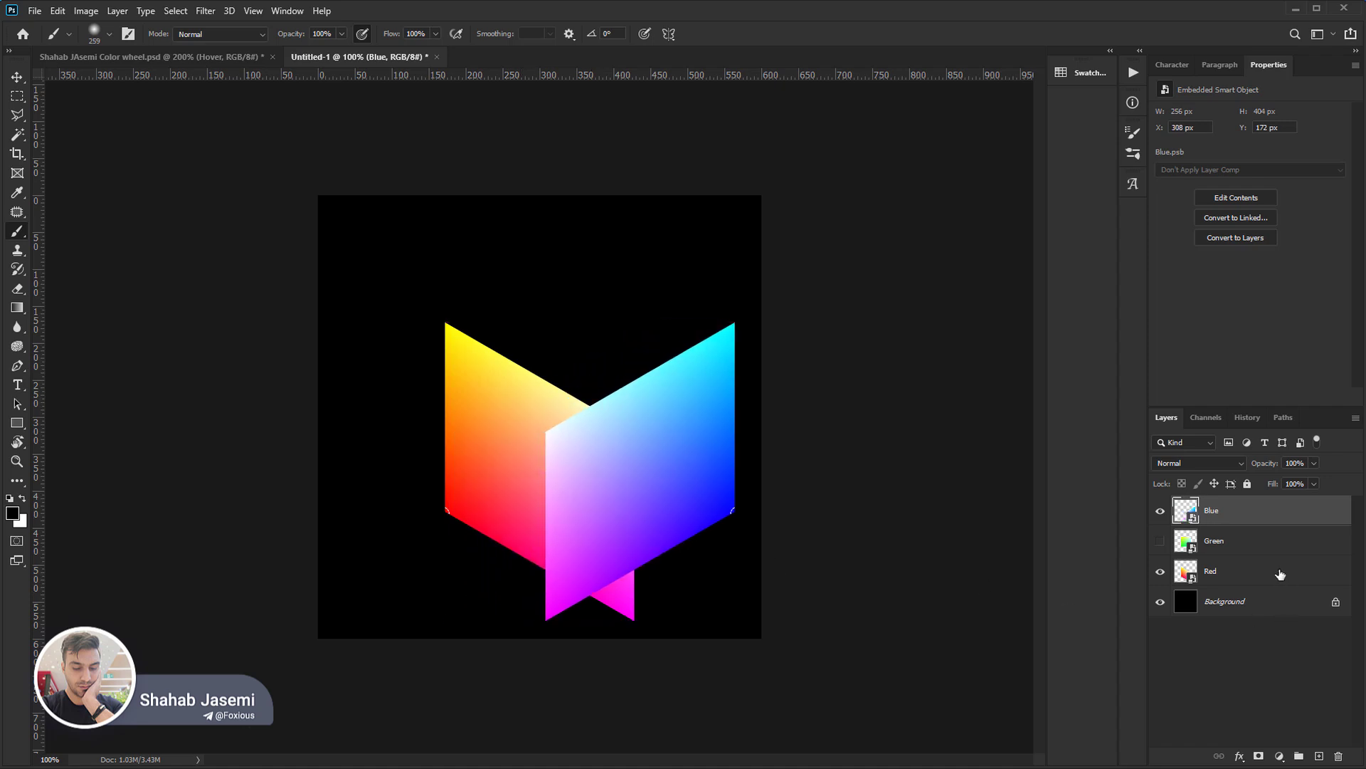
pyautogui.click(1259, 570)
pyautogui.moveTo(525, 464); pyautogui.dragTo(605, 613)
pyautogui.press('z')
pyautogui.moveTo(502, 697); pyautogui.dragTo(676, 630)
pyautogui.moveTo(440, 361); pyautogui.dragTo(225, 366)
pyautogui.keyDown('ctrl'); pyautogui.click(1244, 518); pyautogui.keyUp('ctrl')
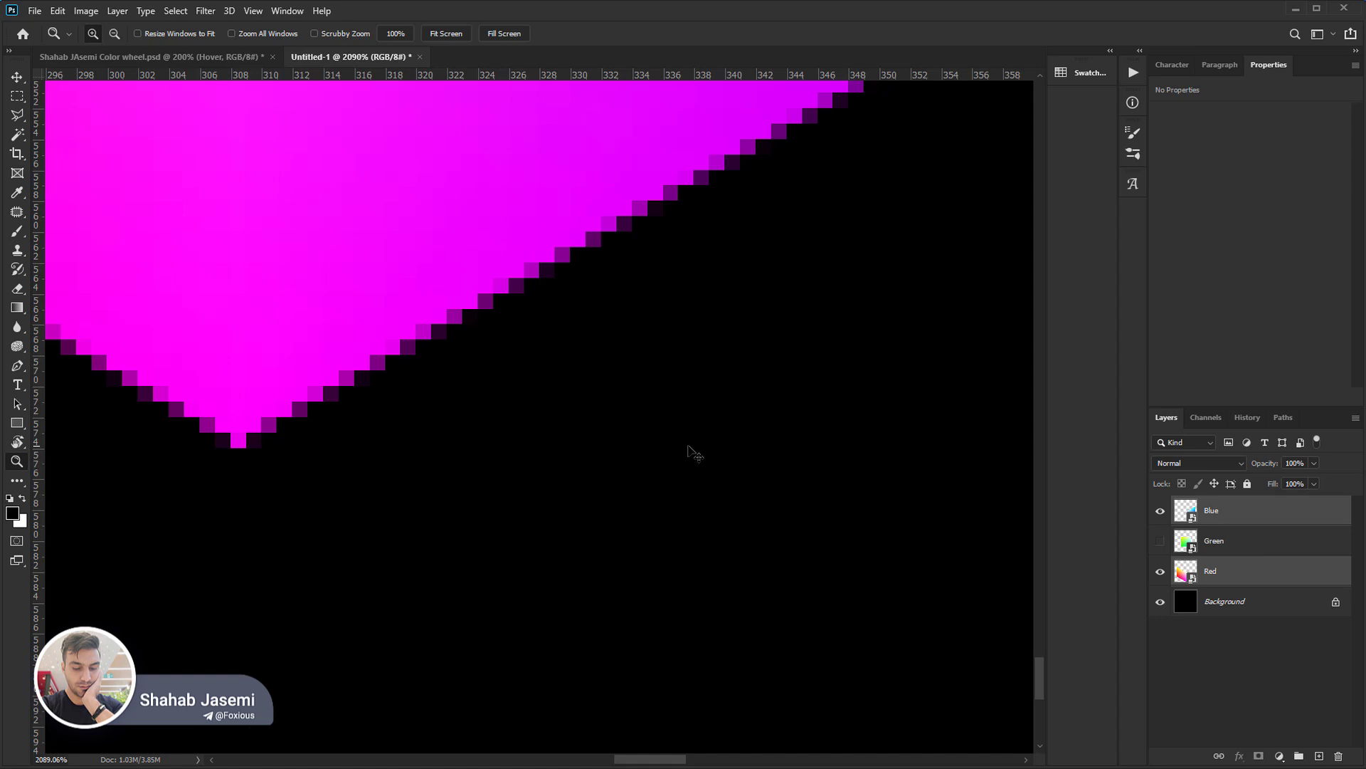
pyautogui.doubleClick(17, 463)
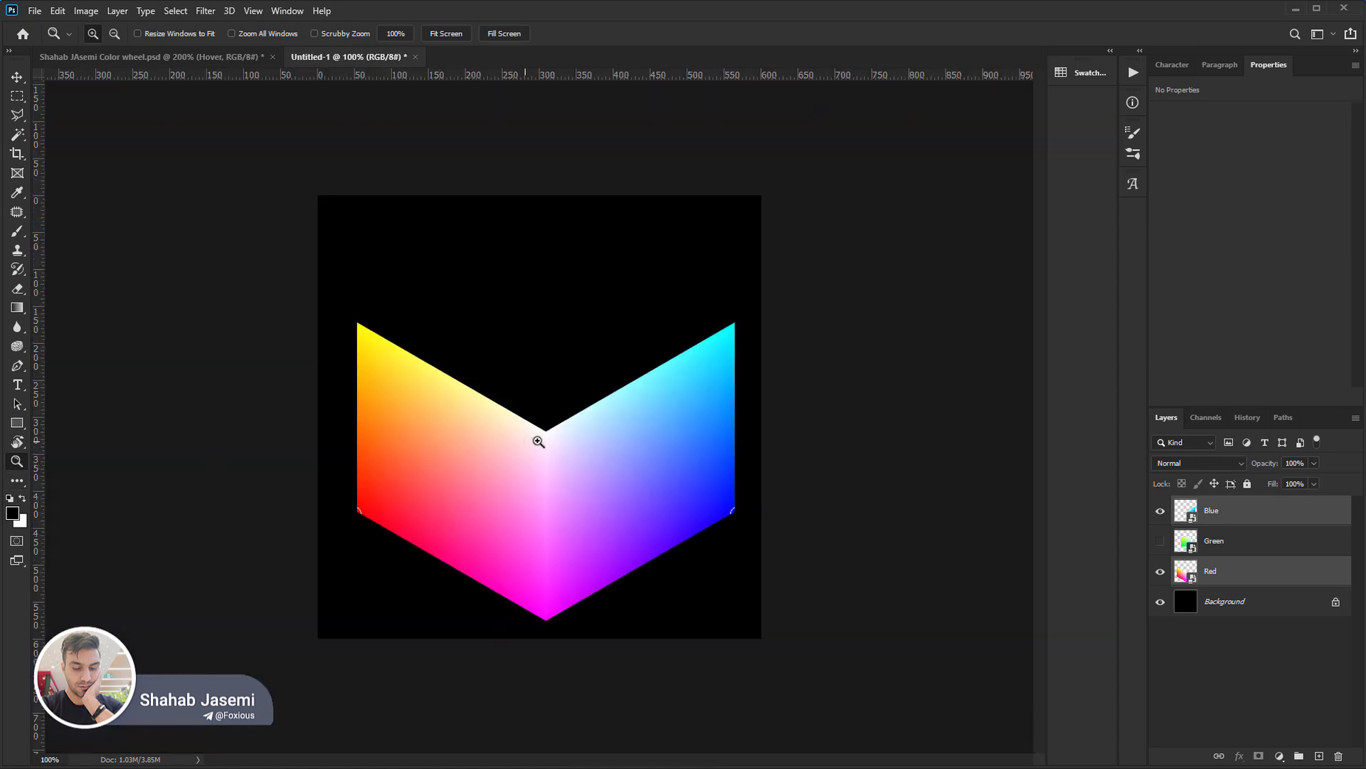
# Show the Green layer and move it to the top of the layer stack.
pyautogui.click(1270, 548)
pyautogui.click(1161, 541)
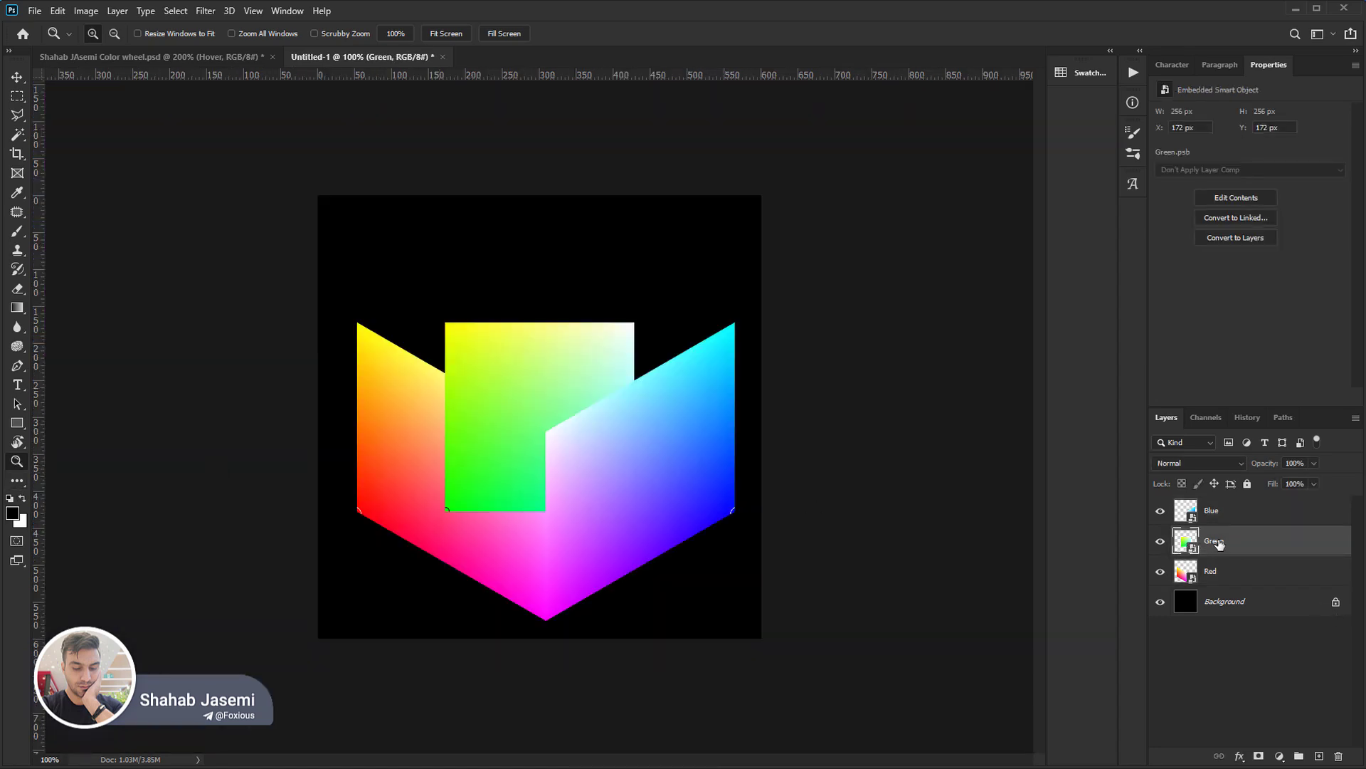
pyautogui.moveTo(1227, 548); pyautogui.dragTo(1229, 508)
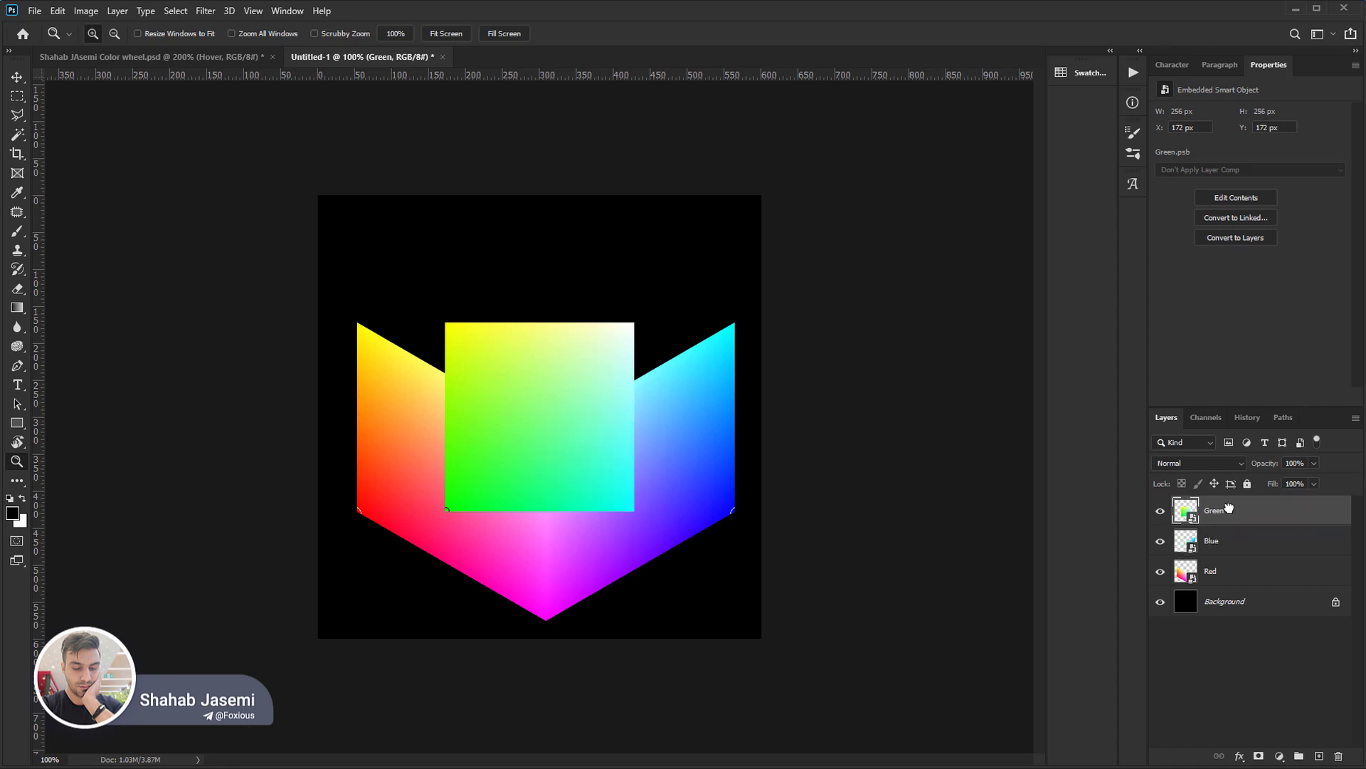
# Rotate the Green square 135° and centre it at X 308 px, Y 172 px, above the Red and Blue faces.
pyautogui.hotkey('ctrl', '+')
pyautogui.hotkey('ctrl', 't')
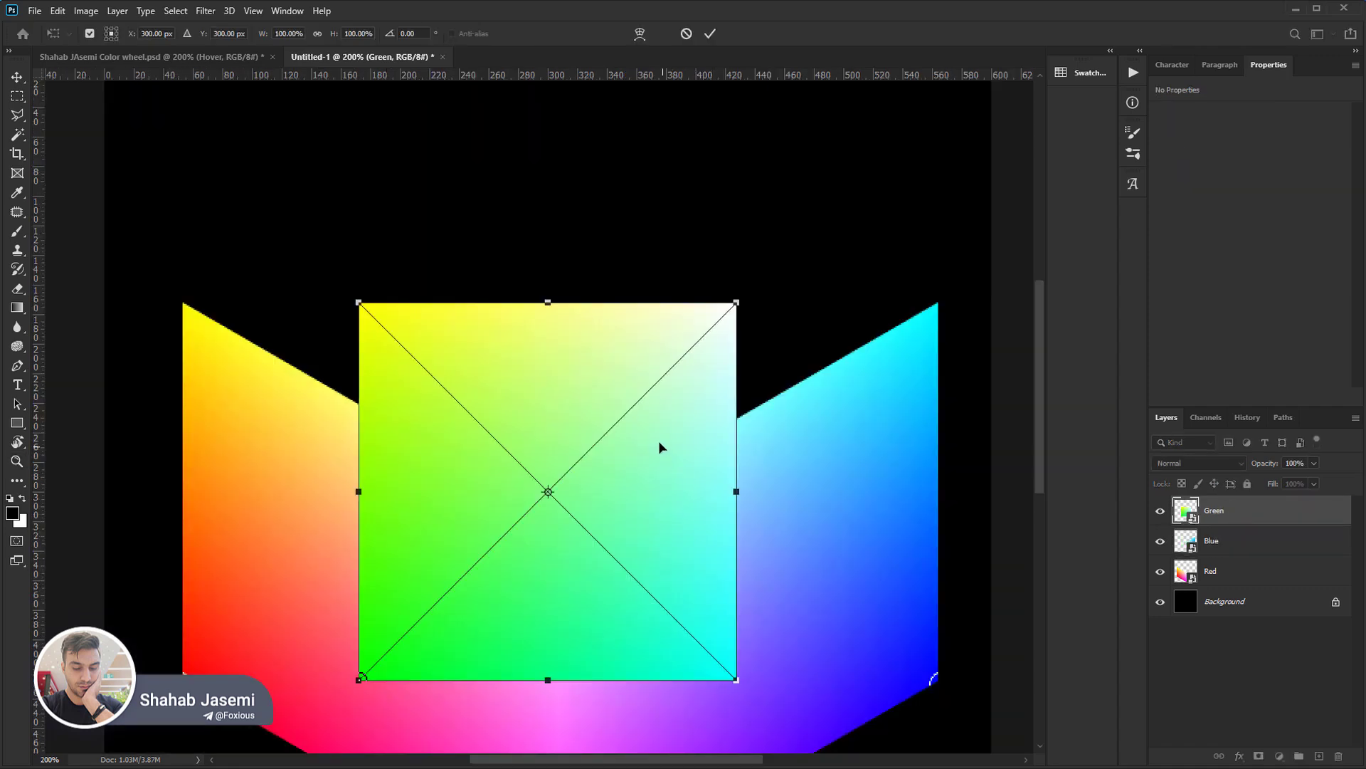
pyautogui.moveTo(315, 233); pyautogui.dragTo(741, 508)
pyautogui.moveTo(636, 620); pyautogui.dragTo(584, 387)
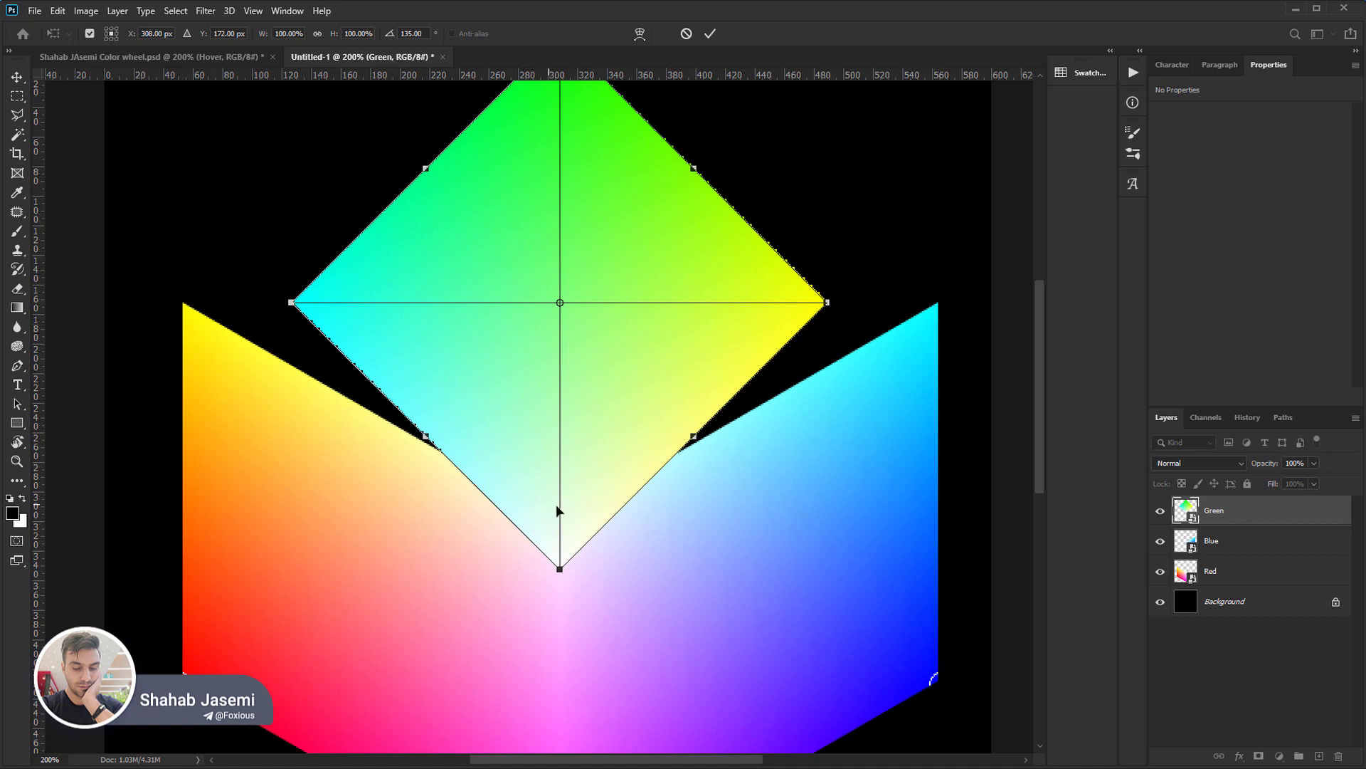
pyautogui.moveTo(569, 562); pyautogui.dragTo(612, 627)
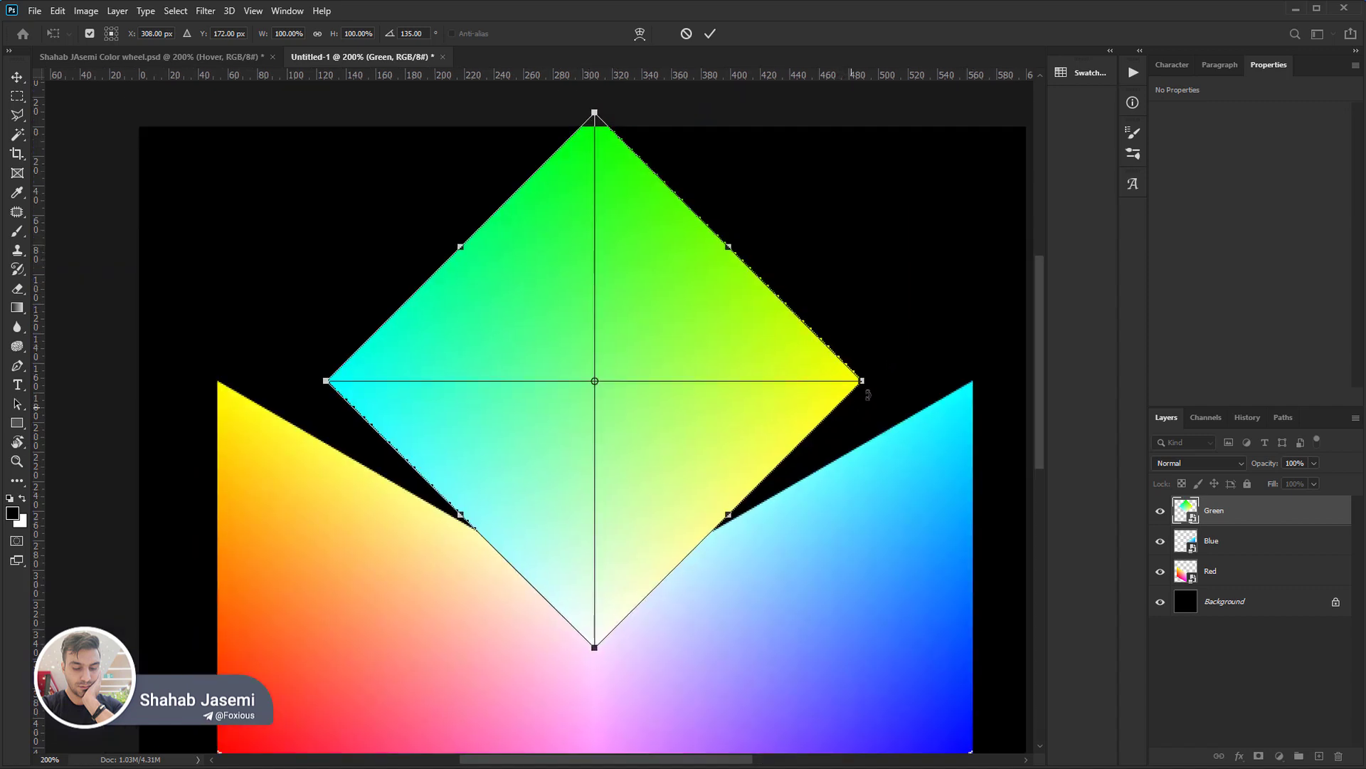
# Scale the rotated Green square to about 141.67% so its side corners meet the outer upper corners of Red and Blue.
pyautogui.moveTo(862, 381); pyautogui.dragTo(973, 383)
pyautogui.scroll(3, 975, 384)
pyautogui.scroll(10, 977, 386)
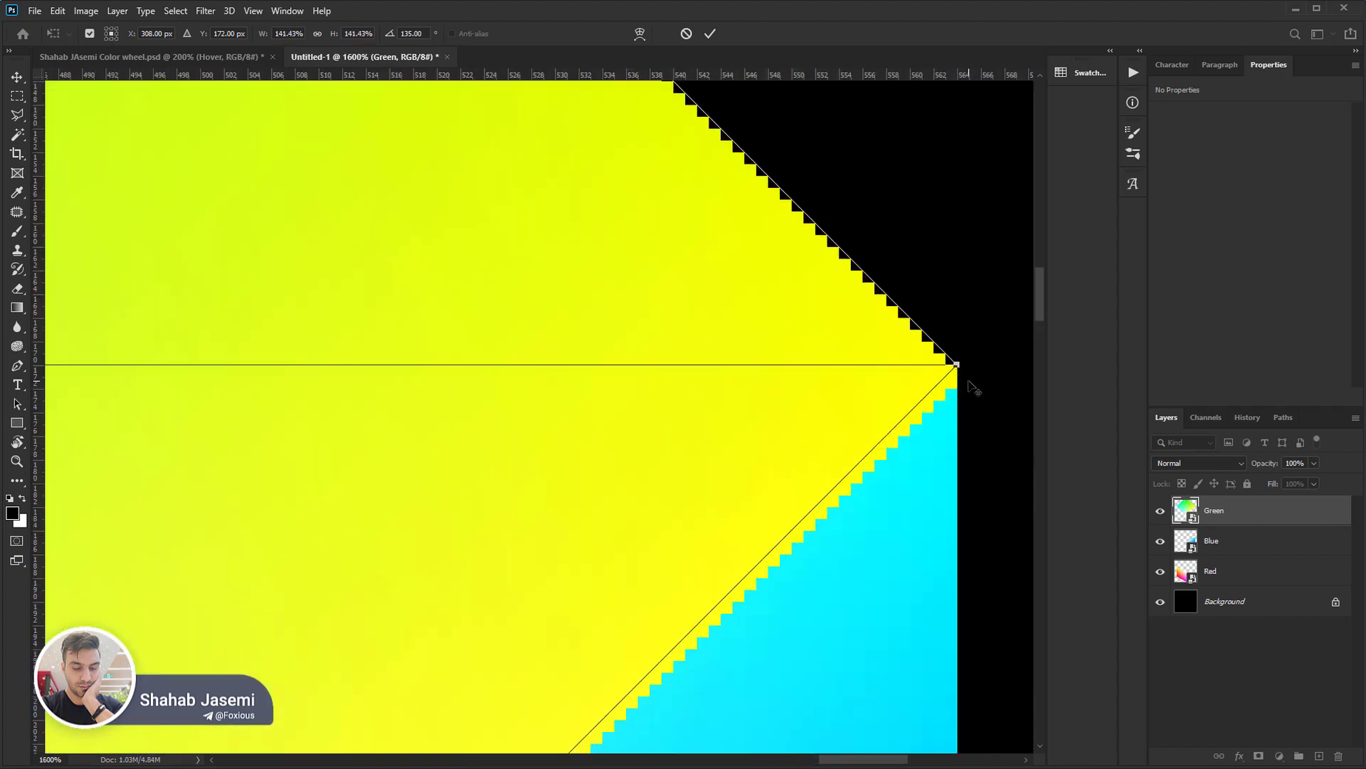
pyautogui.moveTo(852, 261); pyautogui.dragTo(906, 264)
pyautogui.press('Return')
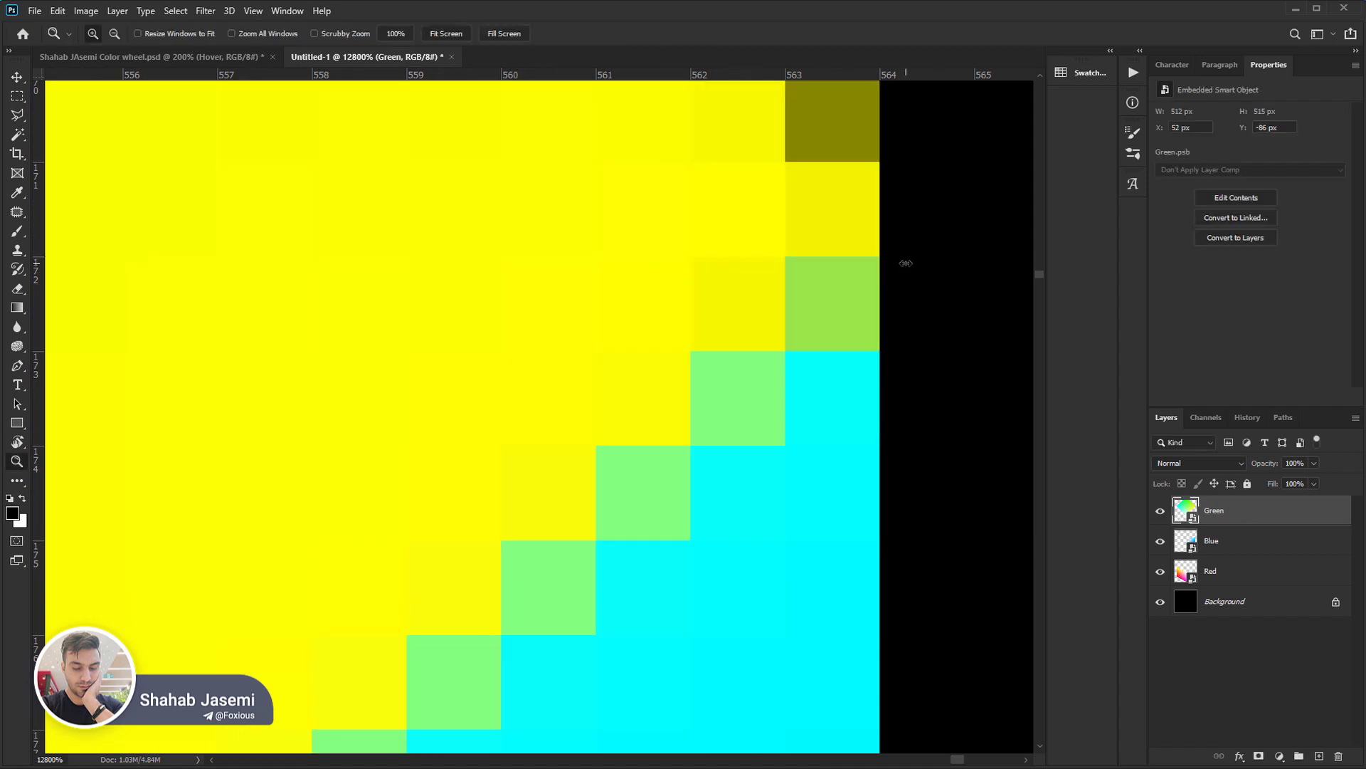
pyautogui.scroll(-13, 803, 323)
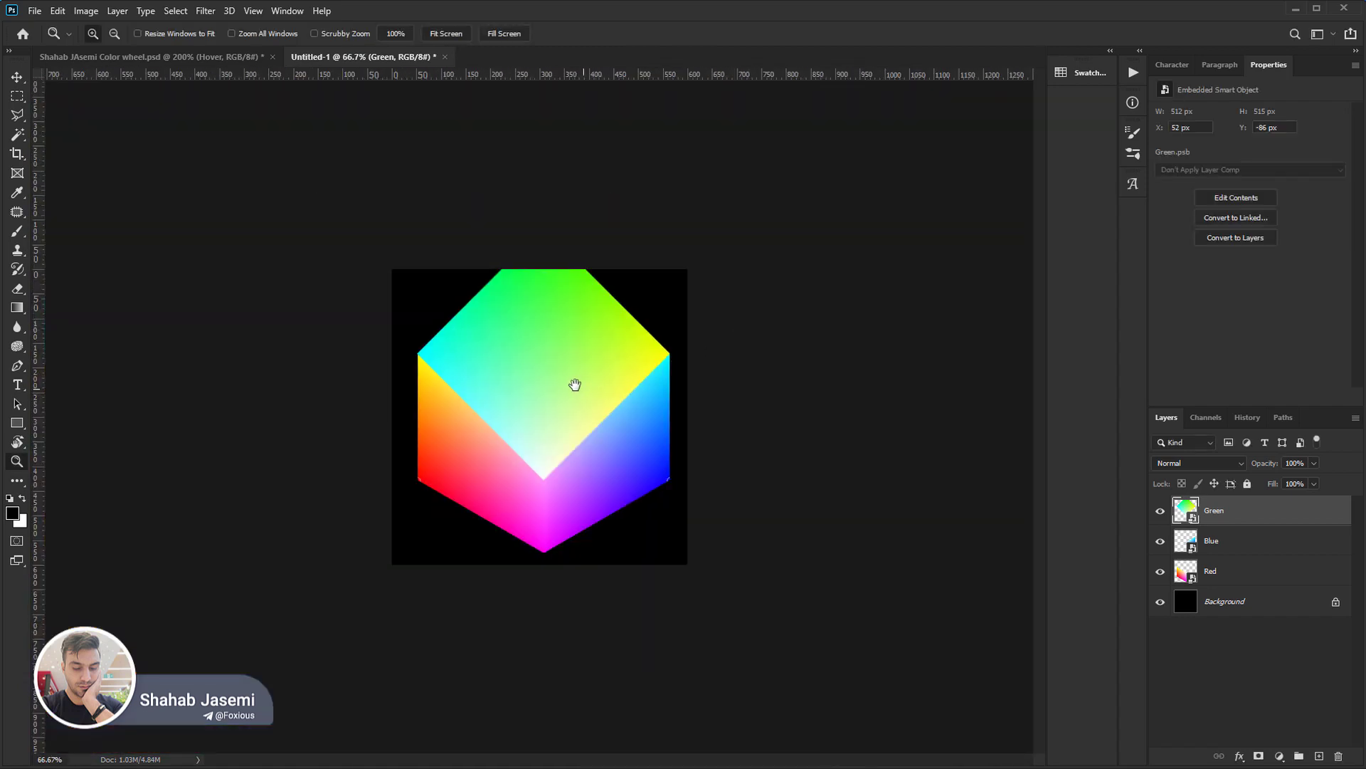
pyautogui.scroll(1, 535, 405)
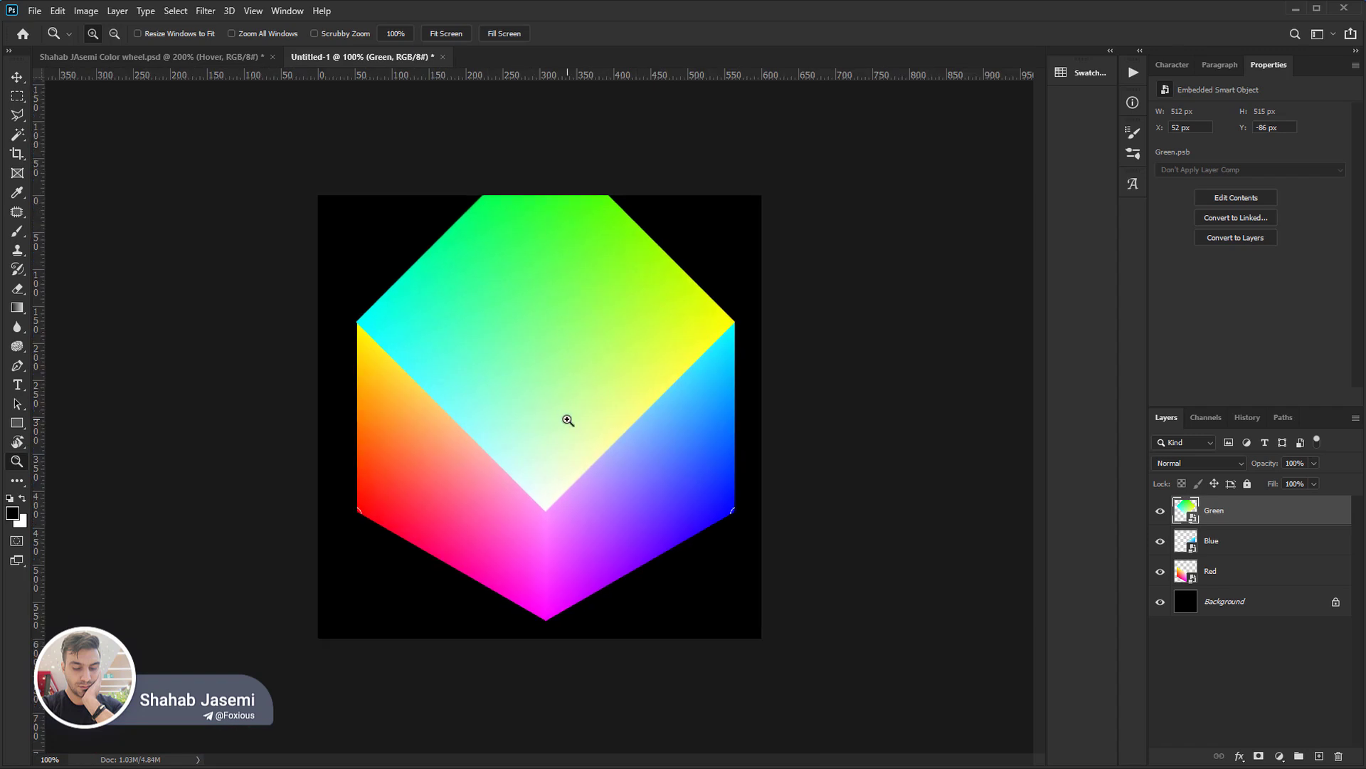
# Try rasterizing the Green layer and rotating it about its centre to compare its transform box.
pyautogui.hotkey('ctrl', 't')
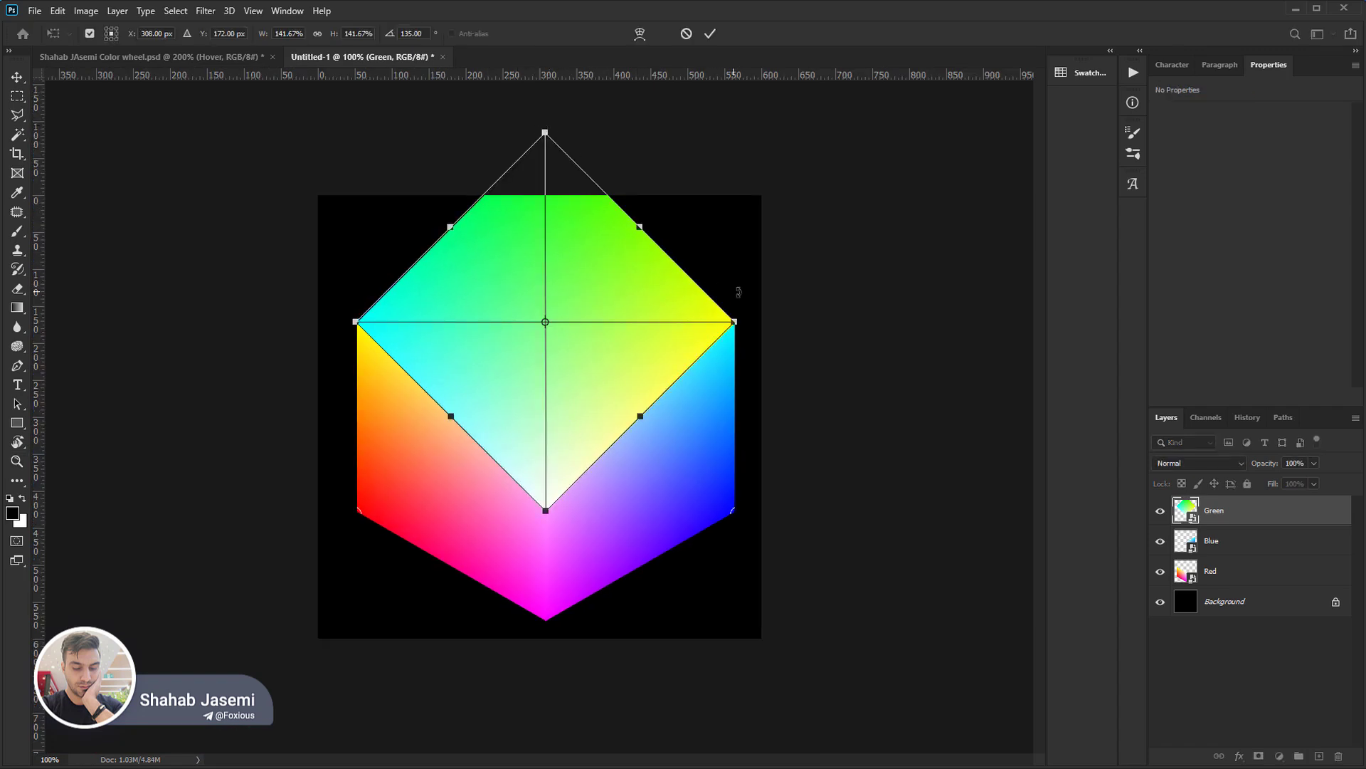
pyautogui.press('Return')
pyautogui.rightClick(1226, 518)
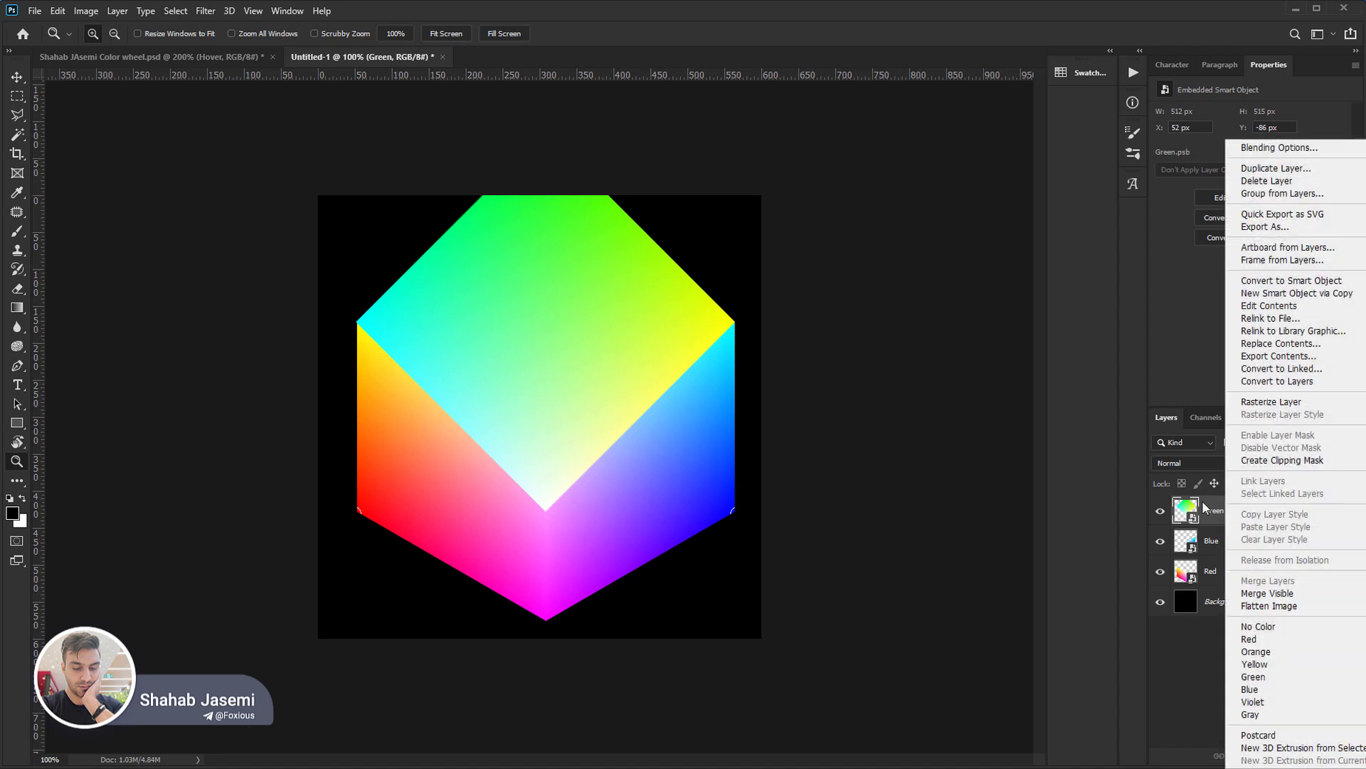
pyautogui.click(1301, 401)
pyautogui.hotkey('ctrl', 't')
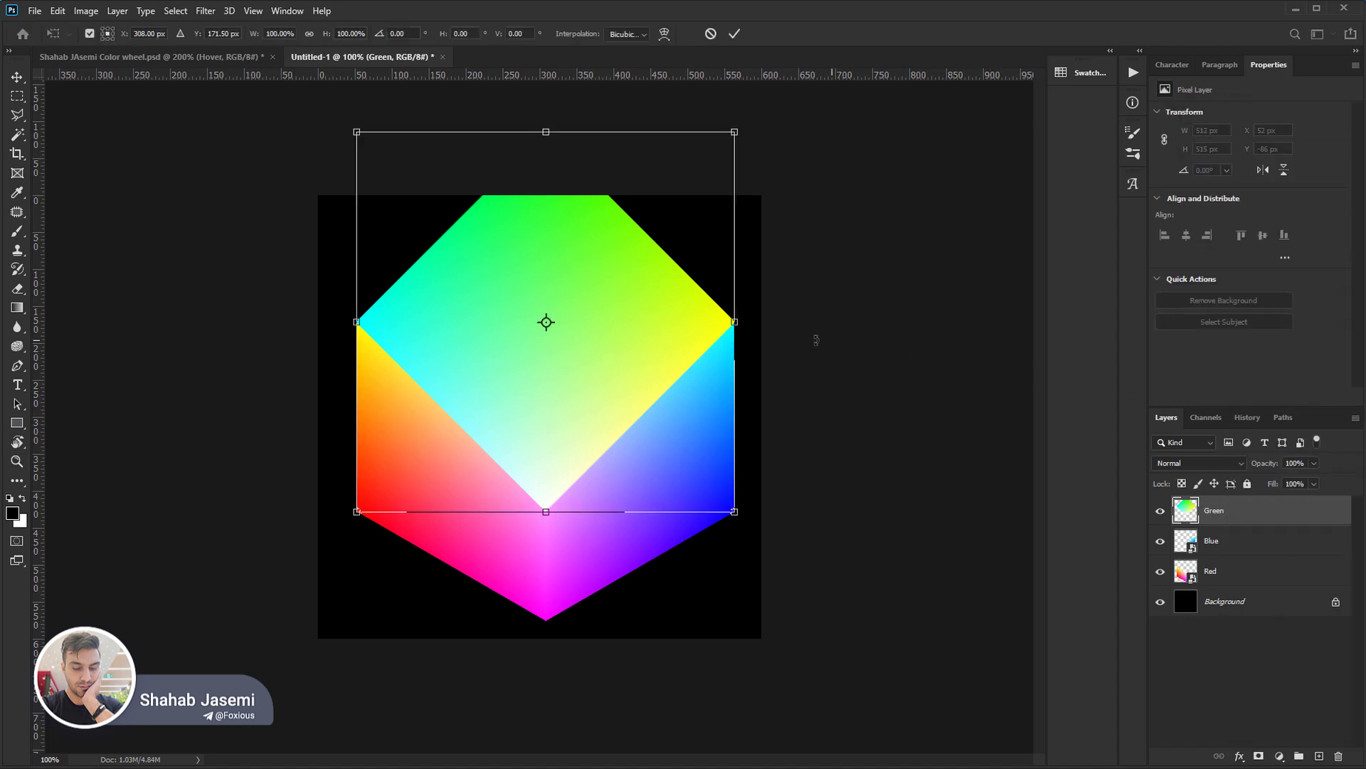
pyautogui.moveTo(801, 429); pyautogui.dragTo(793, 355)
pyautogui.press('Return')
pyautogui.hotkey('ctrl', 't')
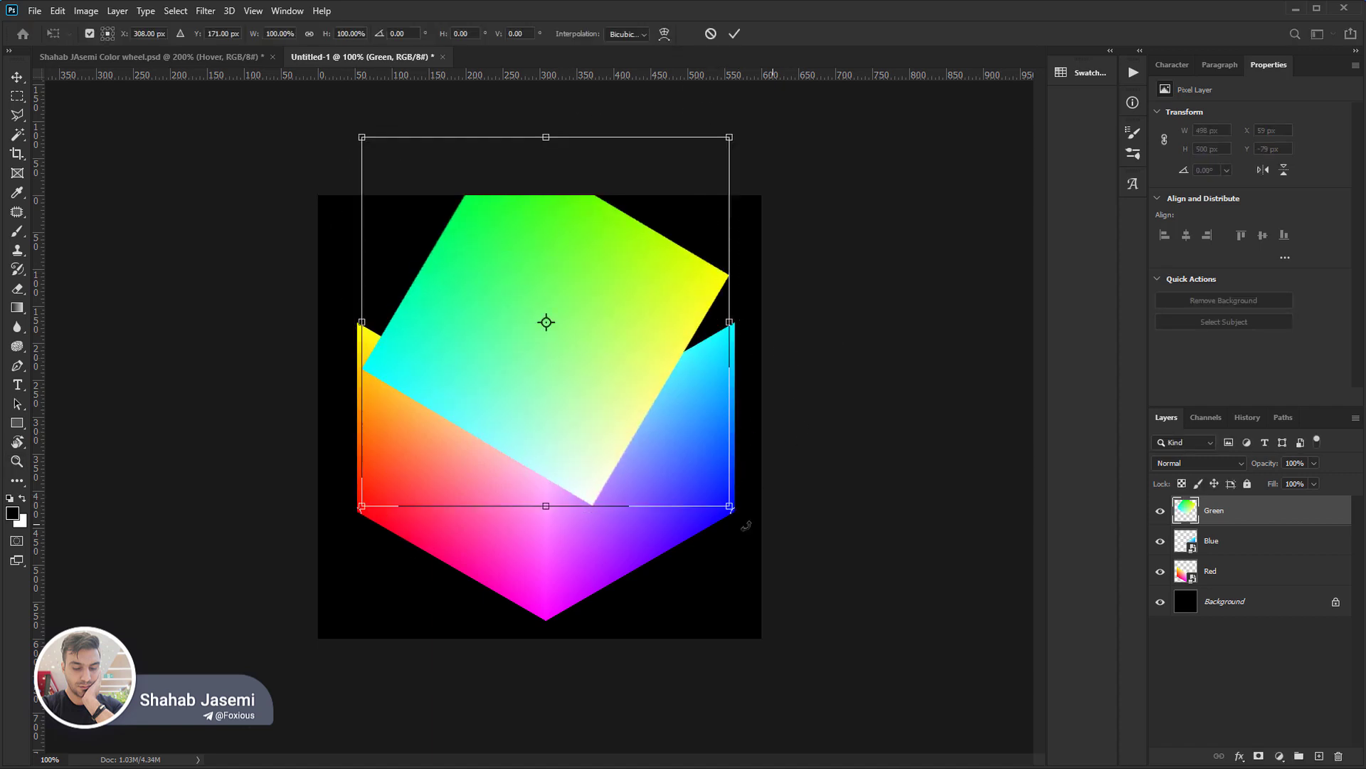
pyautogui.press('Escape')
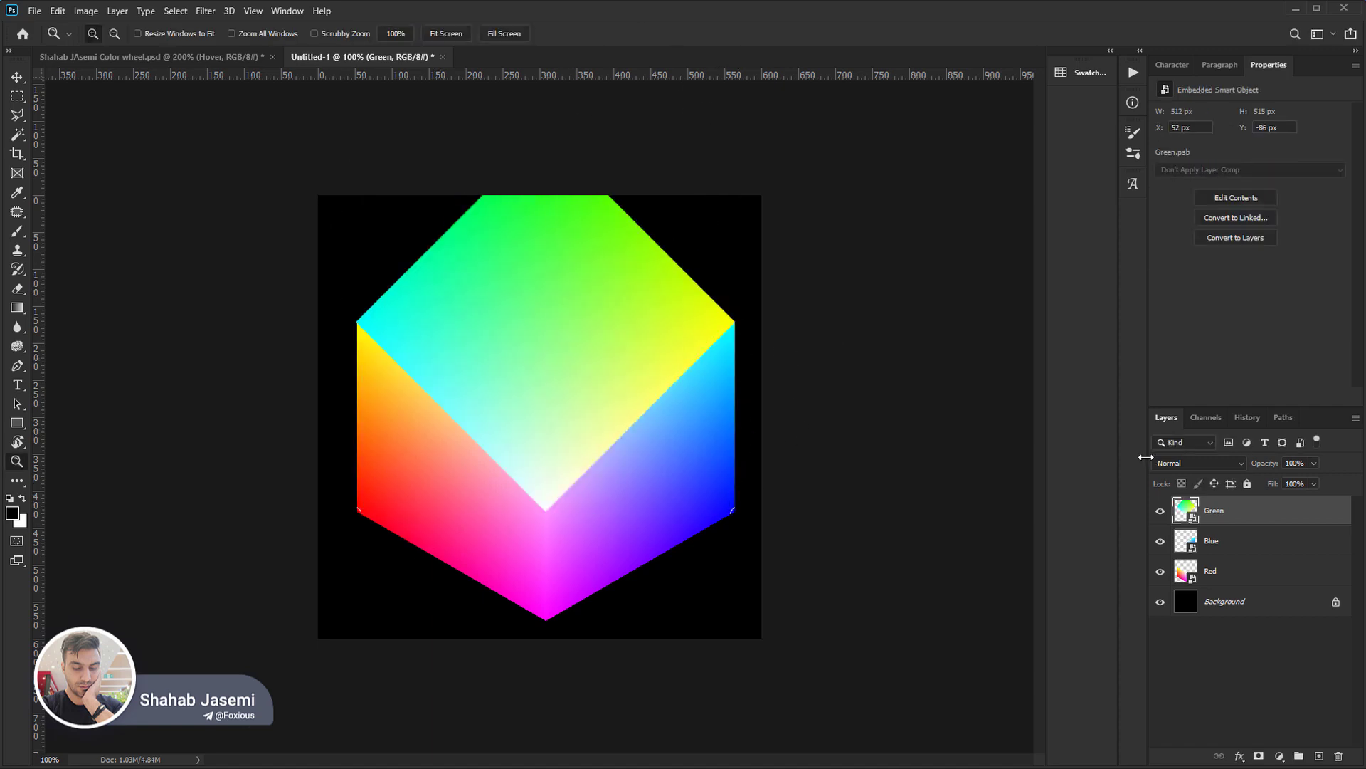
pyautogui.hotkey('ctrl', 't')
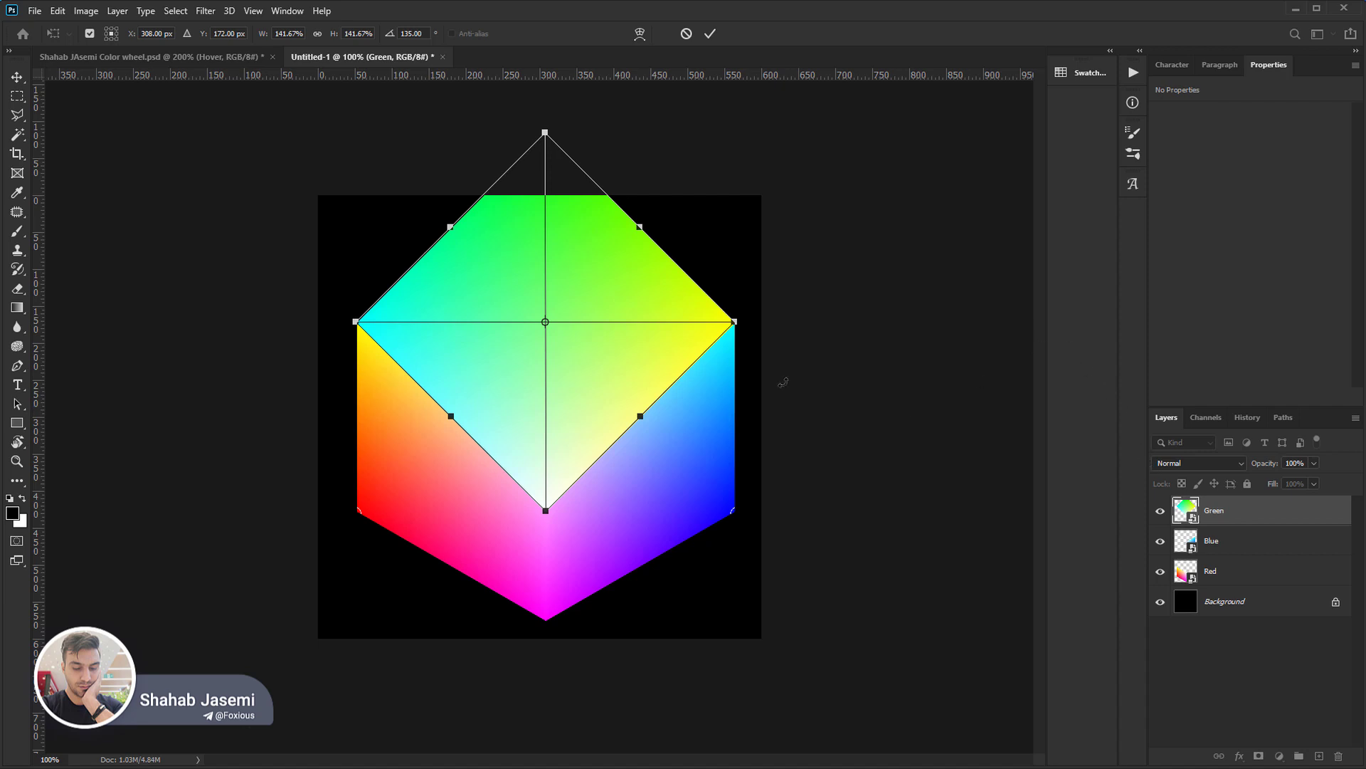
pyautogui.press('Return')
# Rasterize the Green smart object into a pixel layer.
pyautogui.click(558, 375)
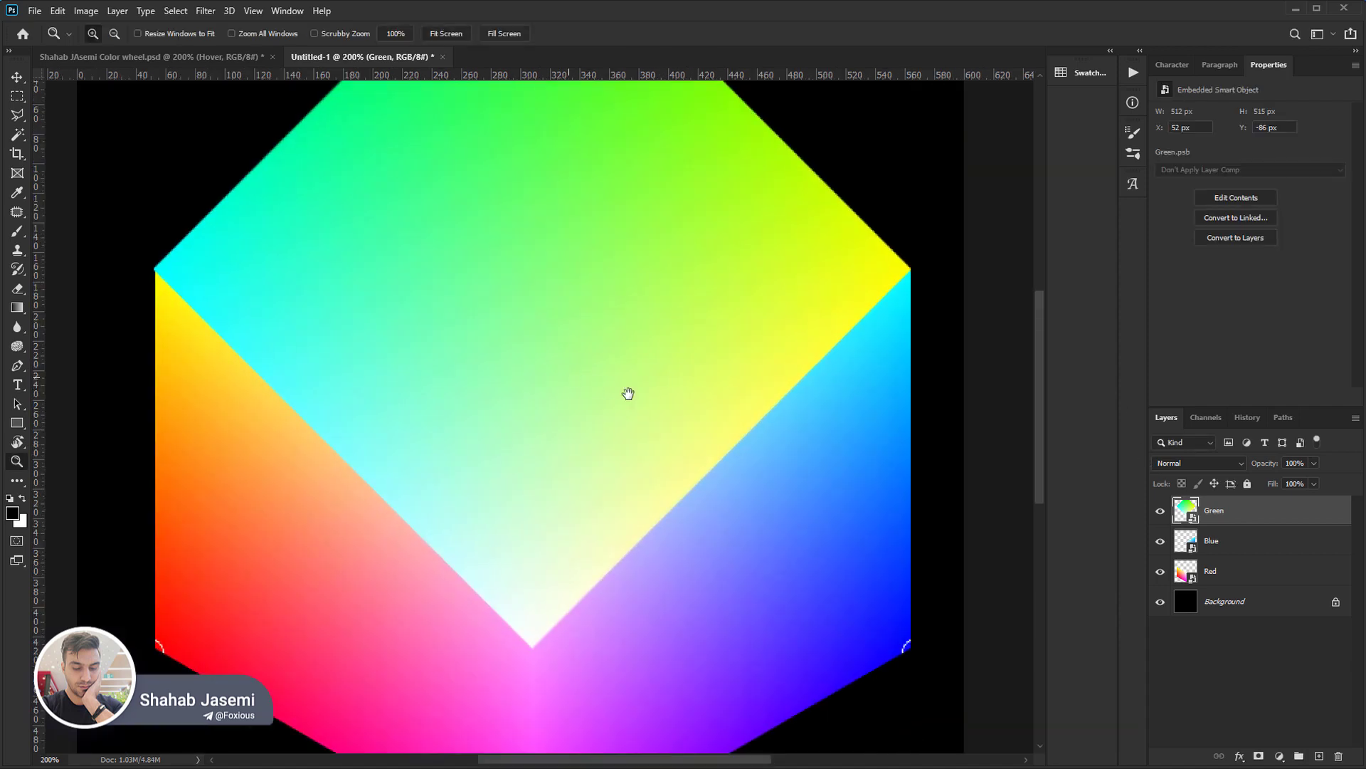
pyautogui.moveTo(627, 393); pyautogui.dragTo(674, 424)
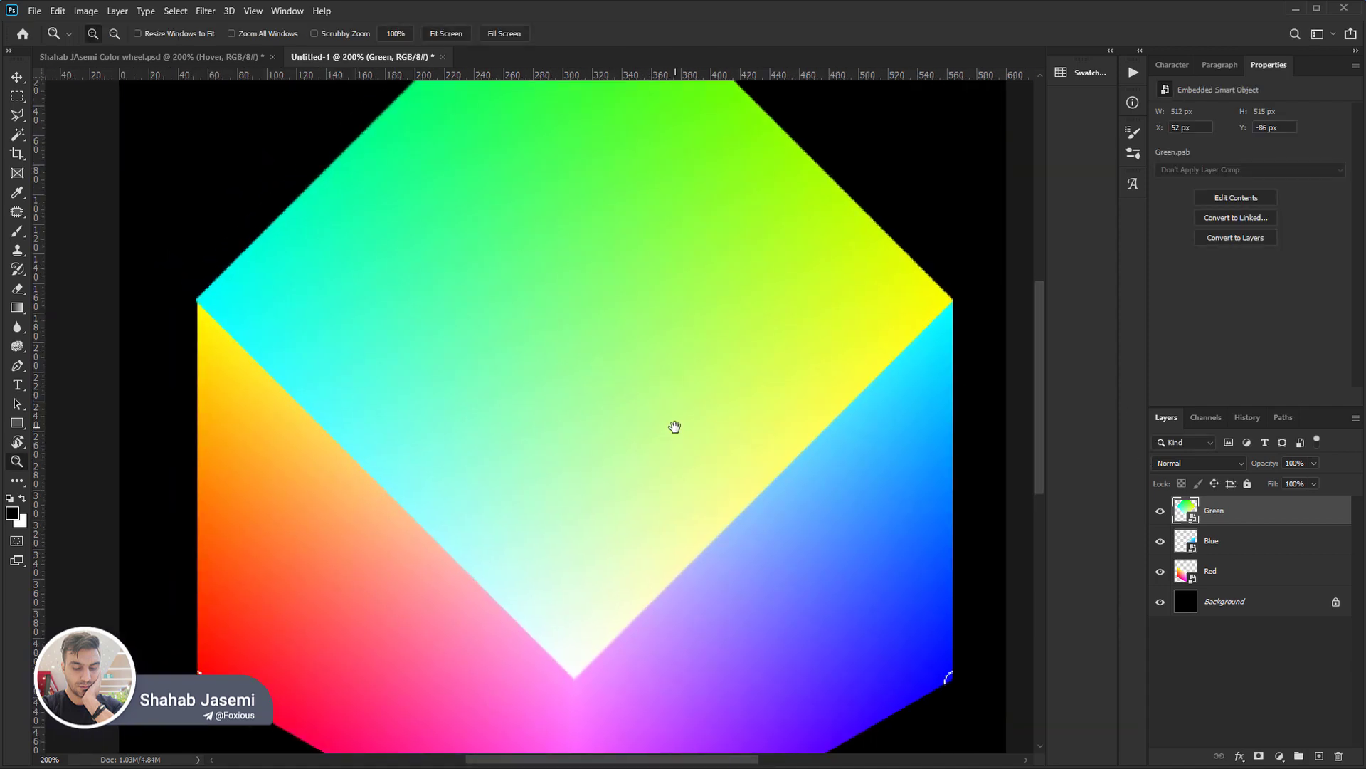
pyautogui.rightClick(1236, 516)
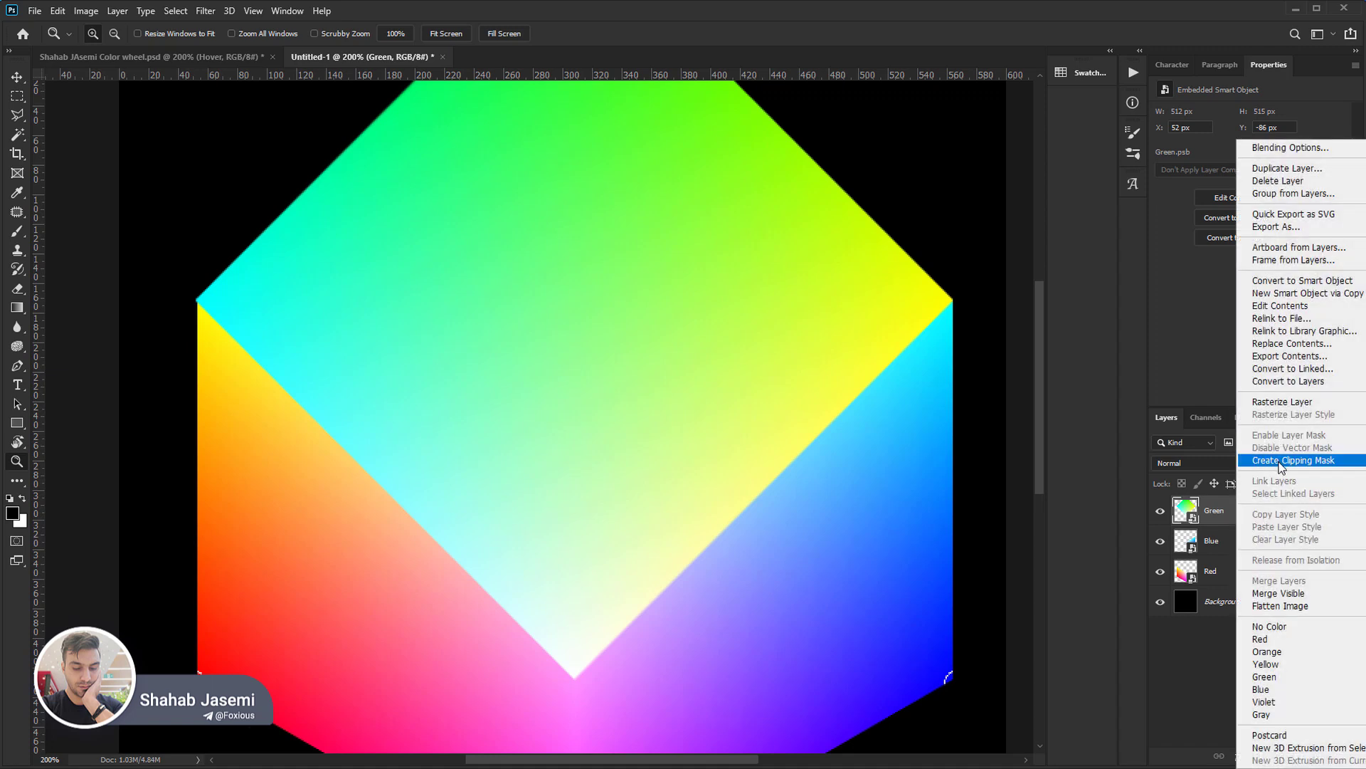
pyautogui.click(1288, 403)
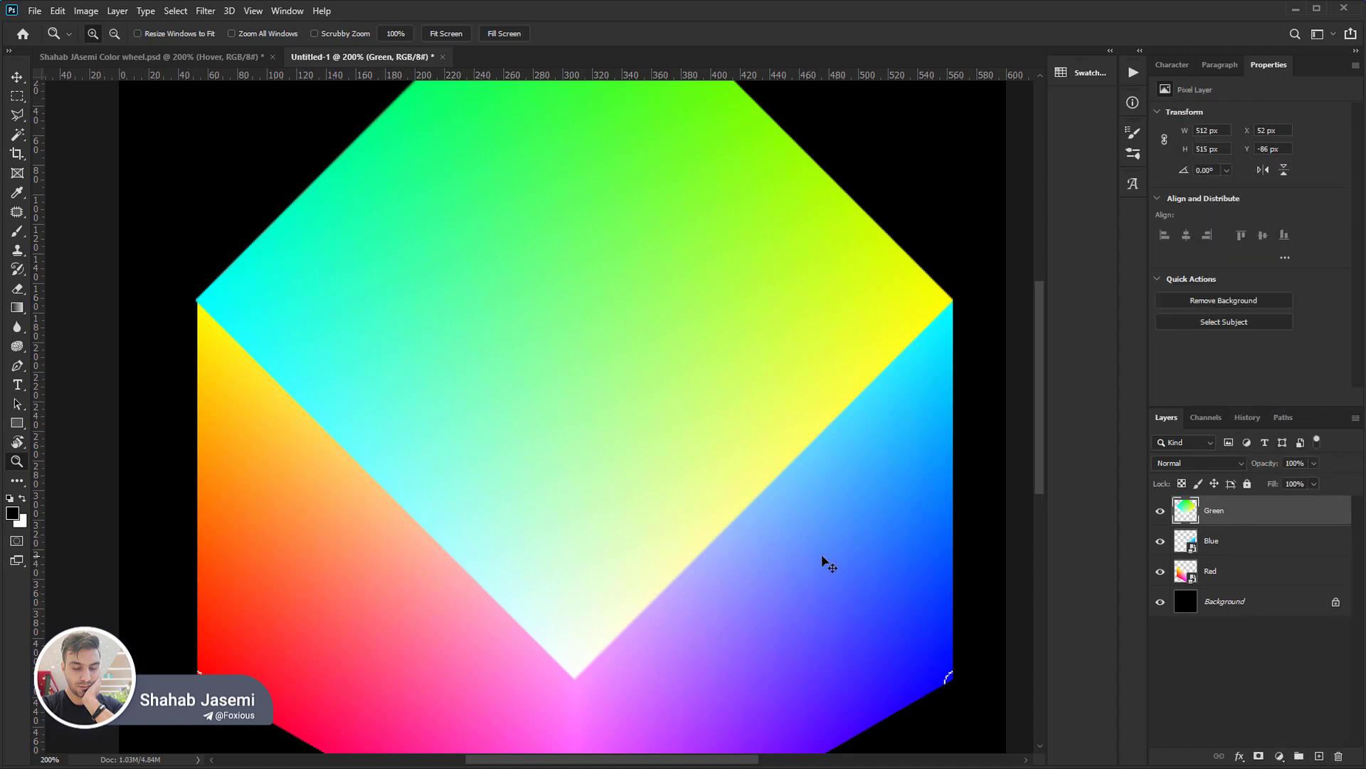
# Squash the Green diamond vertically about its centre to about 299 px high, fitting it onto the Red and Blue faces.
pyautogui.hotkey('ctrl', 't')
pyautogui.moveTo(575, 672); pyautogui.dragTo(578, 521)
pyautogui.press('Return')
pyautogui.press('z')
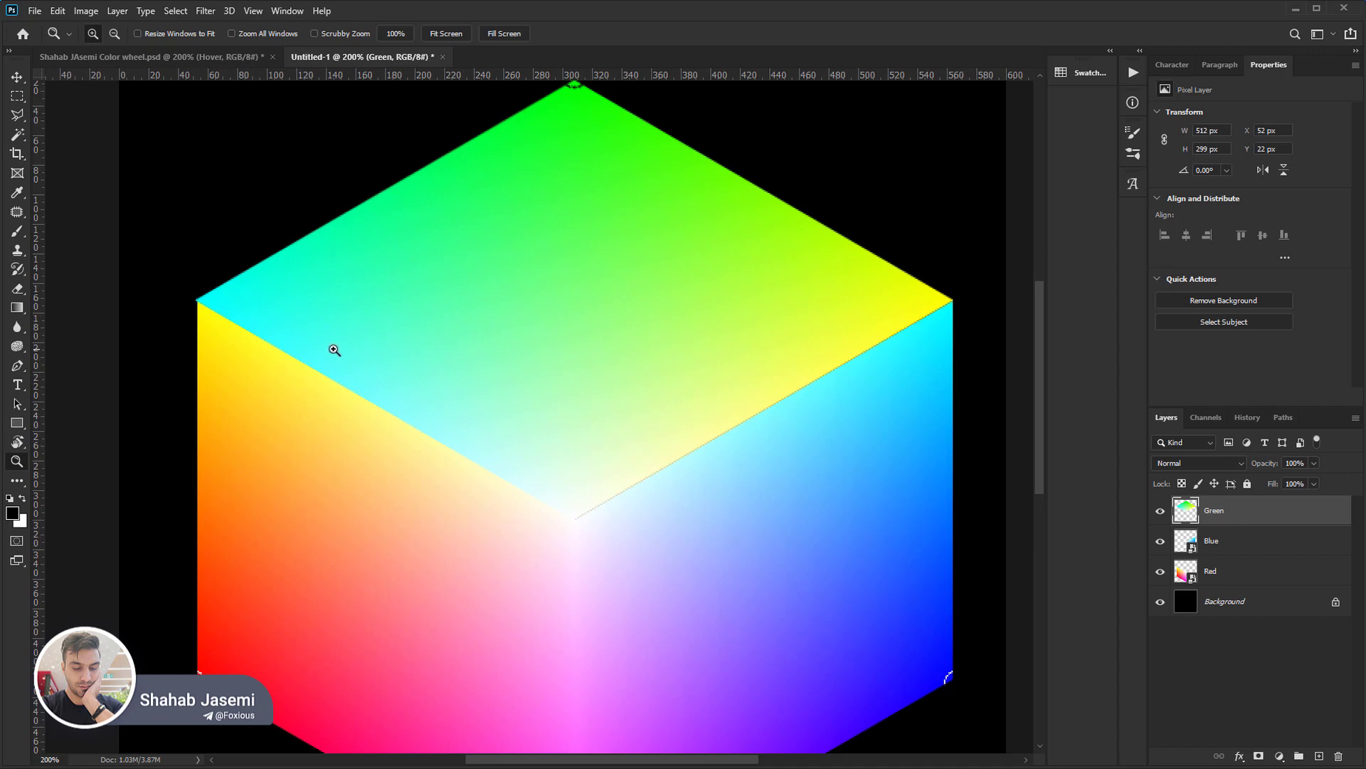
# Flip the Green face horizontally and nudge it 1 px right to X 53 px.
pyautogui.click(62, 11)
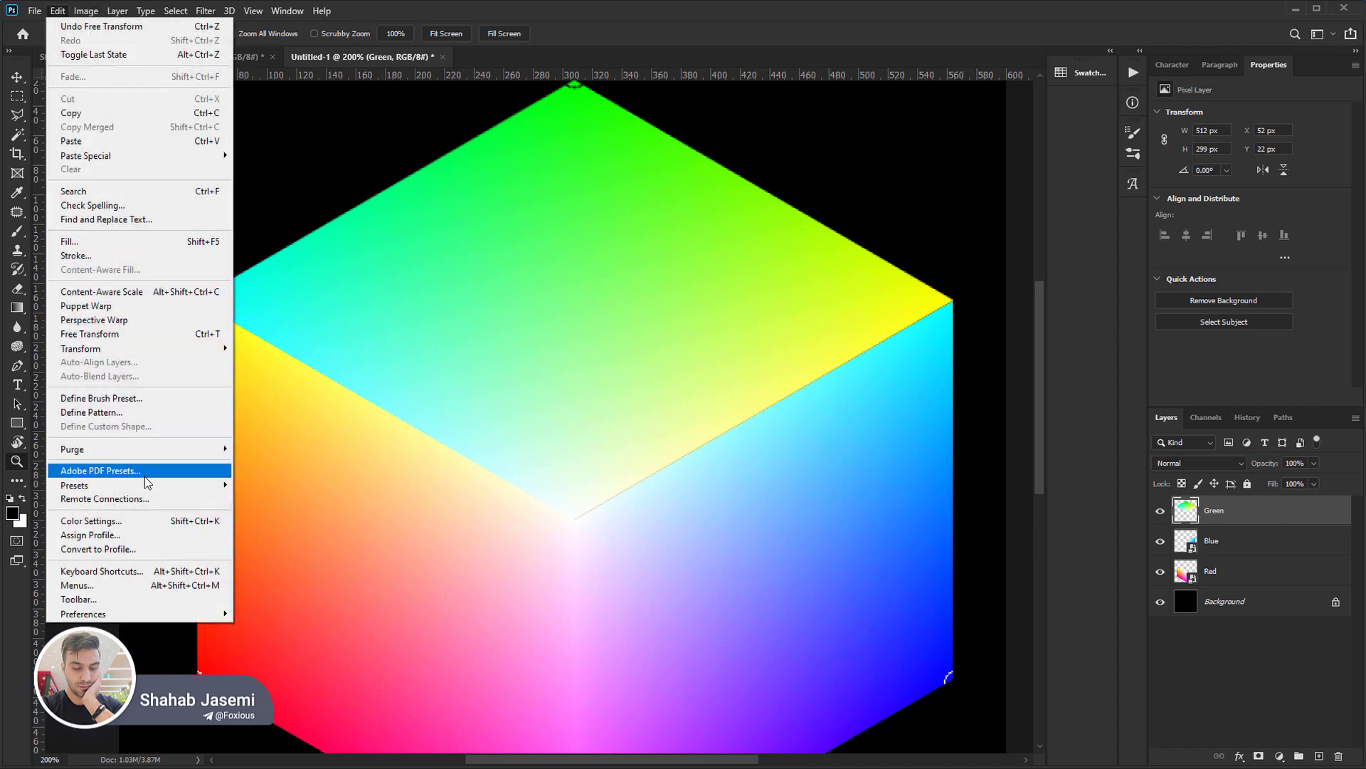
pyautogui.moveTo(142, 349)
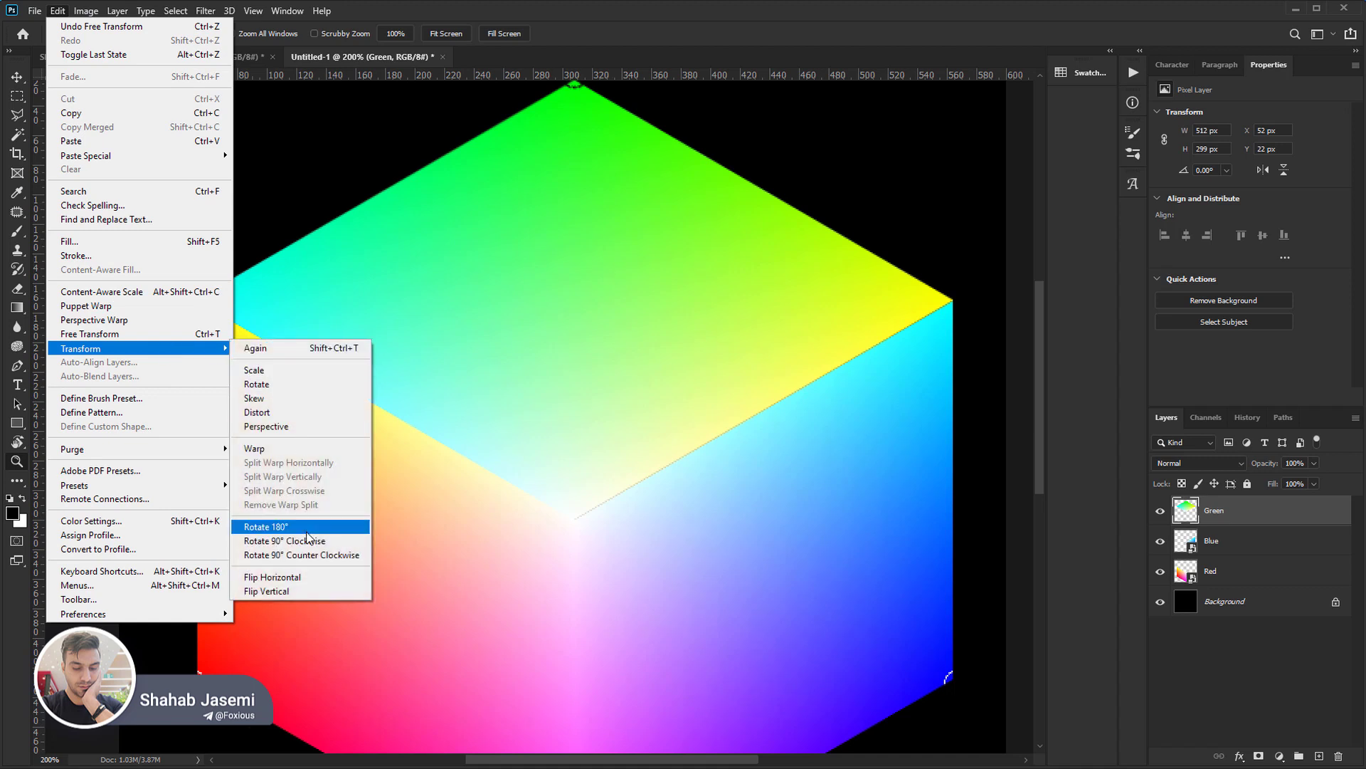
pyautogui.click(301, 576)
pyautogui.press('b')
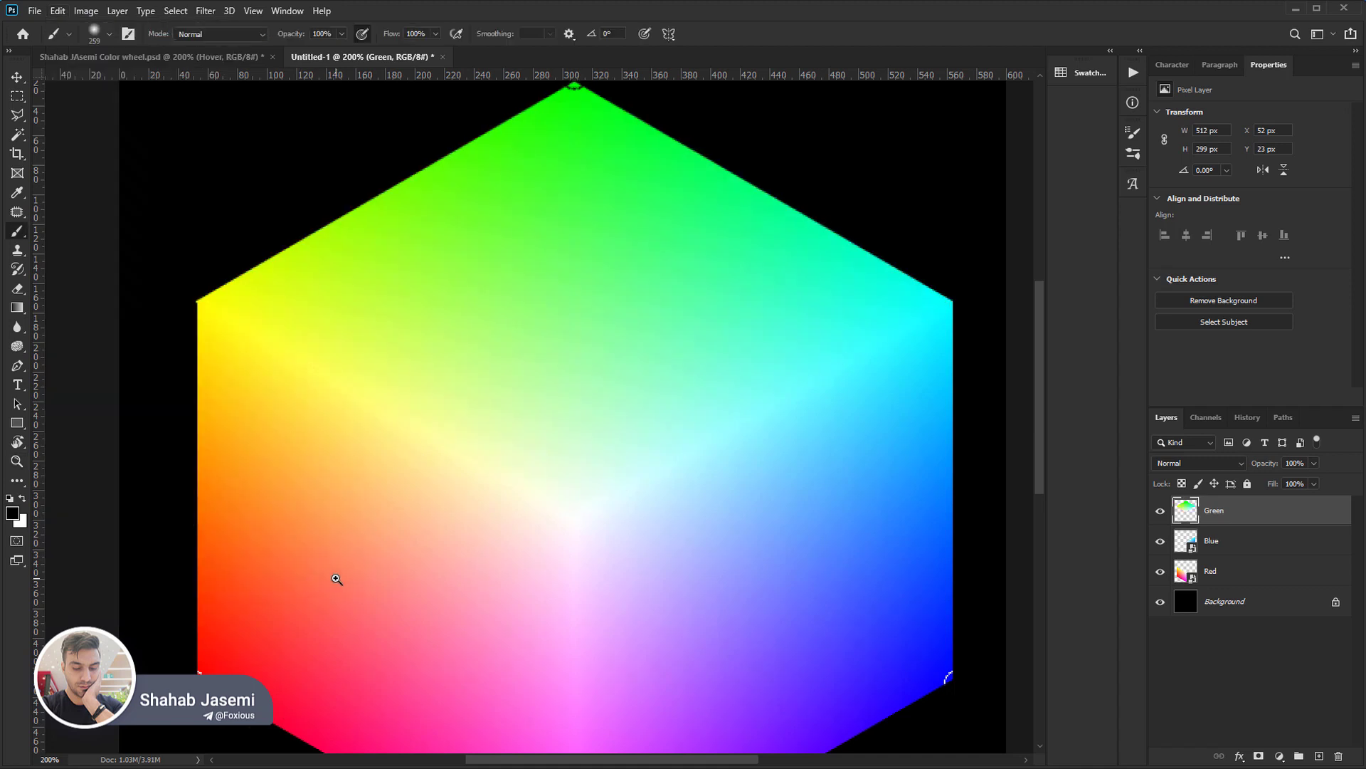
pyautogui.hotkey('ctrl', 'Right')
pyautogui.hotkey('ctrl', 'Down')
pyautogui.hotkey('ctrl', 'Up')
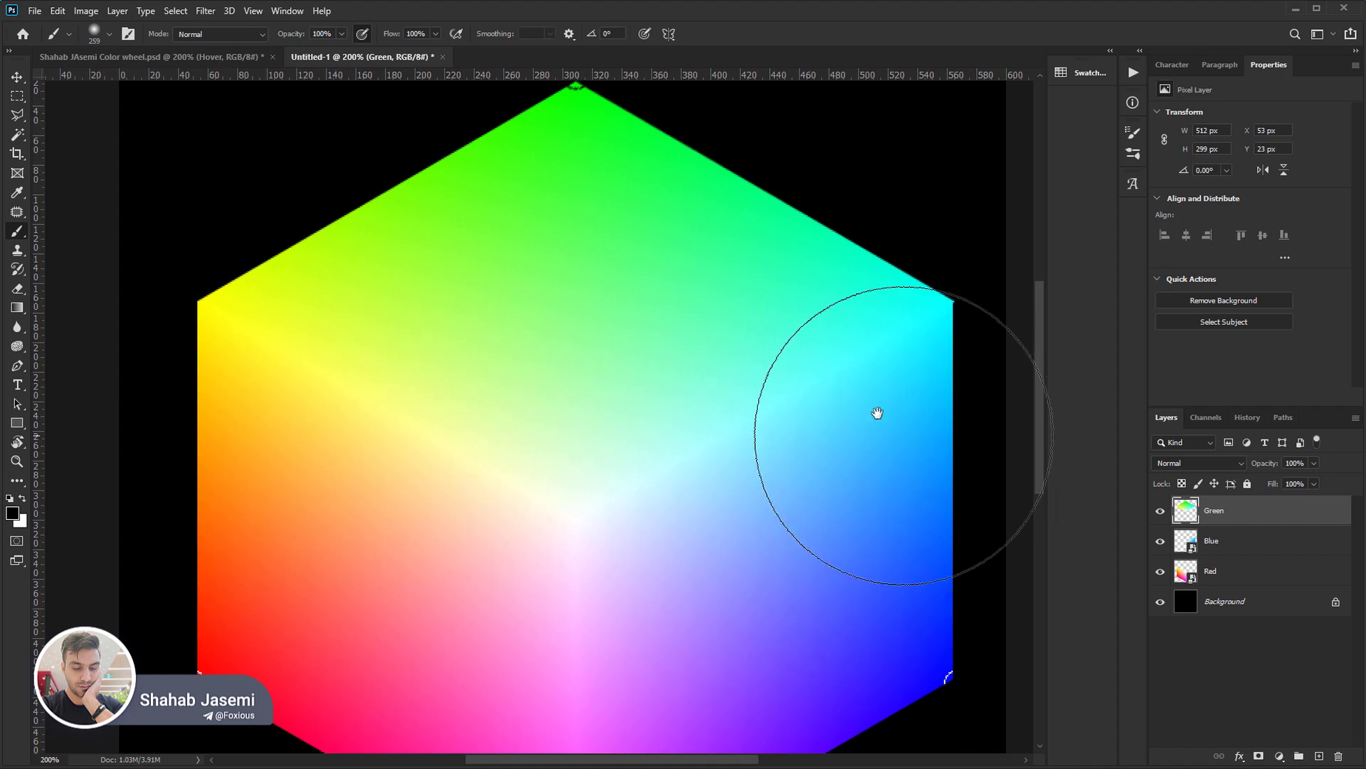
# Narrow the Green face to 511 px wide so its right corner lines up with the Blue face's outer edge.
pyautogui.hotkey('ctrl', 't')
pyautogui.scroll(10, 954, 301)
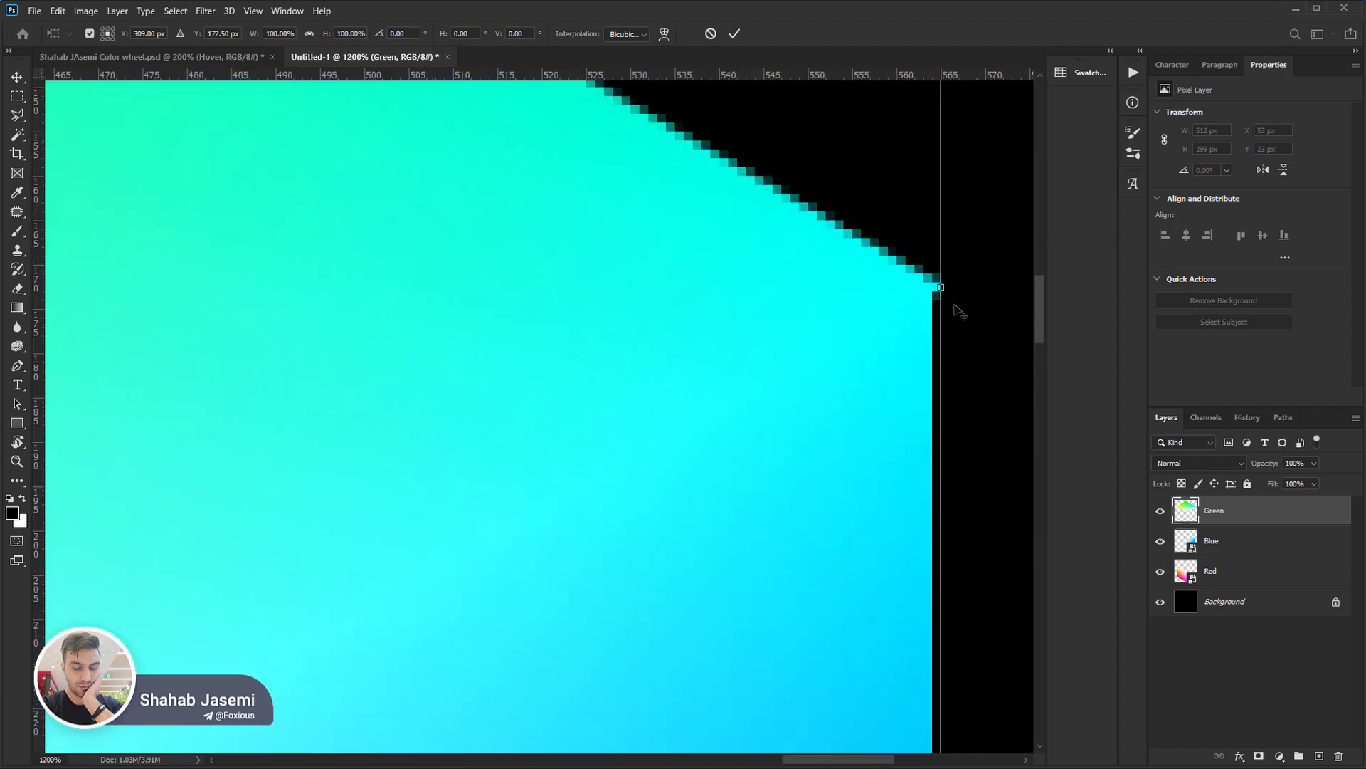
pyautogui.moveTo(950, 285); pyautogui.dragTo(904, 289)
pyautogui.press('Return')
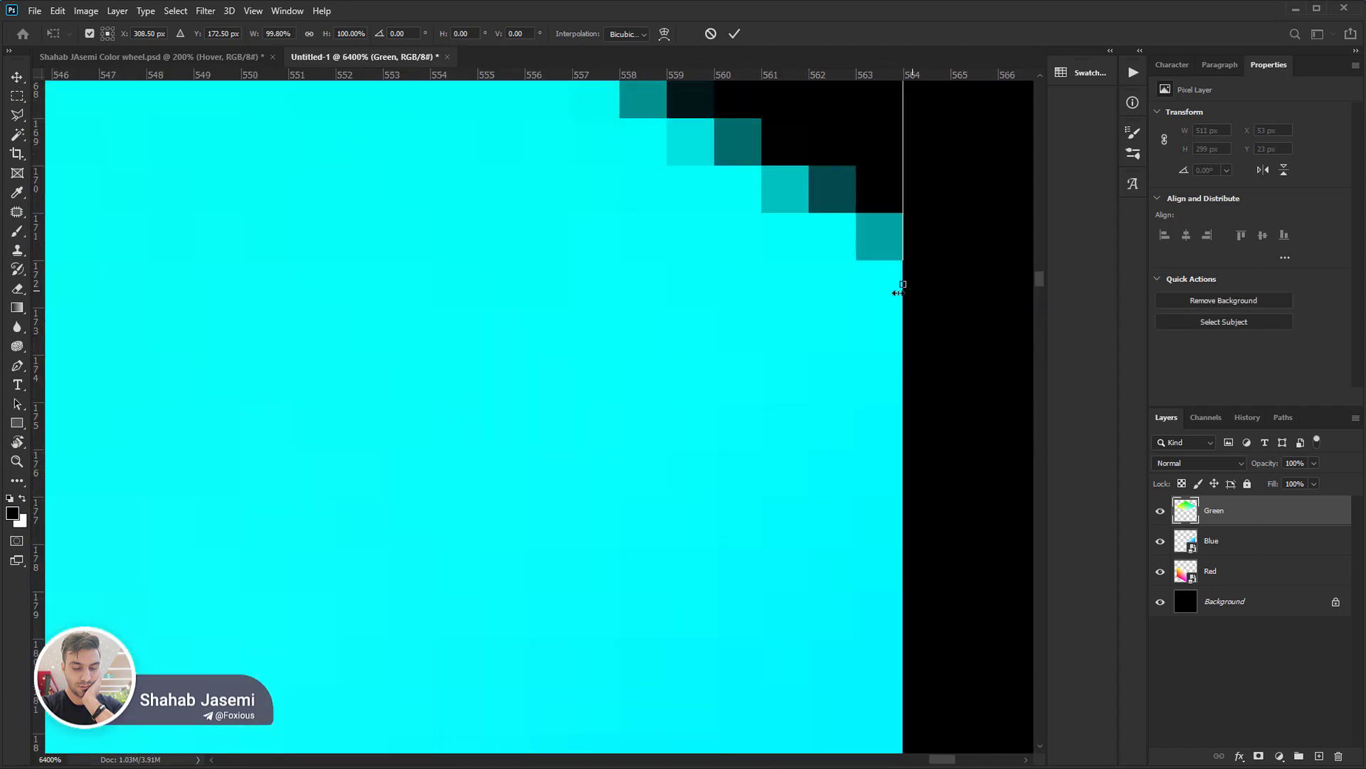
pyautogui.press('b')
pyautogui.scroll(-6, 836, 302)
pyautogui.scroll(-4, 838, 306)
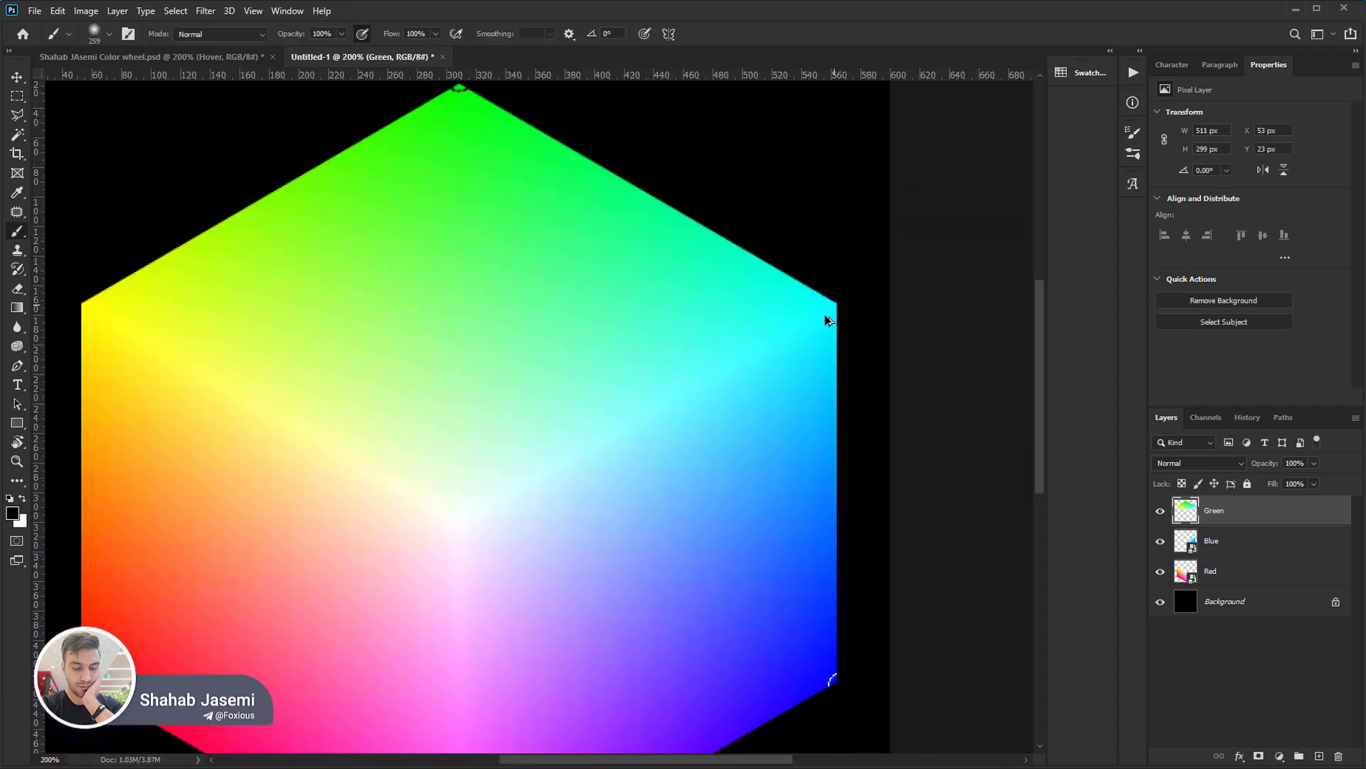
# Fill the Background layer behind the colour cube with a dark grey foreground colour.
pyautogui.moveTo(583, 482); pyautogui.dragTo(609, 451)
pyautogui.scroll(-1, 608, 451)
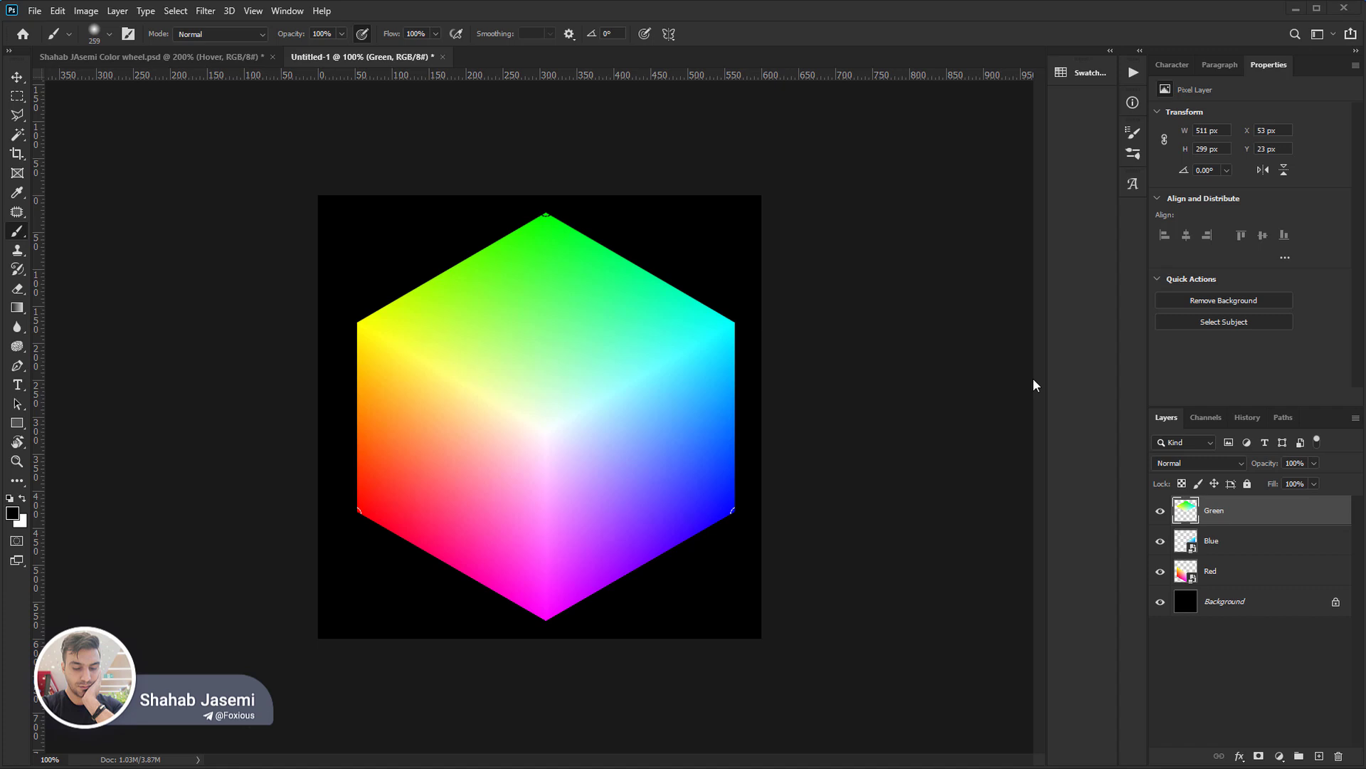
pyautogui.click(1207, 603)
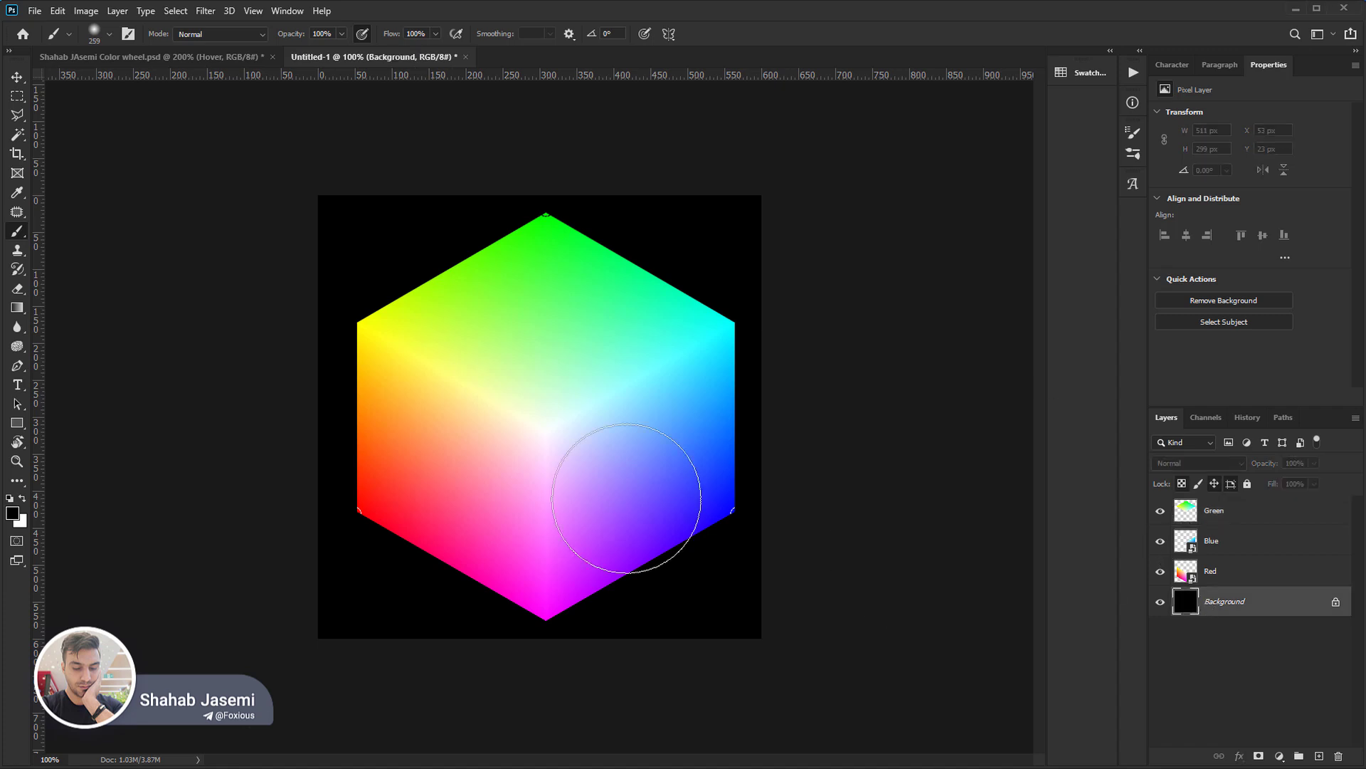
pyautogui.click(13, 507)
pyautogui.press('Escape')
pyautogui.hotkey('alt', 'BackSpace')
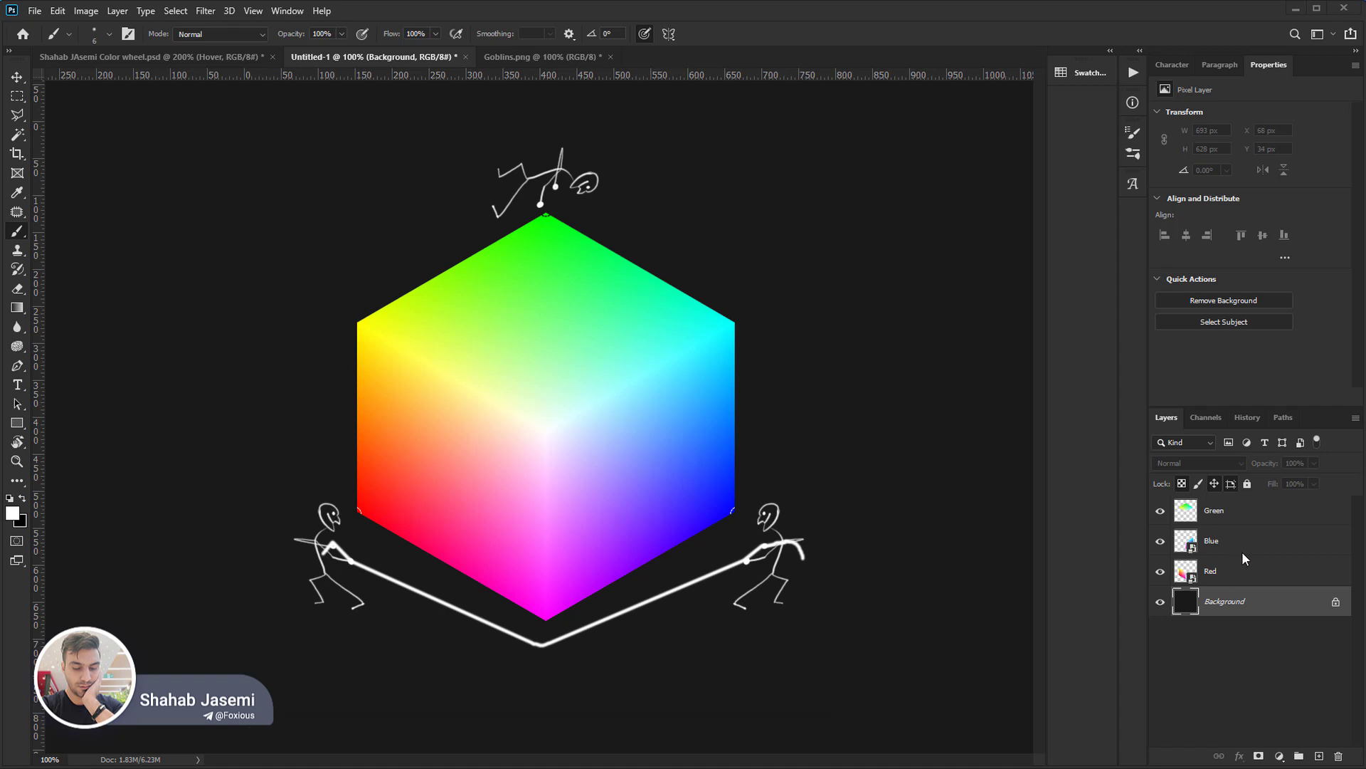
# Open the foreground Color Picker, switch it to hue mode and set the green value to 0 for magenta.
pyautogui.click(12, 514)
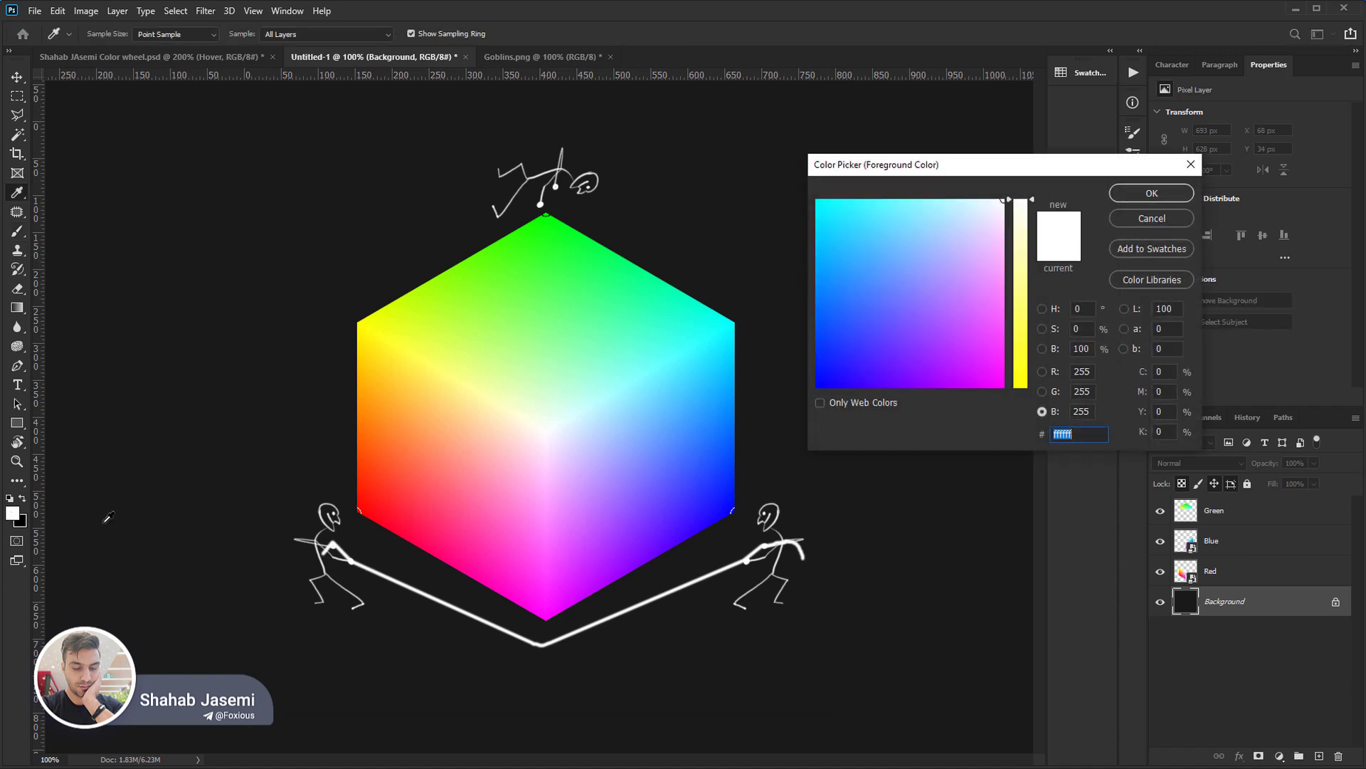
pyautogui.click(1043, 309)
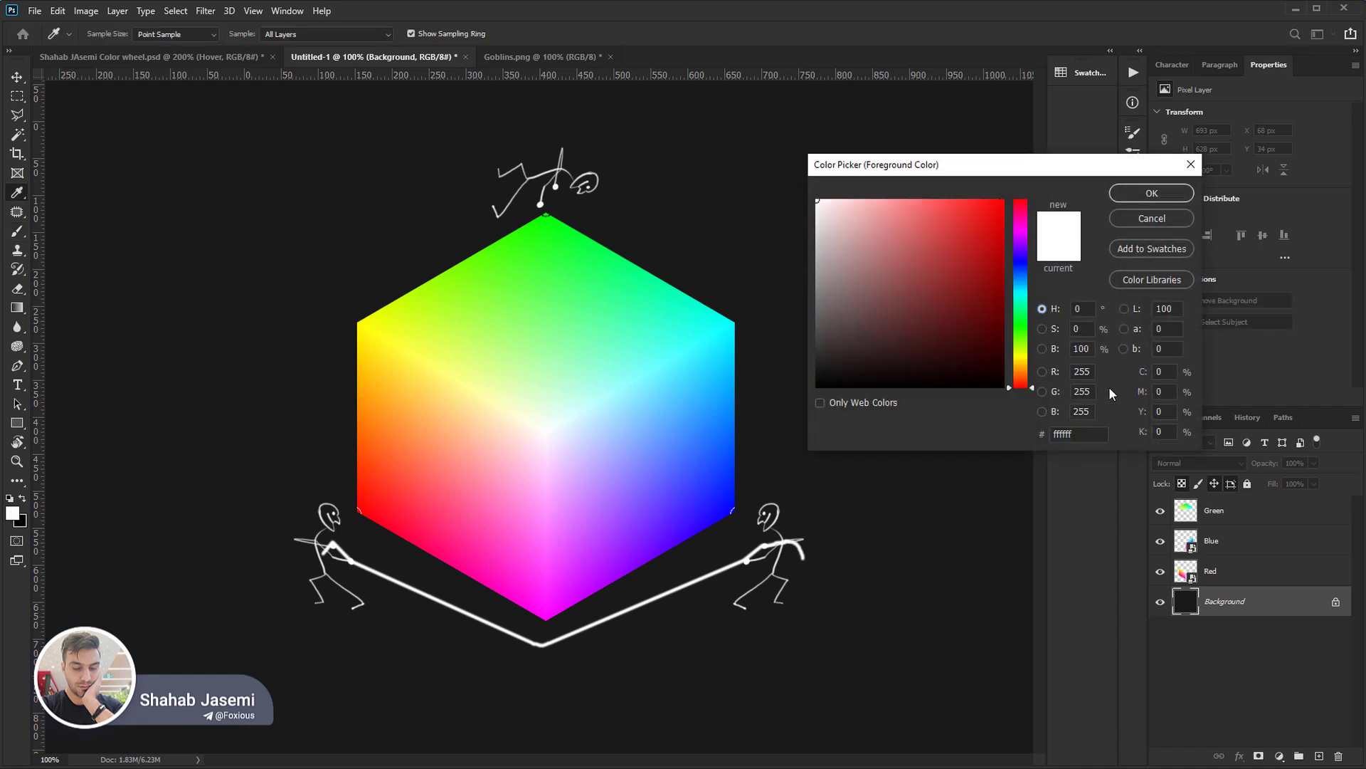
pyautogui.click(1094, 372)
pyautogui.press('Tab')
pyautogui.write('0')
pyautogui.press('Tab')
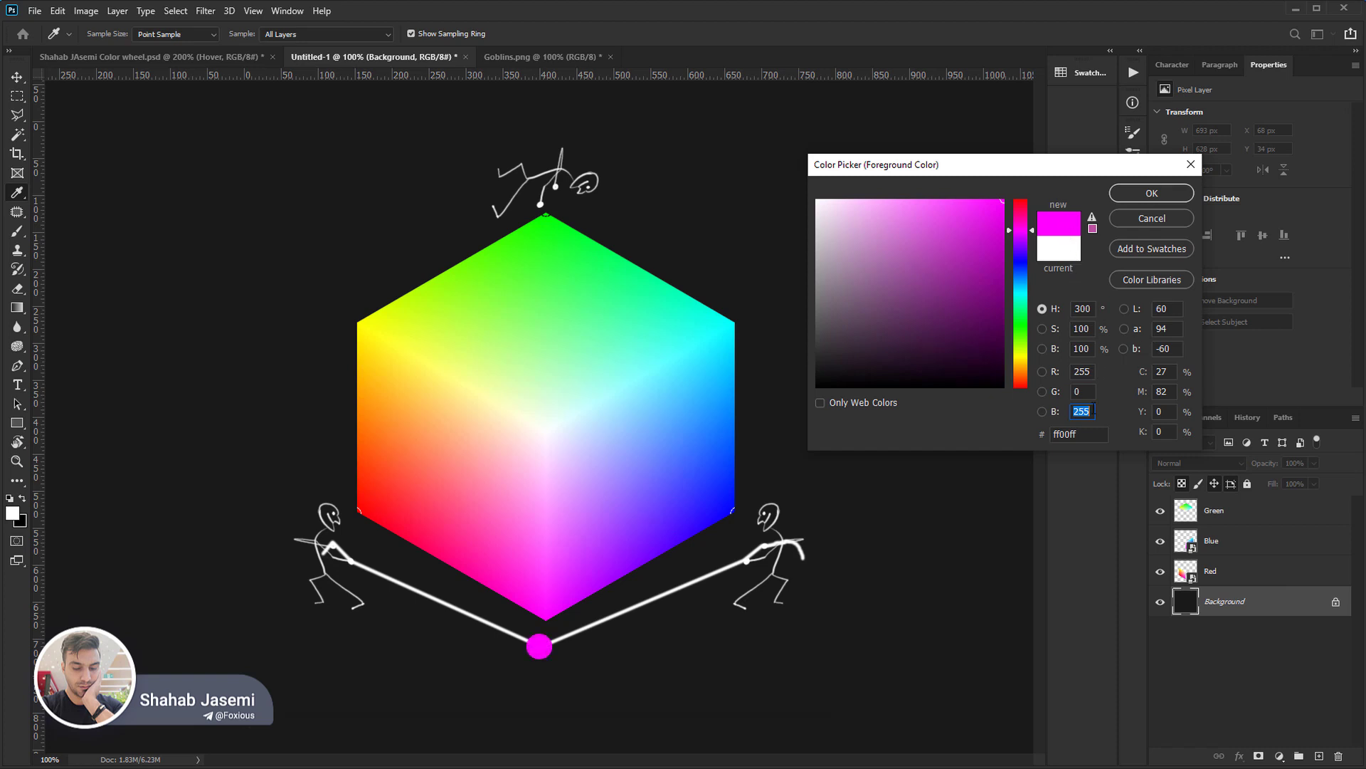
# Lower the blue value in coarse increments to 0, moving the foreground colour from magenta to pure red.
pyautogui.hotkey('shift', 'Down')
pyautogui.hotkey('shift', 'Down')
pyautogui.hotkey('shift', 'Down')
pyautogui.hotkey('shift', 'Down')
pyautogui.hotkey('shift', 'Down')
pyautogui.hotkey('shift', 'Down')
pyautogui.hotkey('shift', 'Down')
pyautogui.hotkey('shift', 'Down')
pyautogui.hotkey('shift', 'Down')
pyautogui.hotkey('shift', 'Down')
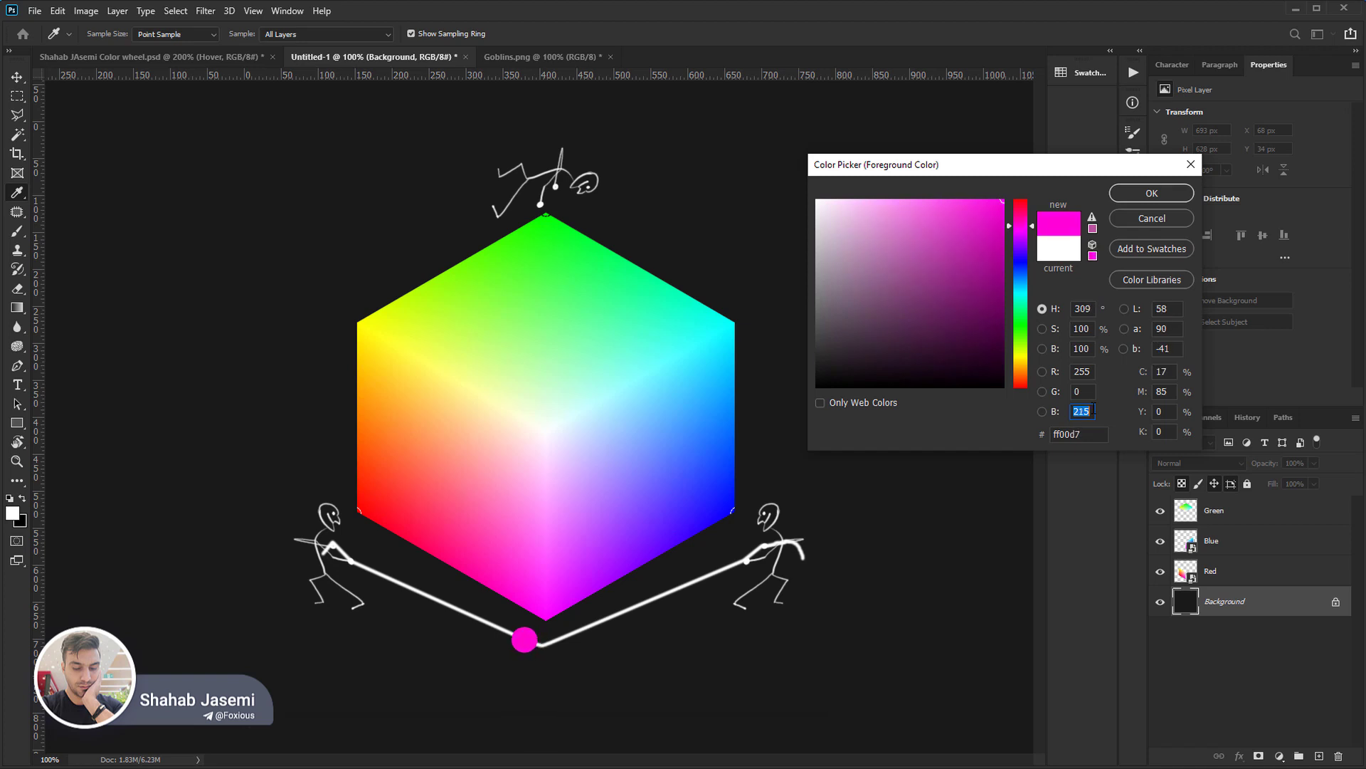
pyautogui.hotkey('shift', 'Down')
pyautogui.hotkey('shift', 'Down')
pyautogui.hotkey('shift', 'Down')
pyautogui.hotkey('shift', 'Down')
pyautogui.hotkey('shift', 'Down')
pyautogui.hotkey('shift', 'Down')
pyautogui.hotkey('shift', 'Down')
pyautogui.hotkey('shift', 'Down')
pyautogui.hotkey('shift', 'Down')
pyautogui.hotkey('shift', 'Down')
pyautogui.hotkey('shift', 'Down')
pyautogui.hotkey('shift', 'Down')
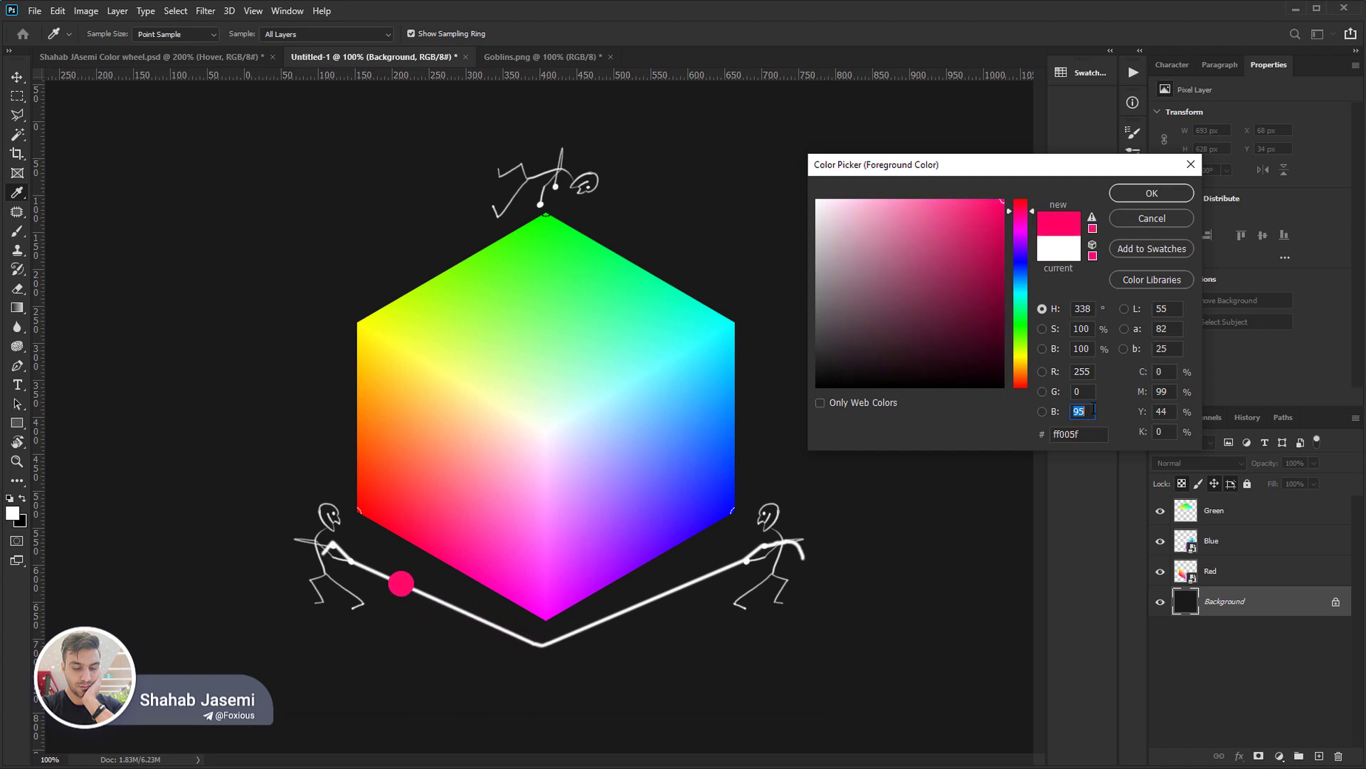
pyautogui.hotkey('shift', 'Down')
pyautogui.hotkey('shift', 'Down')
pyautogui.hotkey('shift', 'Down')
pyautogui.hotkey('shift', 'Down')
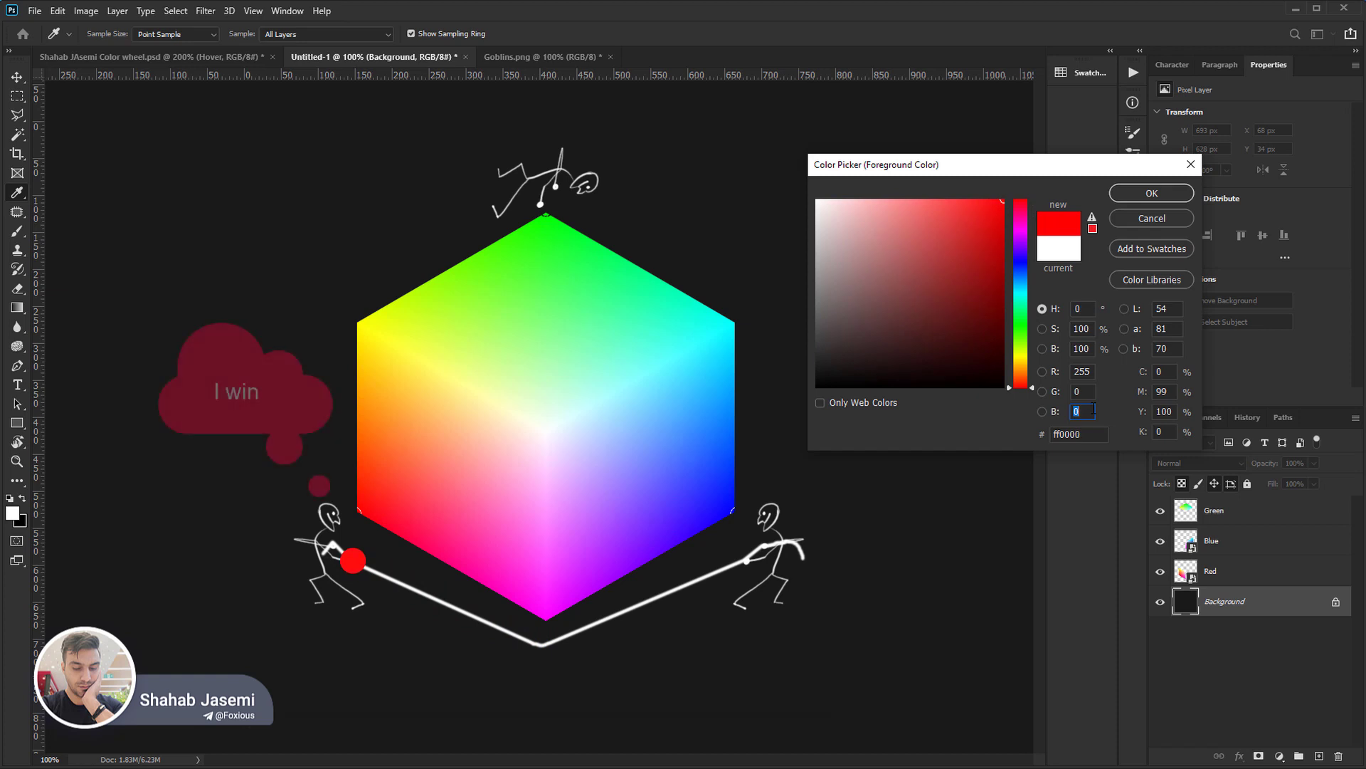
# Raise the blue value in coarse increments back to 255, returning from red to magenta.
pyautogui.hotkey('shift', 'Up')
pyautogui.hotkey('shift', 'Up')
pyautogui.hotkey('shift', 'Up')
pyautogui.hotkey('shift', 'Up')
pyautogui.hotkey('shift', 'Up')
pyautogui.hotkey('shift', 'Up')
pyautogui.hotkey('shift', 'Up')
pyautogui.hotkey('shift', 'Up')
pyautogui.hotkey('shift', 'Up')
pyautogui.hotkey('shift', 'Up')
pyautogui.hotkey('shift', 'Up')
pyautogui.hotkey('shift', 'Up')
pyautogui.hotkey('shift', 'Up')
pyautogui.hotkey('shift', 'Up')
pyautogui.hotkey('shift', 'Up')
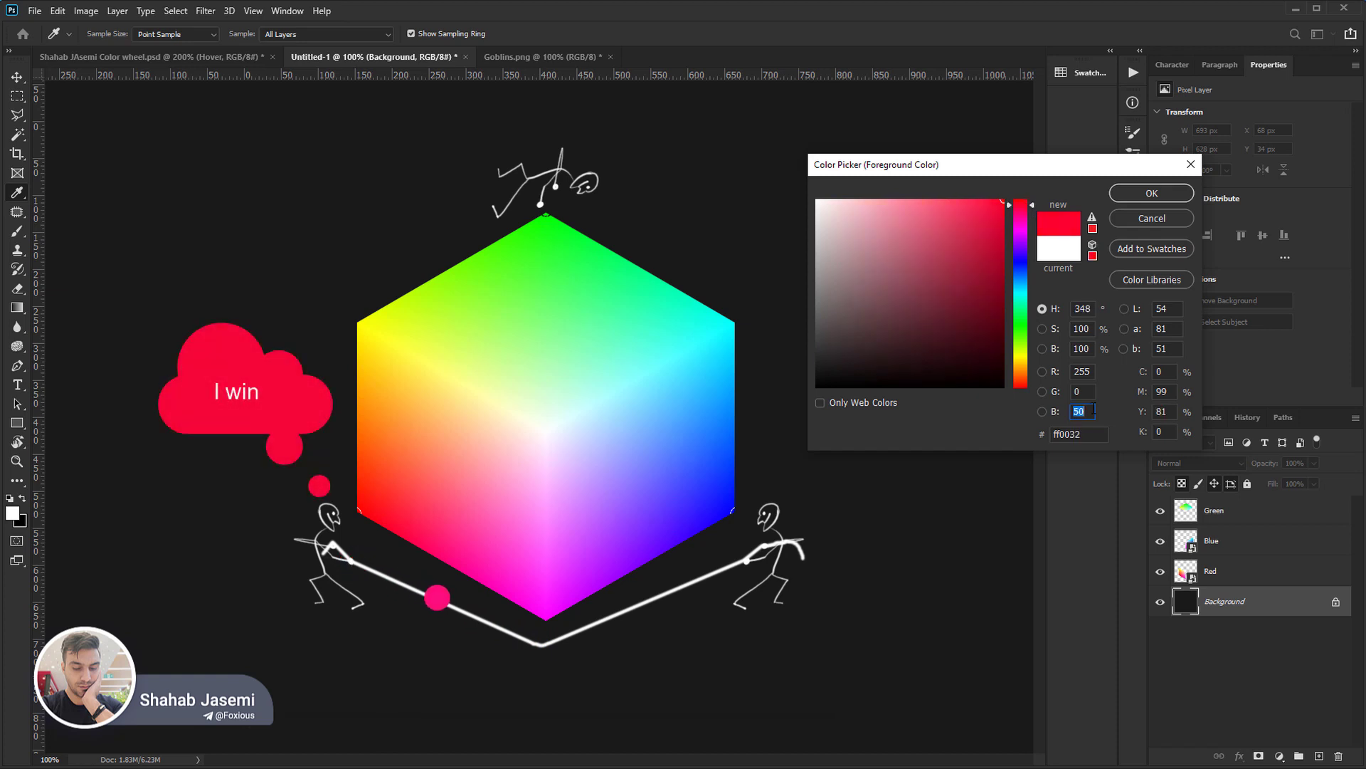
pyautogui.hotkey('shift', 'Up')
pyautogui.hotkey('shift', 'Up')
pyautogui.hotkey('shift', 'Up')
pyautogui.hotkey('shift', 'Up')
pyautogui.hotkey('shift', 'Up')
pyautogui.hotkey('shift', 'Up')
pyautogui.hotkey('shift', 'Up')
pyautogui.hotkey('shift', 'Up')
pyautogui.hotkey('shift', 'Up')
pyautogui.hotkey('shift', 'Up')
pyautogui.hotkey('shift', 'Up')
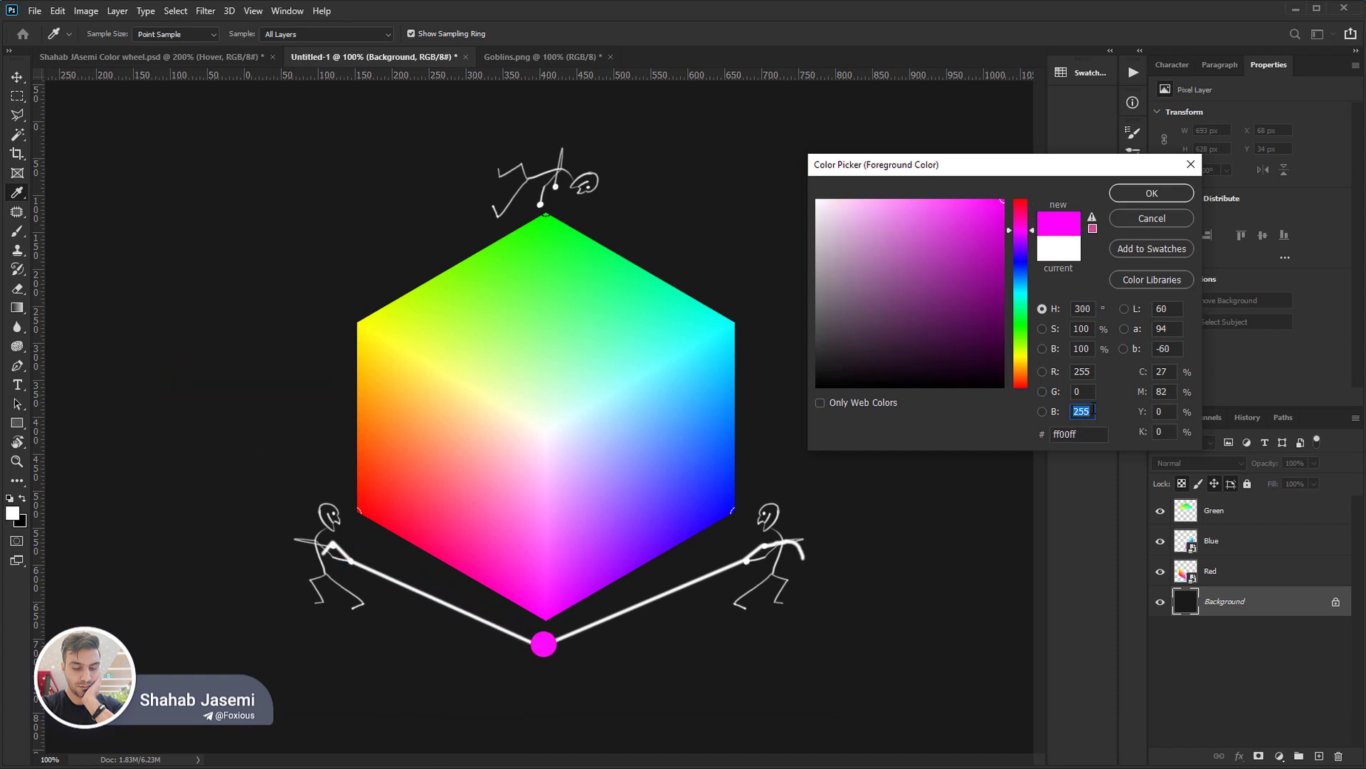
# Lower the red value in coarse increments to 85, shifting magenta towards blue, and raise it back to 255.
pyautogui.click(1082, 371)
pyautogui.hotkey('shift', 'Down')
pyautogui.hotkey('shift', 'Down')
pyautogui.hotkey('shift', 'Down')
pyautogui.hotkey('shift', 'Down')
pyautogui.hotkey('shift', 'Down')
pyautogui.hotkey('shift', 'Down')
pyautogui.hotkey('shift', 'Down')
pyautogui.hotkey('shift', 'Down')
pyautogui.hotkey('shift', 'Down')
pyautogui.hotkey('shift', 'Down')
pyautogui.hotkey('shift', 'Down')
pyautogui.hotkey('shift', 'Down')
pyautogui.hotkey('shift', 'Down')
pyautogui.hotkey('shift', 'Down')
pyautogui.hotkey('shift', 'Down')
pyautogui.hotkey('shift', 'Down')
pyautogui.hotkey('shift', 'Down')
pyautogui.hotkey('shift', 'Down')
pyautogui.hotkey('shift', 'Down')
pyautogui.hotkey('shift', 'Down')
pyautogui.hotkey('shift', 'Down')
pyautogui.hotkey('shift', 'Down')
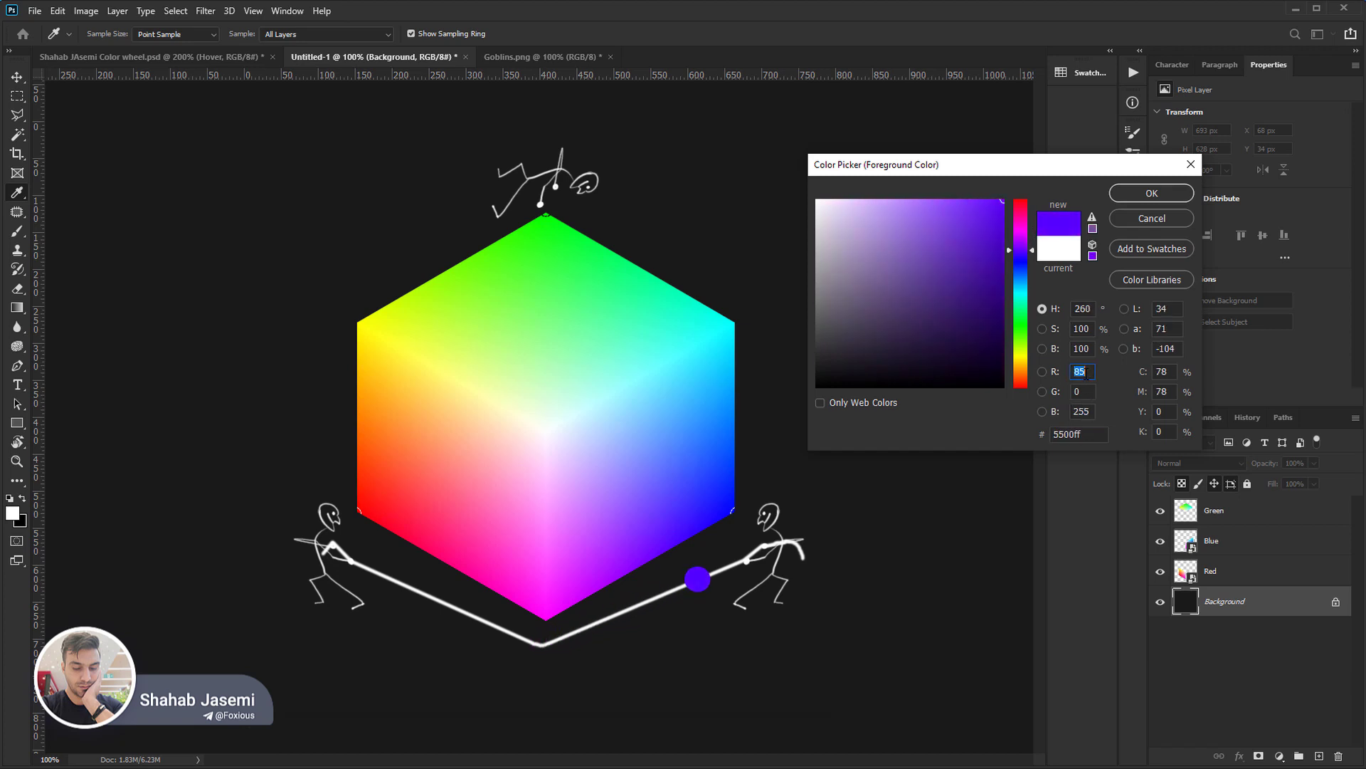
pyautogui.hotkey('shift', 'Up')
pyautogui.hotkey('shift', 'Up')
pyautogui.hotkey('shift', 'Up')
pyautogui.hotkey('shift', 'Up')
pyautogui.hotkey('shift', 'Up')
pyautogui.hotkey('shift', 'Up')
pyautogui.hotkey('shift', 'Up')
pyautogui.hotkey('shift', 'Up')
pyautogui.hotkey('shift', 'Up')
pyautogui.hotkey('shift', 'Up')
pyautogui.hotkey('shift', 'Up')
pyautogui.hotkey('shift', 'Up')
pyautogui.hotkey('shift', 'Up')
pyautogui.hotkey('shift', 'Up')
pyautogui.hotkey('shift', 'Up')
pyautogui.hotkey('shift', 'Up')
pyautogui.hotkey('shift', 'Up')
pyautogui.hotkey('shift', 'Up')
pyautogui.hotkey('shift', 'Up')
pyautogui.hotkey('shift', 'Up')
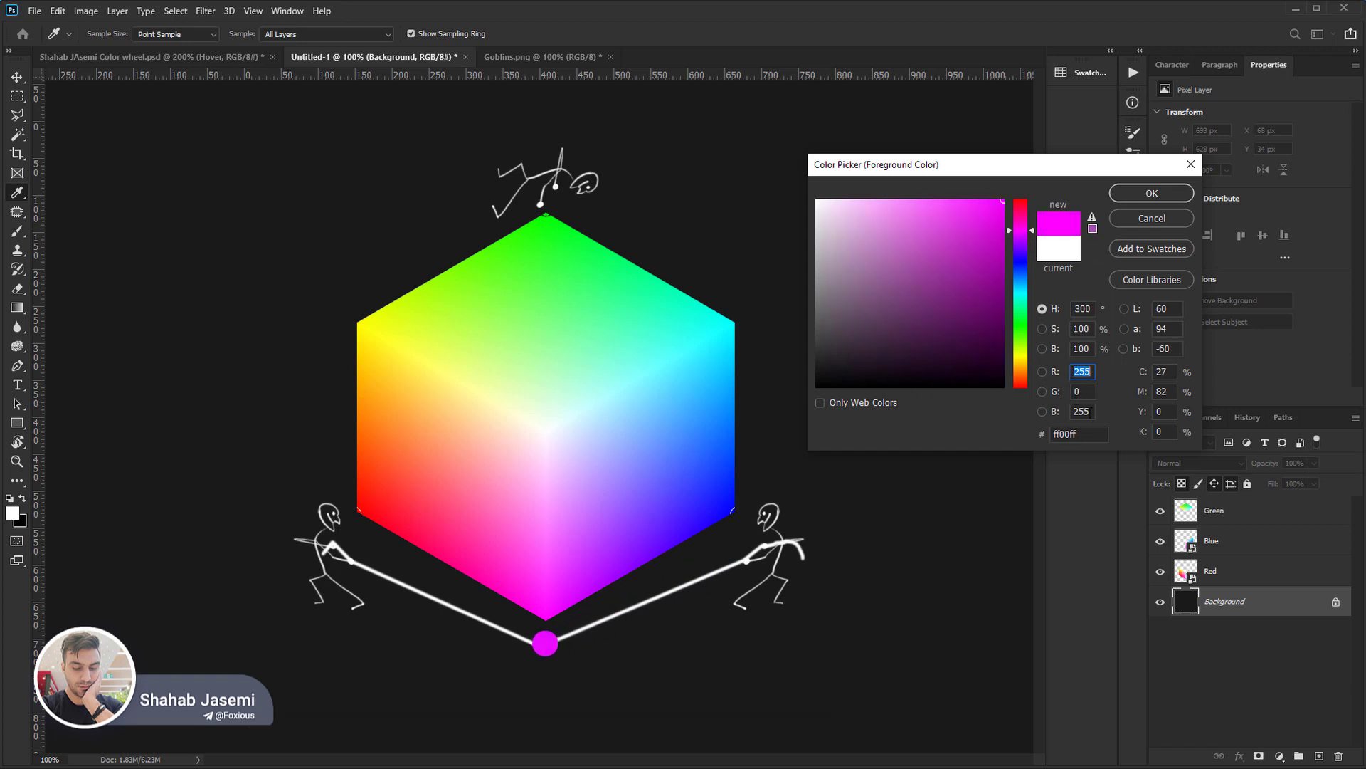
# Set the blue value to 0 and the green value to 255 to get pure yellow.
pyautogui.click(1086, 411)
pyautogui.press('BackSpace')
pyautogui.click(1091, 394)
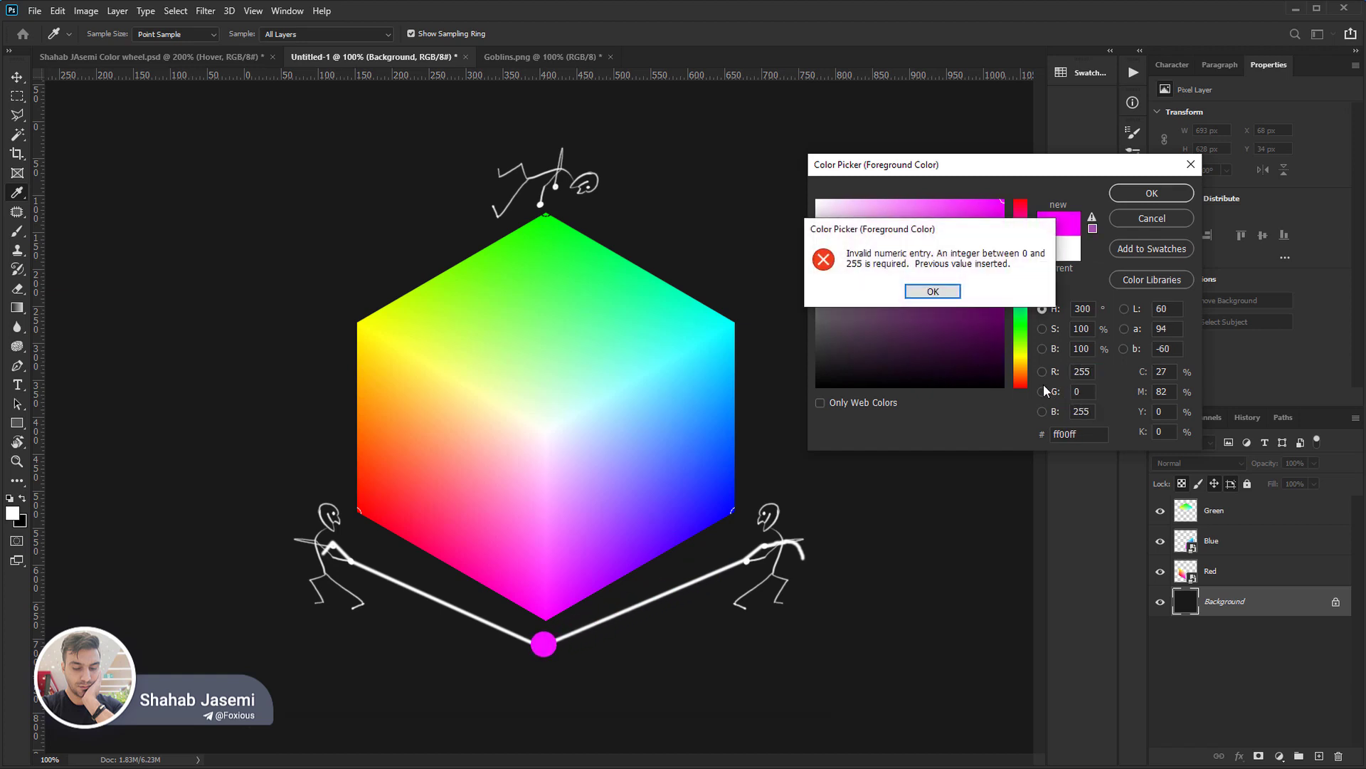
pyautogui.press('Return')
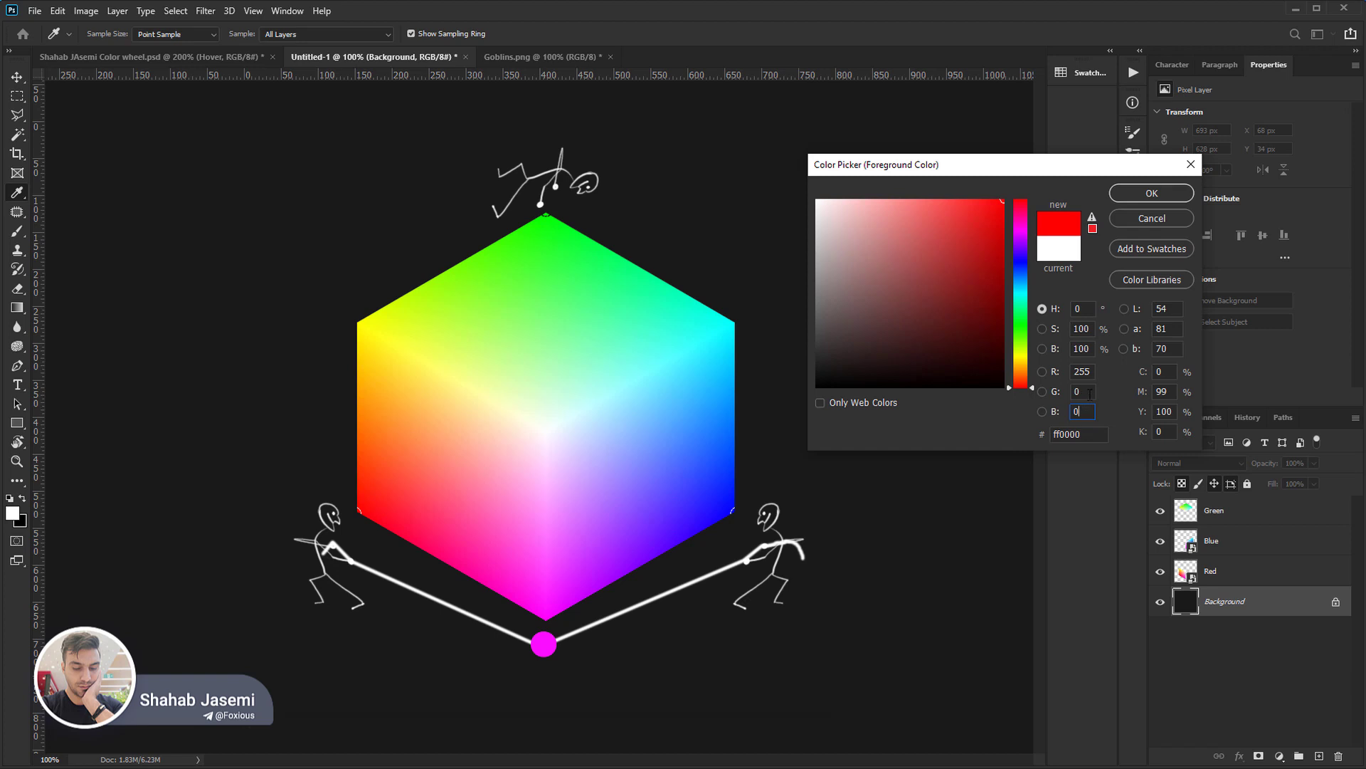
pyautogui.click(1085, 391)
pyautogui.write('255')
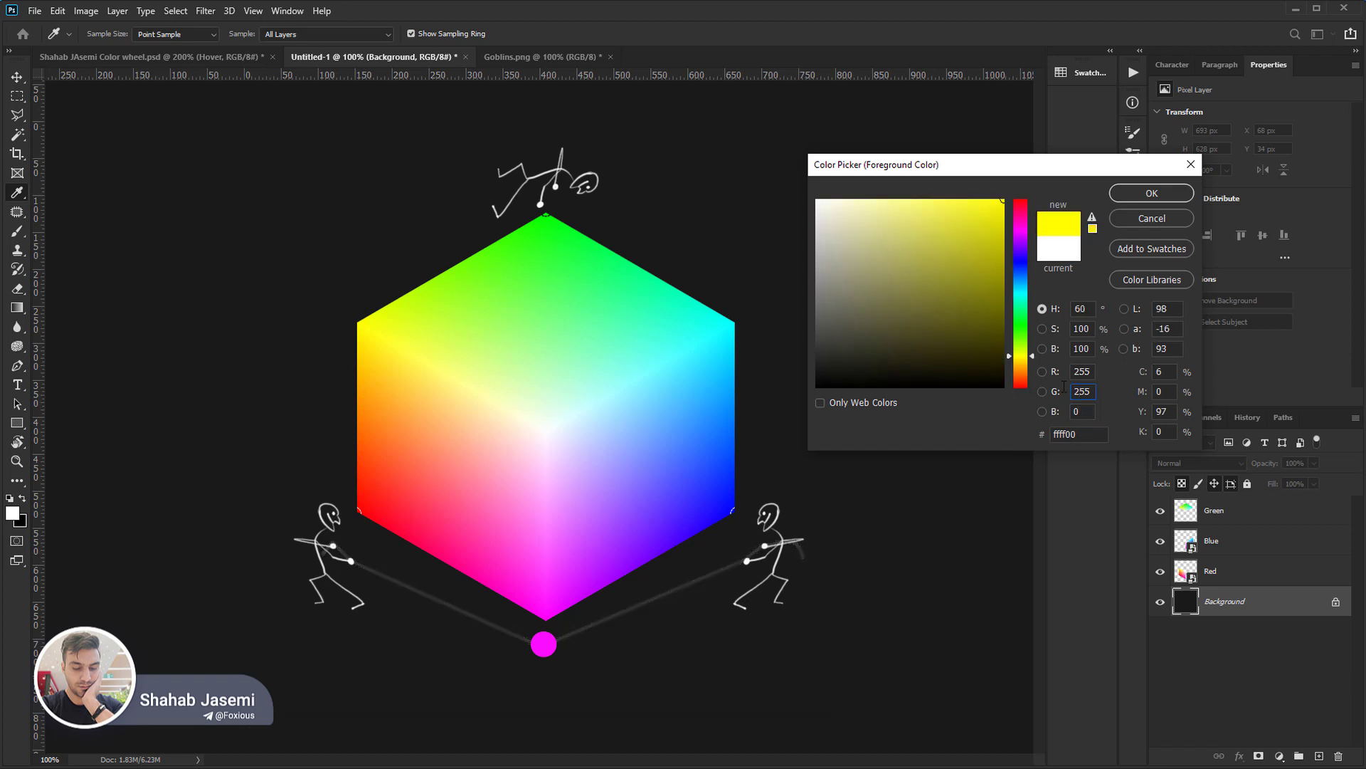
# Lower the green value in coarse increments to 0 for red, and set it back to 255 for yellow.
pyautogui.hotkey('shift', 'Down')
pyautogui.hotkey('shift', 'Down')
pyautogui.hotkey('shift', 'Down')
pyautogui.hotkey('shift', 'Down')
pyautogui.hotkey('shift', 'Down')
pyautogui.hotkey('shift', 'Down')
pyautogui.hotkey('shift', 'Down')
pyautogui.hotkey('shift', 'Down')
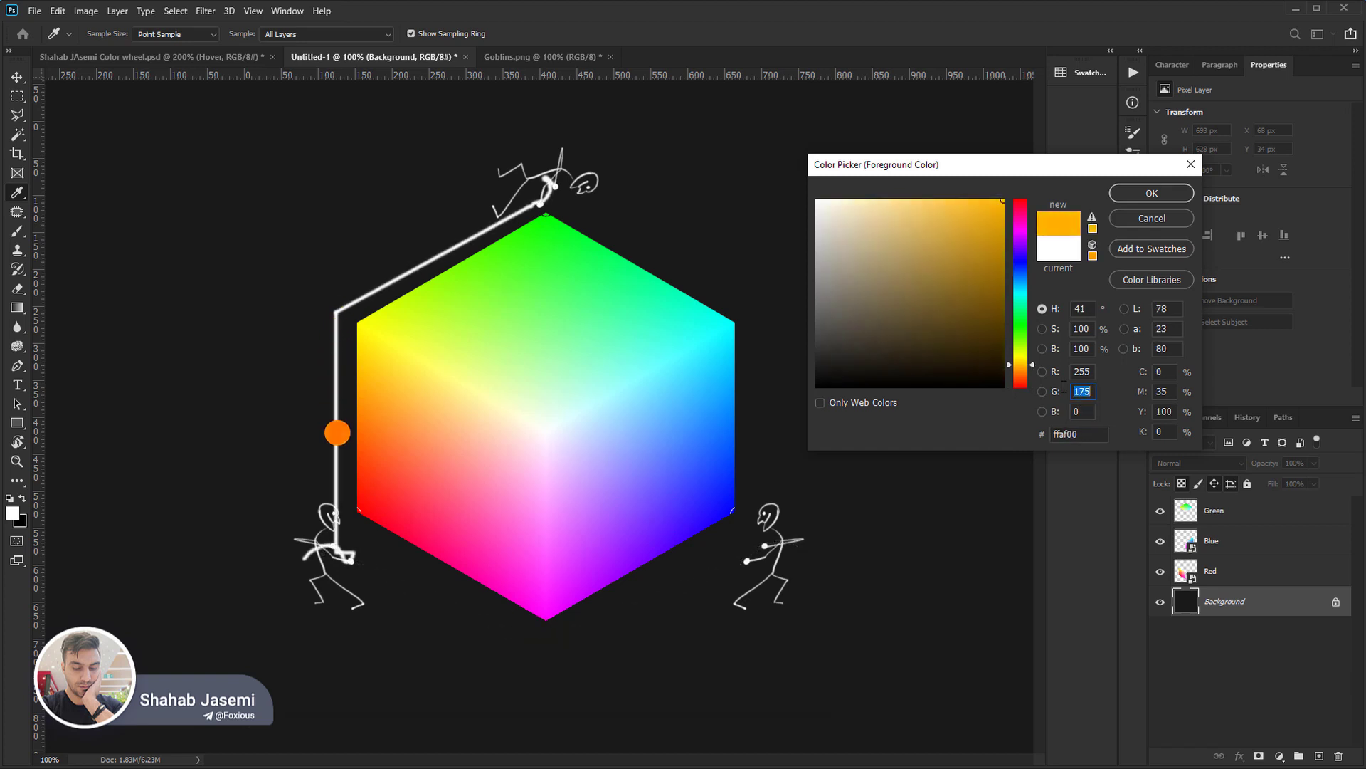
pyautogui.hotkey('shift', 'Down')
pyautogui.hotkey('shift', 'Down')
pyautogui.hotkey('shift', 'Down')
pyautogui.hotkey('shift', 'Down')
pyautogui.hotkey('shift', 'Down')
pyautogui.hotkey('shift', 'Down')
pyautogui.hotkey('shift', 'Down')
pyautogui.hotkey('shift', 'Down')
pyautogui.hotkey('shift', 'Down')
pyautogui.hotkey('shift', 'Down')
pyautogui.hotkey('shift', 'Down')
pyautogui.hotkey('shift', 'Down')
pyautogui.hotkey('shift', 'Down')
pyautogui.hotkey('shift', 'Down')
pyautogui.hotkey('shift', 'Down')
pyautogui.hotkey('shift', 'Down')
pyautogui.hotkey('shift', 'Down')
pyautogui.hotkey('shift', 'Down')
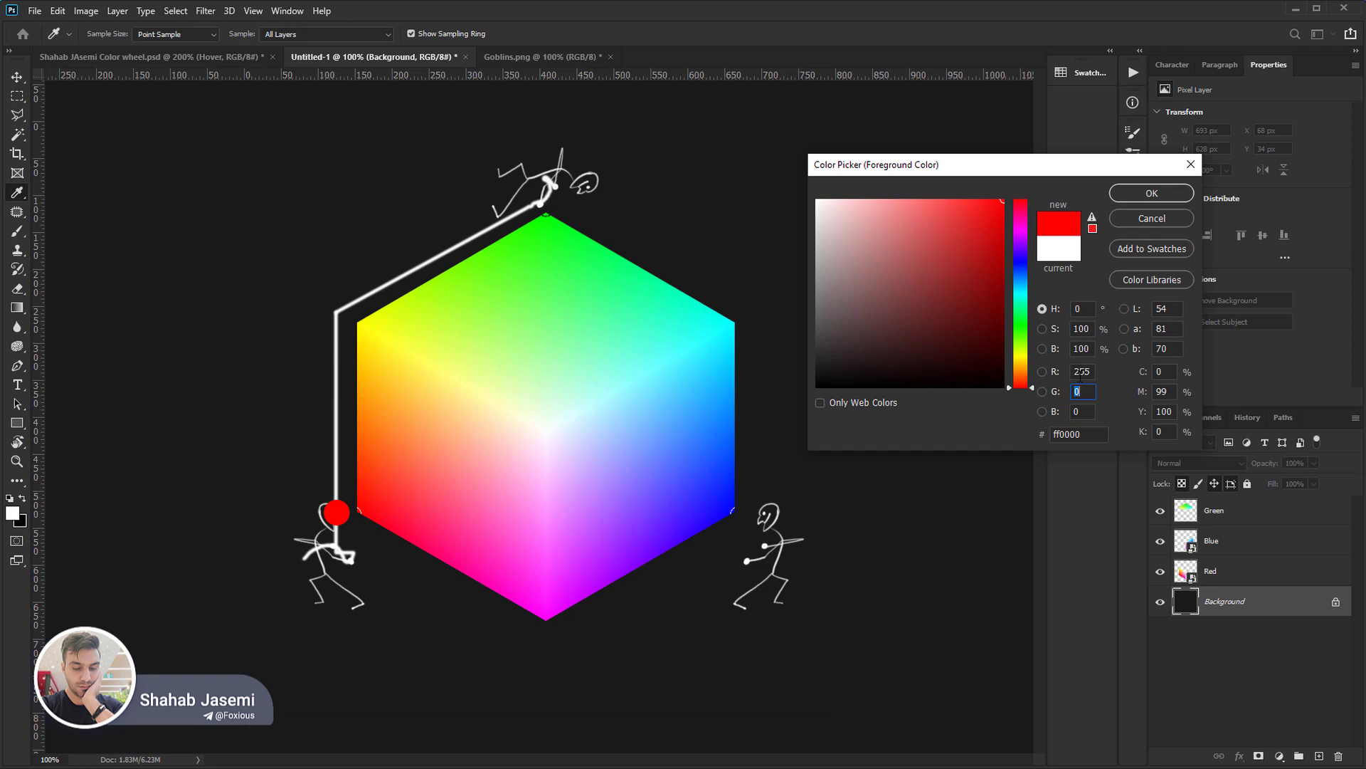
pyautogui.write('255')
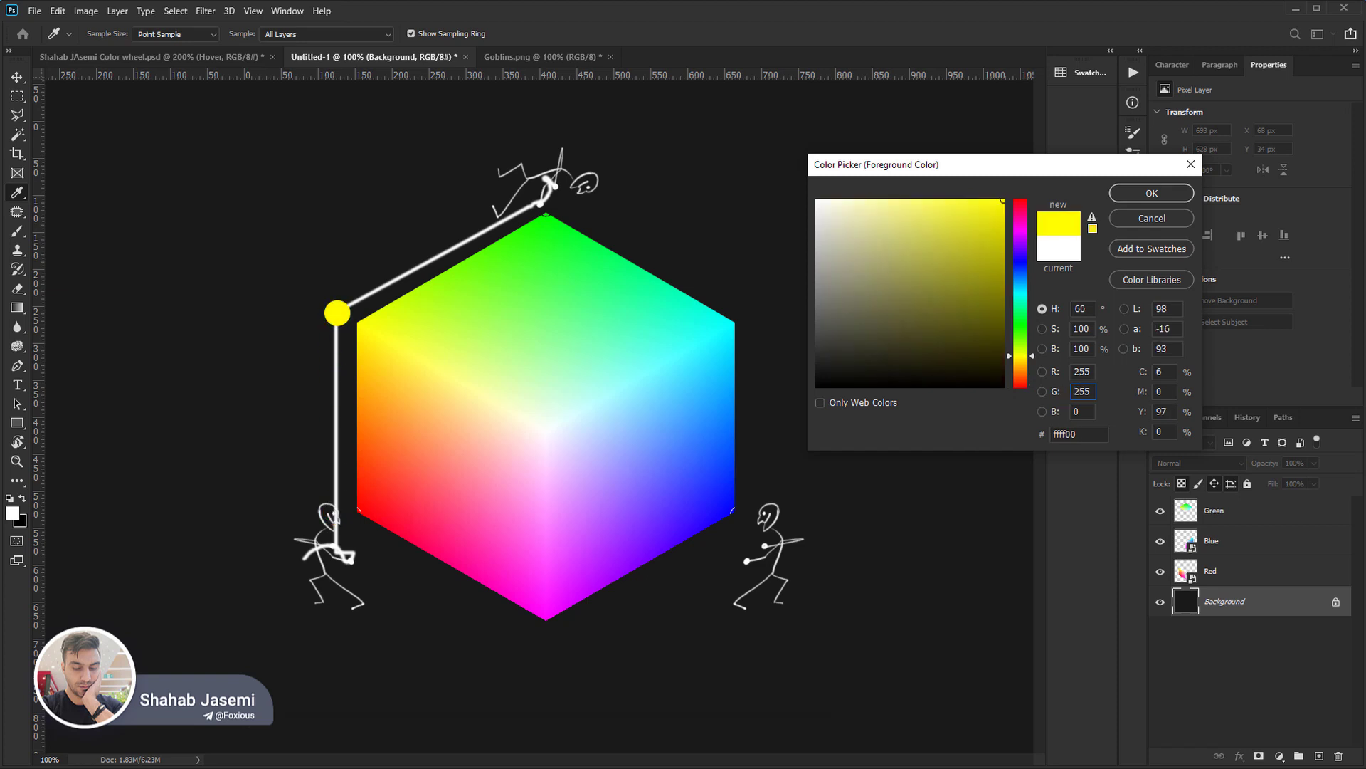
# Set the red value to 0 for pure green, and the blue value to 255 for cyan.
pyautogui.click(1085, 371)
pyautogui.write('0')
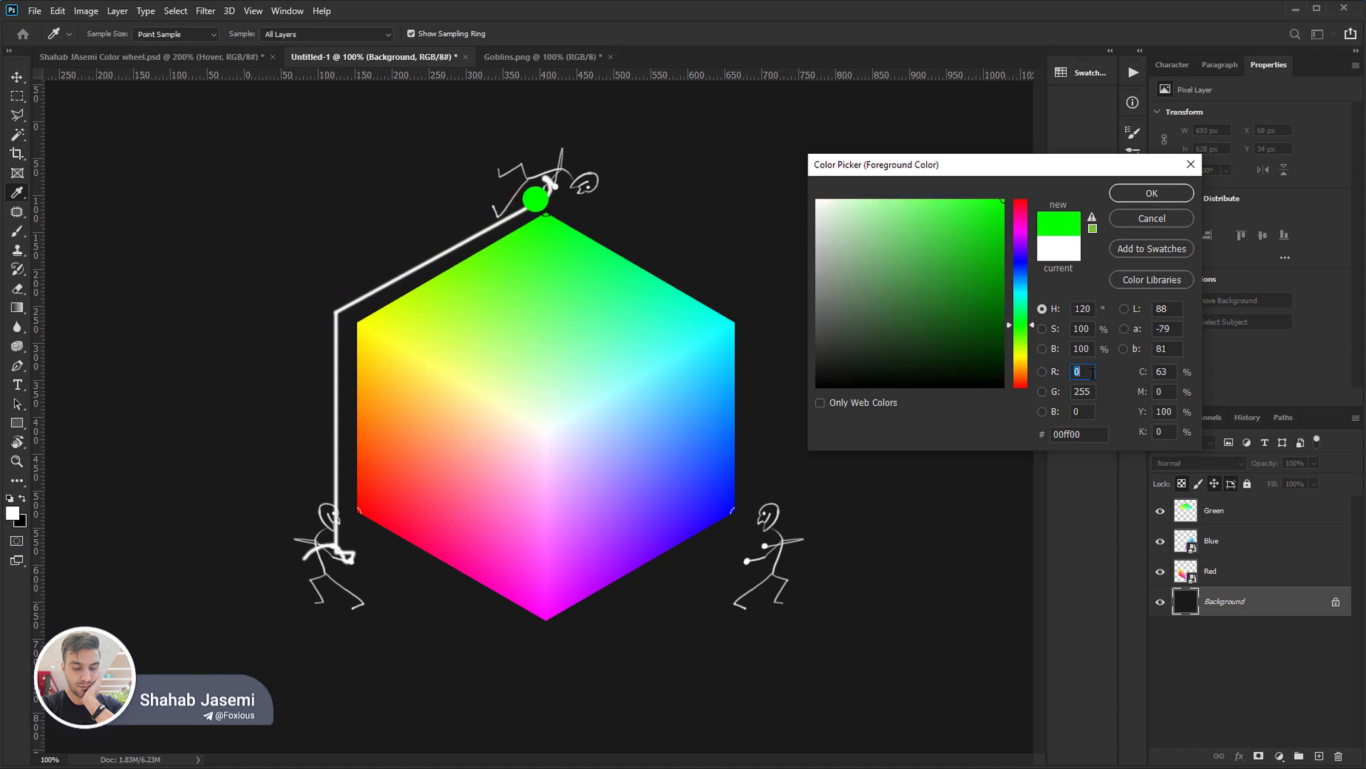
pyautogui.click(1082, 412)
pyautogui.write('255')
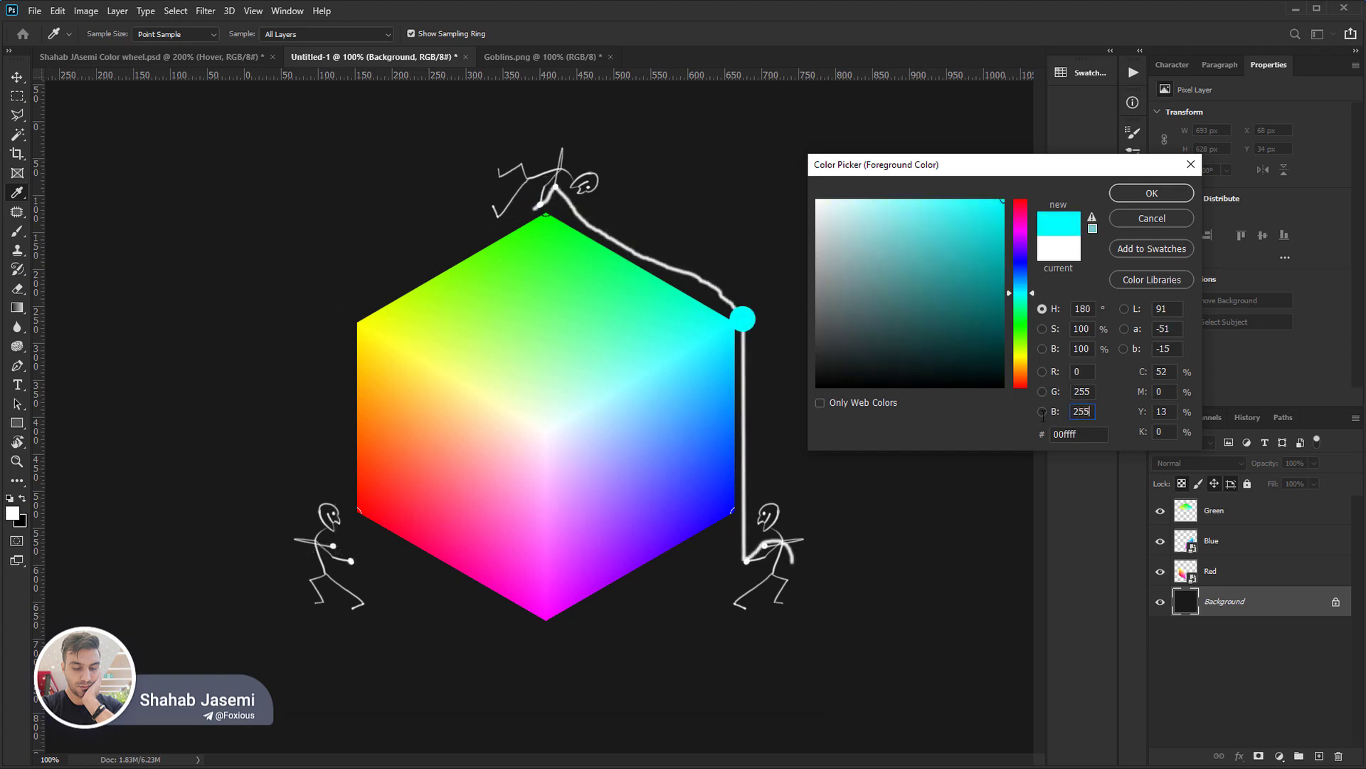
# Lower the blue value in coarse increments to about 135, shifting cyan towards green, and raise it back to 255.
pyautogui.hotkey('shift', 'Down')
pyautogui.hotkey('shift', 'Down')
pyautogui.hotkey('shift', 'Down')
pyautogui.hotkey('shift', 'Down')
pyautogui.hotkey('shift', 'Down')
pyautogui.hotkey('shift', 'Down')
pyautogui.hotkey('shift', 'Down')
pyautogui.hotkey('shift', 'Down')
pyautogui.hotkey('shift', 'Down')
pyautogui.hotkey('shift', 'Down')
pyautogui.hotkey('shift', 'Down')
pyautogui.hotkey('shift', 'Down')
pyautogui.hotkey('shift', 'Down')
pyautogui.hotkey('shift', 'Down')
pyautogui.hotkey('shift', 'Down')
pyautogui.hotkey('shift', 'Down')
pyautogui.hotkey('shift', 'Down')
pyautogui.hotkey('shift', 'Down')
pyautogui.hotkey('shift', 'Down')
pyautogui.hotkey('shift', 'Down')
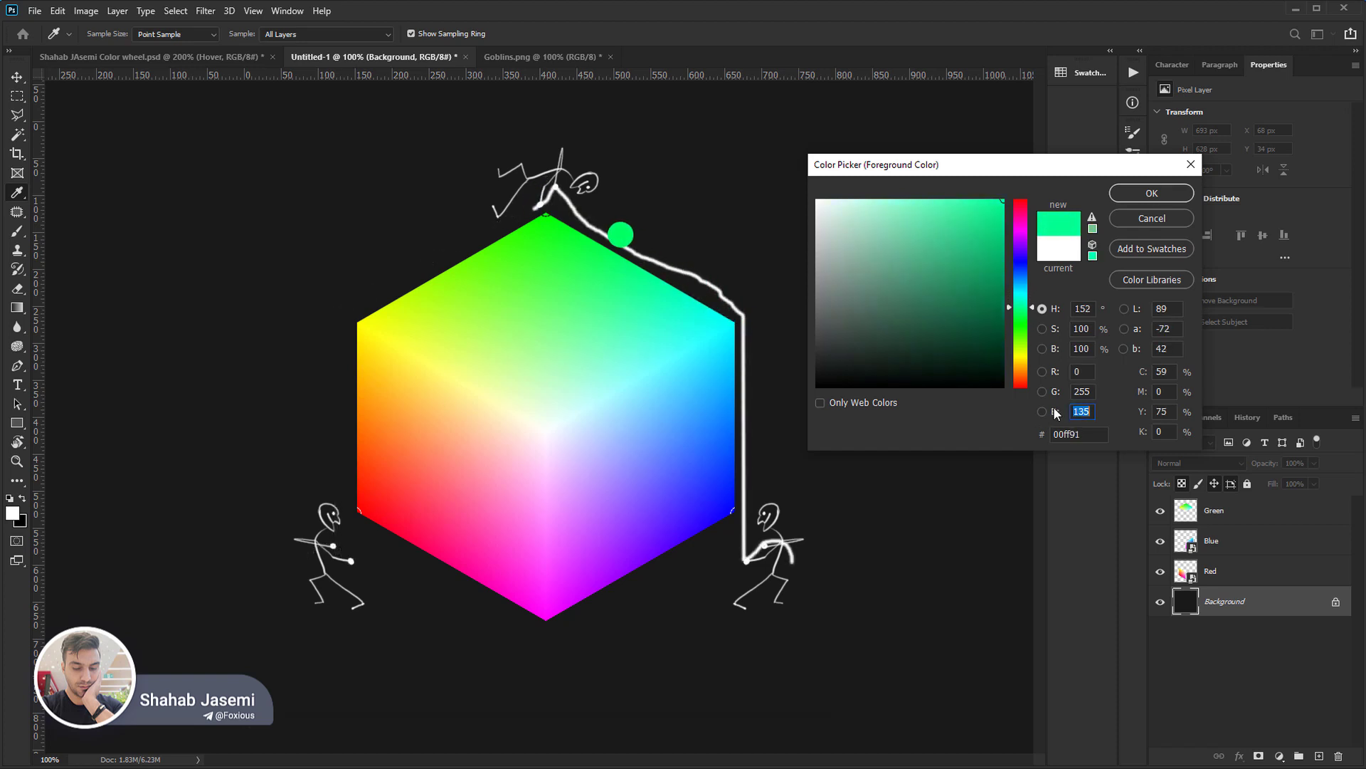
pyautogui.hotkey('shift', 'Up')
pyautogui.hotkey('shift', 'Up')
pyautogui.hotkey('shift', 'Up')
pyautogui.hotkey('shift', 'Up')
pyautogui.hotkey('shift', 'Up')
pyautogui.hotkey('shift', 'Up')
pyautogui.hotkey('shift', 'Up')
pyautogui.hotkey('shift', 'Up')
pyautogui.hotkey('shift', 'Up')
pyautogui.hotkey('shift', 'Up')
pyautogui.hotkey('shift', 'Up')
pyautogui.hotkey('shift', 'Up')
pyautogui.hotkey('shift', 'Up')
pyautogui.hotkey('shift', 'Up')
pyautogui.hotkey('shift', 'Up')
pyautogui.hotkey('shift', 'Up')
pyautogui.hotkey('shift', 'Up')
pyautogui.hotkey('shift', 'Up')
pyautogui.hotkey('shift', 'Up')
pyautogui.hotkey('shift', 'Up')
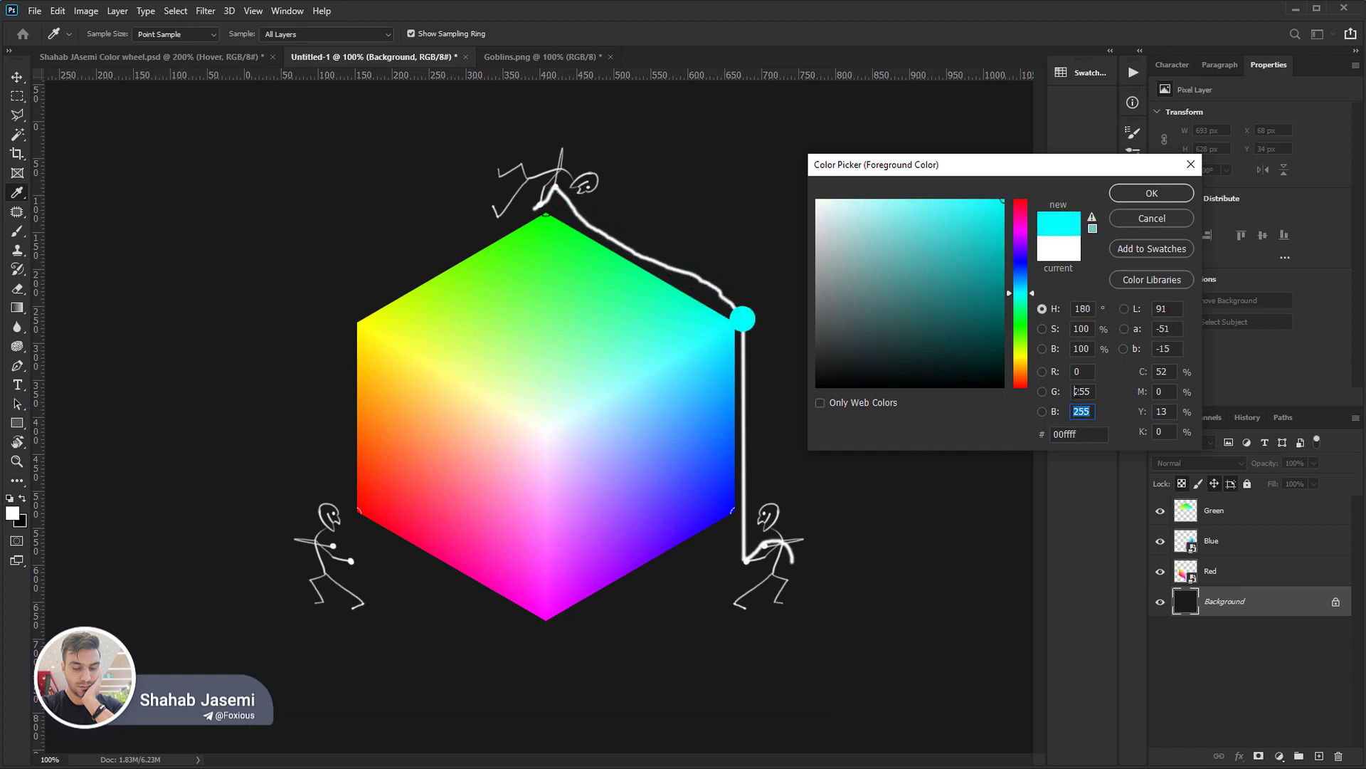
# Lower the green value in coarse increments to 0 for pure blue, and raise it back to 255.
pyautogui.click(1076, 392)
pyautogui.hotkey('shift', 'Down')
pyautogui.hotkey('shift', 'Down')
pyautogui.hotkey('shift', 'Down')
pyautogui.hotkey('shift', 'Down')
pyautogui.hotkey('shift', 'Down')
pyautogui.hotkey('shift', 'Down')
pyautogui.hotkey('shift', 'Down')
pyautogui.hotkey('shift', 'Down')
pyautogui.hotkey('shift', 'Down')
pyautogui.hotkey('shift', 'Down')
pyautogui.hotkey('shift', 'Down')
pyautogui.hotkey('shift', 'Down')
pyautogui.hotkey('shift', 'Down')
pyautogui.hotkey('shift', 'Down')
pyautogui.hotkey('shift', 'Down')
pyautogui.hotkey('shift', 'Down')
pyautogui.hotkey('shift', 'Down')
pyautogui.hotkey('shift', 'Down')
pyautogui.hotkey('shift', 'Down')
pyautogui.hotkey('shift', 'Down')
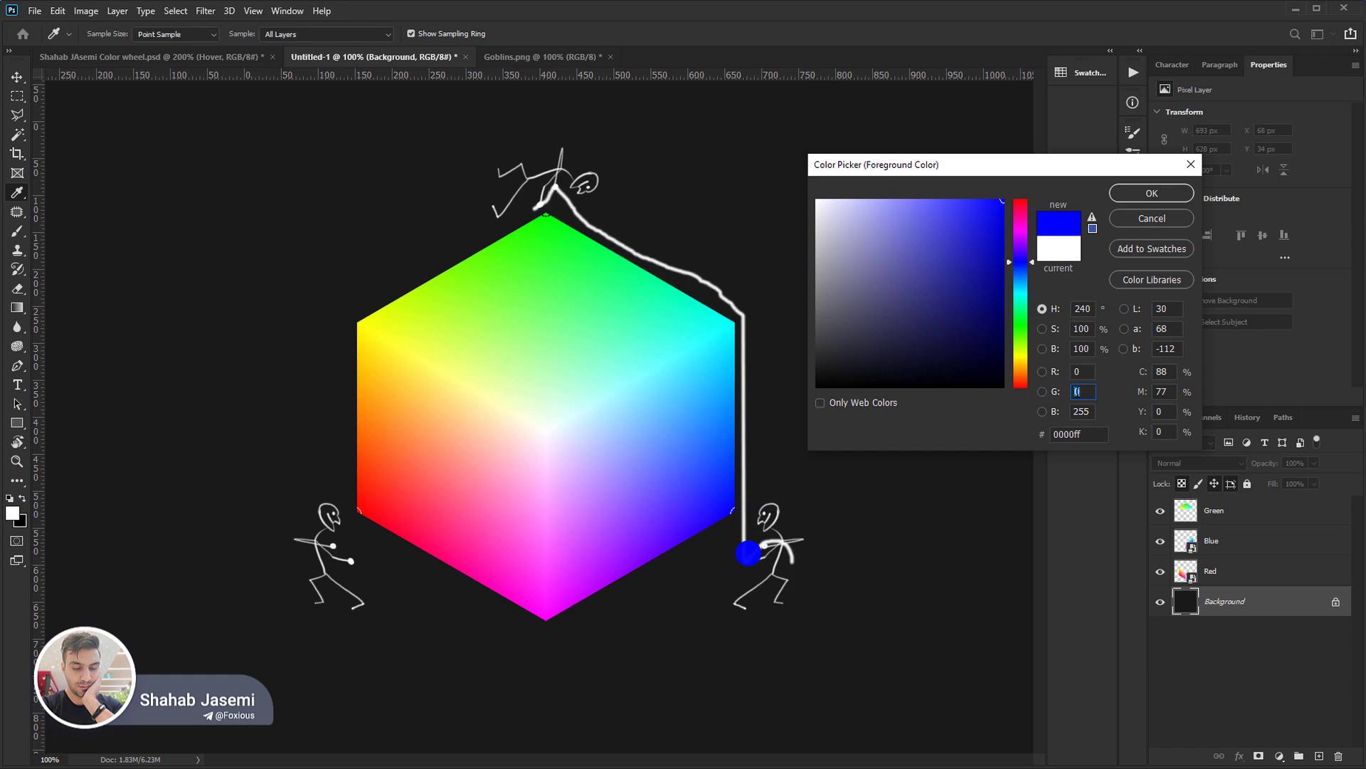
pyautogui.hotkey('shift', 'Up')
pyautogui.hotkey('shift', 'Up')
pyautogui.hotkey('shift', 'Up')
# Raise the red value in coarse increments to 255, producing white at RGB 255, 255, 255.
pyautogui.hotkey('shift', 'Up')
pyautogui.hotkey('shift', 'Up')
pyautogui.hotkey('shift', 'Up')
pyautogui.hotkey('shift', 'Up')
pyautogui.hotkey('shift', 'Up')
pyautogui.hotkey('shift', 'Up')
pyautogui.hotkey('shift', 'Up')
pyautogui.hotkey('shift', 'Up')
pyautogui.hotkey('shift', 'Up')
pyautogui.hotkey('shift', 'Up')
pyautogui.hotkey('shift', 'Up')
pyautogui.hotkey('shift', 'Up')
pyautogui.hotkey('shift', 'Up')
pyautogui.hotkey('shift', 'Up')
pyautogui.hotkey('shift', 'Up')
pyautogui.hotkey('shift', 'Up')
pyautogui.hotkey('shift', 'Up')
pyautogui.hotkey('shift', 'Up')
pyautogui.hotkey('shift', 'Up')
pyautogui.hotkey('shift', 'Up')
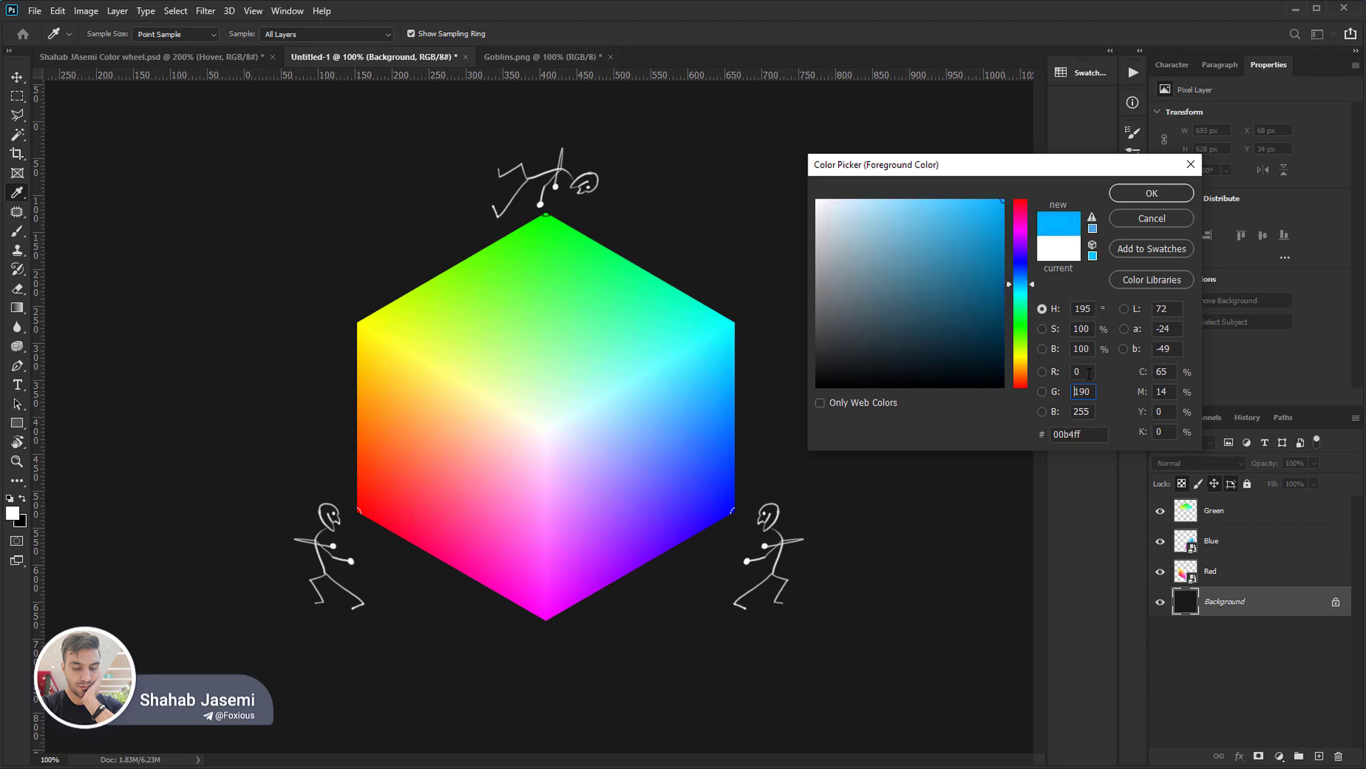
pyautogui.click(1081, 372)
pyautogui.hotkey('shift', 'Up')
pyautogui.hotkey('shift', 'Up')
pyautogui.hotkey('shift', 'Up')
pyautogui.hotkey('shift', 'Up')
pyautogui.hotkey('shift', 'Up')
pyautogui.hotkey('shift', 'Up')
pyautogui.hotkey('shift', 'Up')
pyautogui.hotkey('shift', 'Up')
pyautogui.hotkey('shift', 'Up')
pyautogui.hotkey('shift', 'Up')
pyautogui.hotkey('shift', 'Up')
pyautogui.hotkey('shift', 'Up')
pyautogui.hotkey('shift', 'Up')
pyautogui.hotkey('shift', 'Up')
pyautogui.hotkey('shift', 'Up')
pyautogui.hotkey('shift', 'Up')
pyautogui.hotkey('shift', 'Up')
pyautogui.hotkey('shift', 'Up')
pyautogui.hotkey('shift', 'Up')
pyautogui.hotkey('shift', 'Up')
pyautogui.hotkey('shift', 'Up')
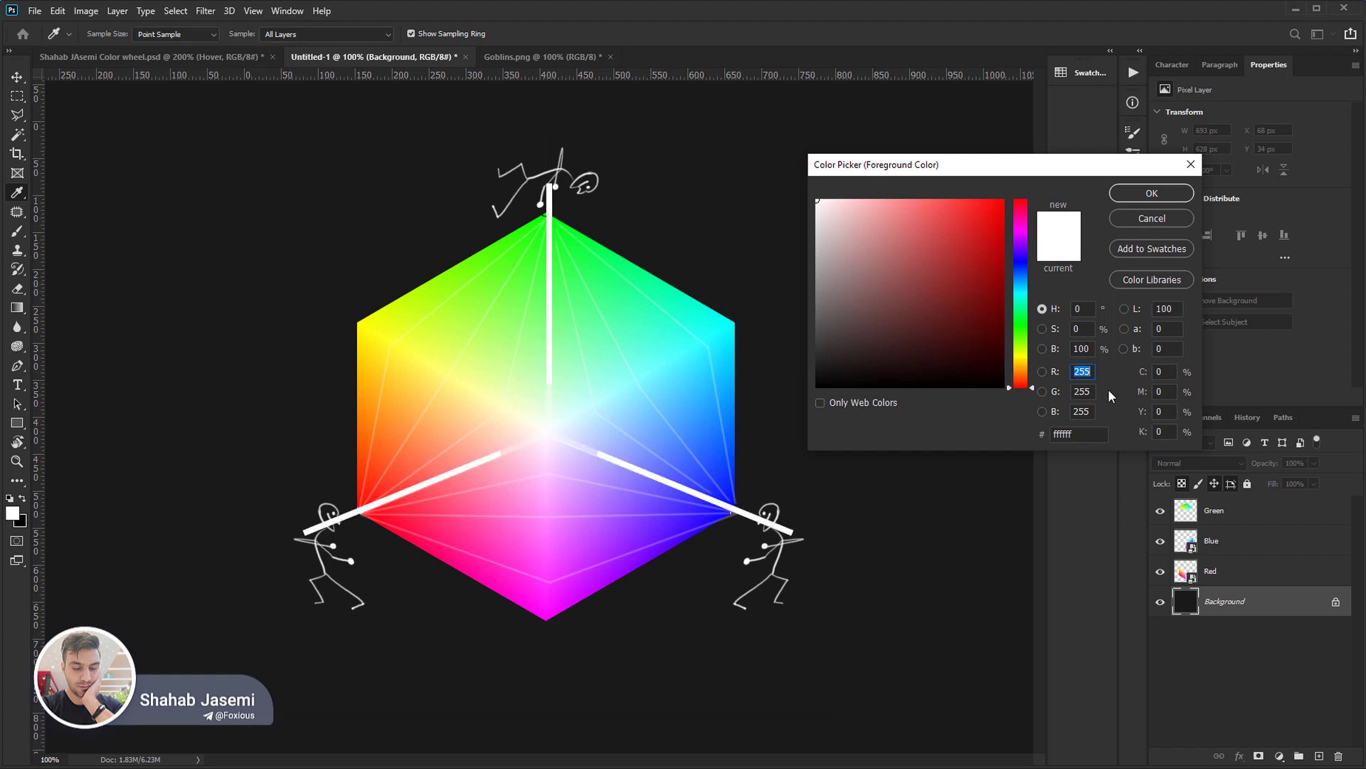
# Lower the red value in coarse increments to 105, shifting the colour from white towards cyan.
pyautogui.hotkey('shift', 'Down')
pyautogui.hotkey('shift', 'Down')
pyautogui.hotkey('shift', 'Down')
pyautogui.hotkey('shift', 'Down')
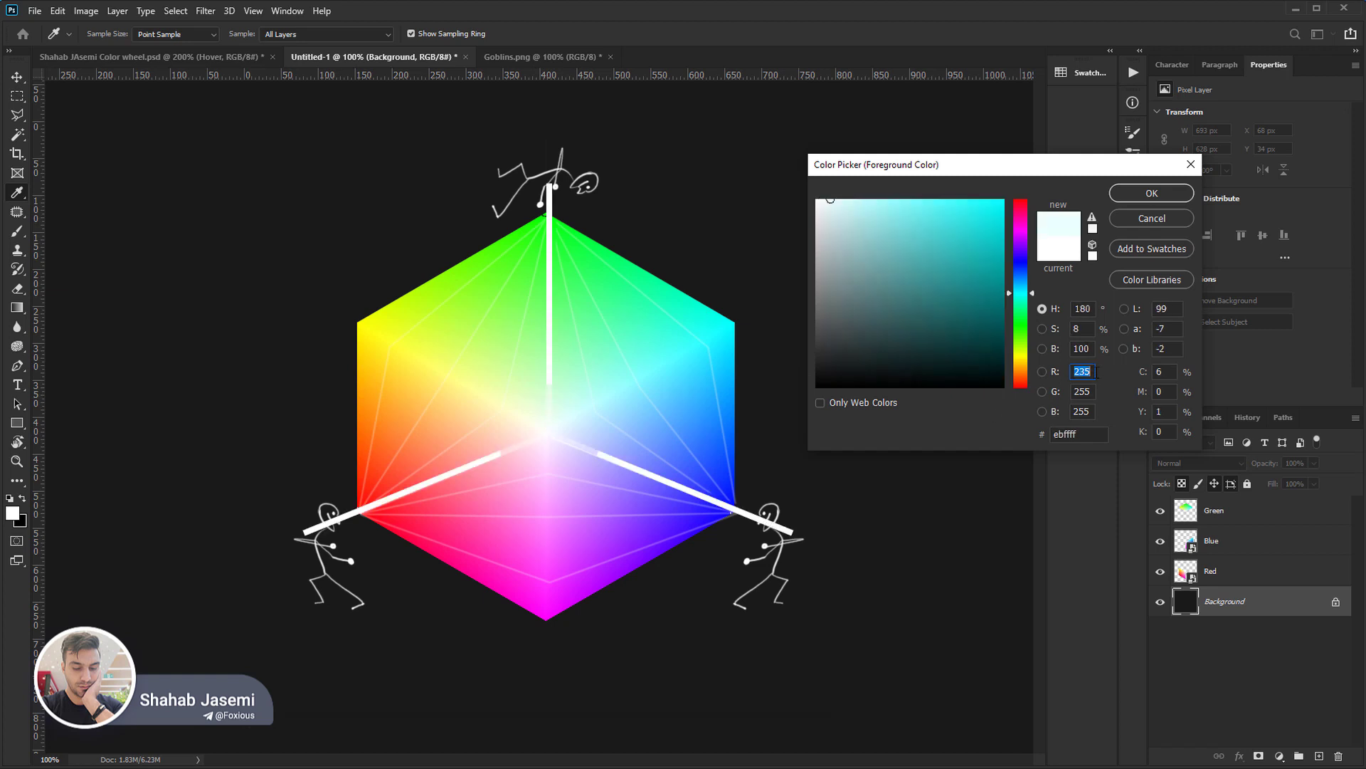
pyautogui.hotkey('shift', 'Down')
pyautogui.hotkey('shift', 'Down')
pyautogui.hotkey('shift', 'Down')
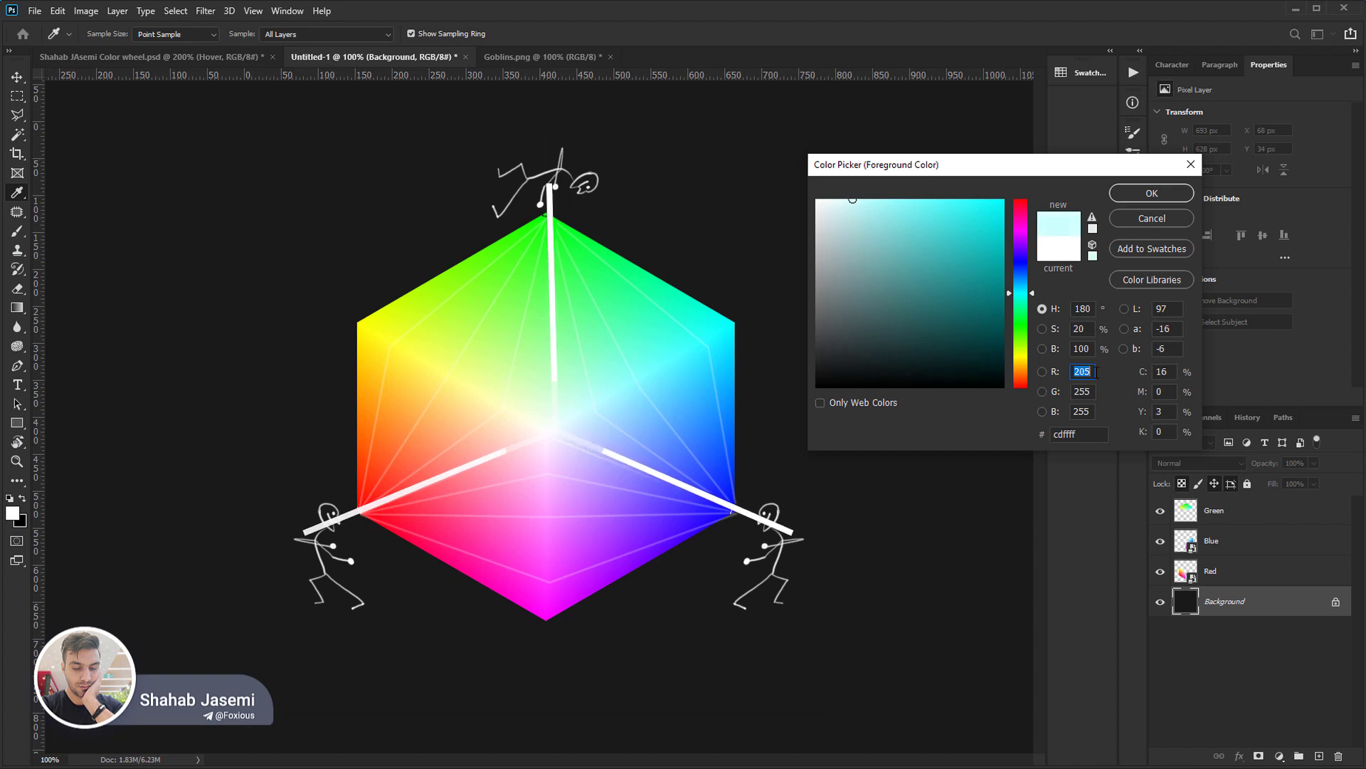
pyautogui.hotkey('shift', 'Down')
pyautogui.hotkey('shift', 'Down')
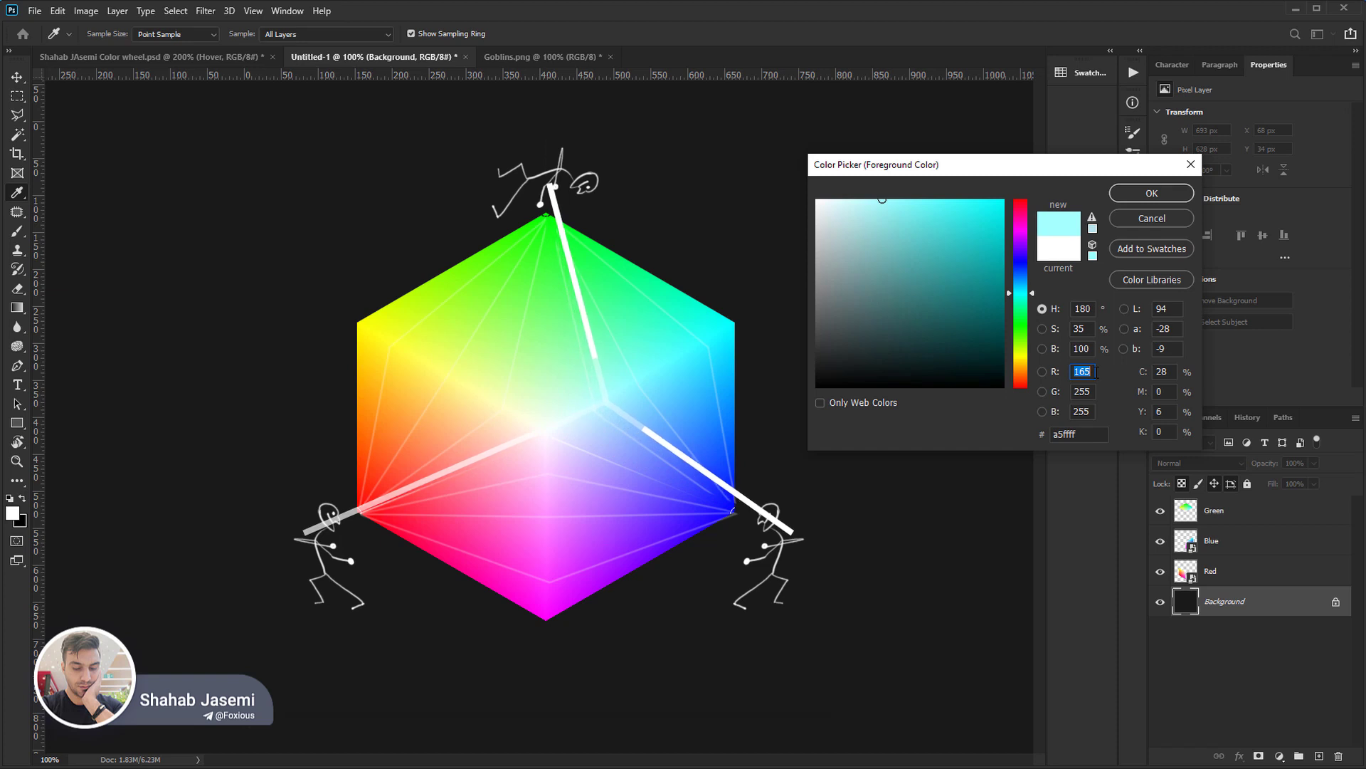
pyautogui.hotkey('shift', 'Down')
pyautogui.hotkey('shift', 'Down')
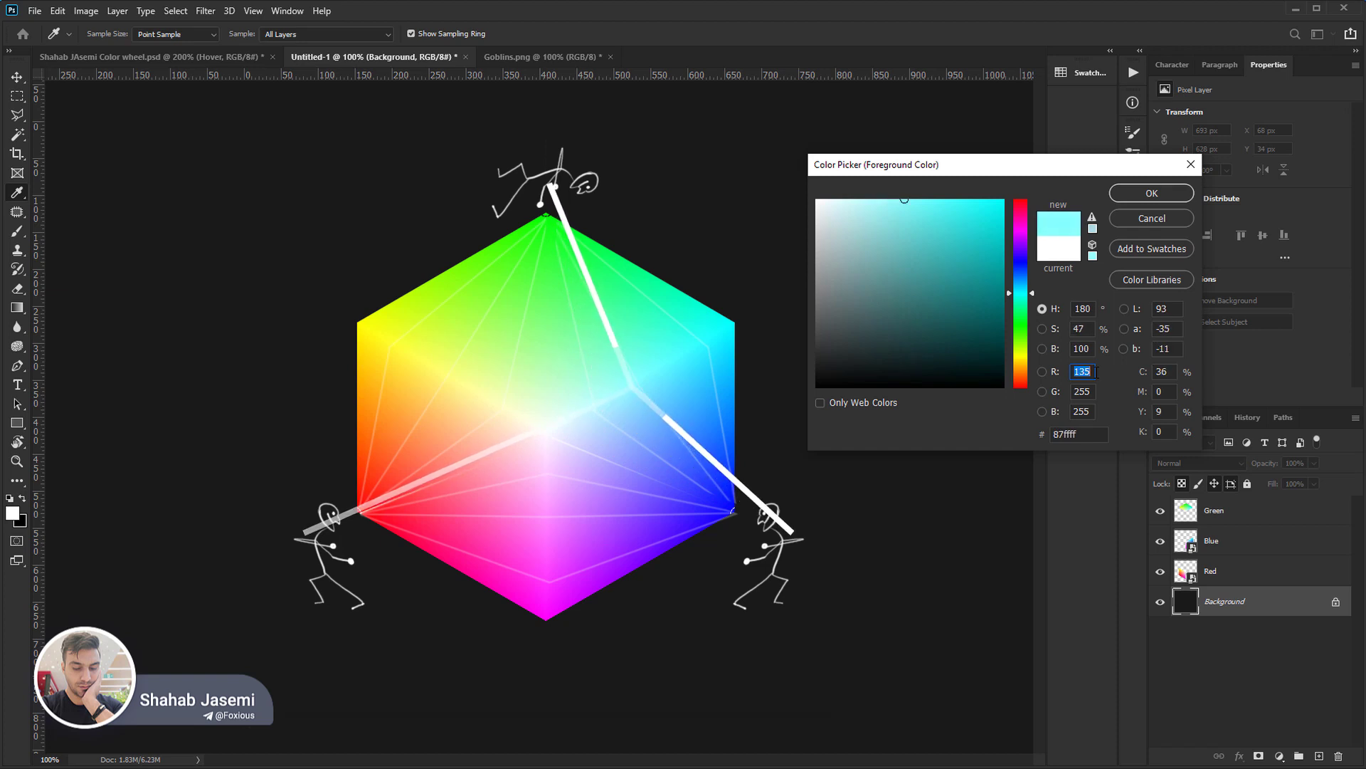
pyautogui.hotkey('shift', 'Down')
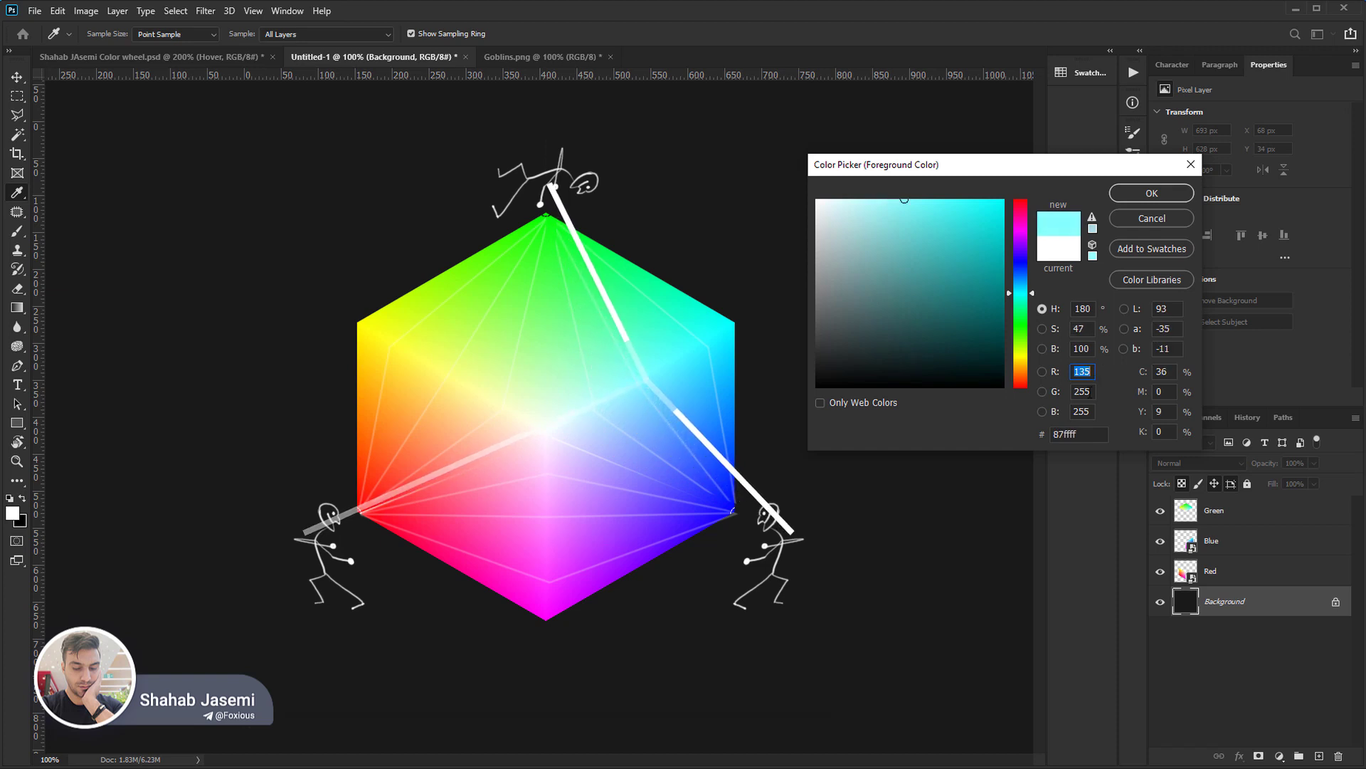
pyautogui.hotkey('shift', 'Down')
pyautogui.hotkey('shift', 'Down')
pyautogui.hotkey('shift', 'Down')
# Lower the green value in coarse increments to 205 and raise it back to 255.
pyautogui.click(1089, 391)
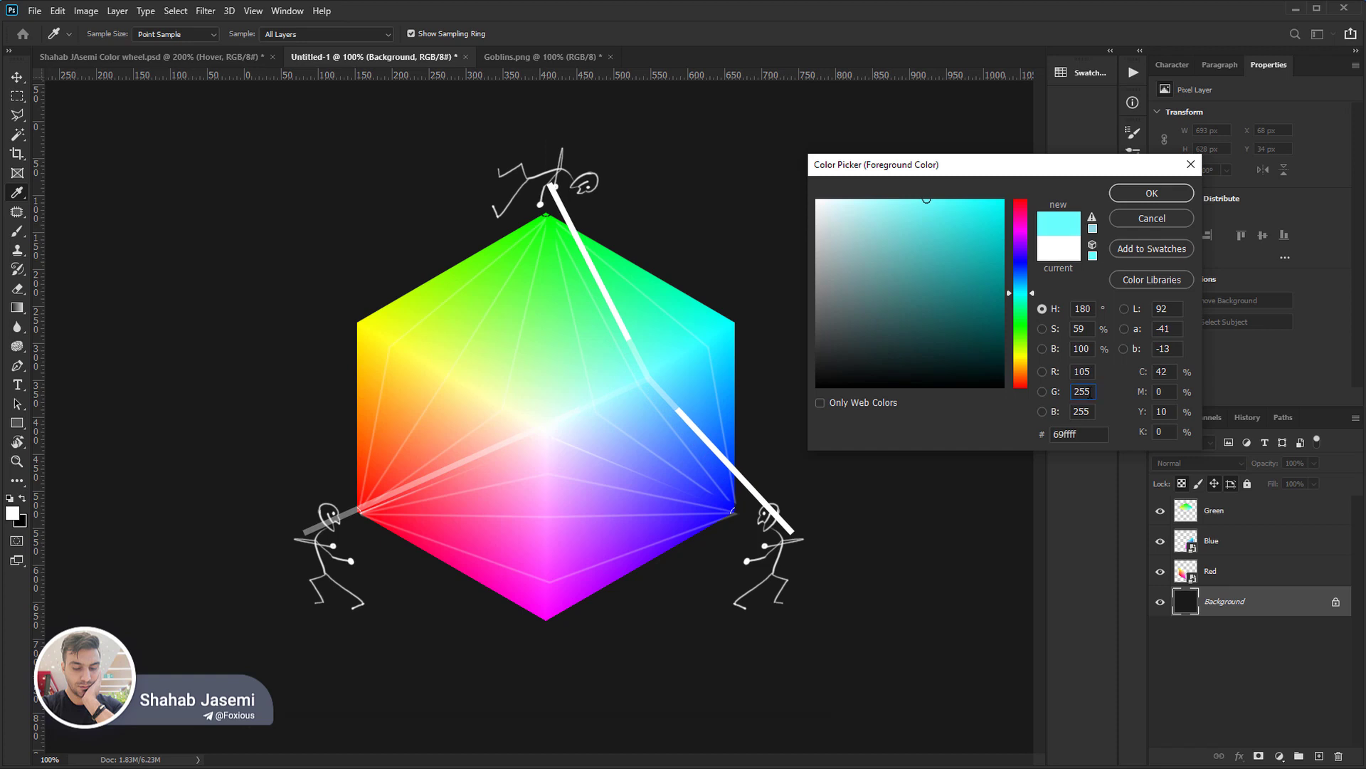
pyautogui.hotkey('shift', 'Down')
pyautogui.hotkey('shift', 'Down')
pyautogui.hotkey('shift', 'Down')
pyautogui.hotkey('shift', 'Down')
pyautogui.hotkey('shift', 'Down')
pyautogui.hotkey('shift', 'Down')
pyautogui.hotkey('shift', 'Down')
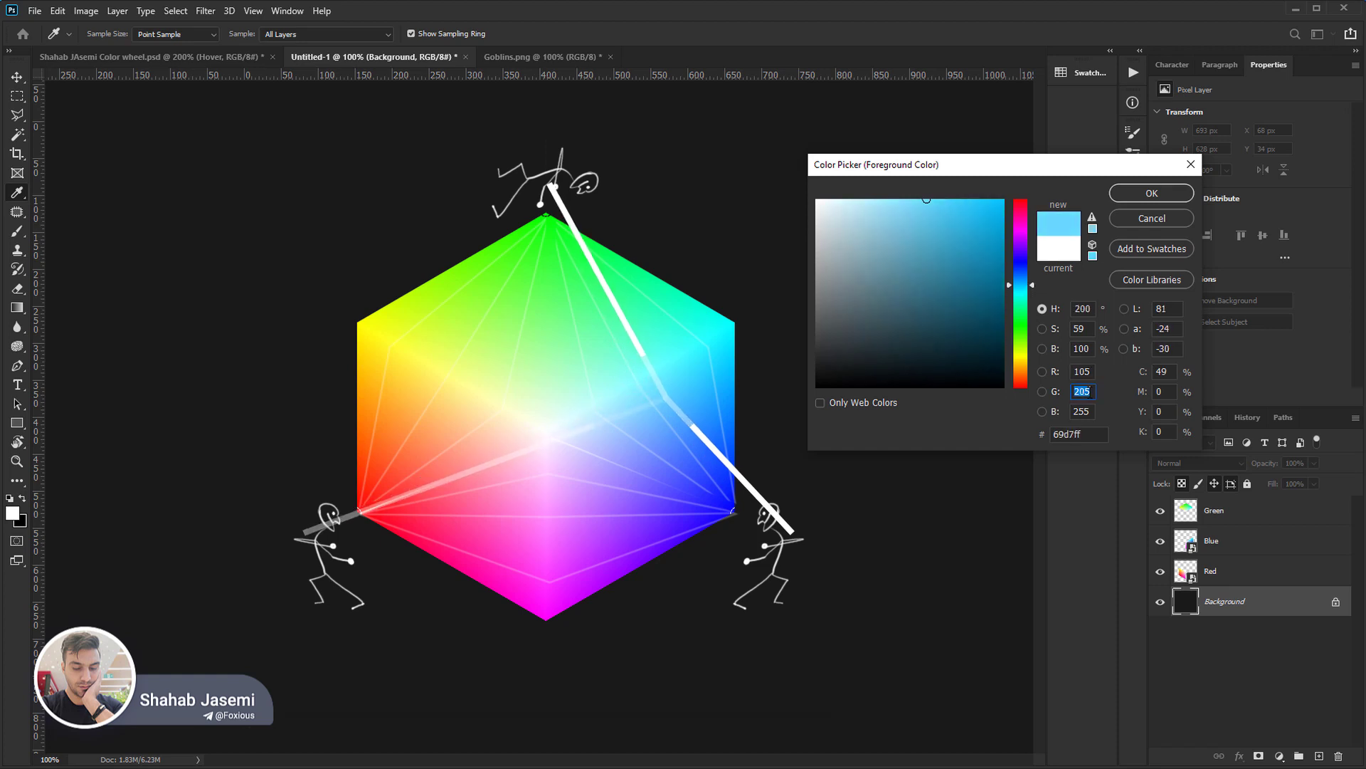
pyautogui.hotkey('shift', 'Up')
pyautogui.hotkey('shift', 'Up')
pyautogui.hotkey('shift', 'Up')
pyautogui.hotkey('shift', 'Up')
pyautogui.hotkey('shift', 'Up')
pyautogui.hotkey('shift', 'Up')
pyautogui.hotkey('shift', 'Up')
# Lower the blue value in coarse increments to 65, shifting the light cyan to green.
pyautogui.click(1092, 409)
pyautogui.hotkey('shift', 'Down')
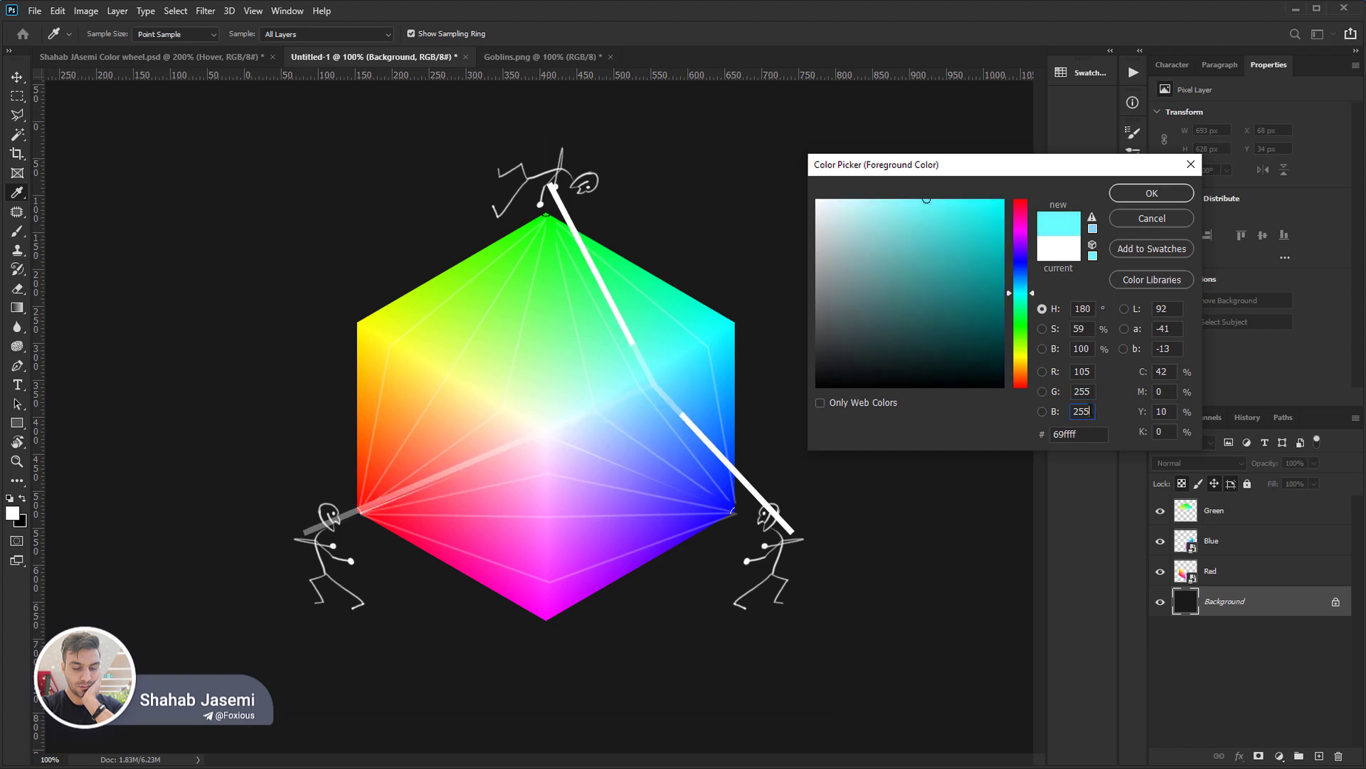
pyautogui.hotkey('shift', 'Down')
pyautogui.hotkey('shift', 'Down')
pyautogui.hotkey('shift', 'Down')
pyautogui.hotkey('shift', 'Down')
pyautogui.hotkey('shift', 'Down')
pyautogui.hotkey('shift', 'Down')
pyautogui.hotkey('shift', 'Down')
pyautogui.hotkey('shift', 'Down')
pyautogui.hotkey('shift', 'Down')
pyautogui.hotkey('shift', 'Down')
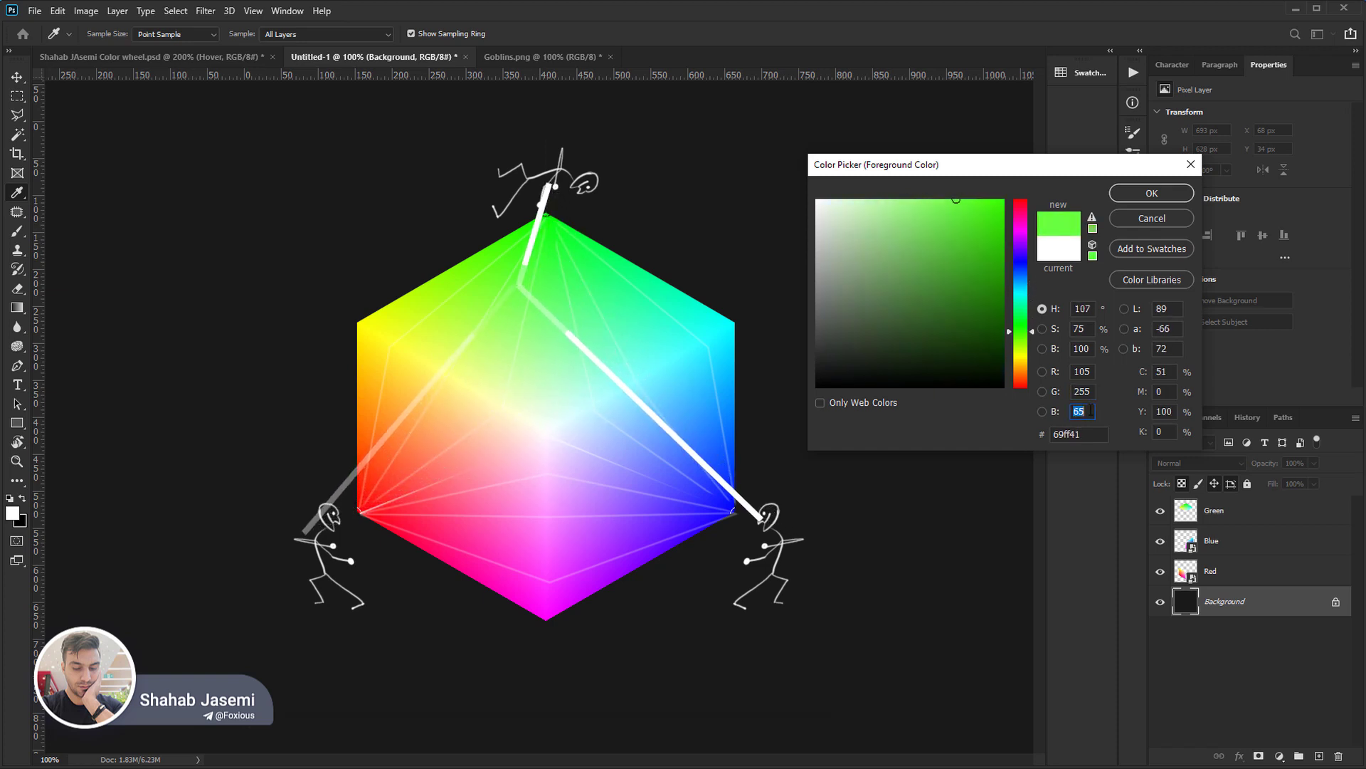
# Raise the blue value and then the red value in coarse increments to 255, bringing the colour back to white.
pyautogui.hotkey('shift', 'Up')
pyautogui.hotkey('shift', 'Up')
pyautogui.hotkey('shift', 'Up')
pyautogui.hotkey('shift', 'Up')
pyautogui.hotkey('shift', 'Up')
pyautogui.hotkey('shift', 'Up')
pyautogui.hotkey('shift', 'Up')
pyautogui.hotkey('shift', 'Up')
pyautogui.hotkey('shift', 'Up')
pyautogui.hotkey('shift', 'Up')
pyautogui.hotkey('shift', 'Up')
pyautogui.click(1090, 392)
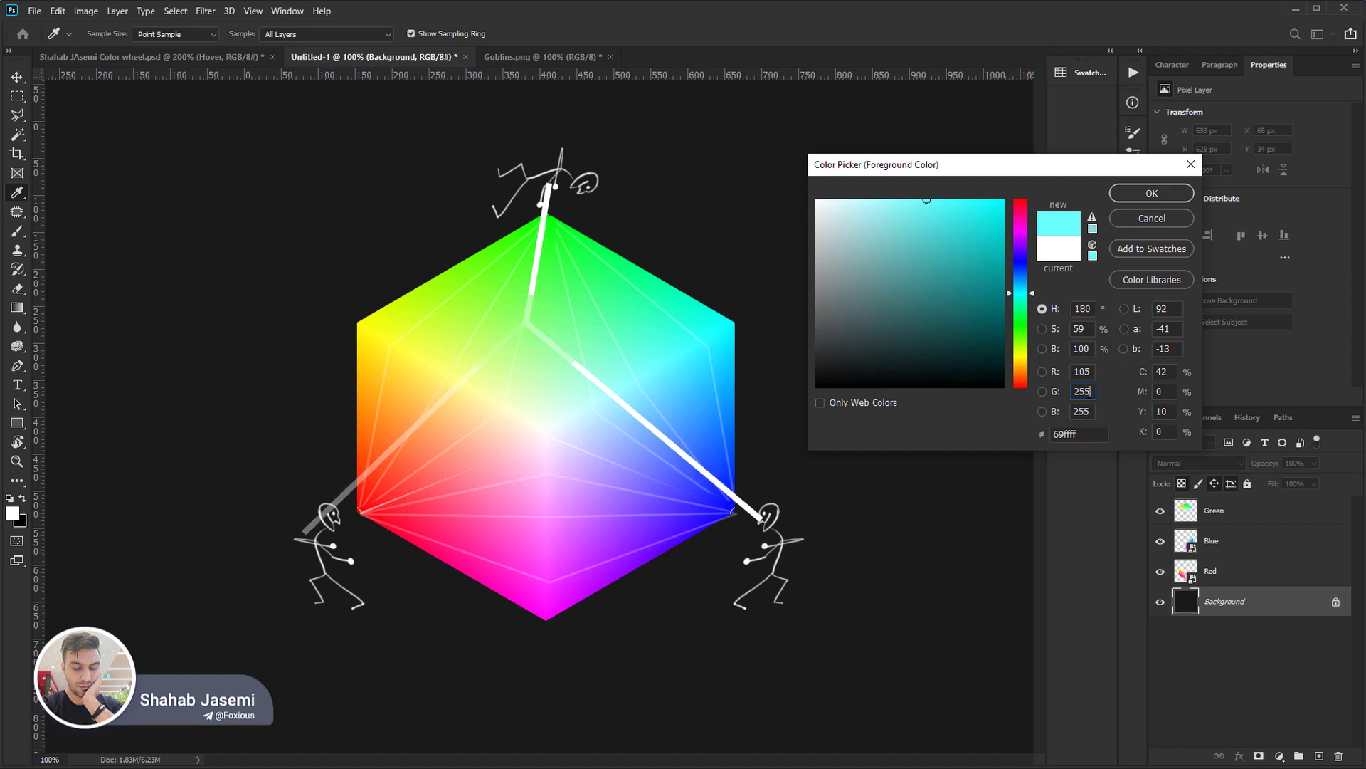
pyautogui.click(1090, 372)
pyautogui.hotkey('shift', 'Up')
pyautogui.hotkey('shift', 'Up')
pyautogui.hotkey('shift', 'Up')
pyautogui.hotkey('shift', 'Up')
pyautogui.hotkey('shift', 'Up')
pyautogui.hotkey('shift', 'Up')
pyautogui.hotkey('shift', 'Up')
pyautogui.hotkey('shift', 'Up')
pyautogui.hotkey('shift', 'Up')
pyautogui.hotkey('shift', 'Up')
pyautogui.hotkey('shift', 'Up')
pyautogui.hotkey('shift', 'Up')
pyautogui.hotkey('shift', 'Up')
pyautogui.hotkey('shift', 'Up')
pyautogui.hotkey('shift', 'Up')
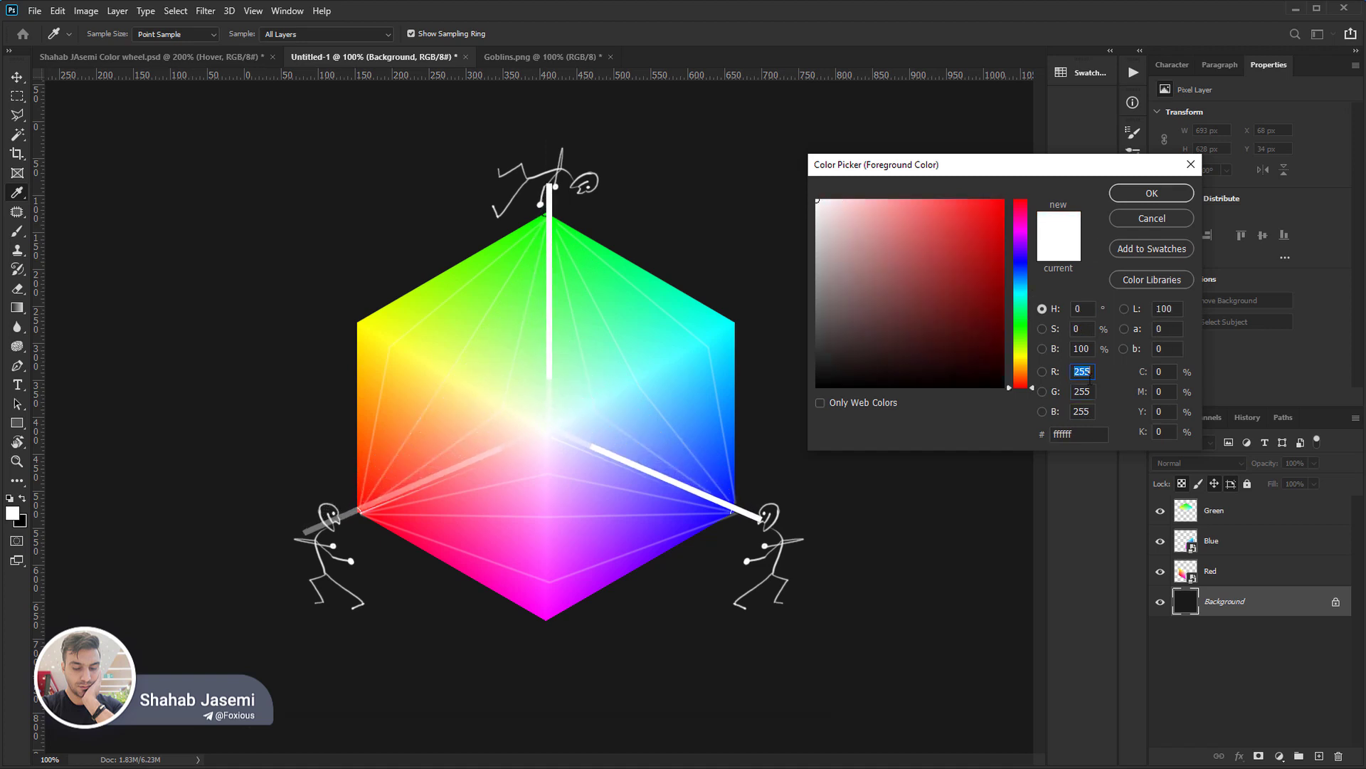
# Lower the green value in coarse increments to 15, shifting white to magenta, and raise it back to 75.
pyautogui.click(1090, 390)
pyautogui.hotkey('shift', 'Down')
pyautogui.hotkey('shift', 'Down')
pyautogui.hotkey('shift', 'Down')
pyautogui.hotkey('shift', 'Down')
pyautogui.hotkey('shift', 'Down')
pyautogui.hotkey('shift', 'Down')
pyautogui.hotkey('shift', 'Down')
pyautogui.hotkey('shift', 'Down')
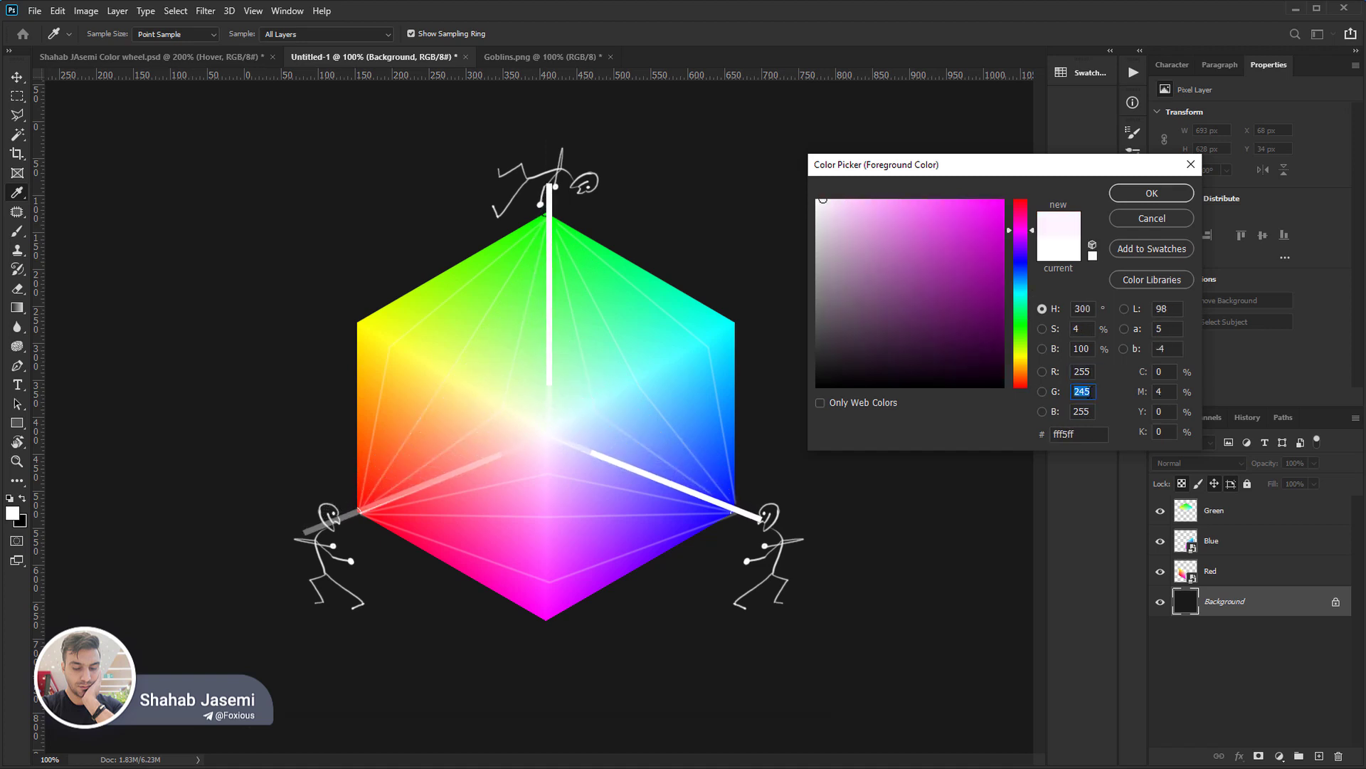
pyautogui.hotkey('shift', 'Down')
pyautogui.hotkey('shift', 'Down')
pyautogui.hotkey('shift', 'Down')
pyautogui.hotkey('shift', 'Down')
pyautogui.hotkey('shift', 'Down')
pyautogui.hotkey('shift', 'Down')
pyautogui.hotkey('shift', 'Down')
pyautogui.hotkey('shift', 'Down')
pyautogui.hotkey('shift', 'Down')
pyautogui.hotkey('shift', 'Down')
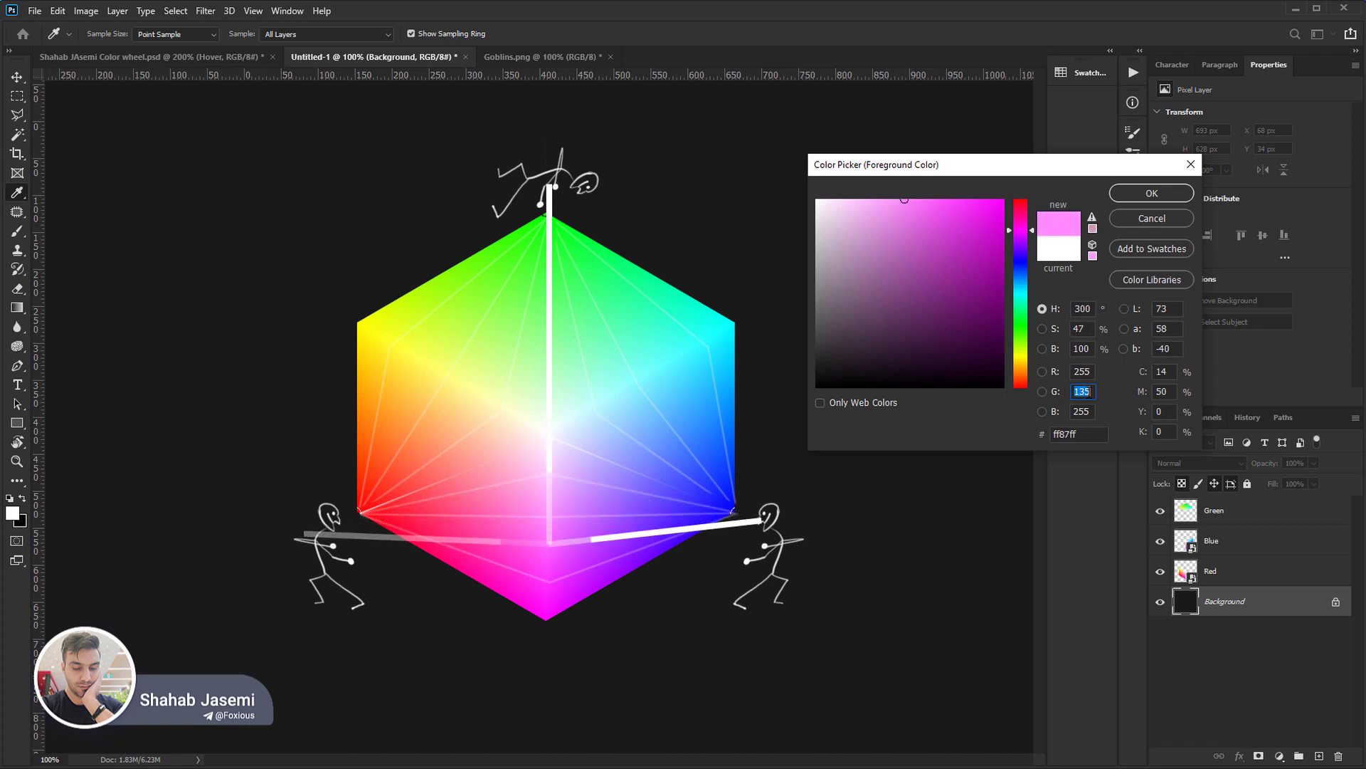
pyautogui.hotkey('shift', 'Down')
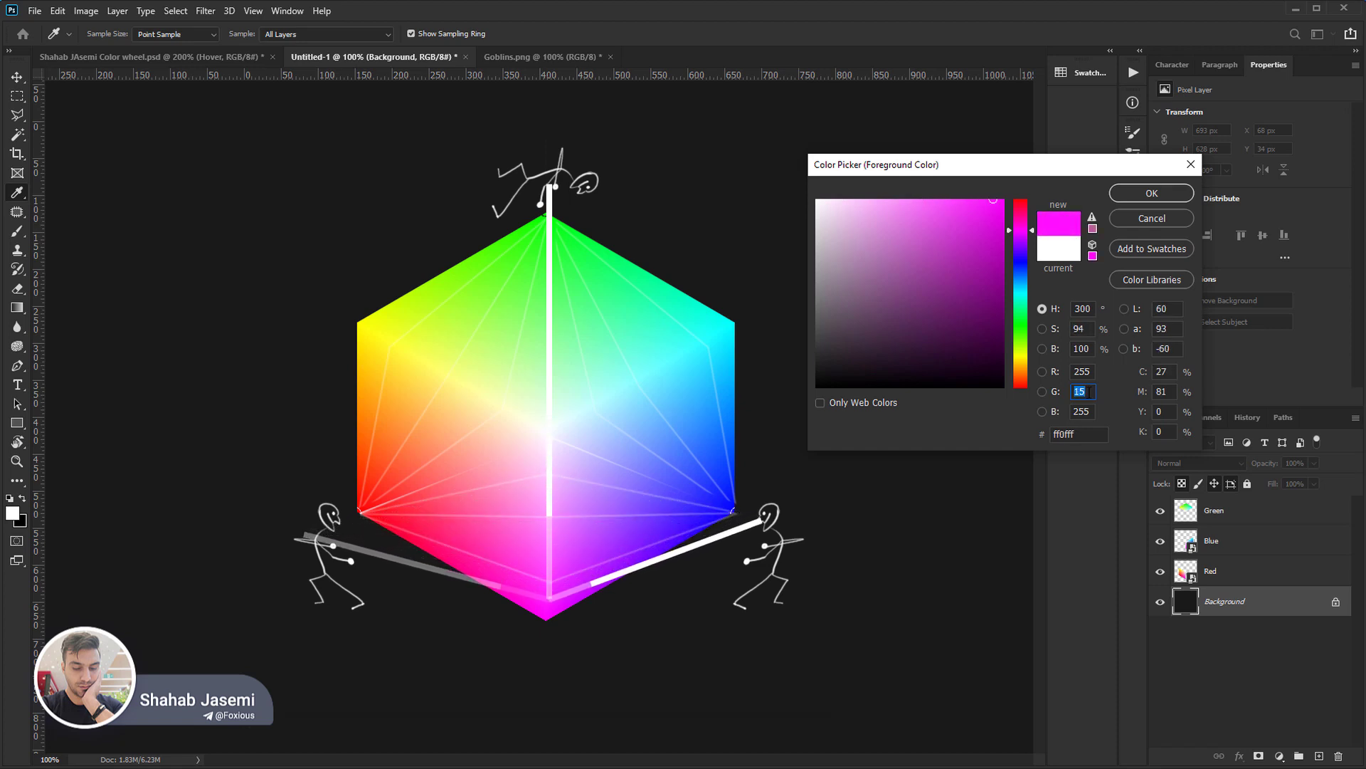
pyautogui.hotkey('shift', 'Up')
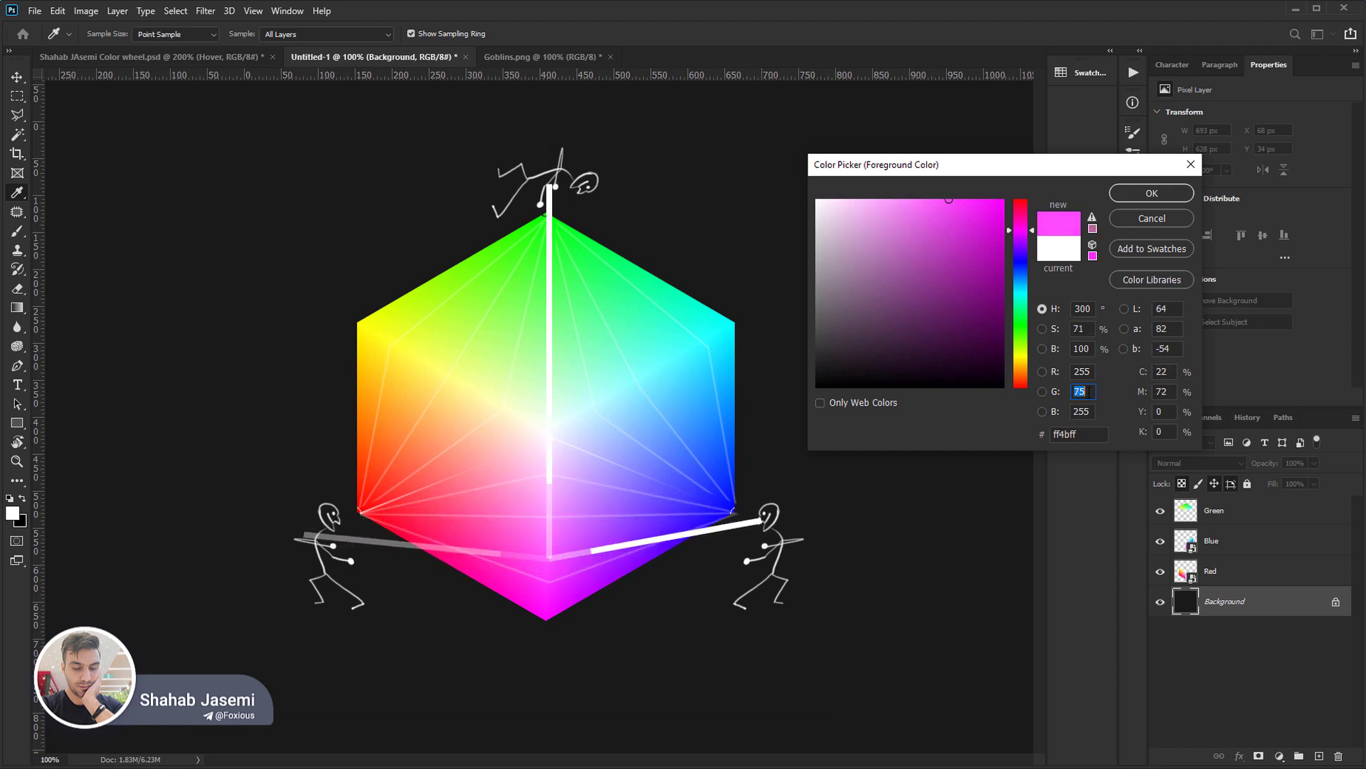
# Lower the blue value in coarse increments past 175, shifting the magenta towards red.
pyautogui.click(1094, 412)
pyautogui.hotkey('shift', 'Down')
pyautogui.hotkey('shift', 'Down')
pyautogui.hotkey('shift', 'Down')
pyautogui.hotkey('shift', 'Down')
pyautogui.hotkey('shift', 'Down')
pyautogui.hotkey('shift', 'Down')
pyautogui.hotkey('shift', 'Down')
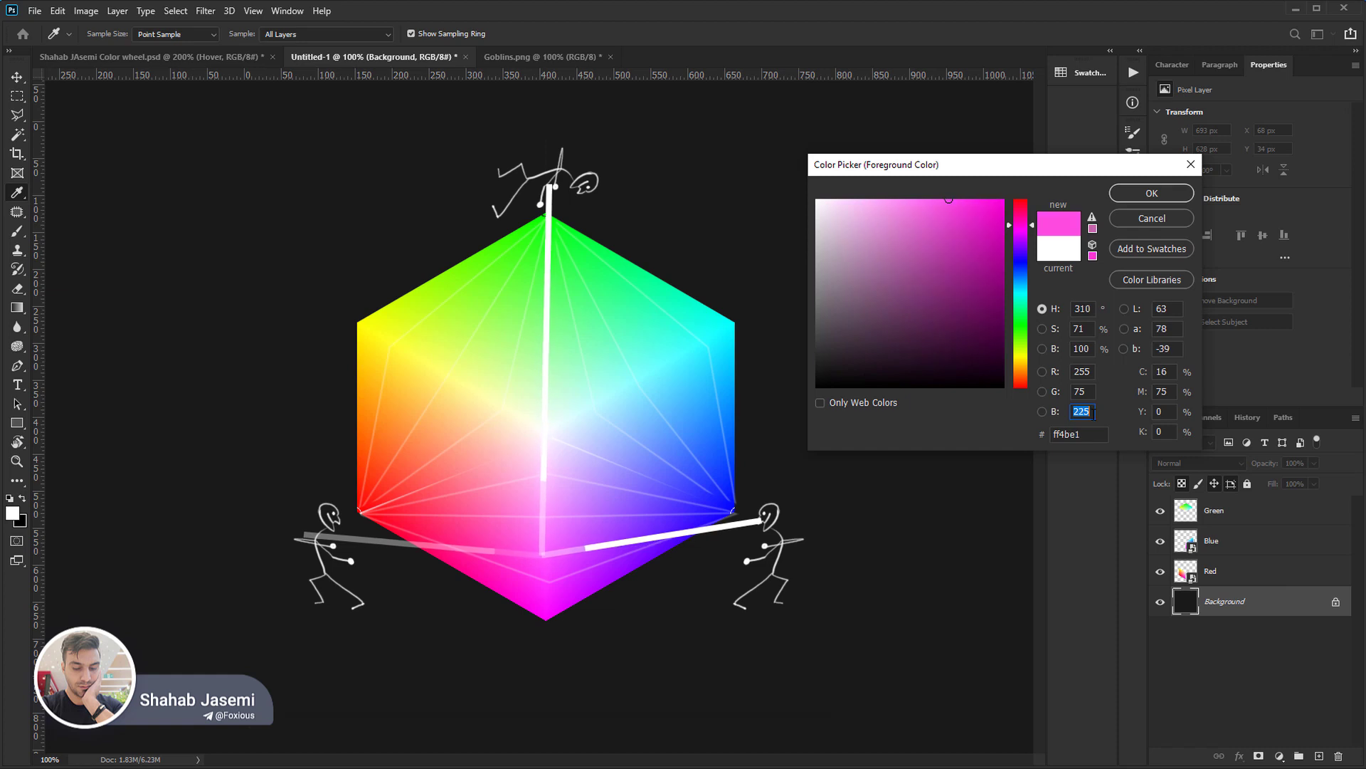
pyautogui.hotkey('shift', 'Down')
pyautogui.hotkey('shift', 'Down')
pyautogui.hotkey('shift', 'Down')
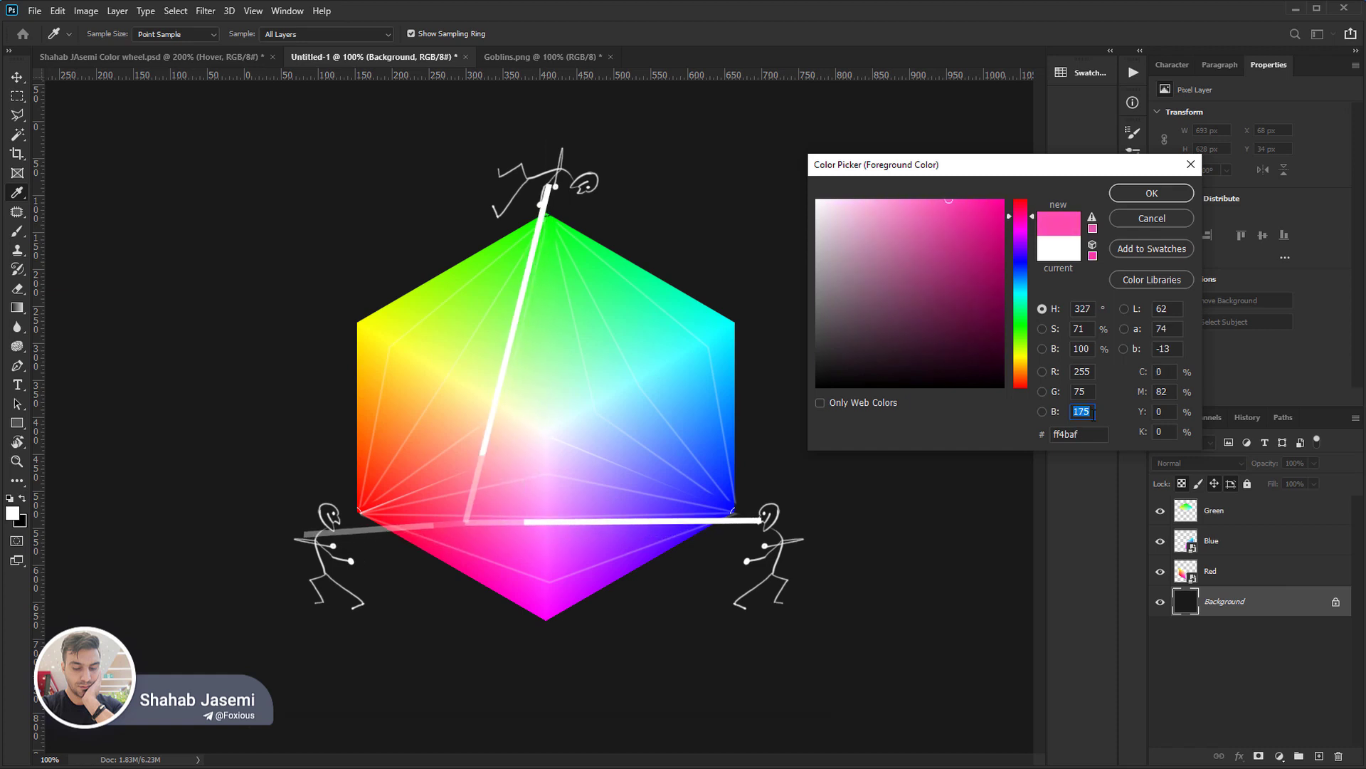
pyautogui.hotkey('shift', 'Down')
pyautogui.hotkey('shift', 'Down')
pyautogui.hotkey('shift', 'Down')
pyautogui.hotkey('shift', 'Down')
pyautogui.hotkey('shift', 'Down')
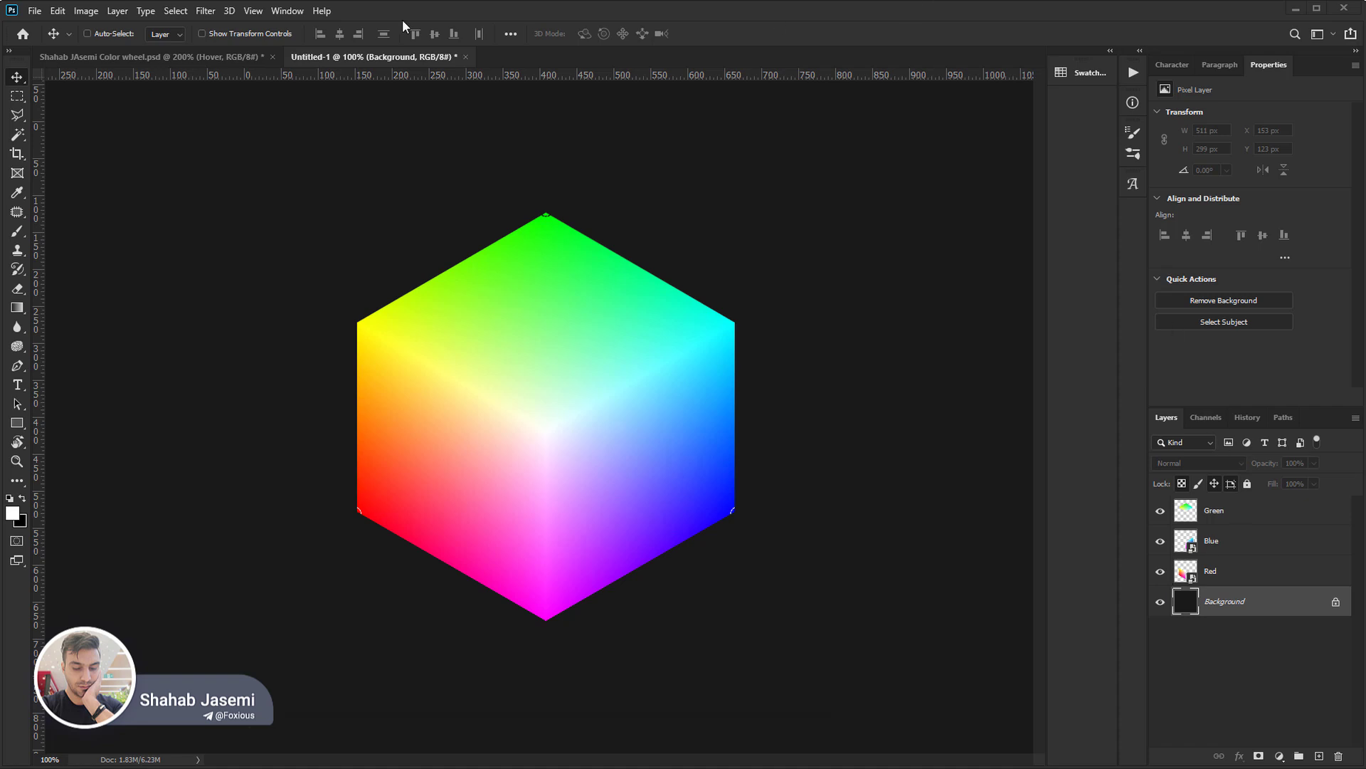
# Close the Untitled-1 document without saving, and delete the Hover and Idle layers from the colour wheel document.
pyautogui.click(469, 58)
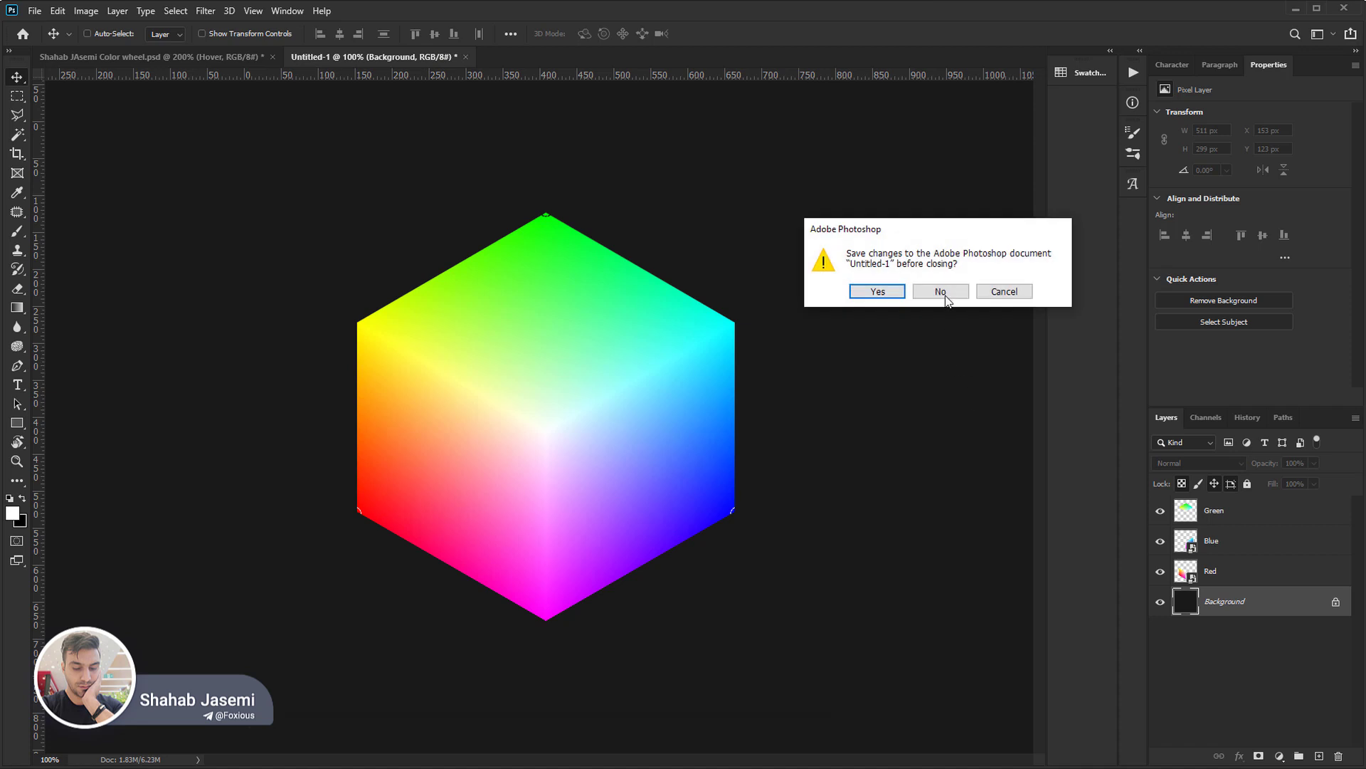
pyautogui.click(940, 297)
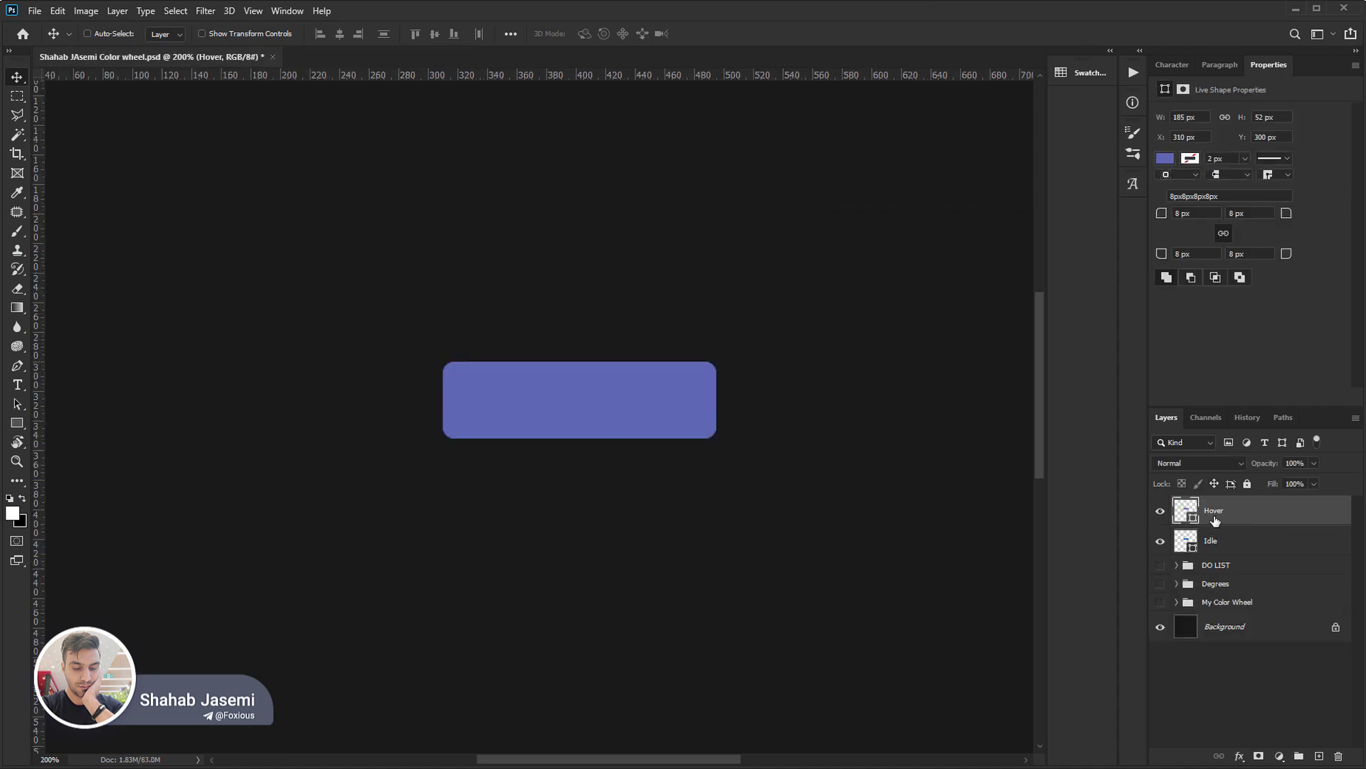
pyautogui.press('Delete')
pyautogui.press('Delete')
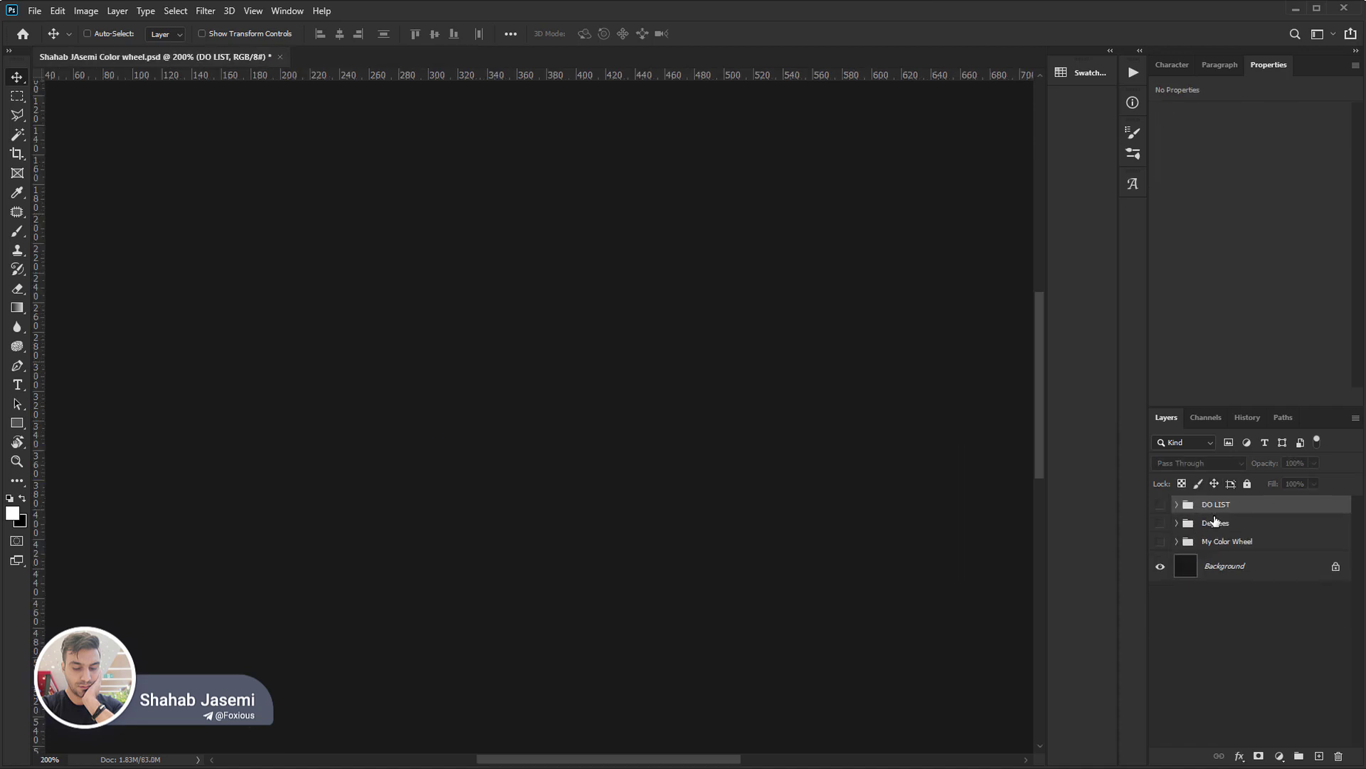
# Draw a rectangle shape about 322 × 253 px in the middle of the canvas and remove its fill.
pyautogui.click(17, 423)
pyautogui.moveTo(360, 237)
pyautogui.mouseDown()
pyautogui.moveTo(638, 473)
pyautogui.moveTo(837, 611)
pyautogui.mouseUp()
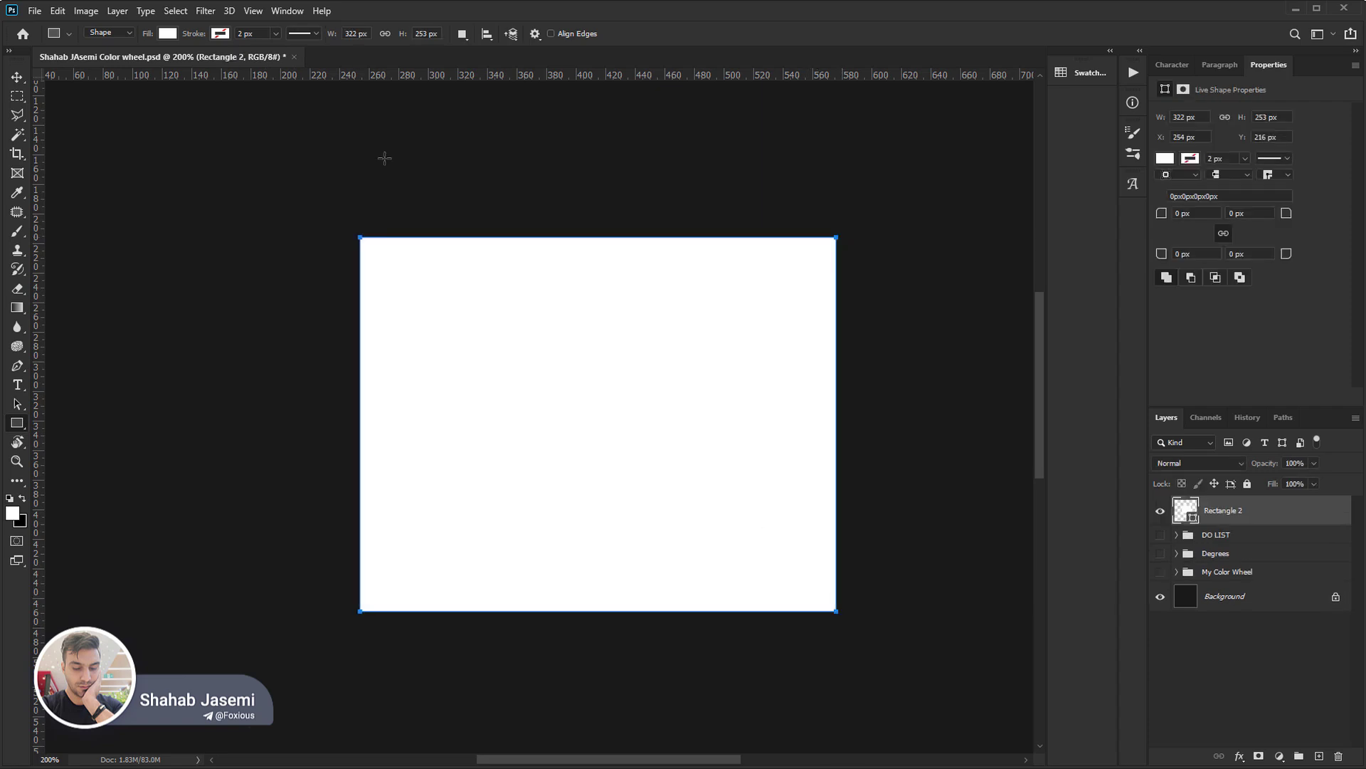
pyautogui.click(169, 34)
pyautogui.click(80, 62)
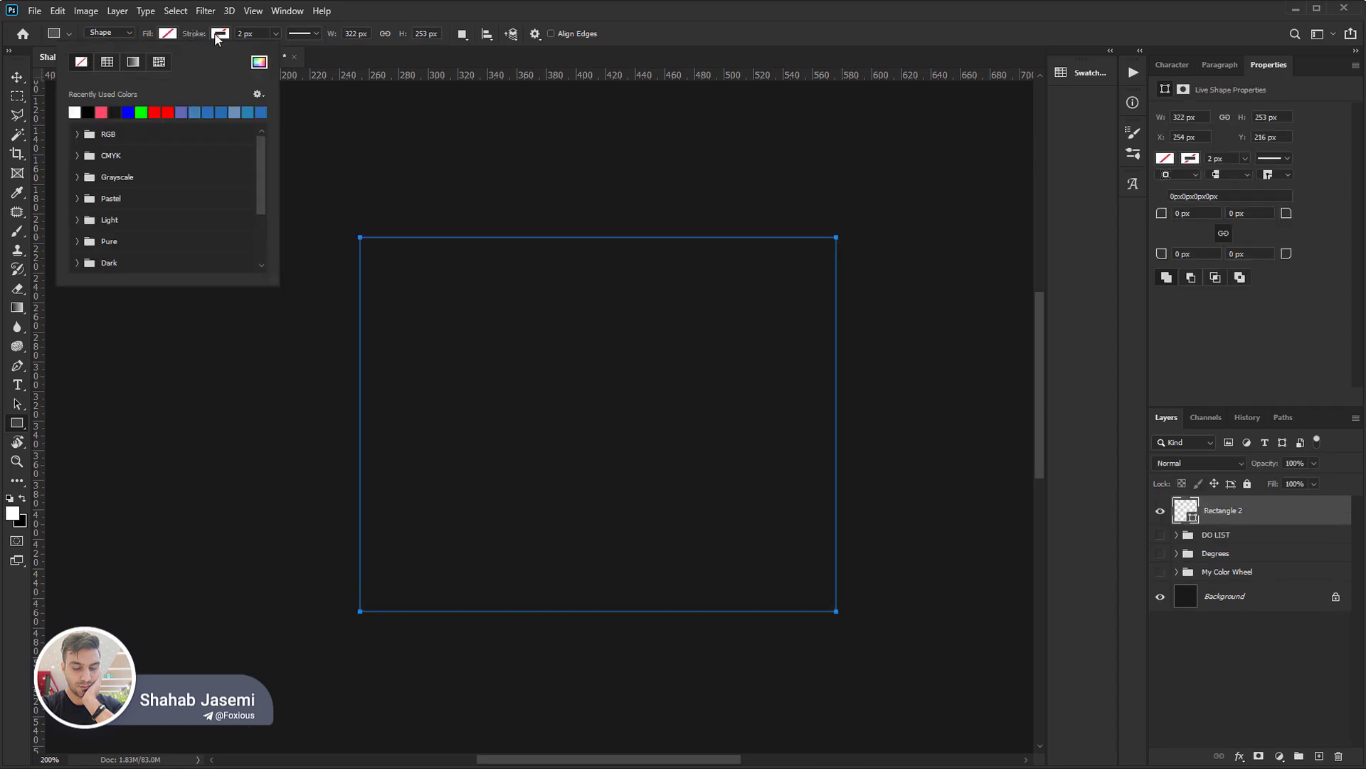
# Give the rectangle a solid tan stroke in colour #c19775.
pyautogui.click(312, 62)
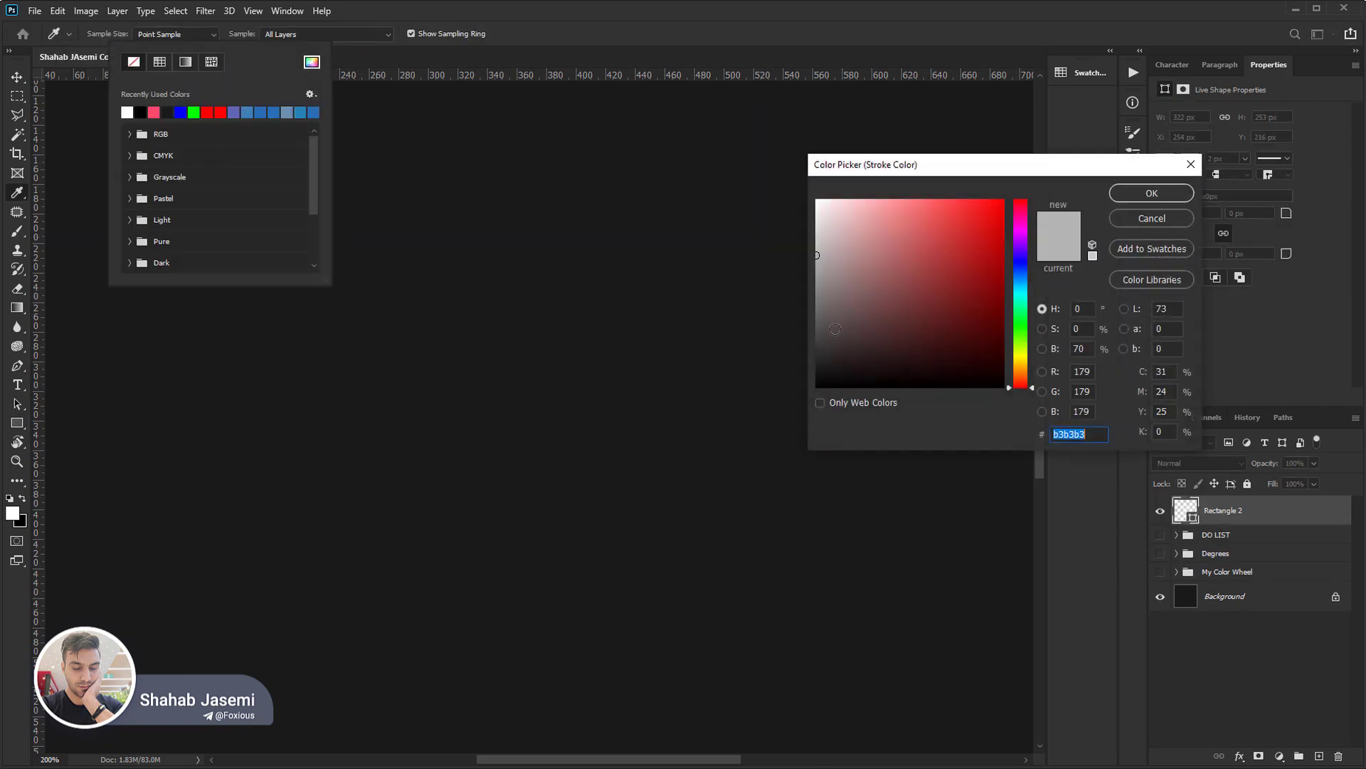
pyautogui.click(846, 299)
pyautogui.moveTo(846, 299); pyautogui.dragTo(869, 260)
pyautogui.moveTo(1020, 285)
pyautogui.mouseDown()
pyautogui.moveTo(1023, 229)
pyautogui.moveTo(1022, 359)
pyautogui.moveTo(1018, 207)
pyautogui.mouseUp()
pyautogui.moveTo(870, 261); pyautogui.dragTo(890, 244)
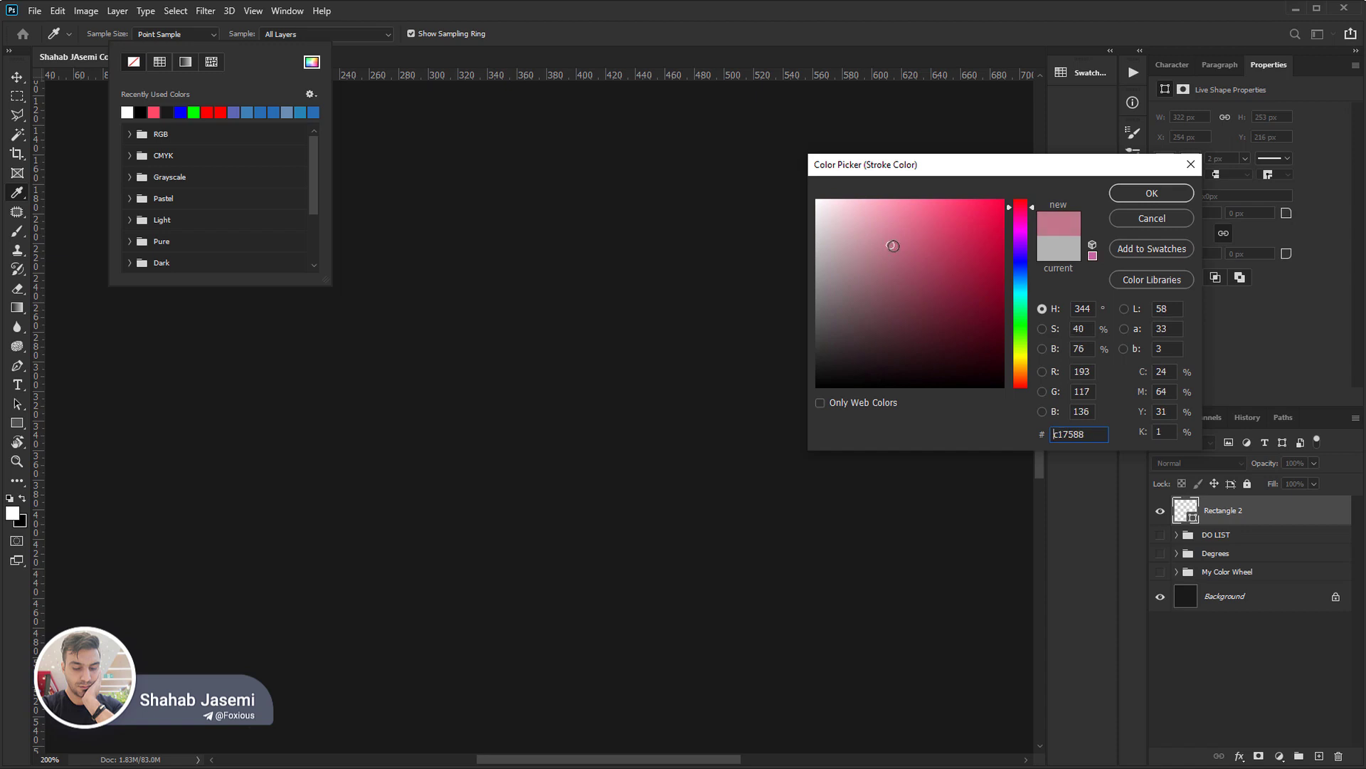
pyautogui.click(1023, 374)
pyautogui.press('Return')
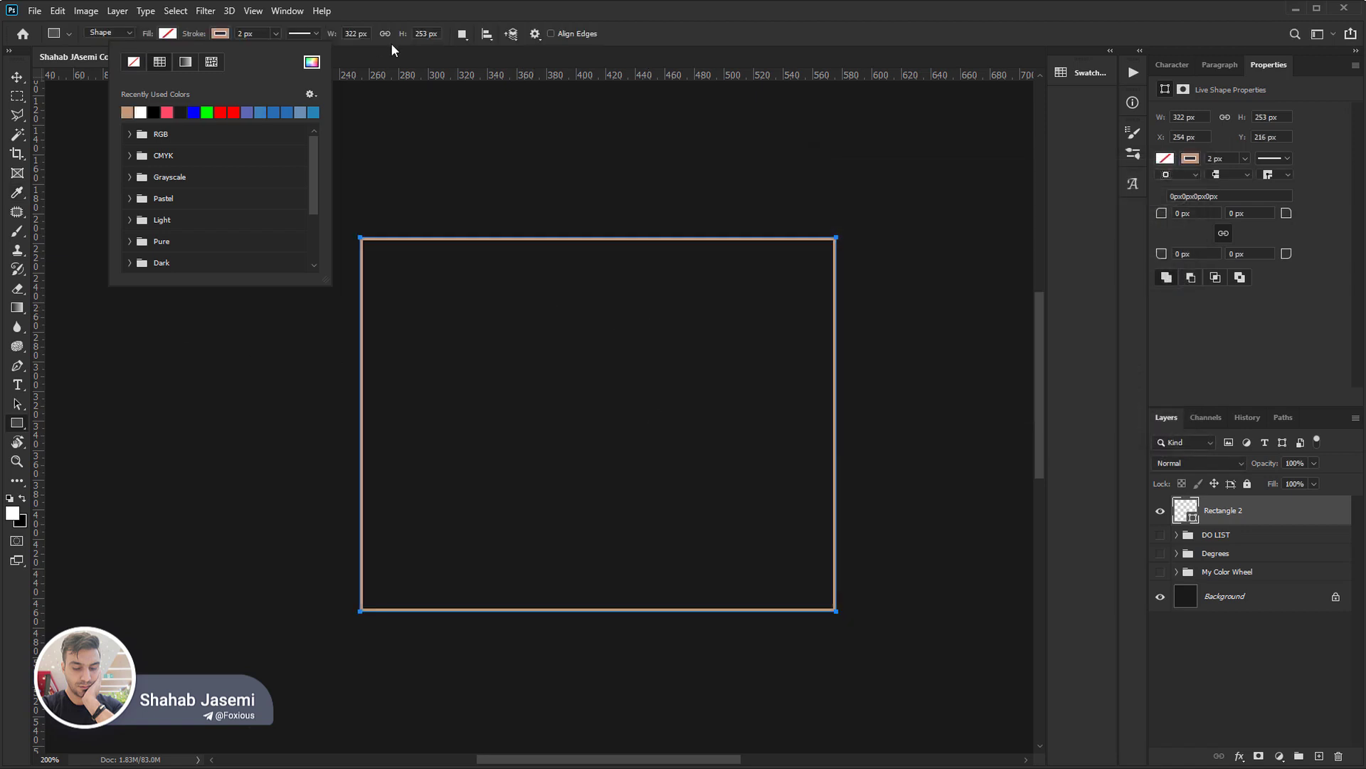
# Set the rectangle's stroke width to 6 px.
pyautogui.click(242, 33)
pyautogui.write('6')
pyautogui.press('Return')
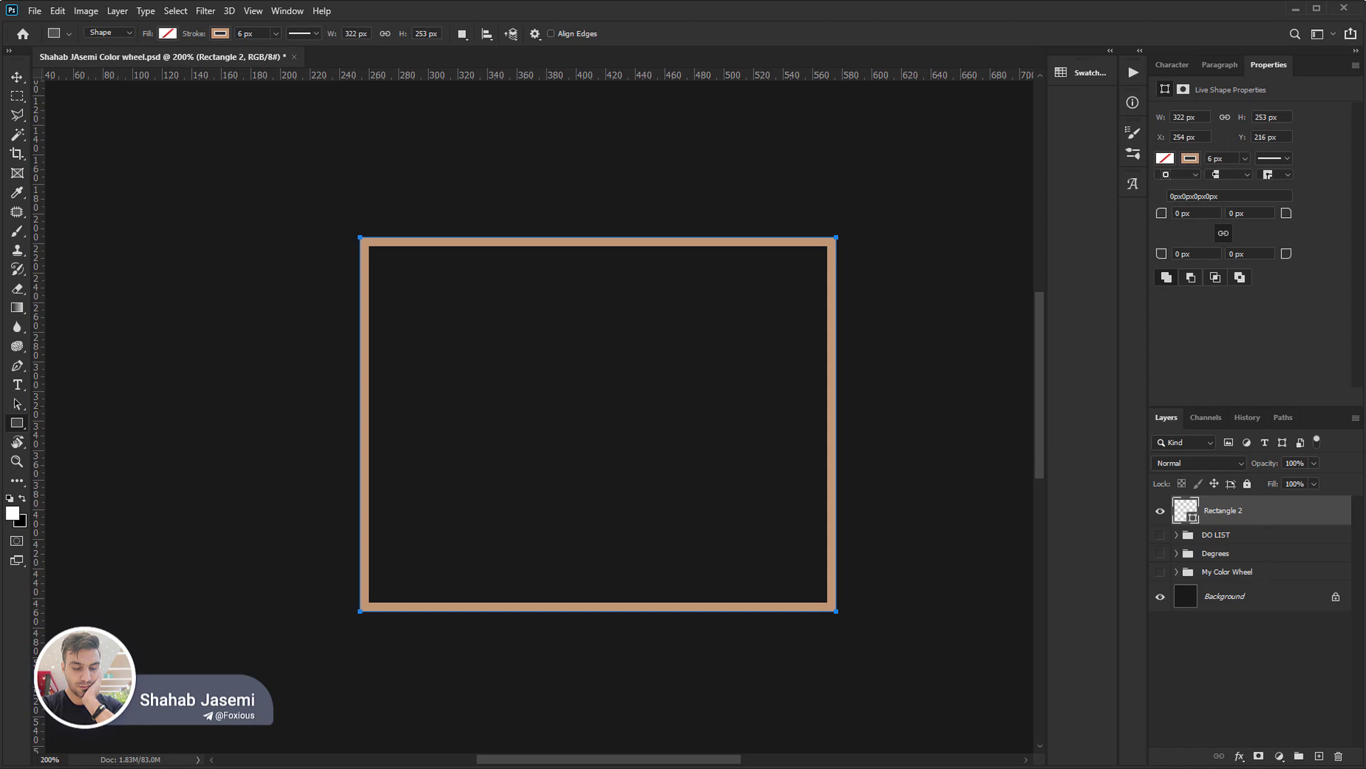
# Paste the grey corner ornament and move it into the lower-left corner of the rectangular frame, at X 254 px, Y 344 px.
pyautogui.hotkey('ctrl', 'v')
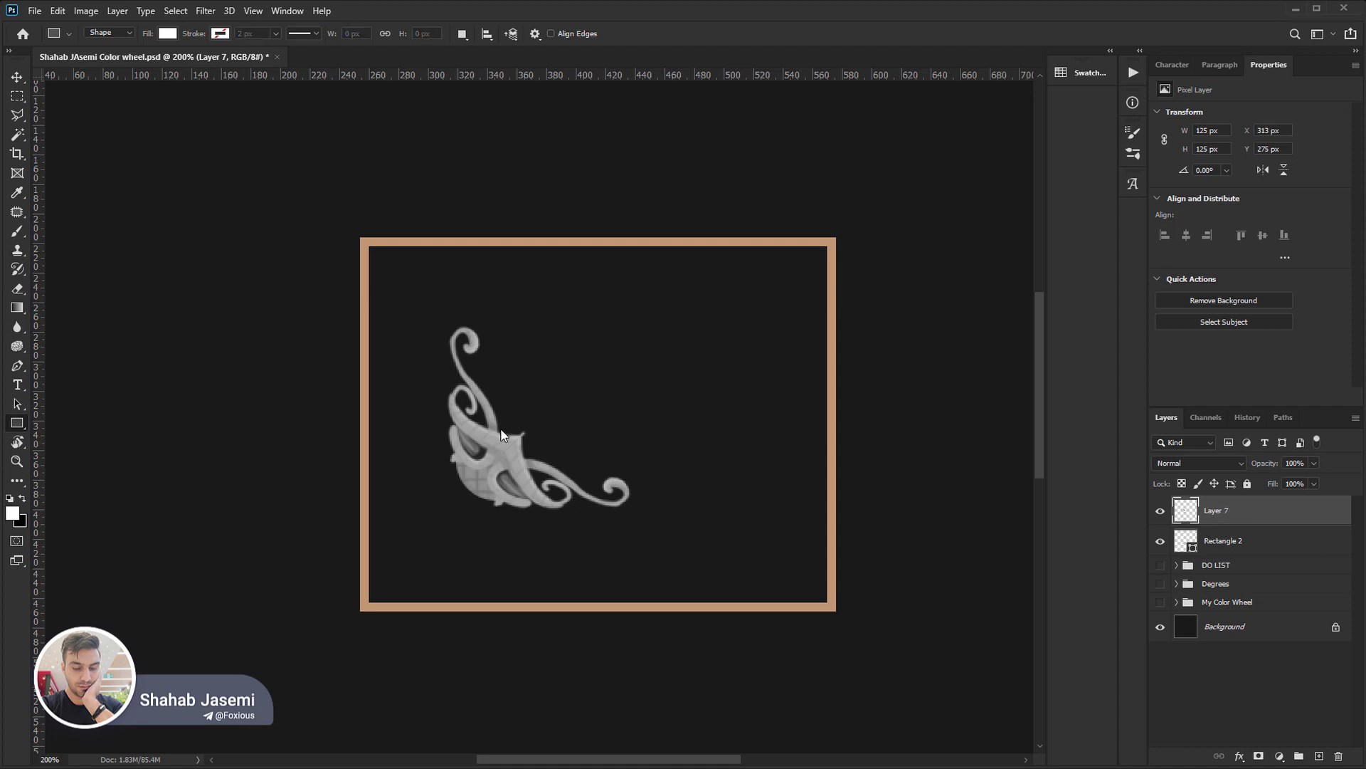
pyautogui.hotkey('ctrl', 't')
pyautogui.moveTo(503, 451); pyautogui.dragTo(413, 554)
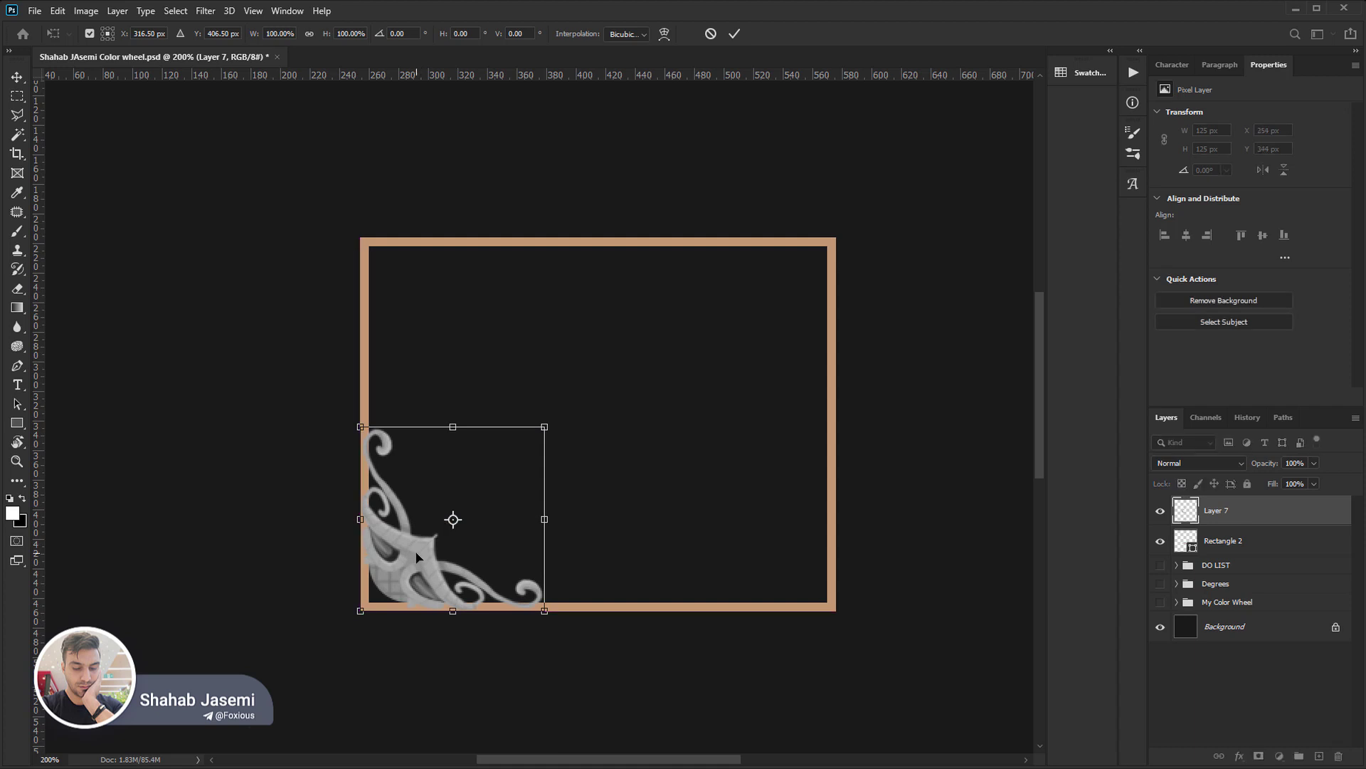
pyautogui.press('Return')
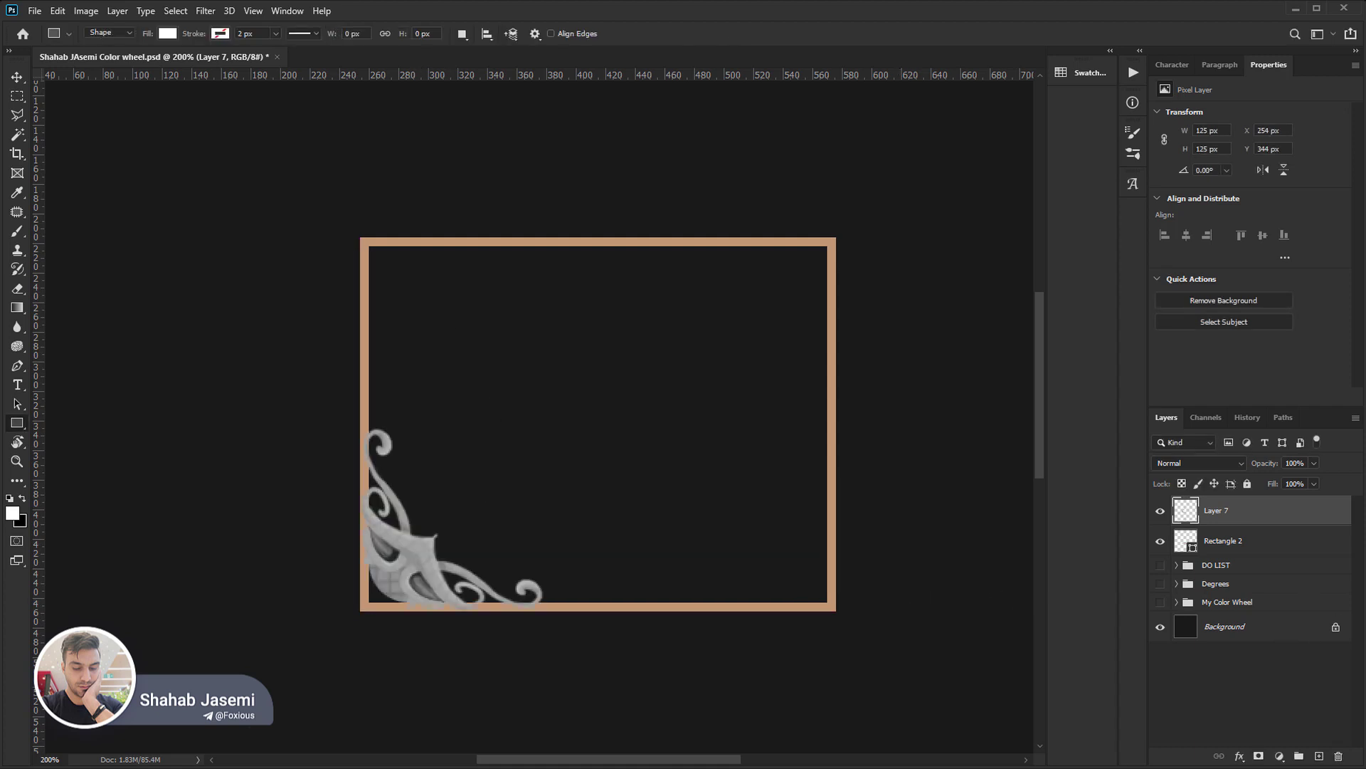
# Try a midtone Color Balance of +49 red and +49 green on the ornament.
pyautogui.hotkey('ctrl', 'b')
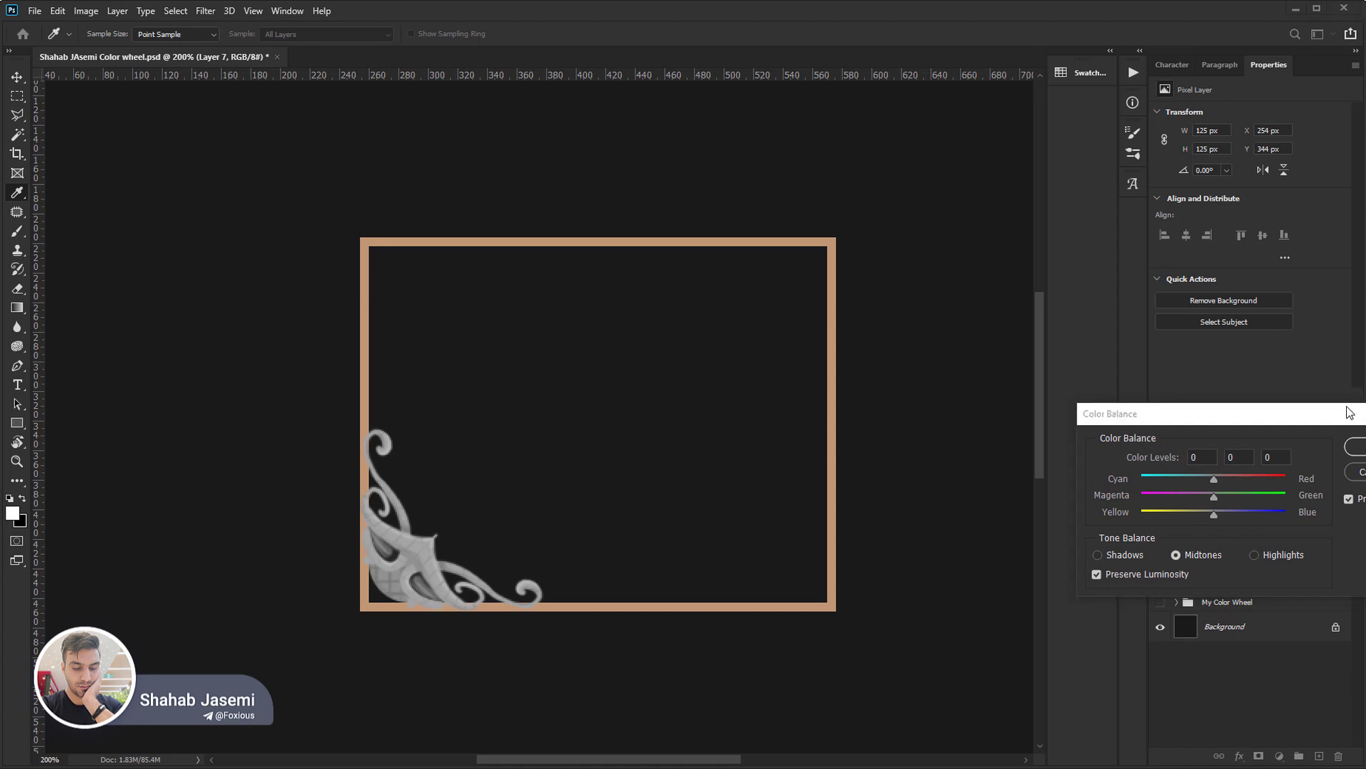
pyautogui.moveTo(1340, 417); pyautogui.dragTo(1146, 389)
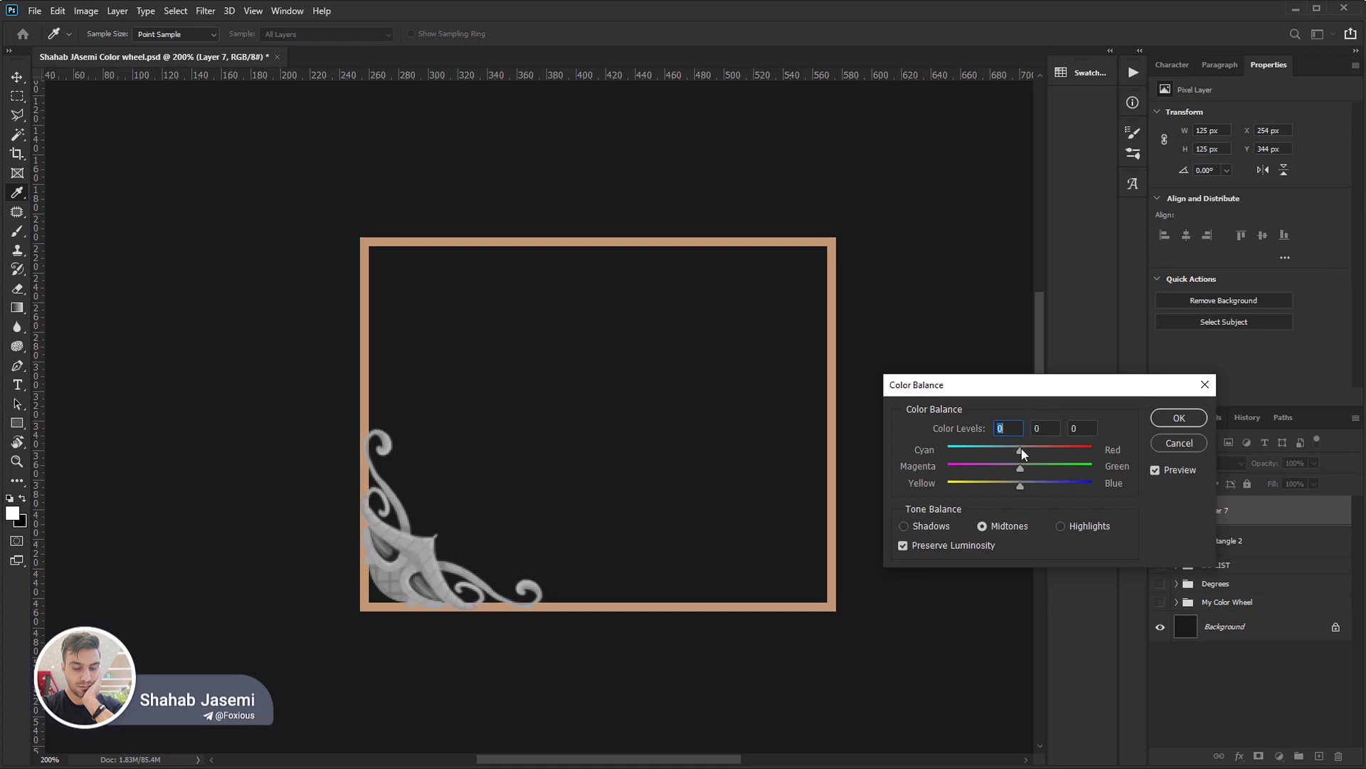
pyautogui.moveTo(1021, 450); pyautogui.dragTo(1055, 450)
pyautogui.press('Tab')
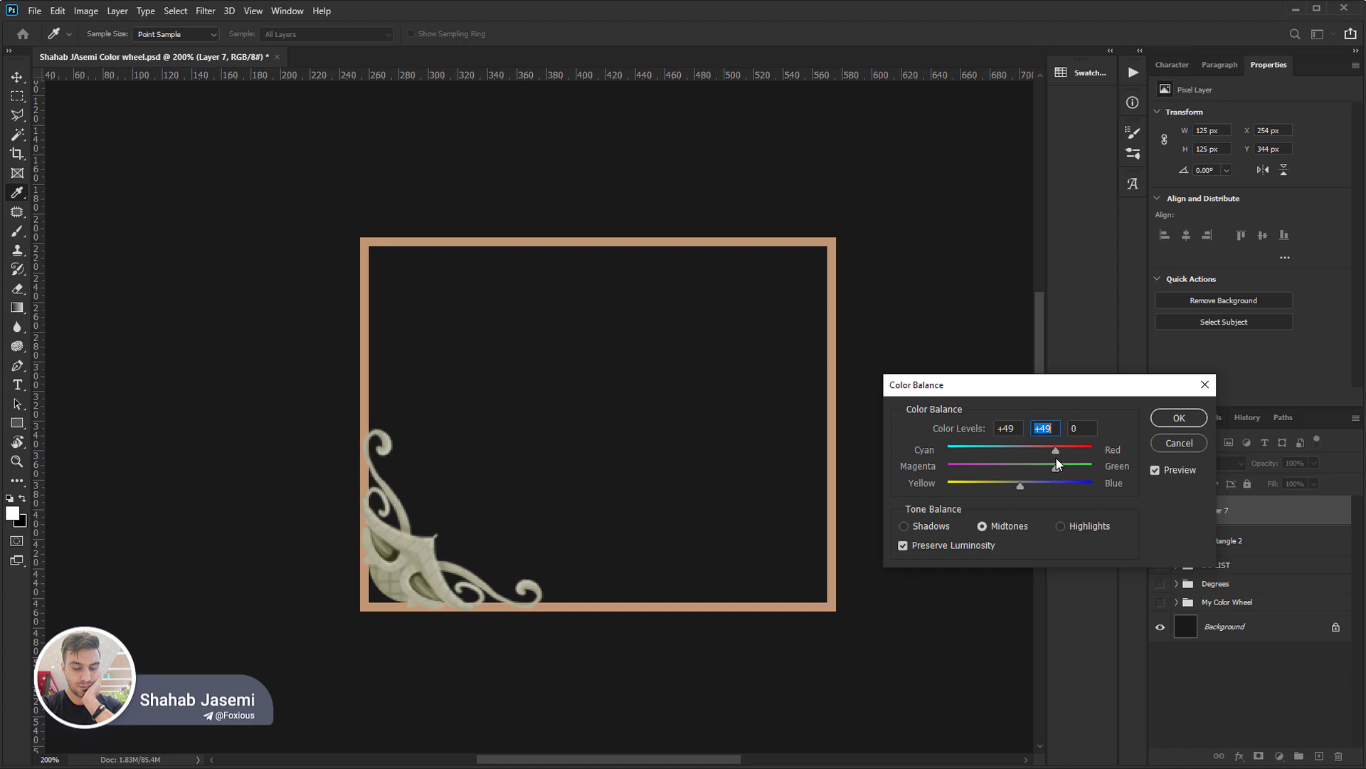
pyautogui.press('Escape')
pyautogui.press('u')
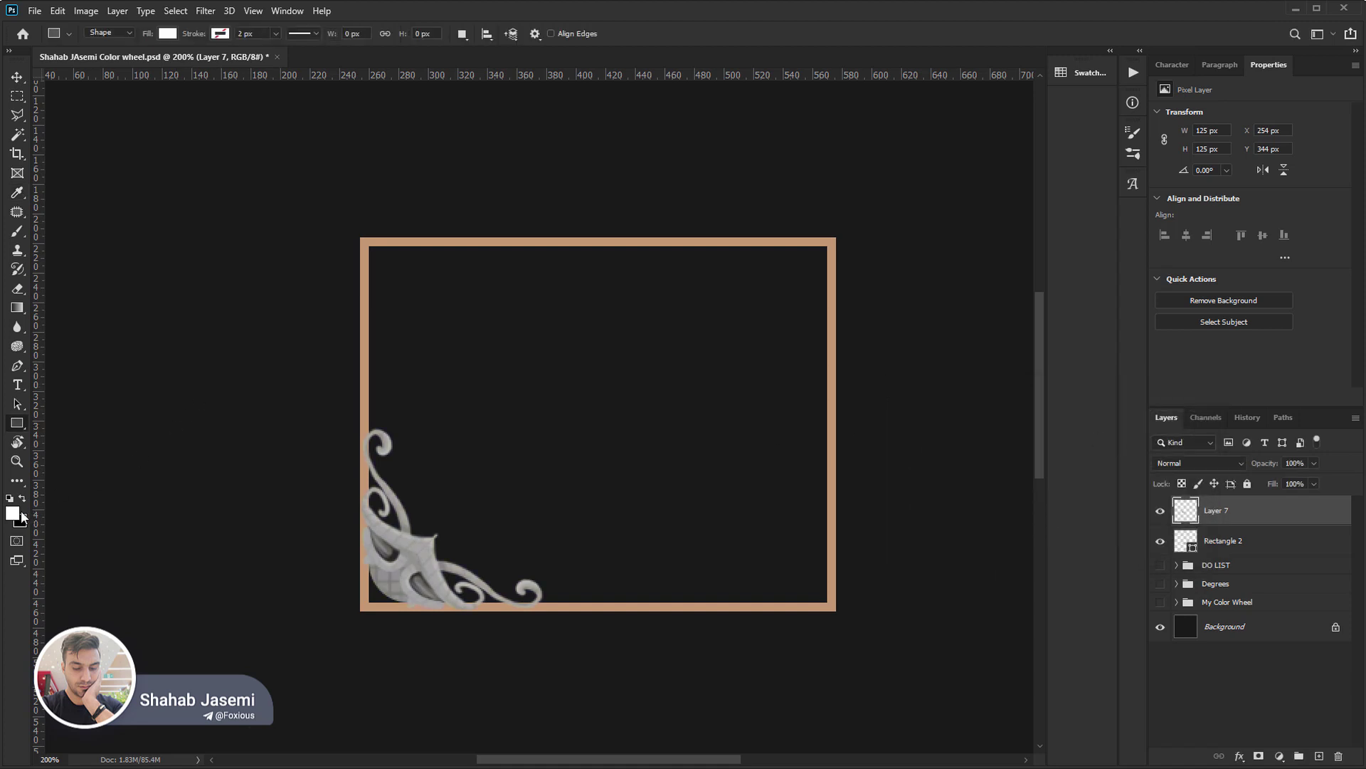
# Sample the frame's stroke colour in the foreground Color Picker to check its hue, leaving the foreground colour as it was.
pyautogui.click(13, 513)
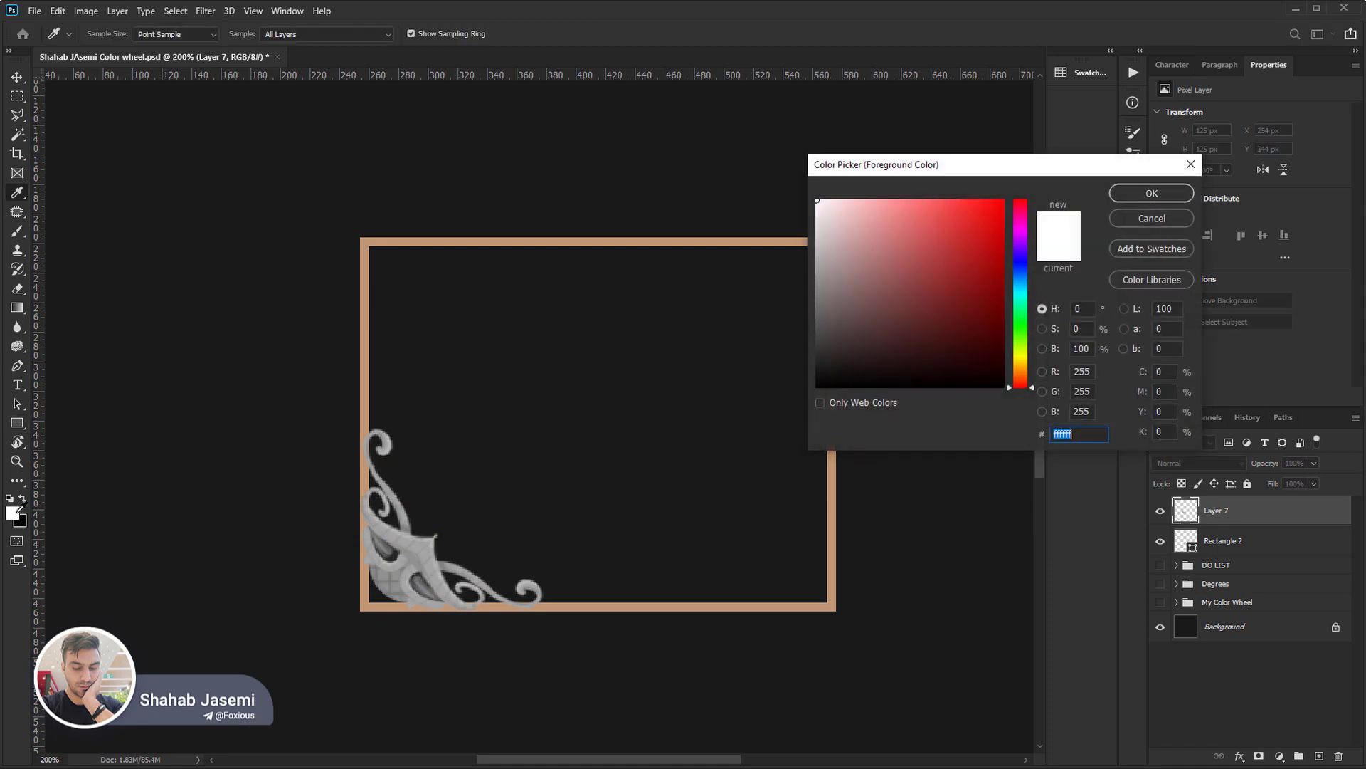
pyautogui.click(832, 600)
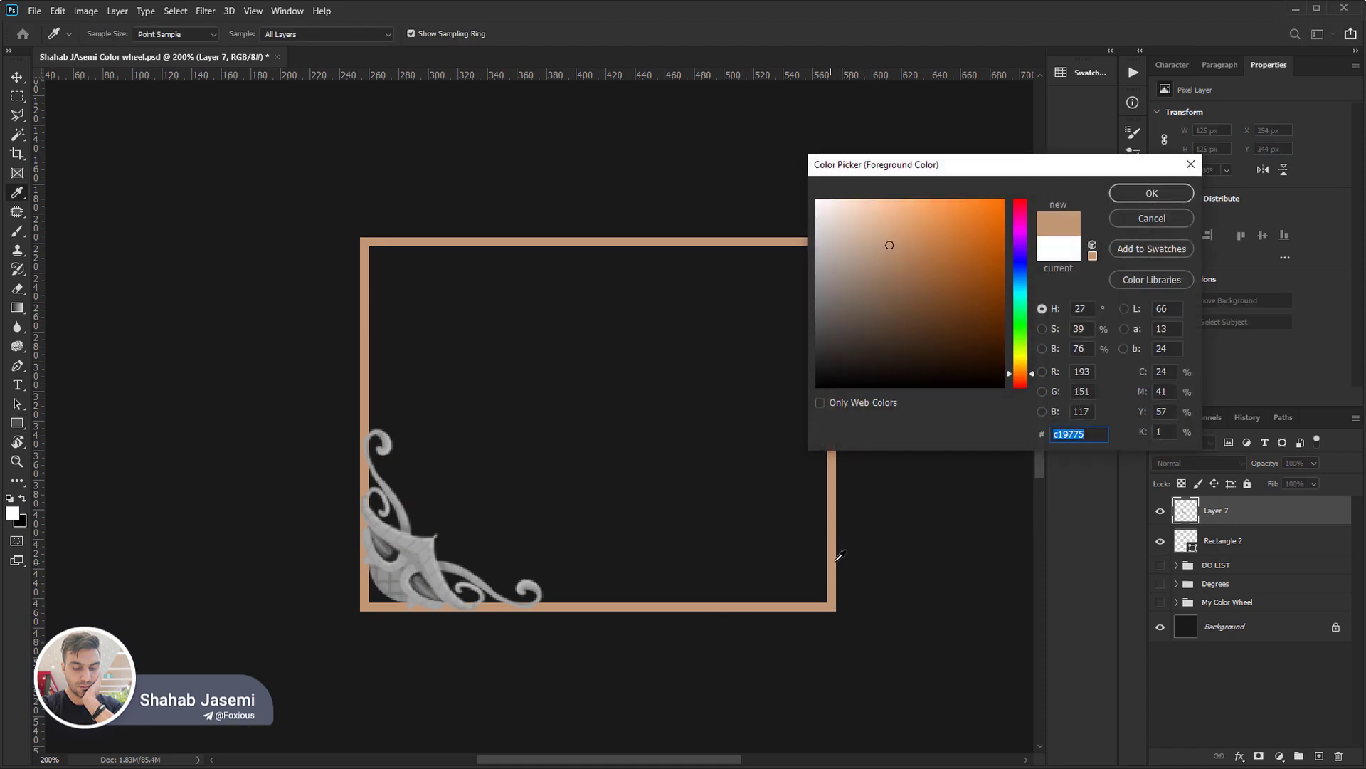
pyautogui.doubleClick(1082, 309)
pyautogui.click(1150, 219)
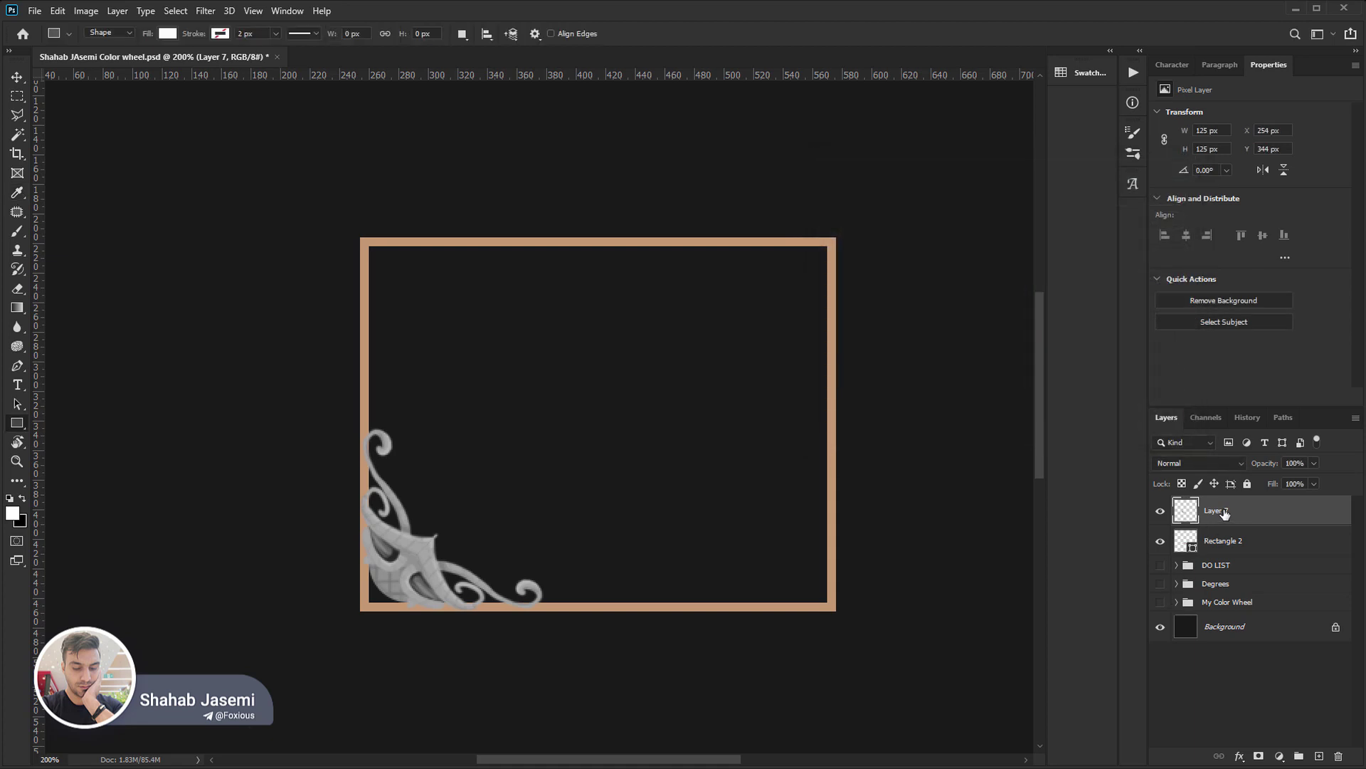
# Brighten the ornament with Levels by setting the white input level to 240, and compare it with the original by undoing and redoing.
pyautogui.hotkey('ctrl', 'l')
pyautogui.moveTo(1258, 348); pyautogui.dragTo(931, 260)
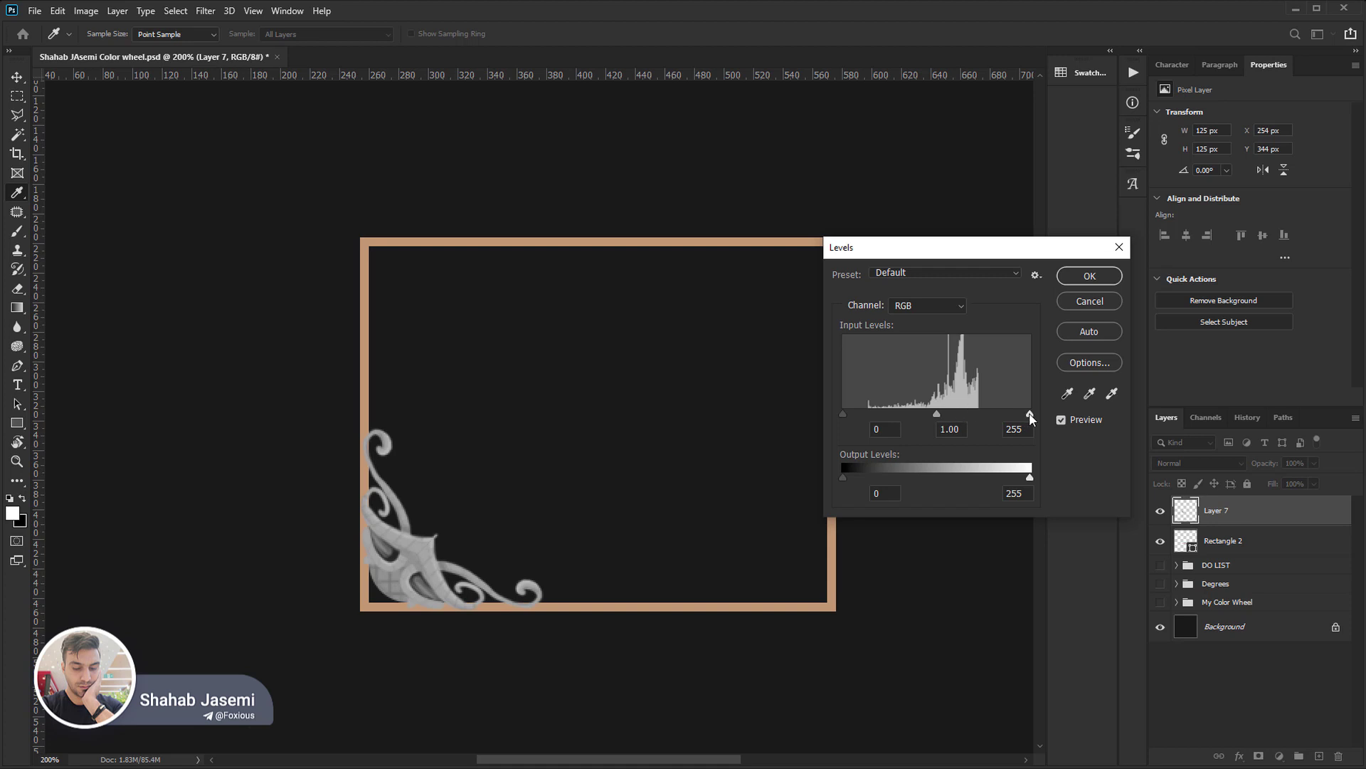
pyautogui.moveTo(1030, 414); pyautogui.dragTo(1019, 414)
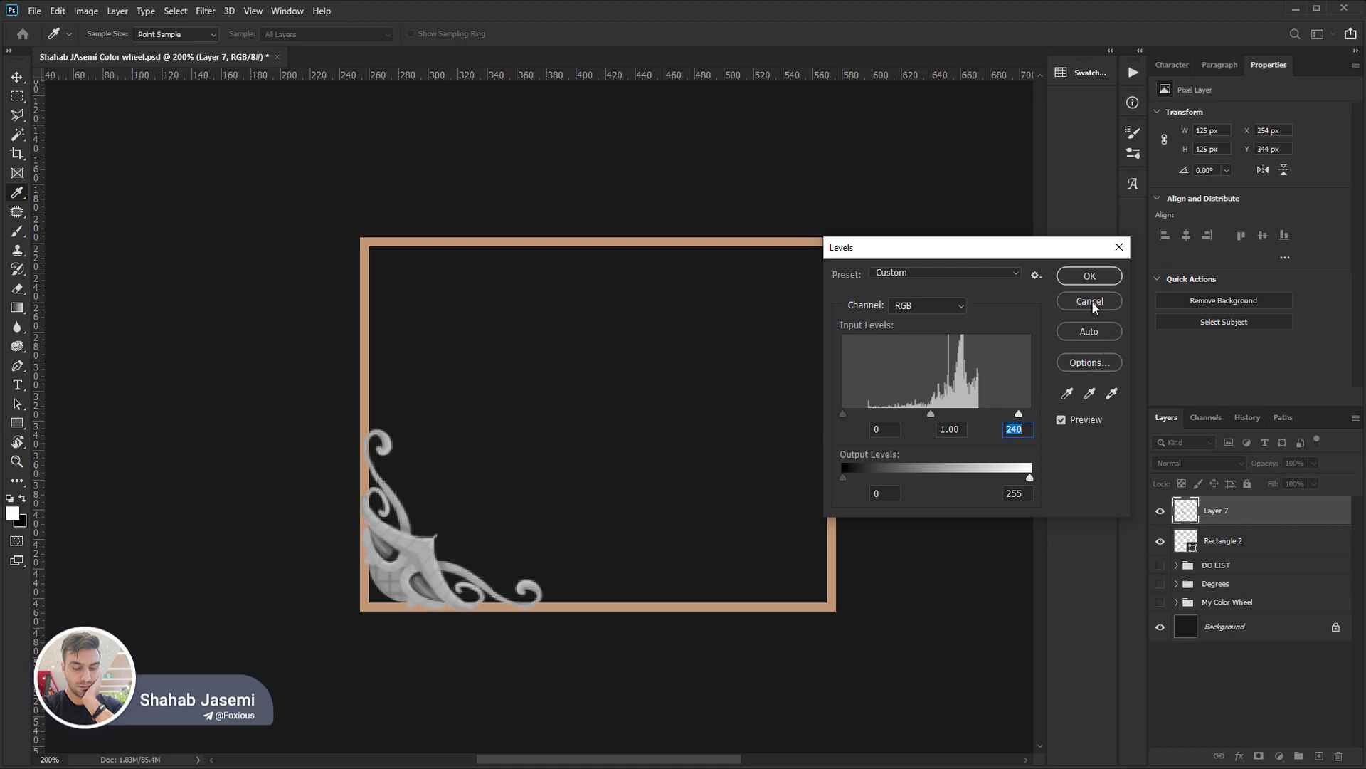
pyautogui.click(1089, 275)
pyautogui.hotkey('ctrl', 'z')
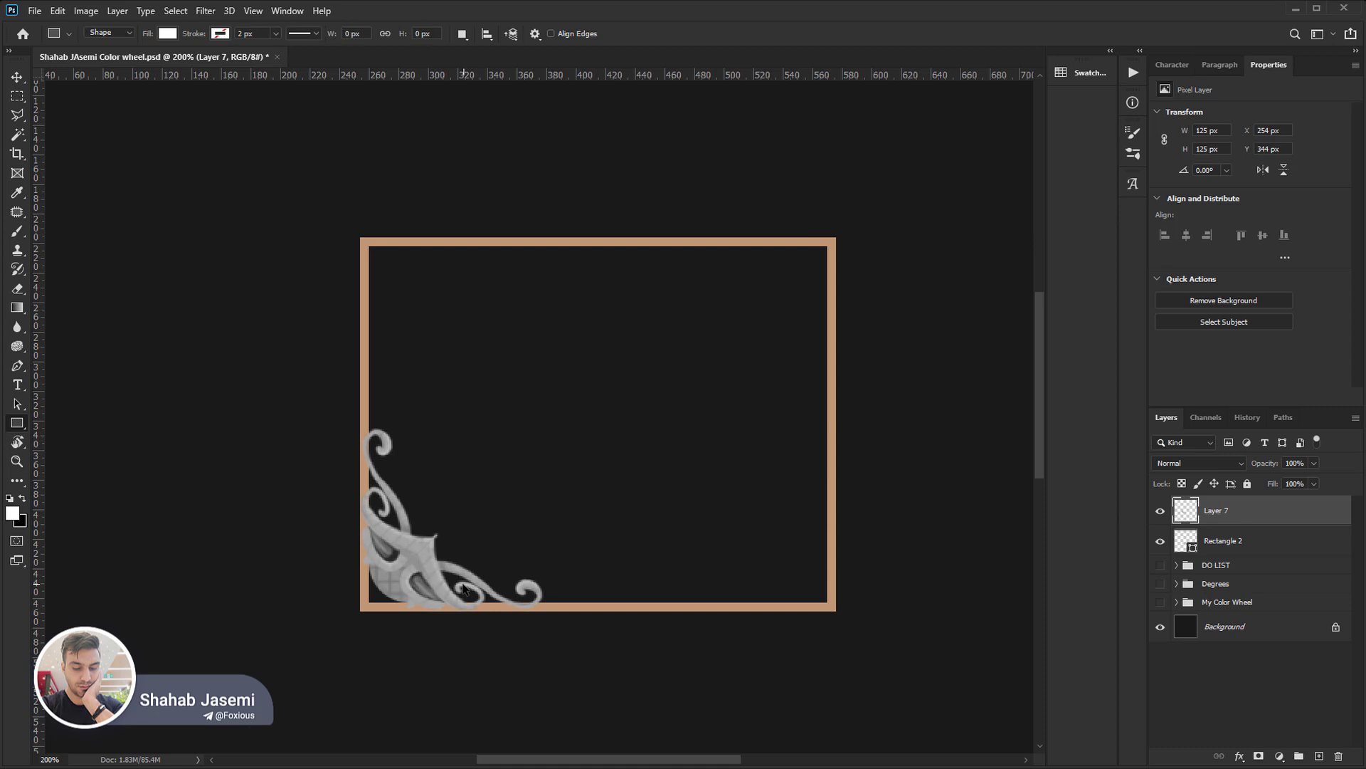
pyautogui.hotkey('ctrl', 'shift', 'z')
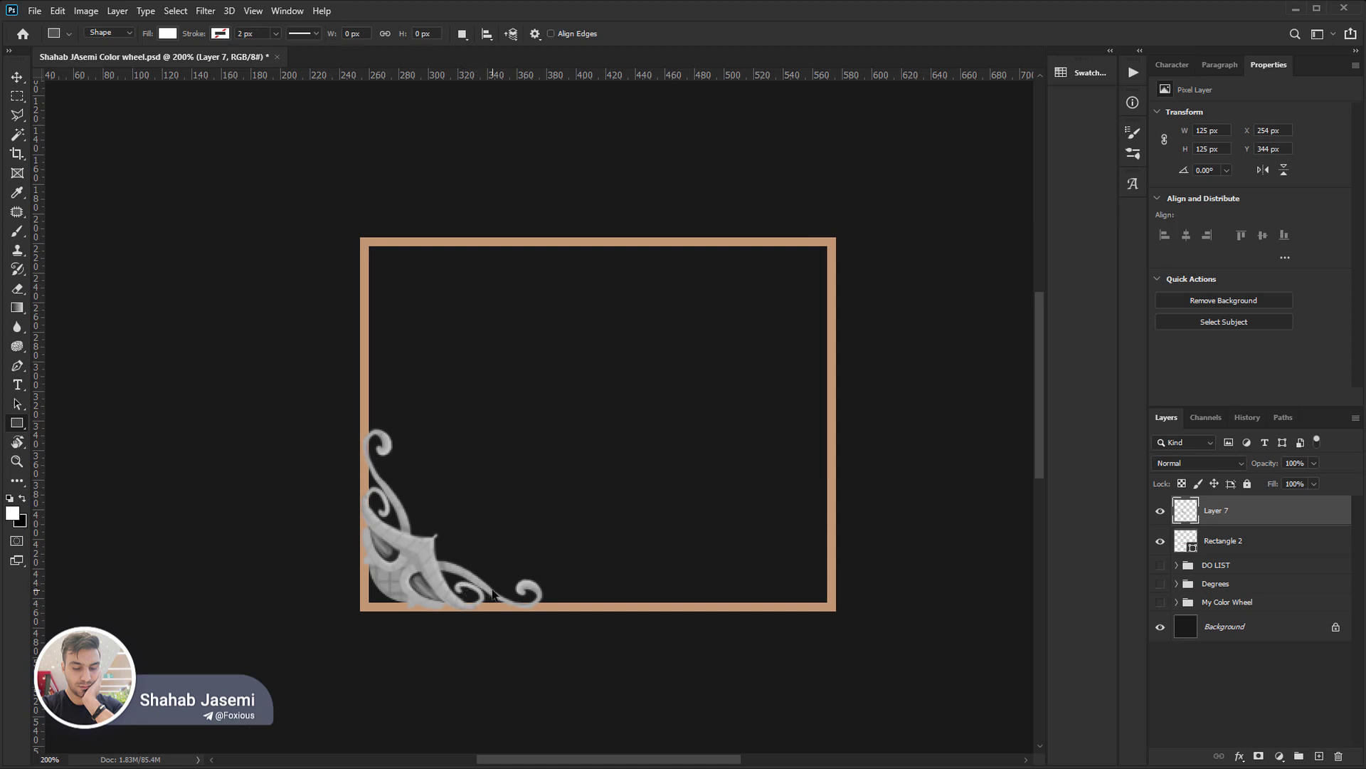
# Tint the ornament to match the tan frame with a midtone Color Balance of +82 red and -66 yellow.
pyautogui.hotkey('ctrl', 'b')
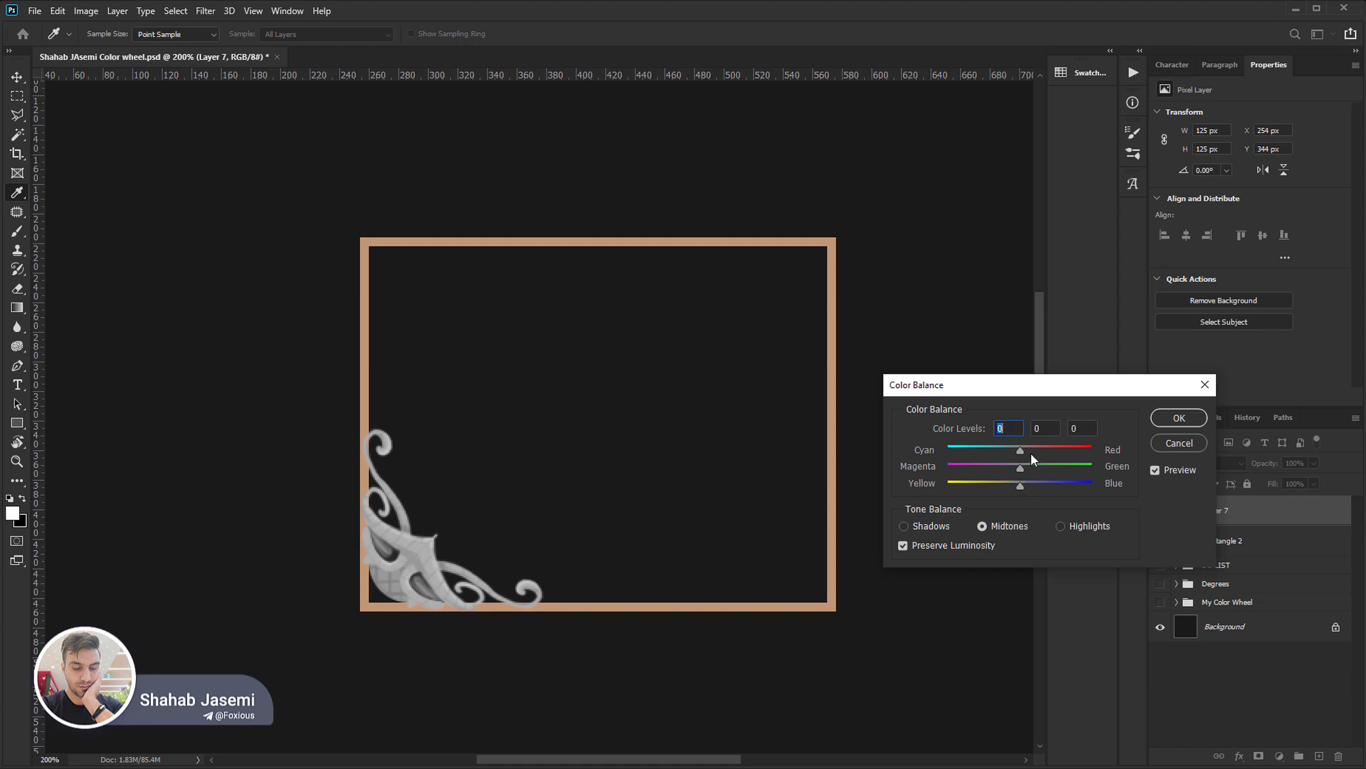
pyautogui.moveTo(1061, 449); pyautogui.dragTo(972, 490)
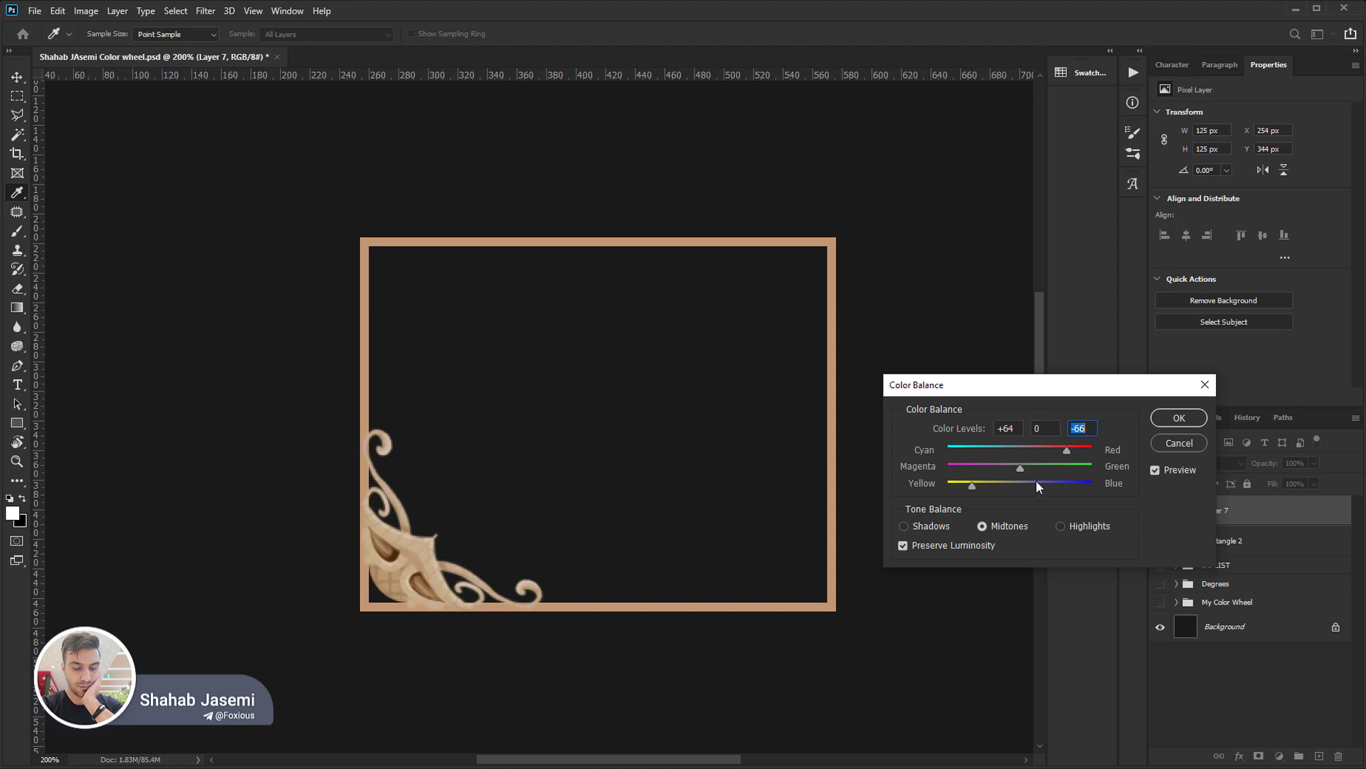
pyautogui.moveTo(1064, 450); pyautogui.dragTo(1080, 451)
pyautogui.click(1179, 418)
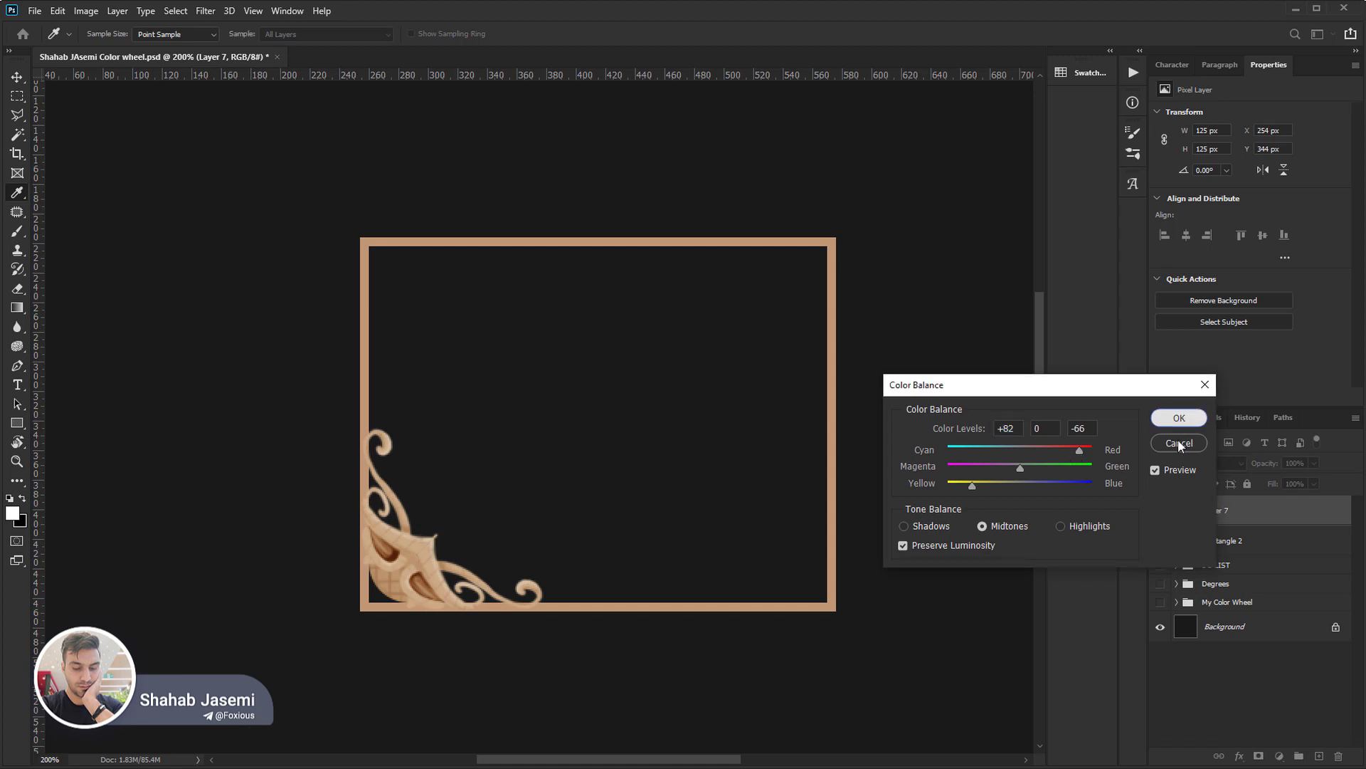
# Hide the ornament and rectangle layers, show the My Color Wheel group, and view the canvas at 100%.
pyautogui.moveTo(1160, 510); pyautogui.dragTo(1161, 600)
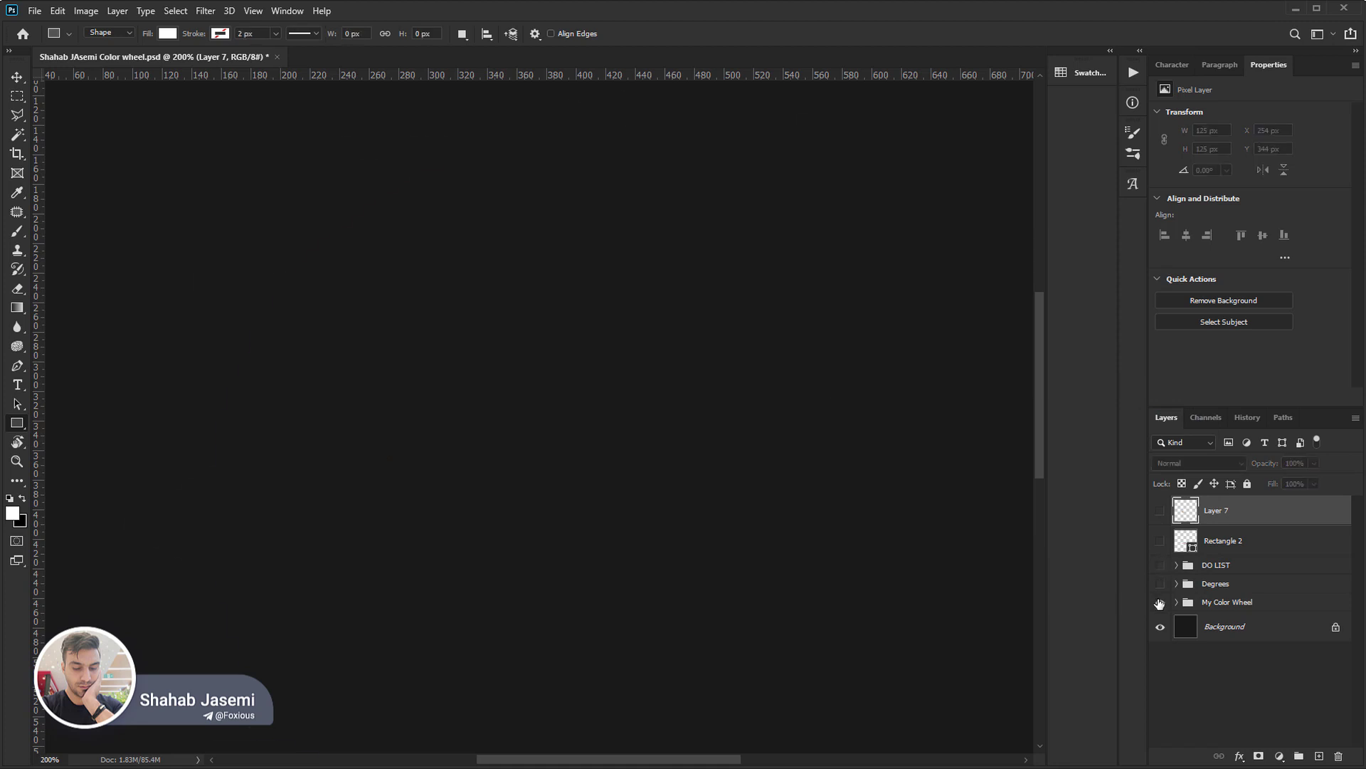
pyautogui.click(1160, 601)
pyautogui.doubleClick(16, 461)
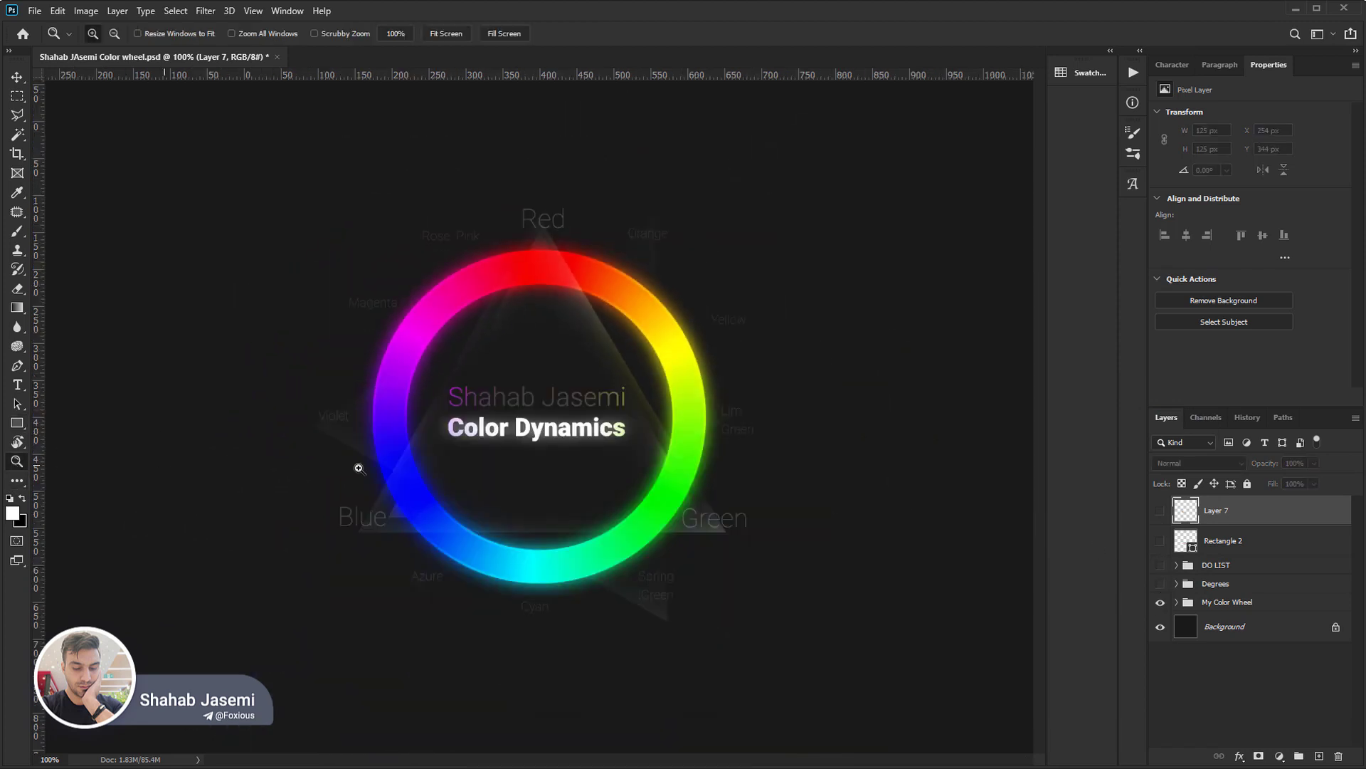